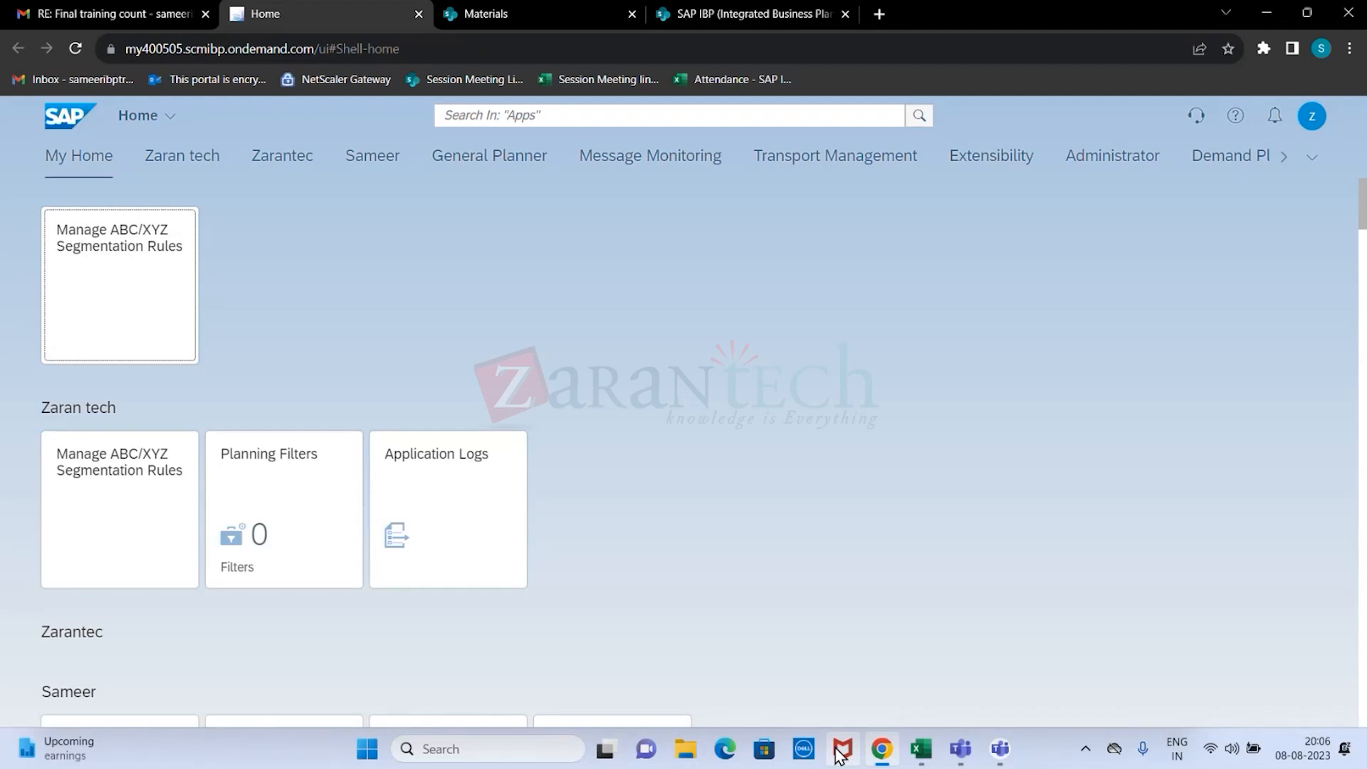
Look through the app tile groups on the home page, from My Home down to General Planner.
{"action": "mouse_move", "coordinate": [7, 762]}
{"action": "scroll", "coordinate": [738, 332], "scroll_direction": "down", "scroll_amount": 5}
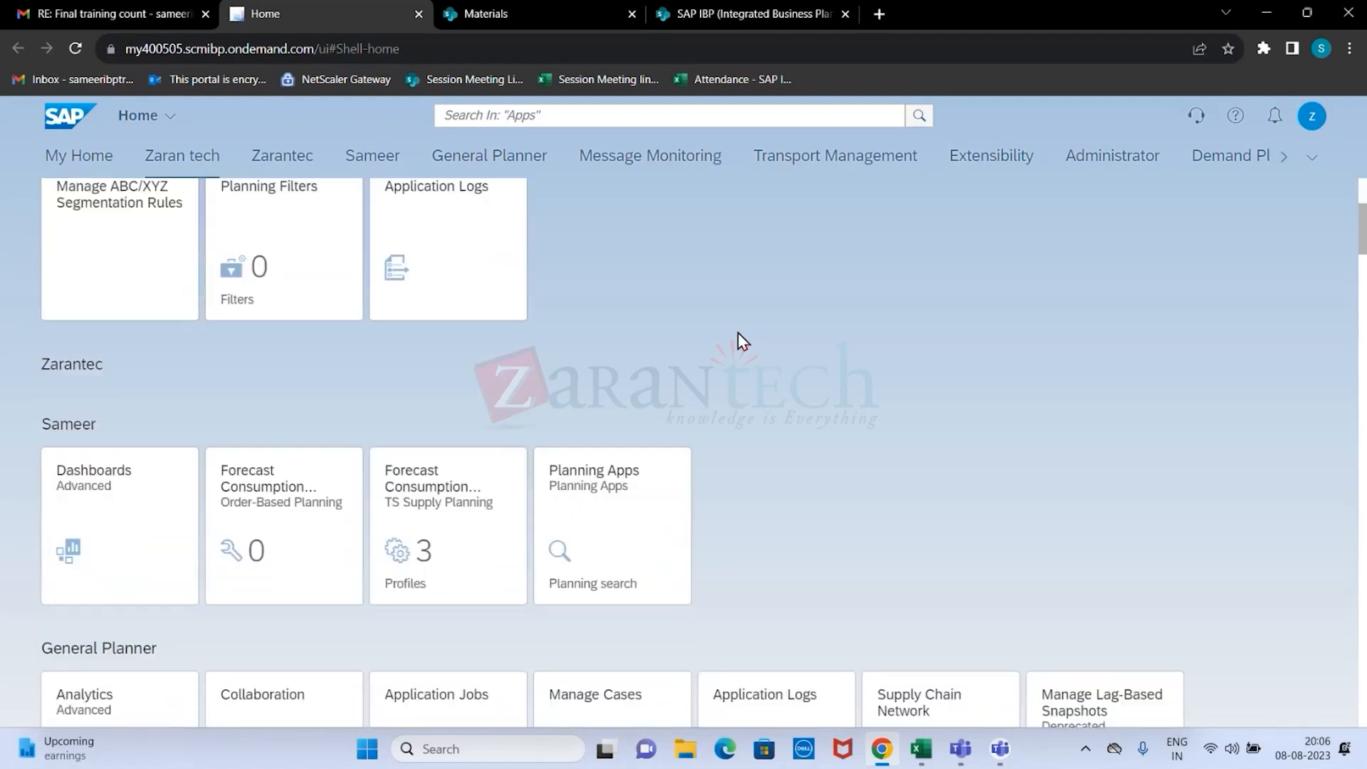
{"action": "scroll", "coordinate": [221, 426], "scroll_direction": "down", "scroll_amount": 4}
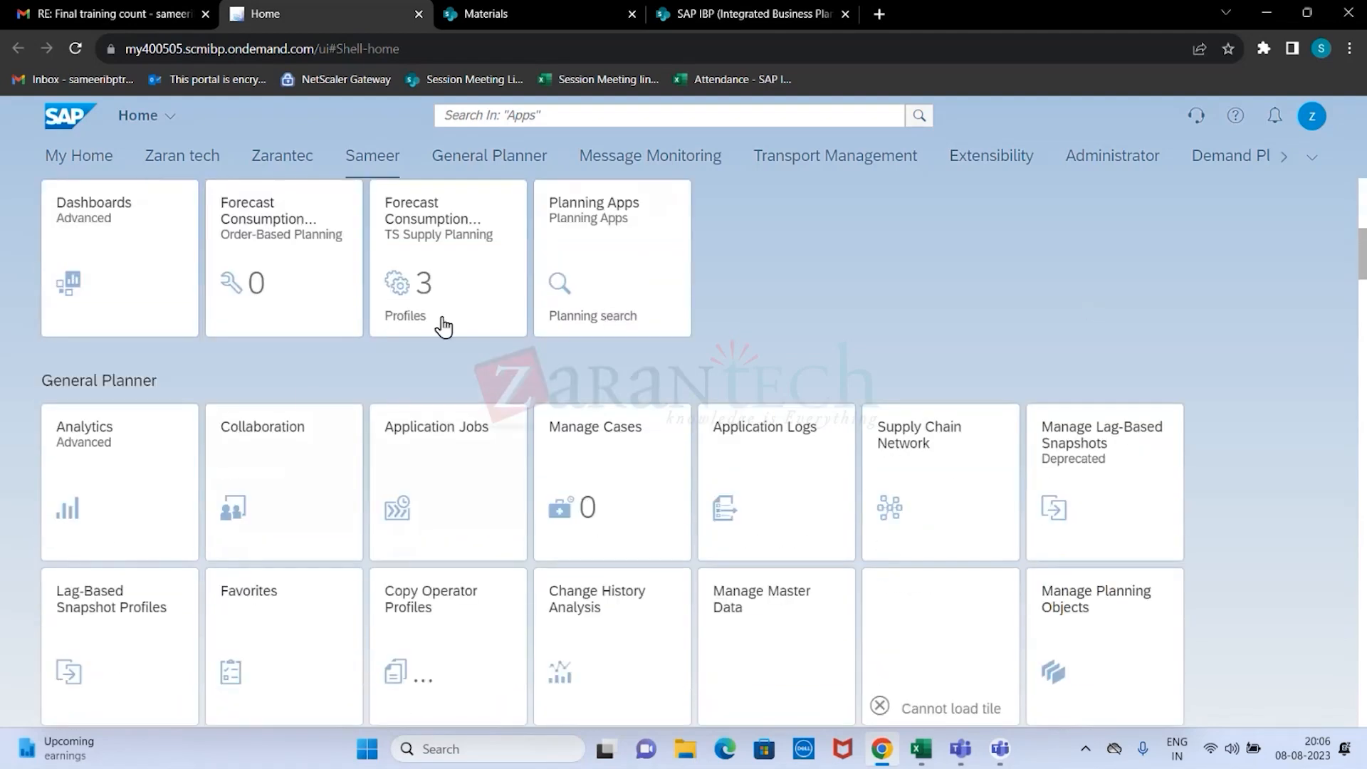
{"action": "scroll", "coordinate": [270, 433], "scroll_direction": "down", "scroll_amount": 1}
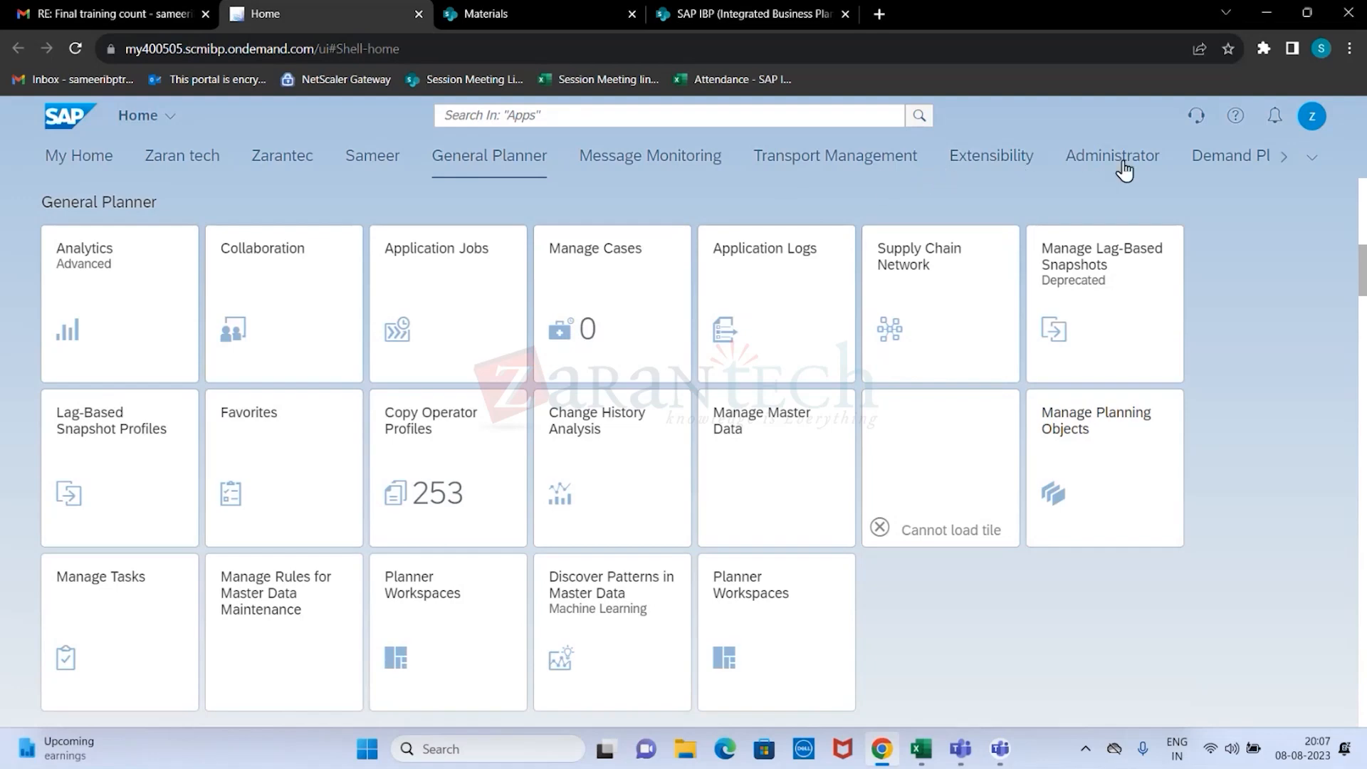
{"action": "scroll", "coordinate": [568, 228], "scroll_direction": "up", "scroll_amount": 4}
{"action": "scroll", "coordinate": [573, 233], "scroll_direction": "up", "scroll_amount": 2}
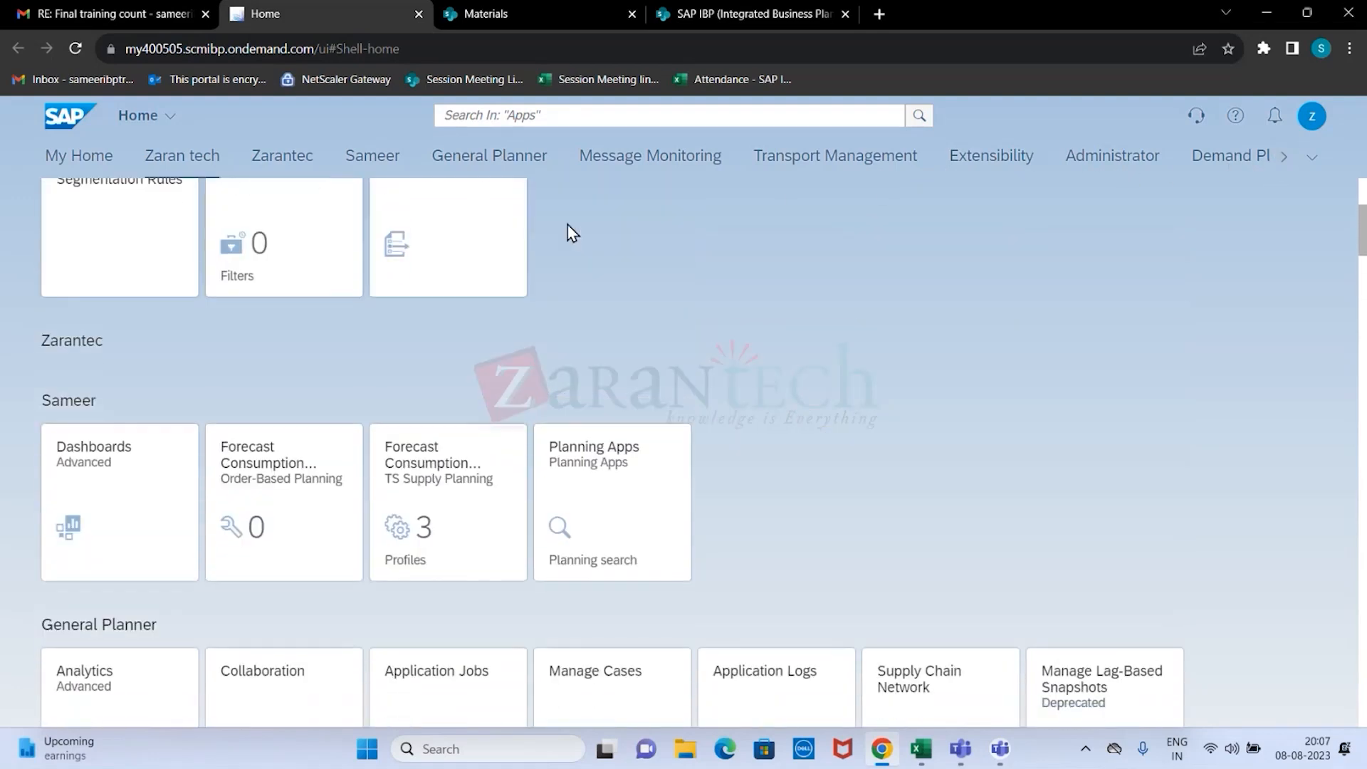
Open the Analytics app from the General Planner group and return to the home page.
{"action": "scroll", "coordinate": [574, 232], "scroll_direction": "down", "scroll_amount": 6}
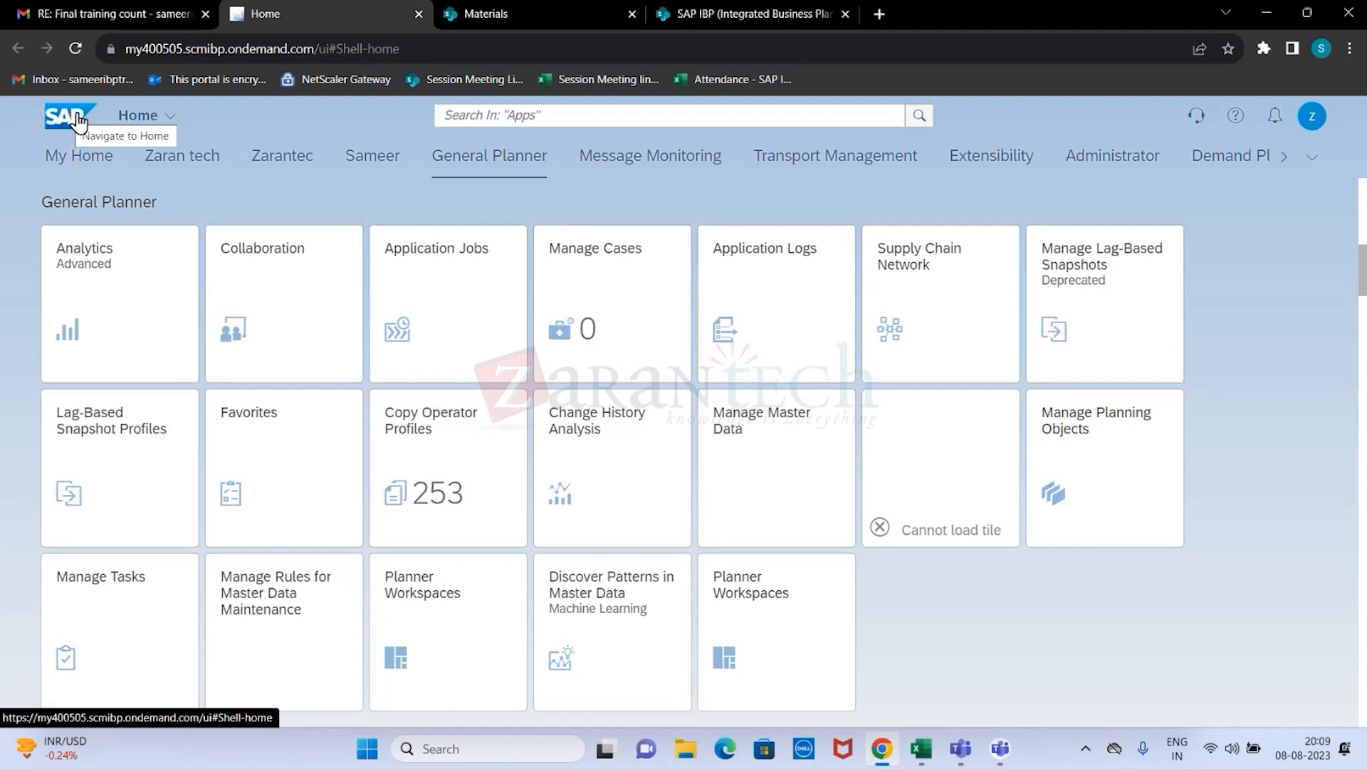
{"action": "left_click", "coordinate": [139, 284]}
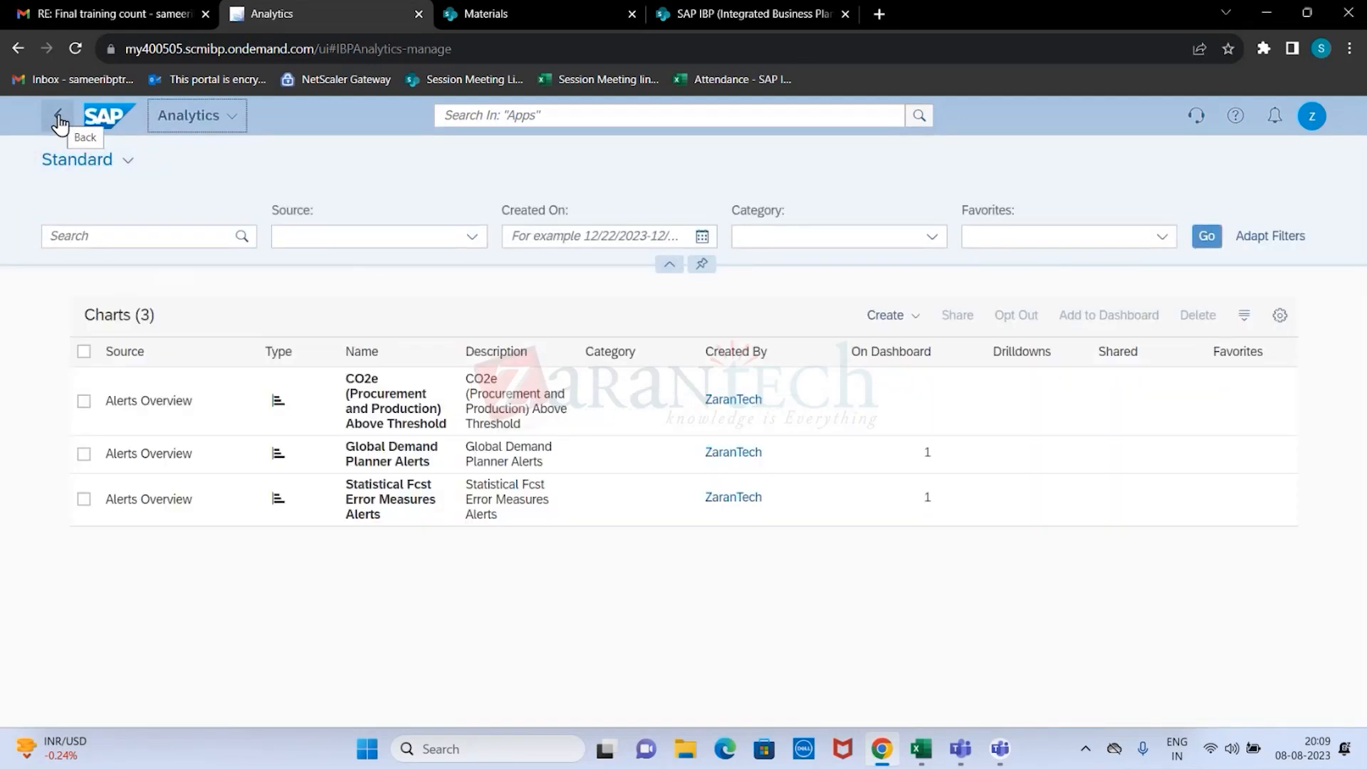
{"action": "left_click", "coordinate": [103, 118]}
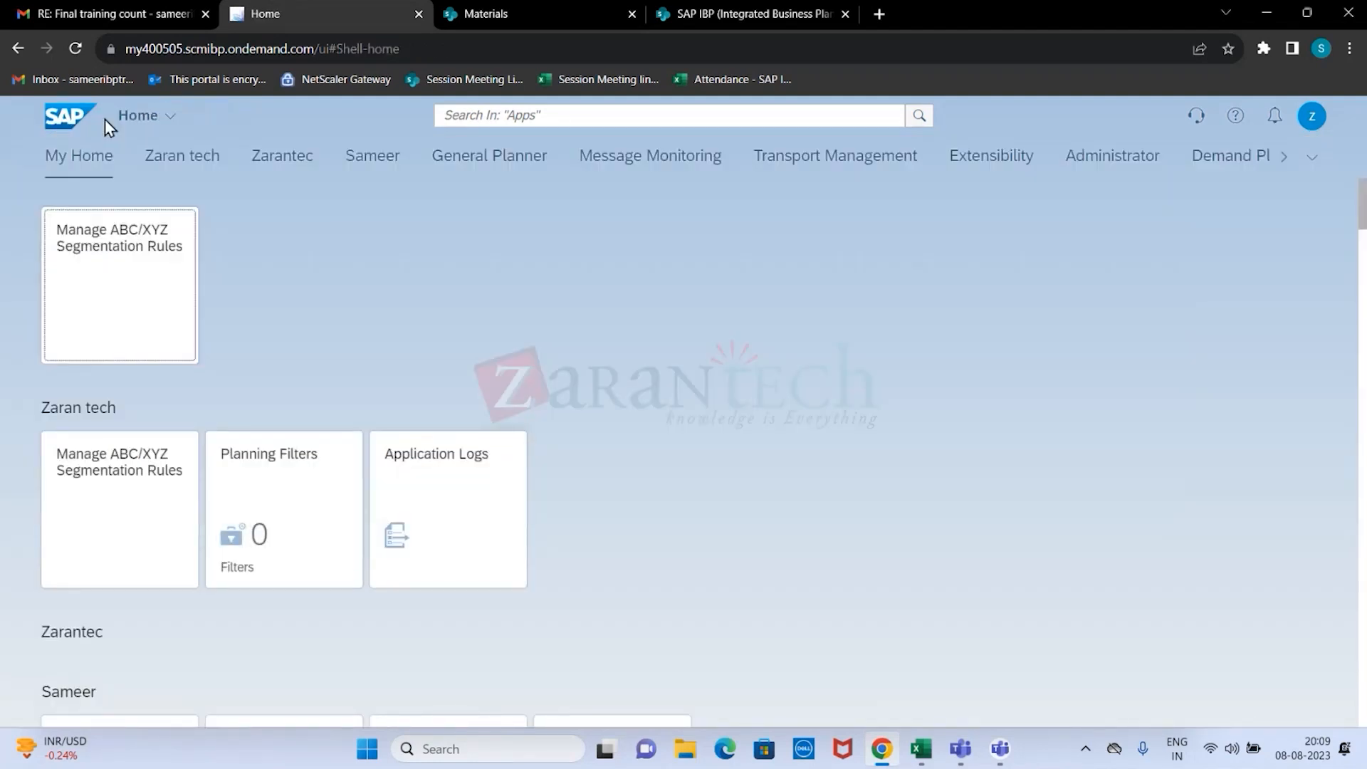
View the All My Apps list from the home page and close it again.
{"action": "scroll", "coordinate": [242, 317], "scroll_direction": "down", "scroll_amount": 6}
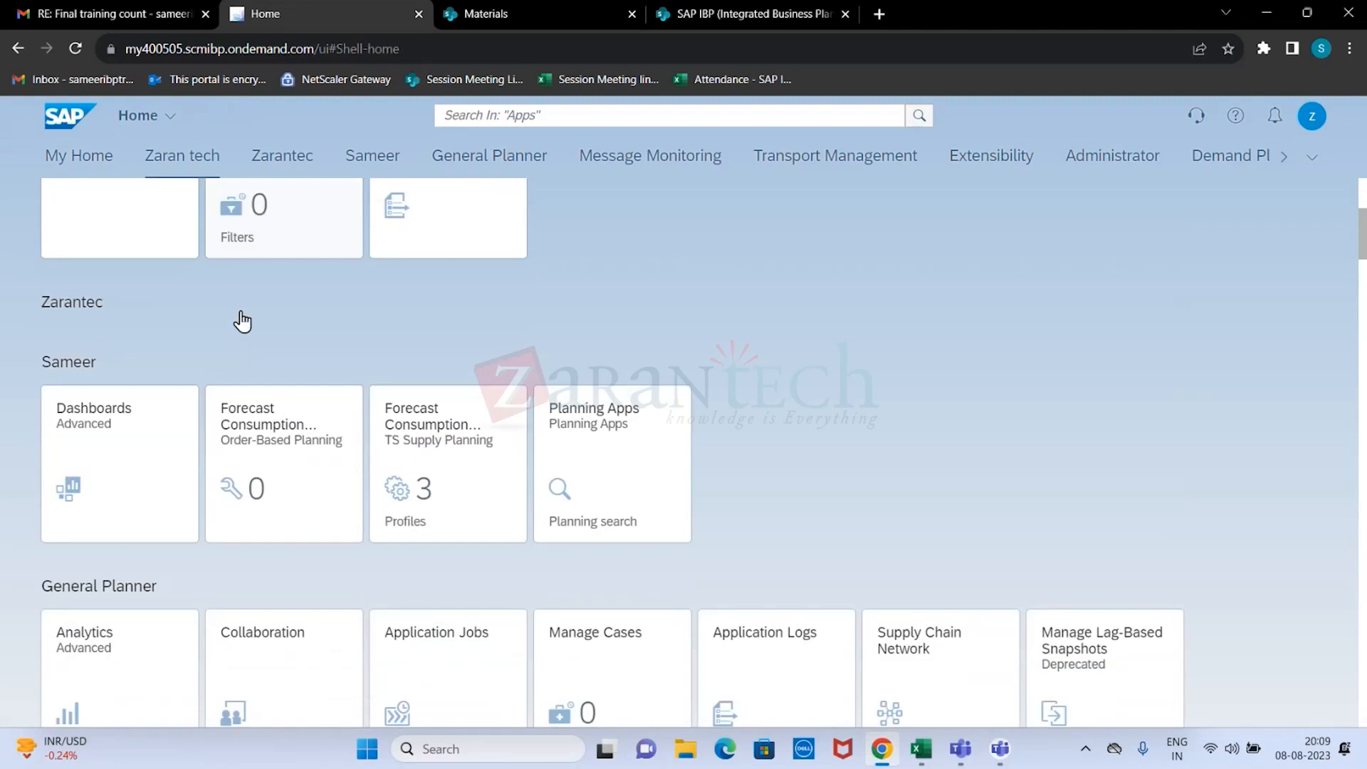
{"action": "left_click", "coordinate": [139, 121]}
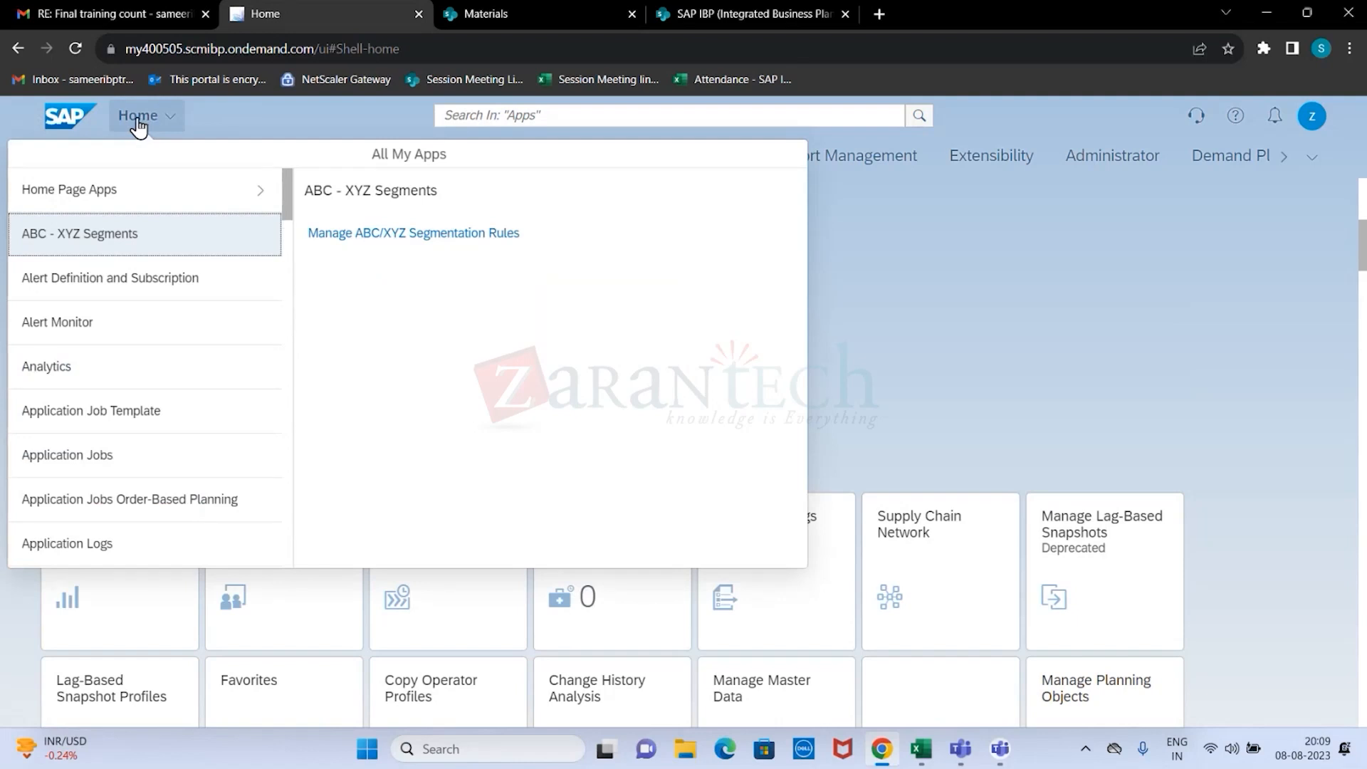
{"action": "left_click", "coordinate": [139, 121]}
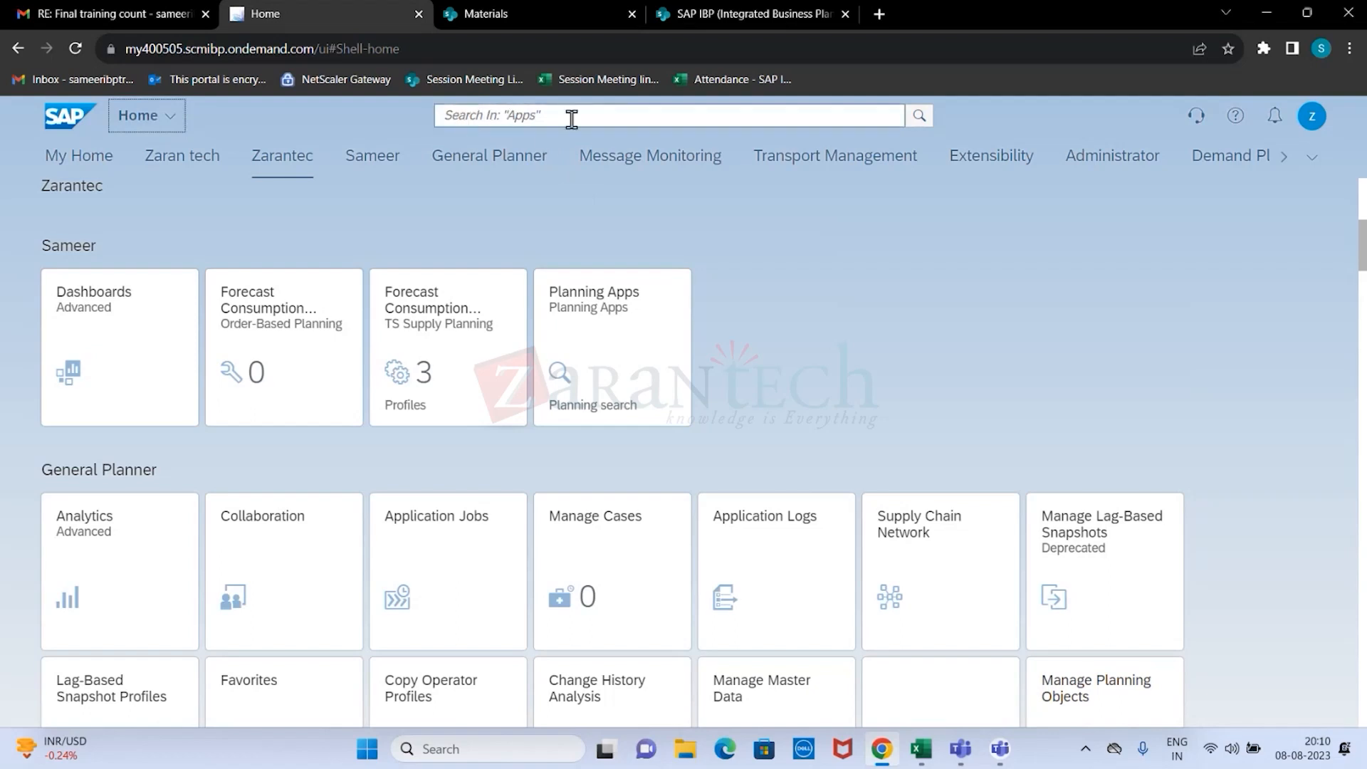
Search the apps for "excel".
{"action": "left_click", "coordinate": [470, 116]}
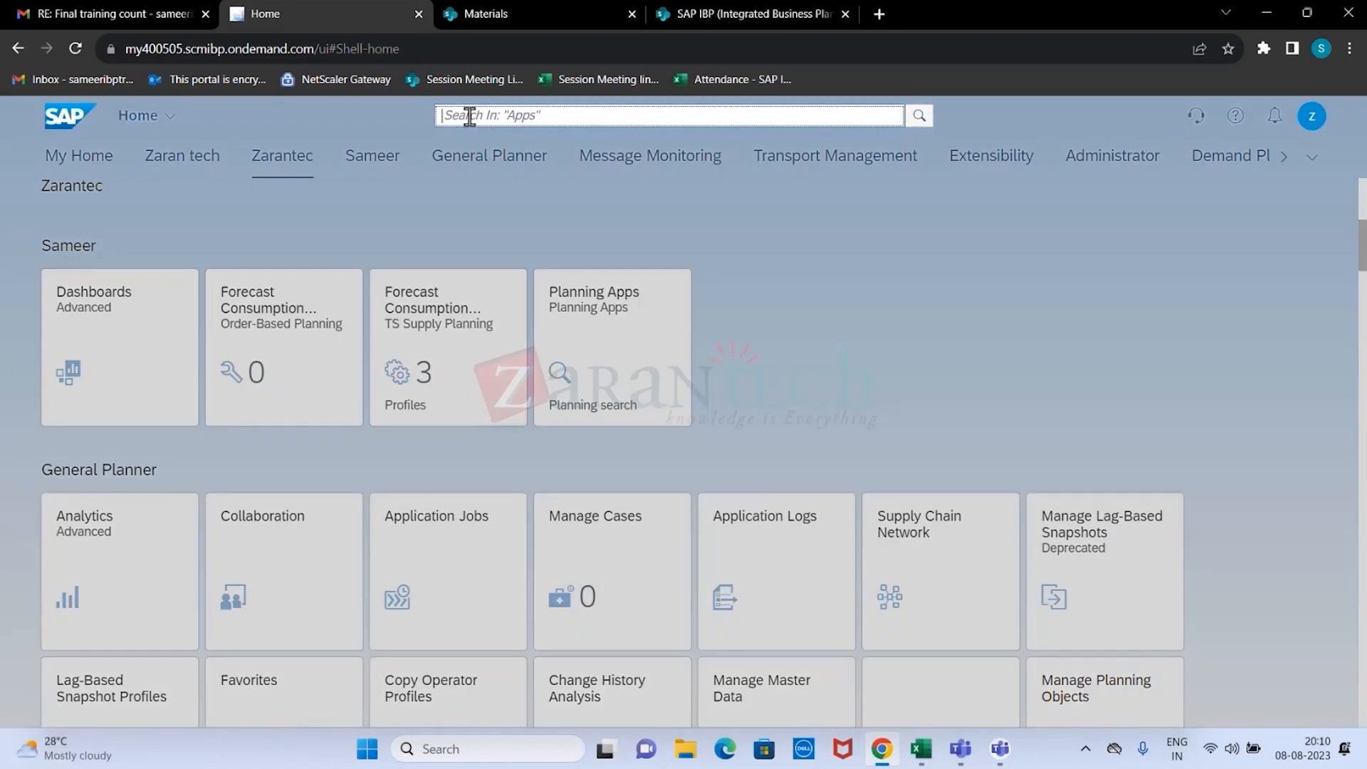
{"action": "type", "text": "excel"}
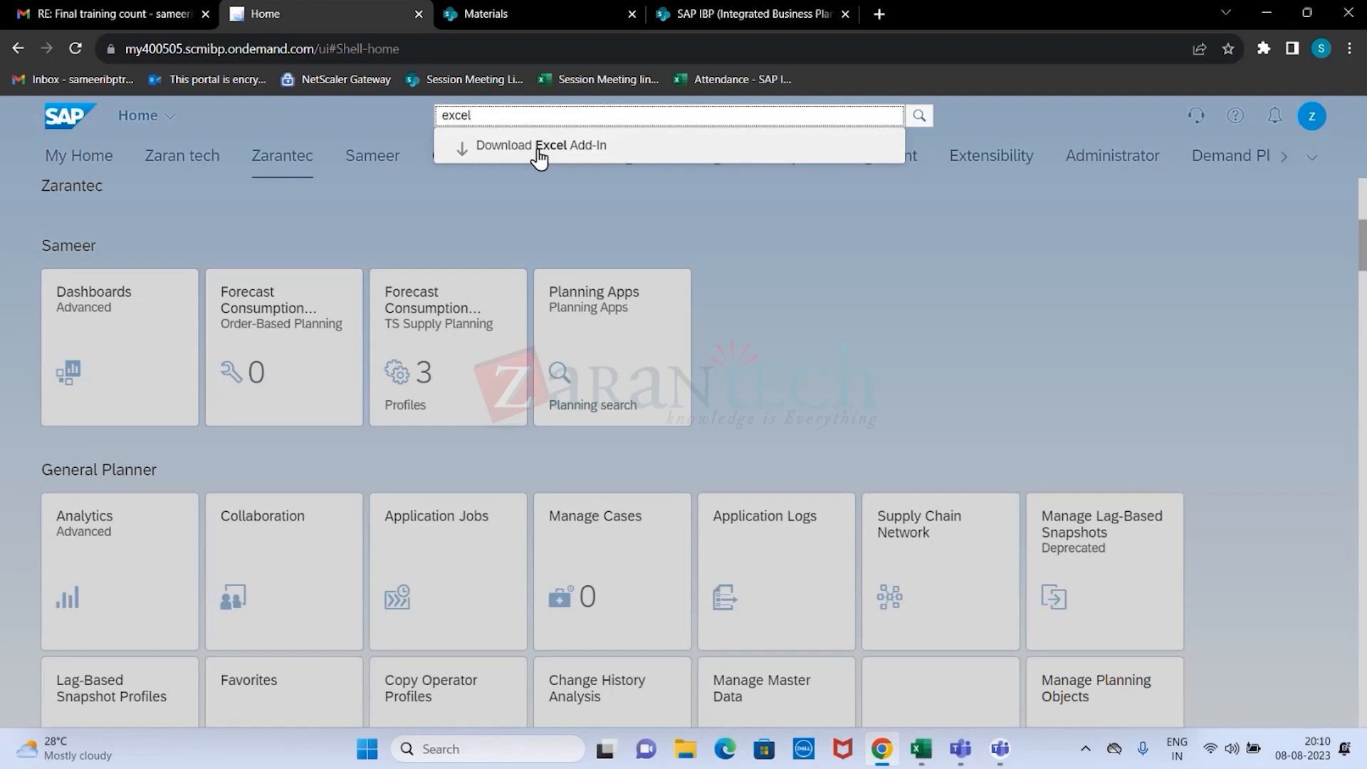
Search the apps for "demand" instead, and clear the search term after reviewing the suggestions.
{"action": "left_click_drag", "start_coordinate": [528, 116], "coordinate": [326, 114]}
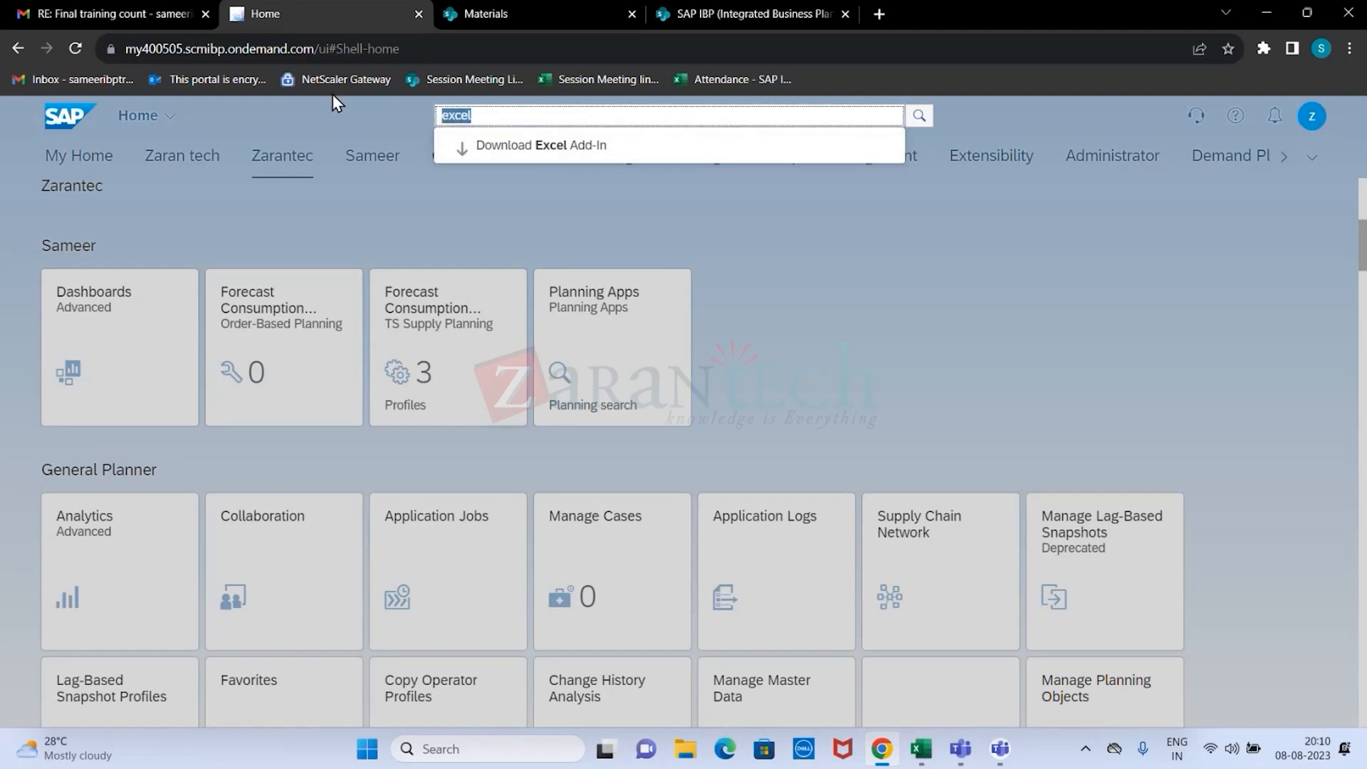
{"action": "type", "text": "demand"}
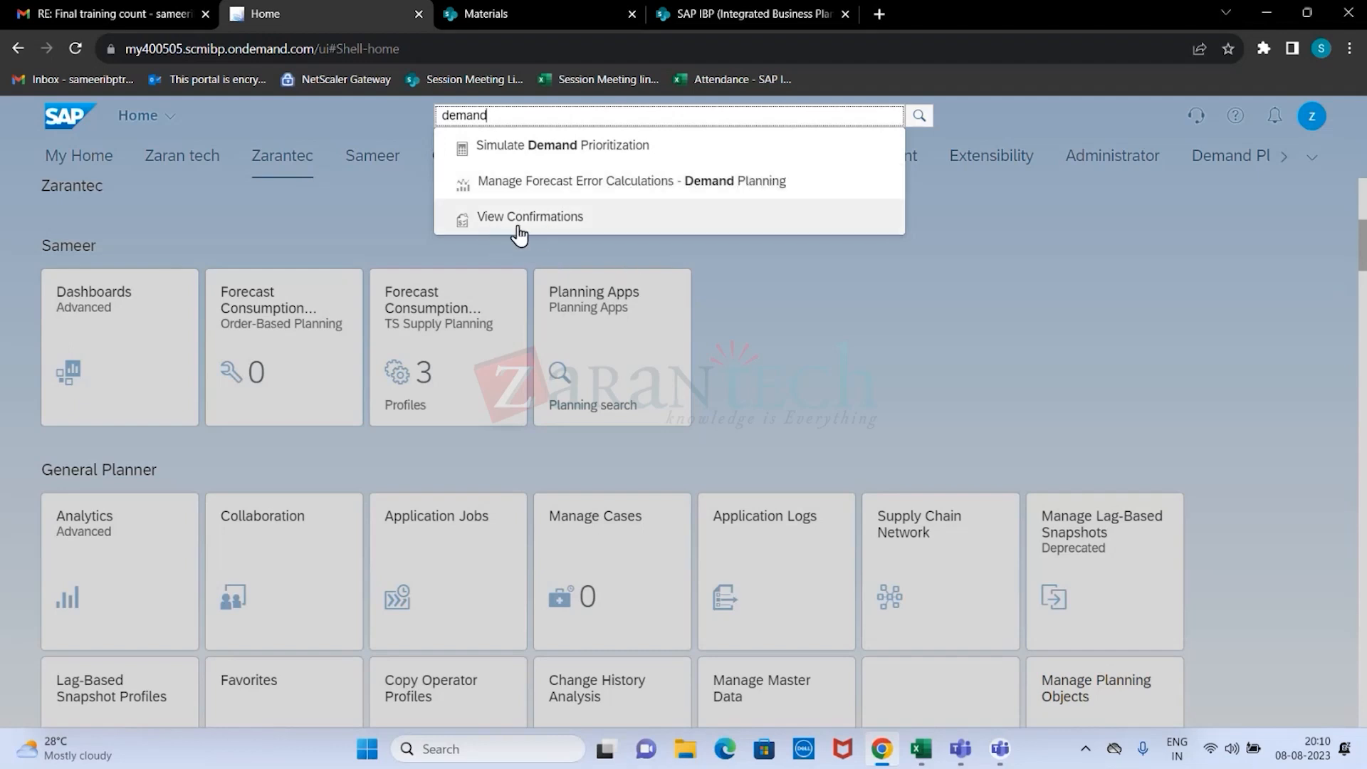
{"action": "left_click", "coordinate": [952, 275]}
{"action": "key", "text": "BackSpace"}
{"action": "key", "text": "BackSpace"}
{"action": "key", "text": "BackSpace"}
{"action": "key", "text": "BackSpace"}
{"action": "key", "text": "BackSpace"}
{"action": "key", "text": "BackSpace"}
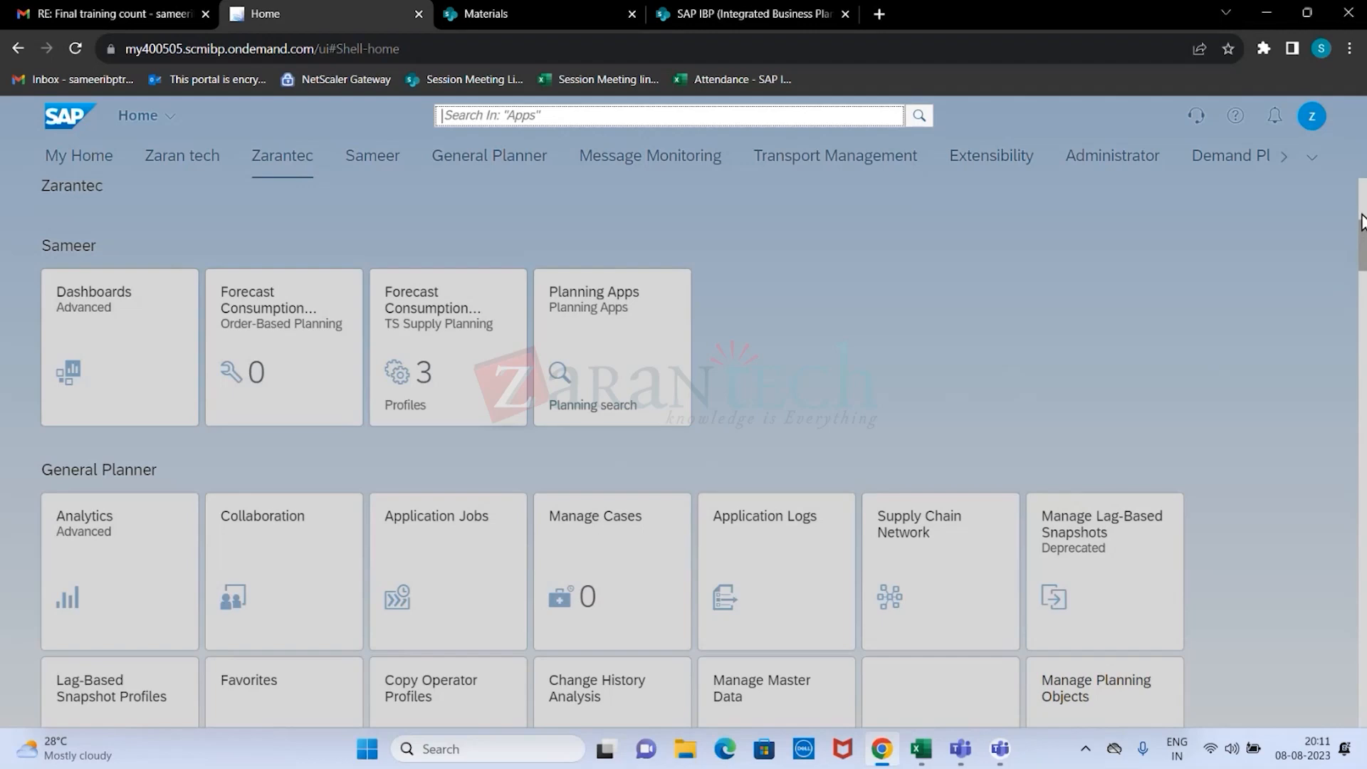
Examine the Demand Planner, Intelligent Visibility and Planning Basics tile groups and return to the start of the home page.
{"action": "left_click", "coordinate": [1362, 244]}
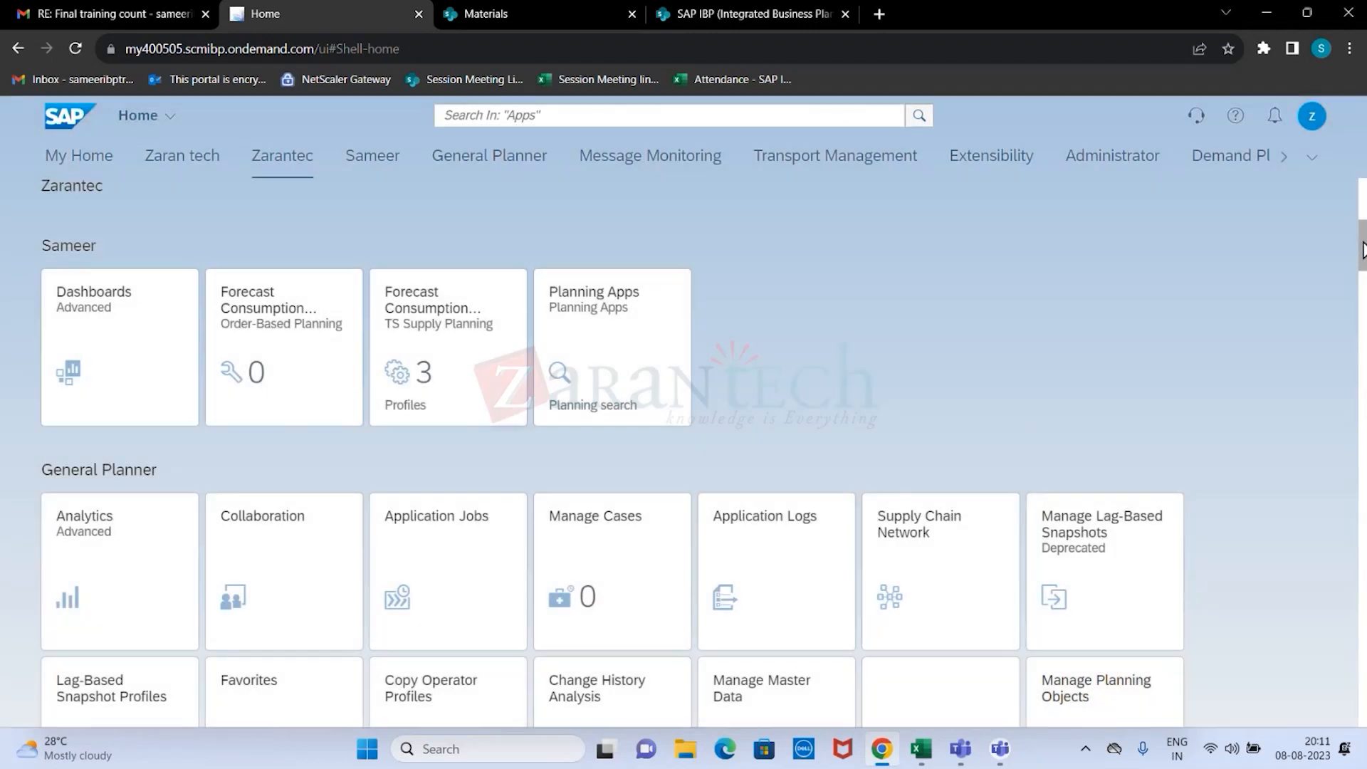
{"action": "left_click_drag", "start_coordinate": [1362, 245], "coordinate": [1363, 435]}
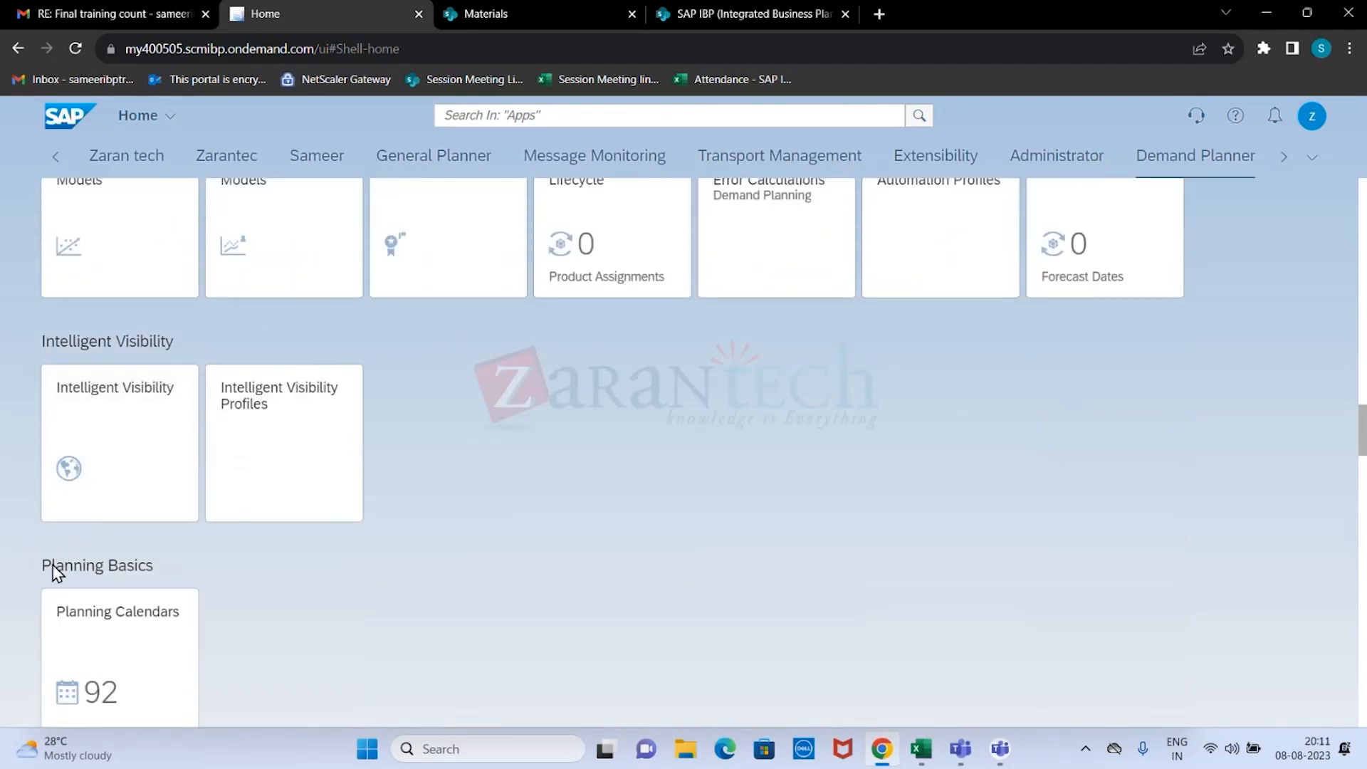
{"action": "scroll", "coordinate": [235, 395], "scroll_direction": "up", "scroll_amount": 1}
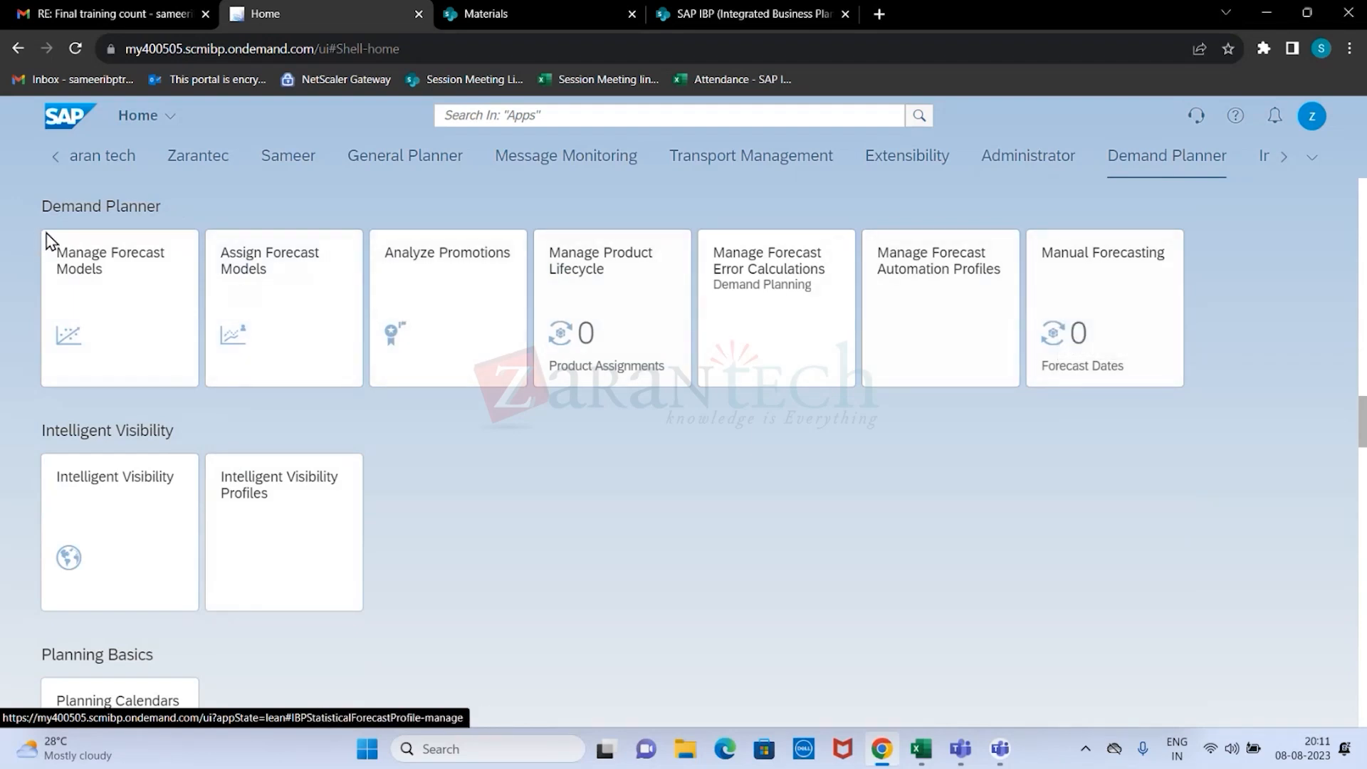
{"action": "left_click_drag", "start_coordinate": [1362, 416], "coordinate": [1362, 206]}
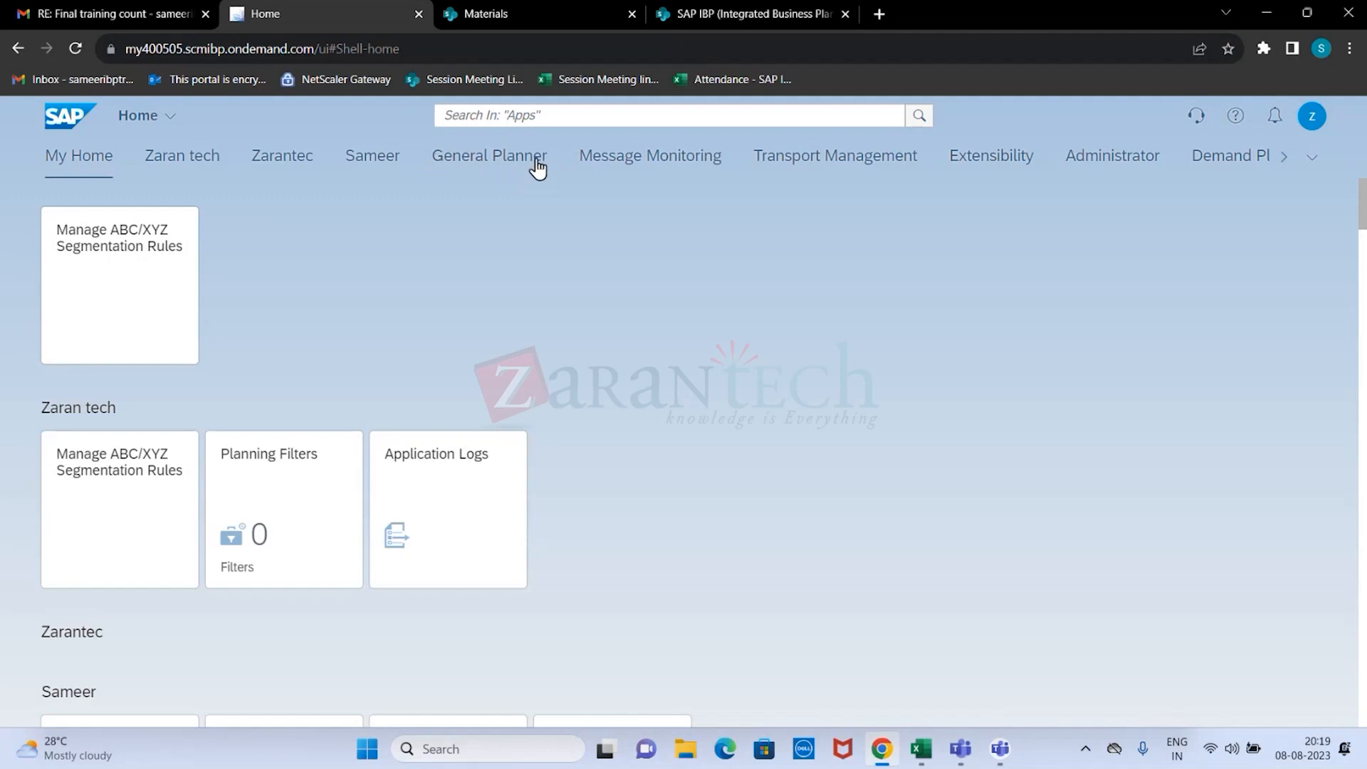
Show the General Planner and Demand Planner tile groups, and open the list of all home page groups.
{"action": "left_click", "coordinate": [487, 164]}
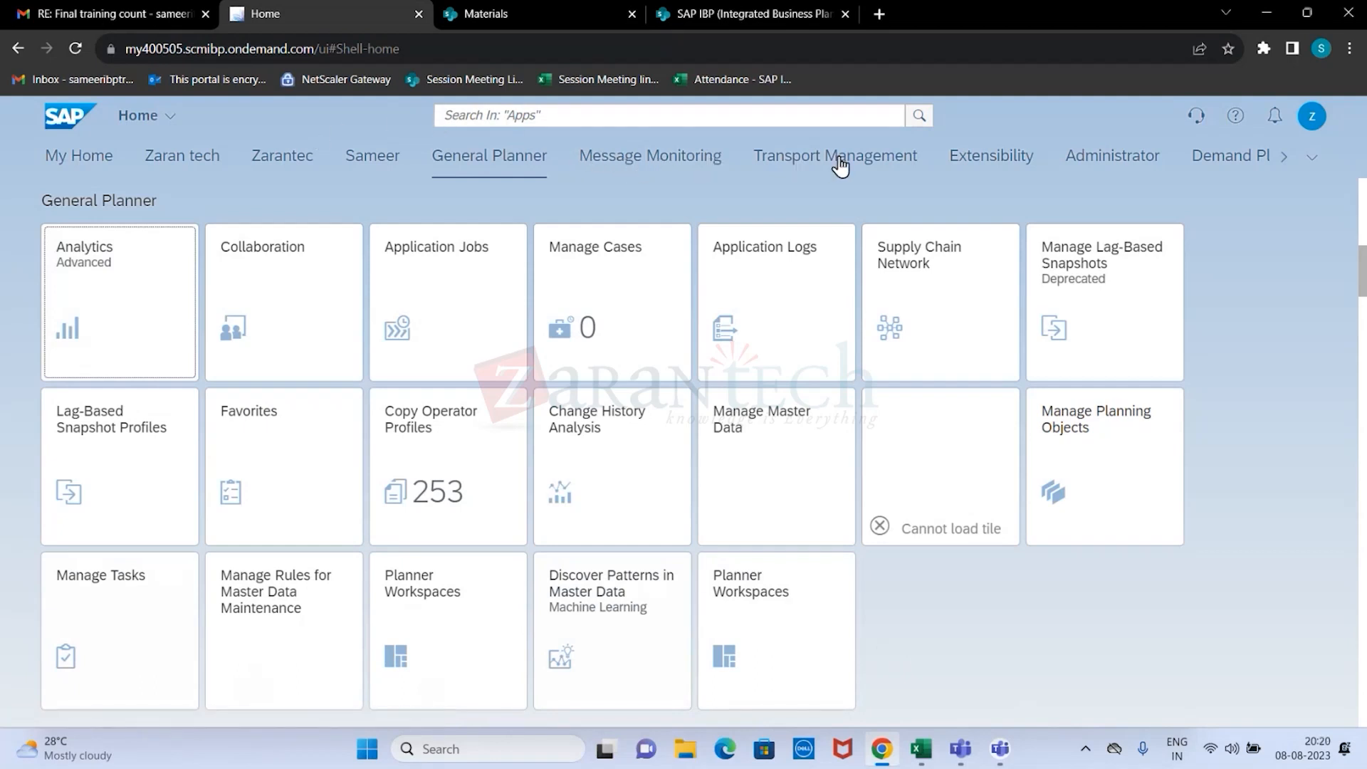
{"action": "left_click", "coordinate": [1240, 162]}
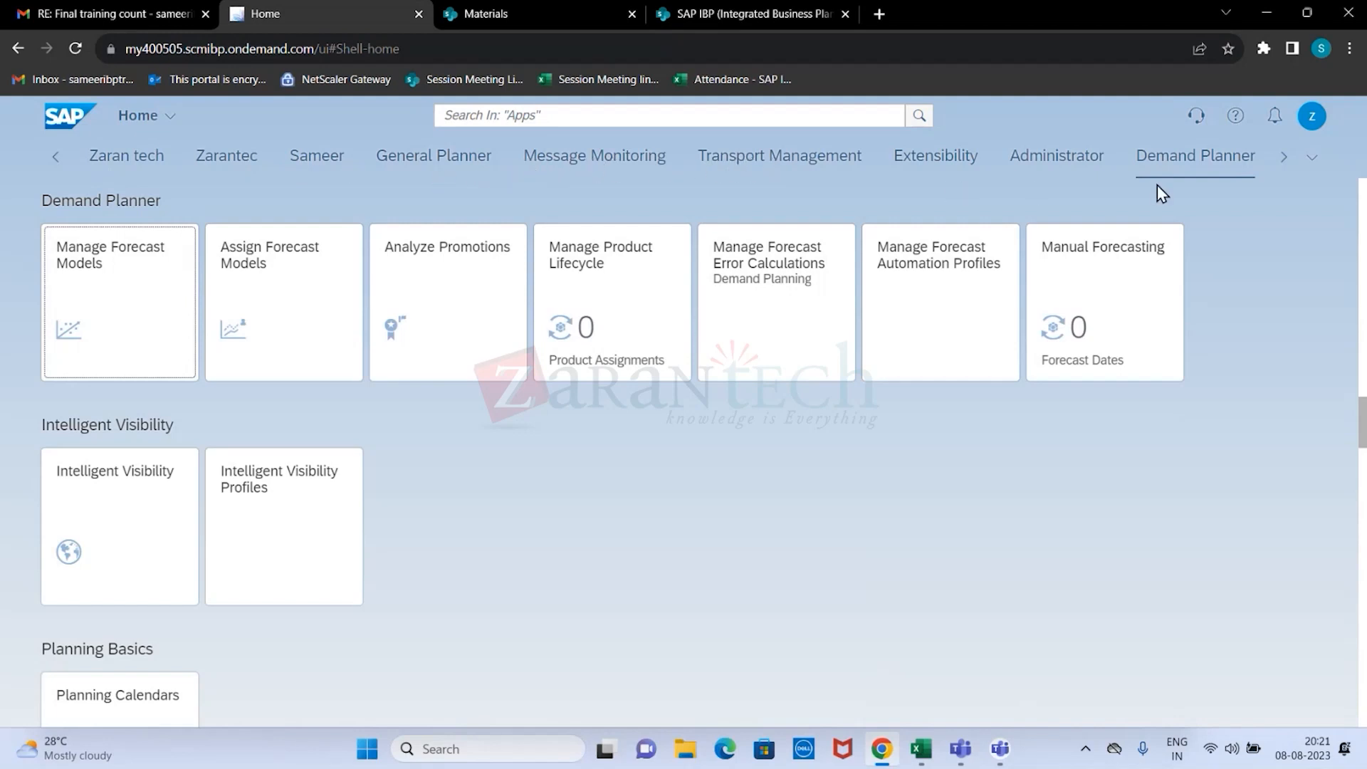
{"action": "left_click", "coordinate": [1313, 160]}
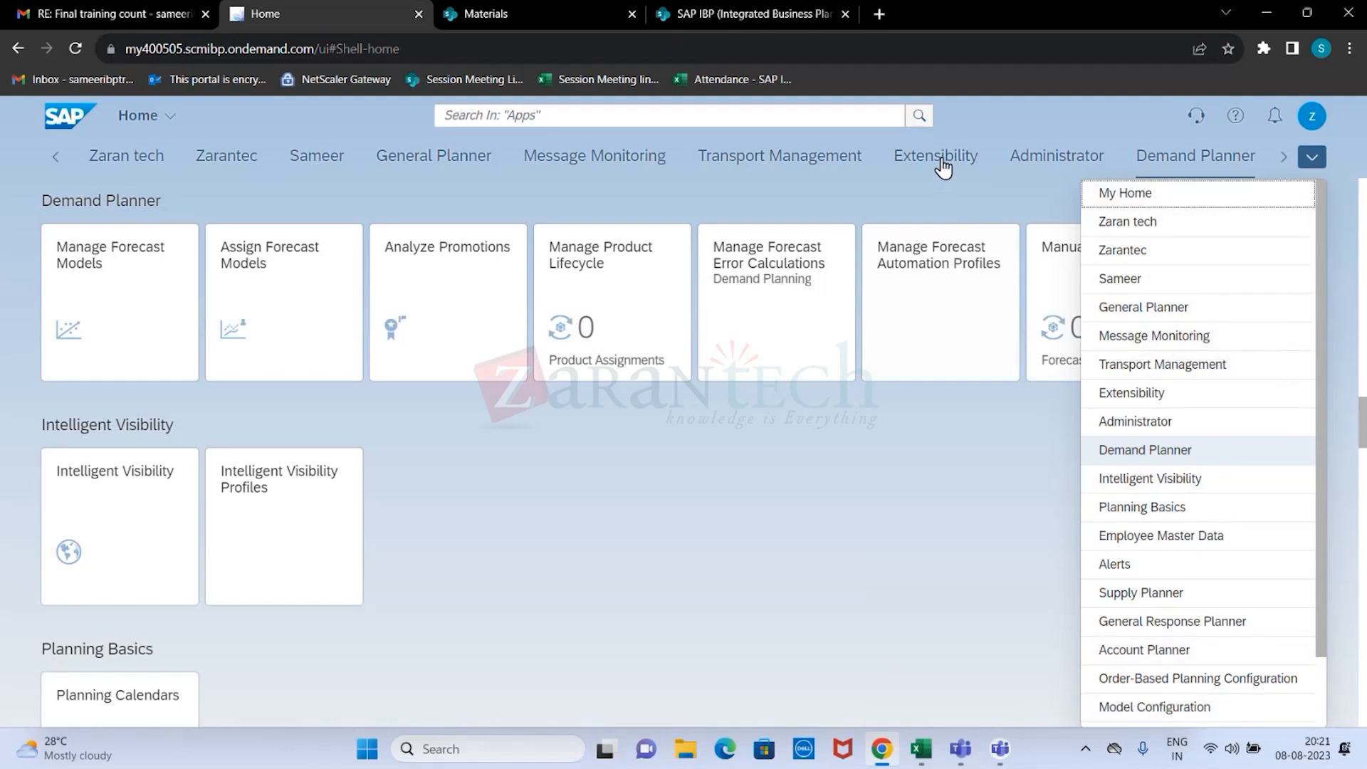
Browse the app categories in the All My Apps list and close it again.
{"action": "left_click", "coordinate": [175, 118]}
{"action": "left_click", "coordinate": [177, 122]}
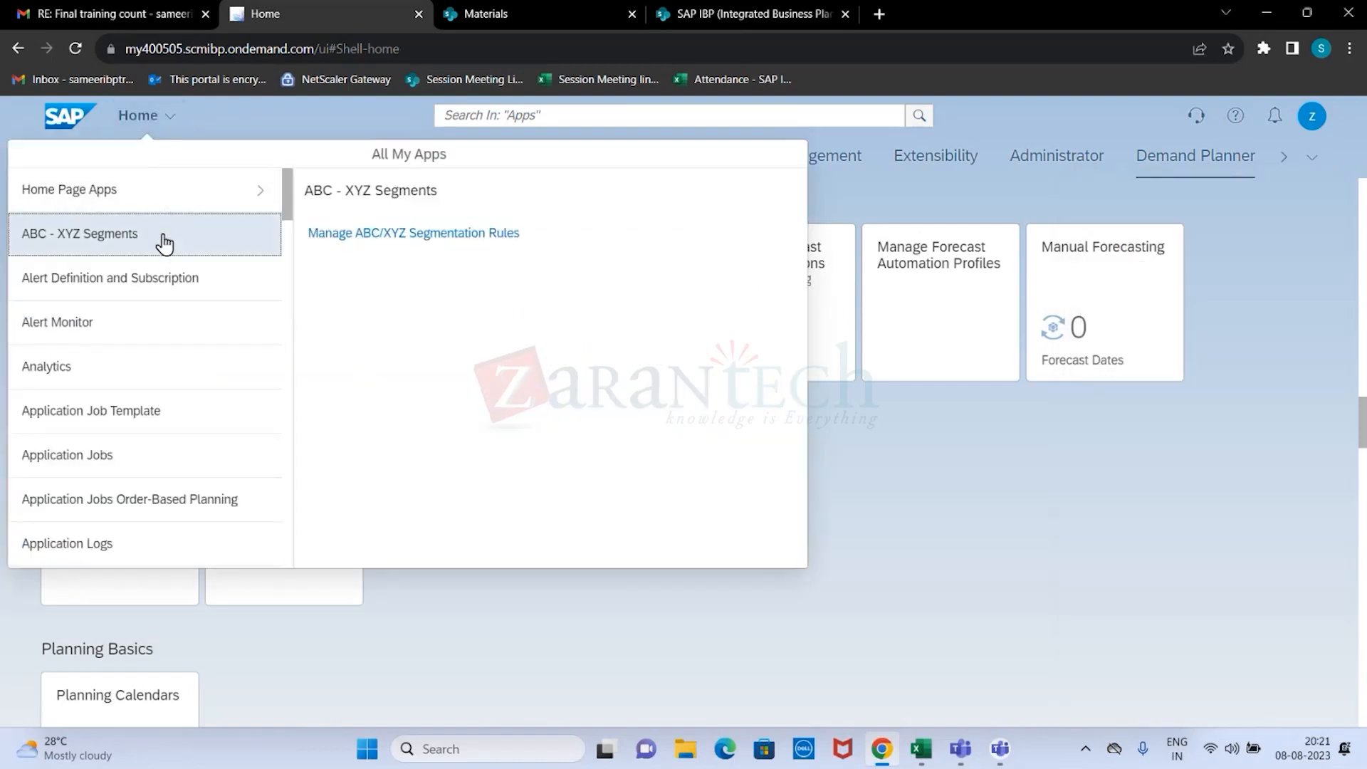
{"action": "mouse_move", "coordinate": [290, 199]}
{"action": "left_mouse_down"}
{"action": "mouse_move", "coordinate": [318, 464]}
{"action": "mouse_move", "coordinate": [305, 555]}
{"action": "mouse_move", "coordinate": [279, 217]}
{"action": "left_mouse_up"}
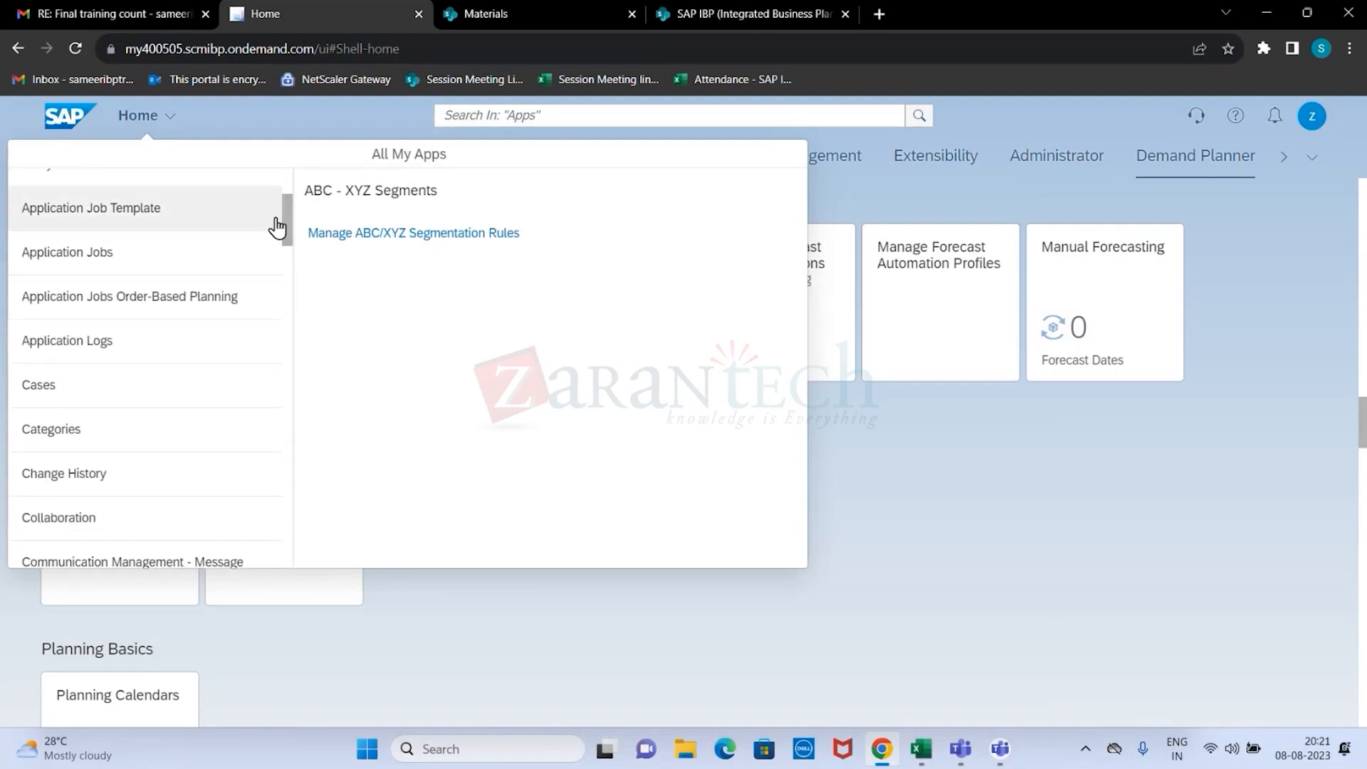
{"action": "left_click", "coordinate": [928, 497]}
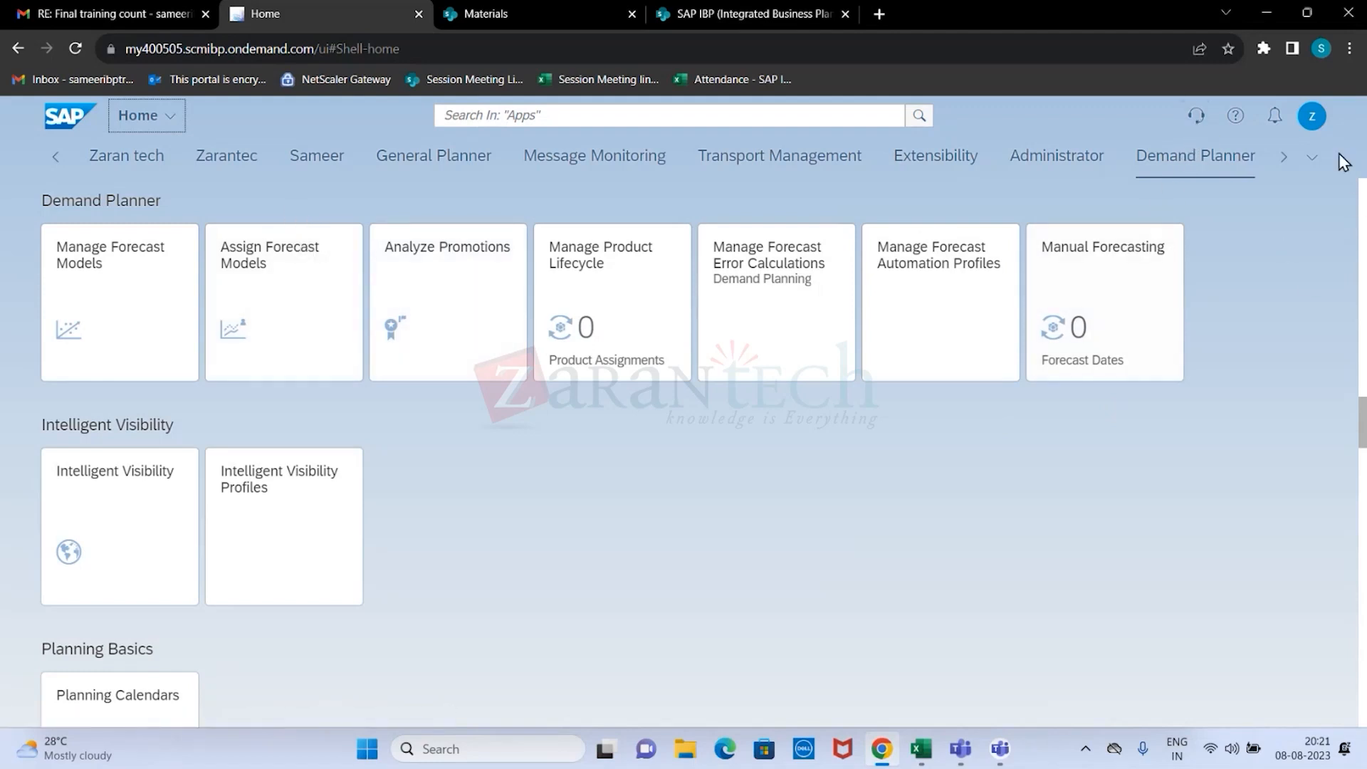
Review the Recent Activities and Frequently Used lists of the user account, and close Quick Access.
{"action": "left_click", "coordinate": [1313, 121]}
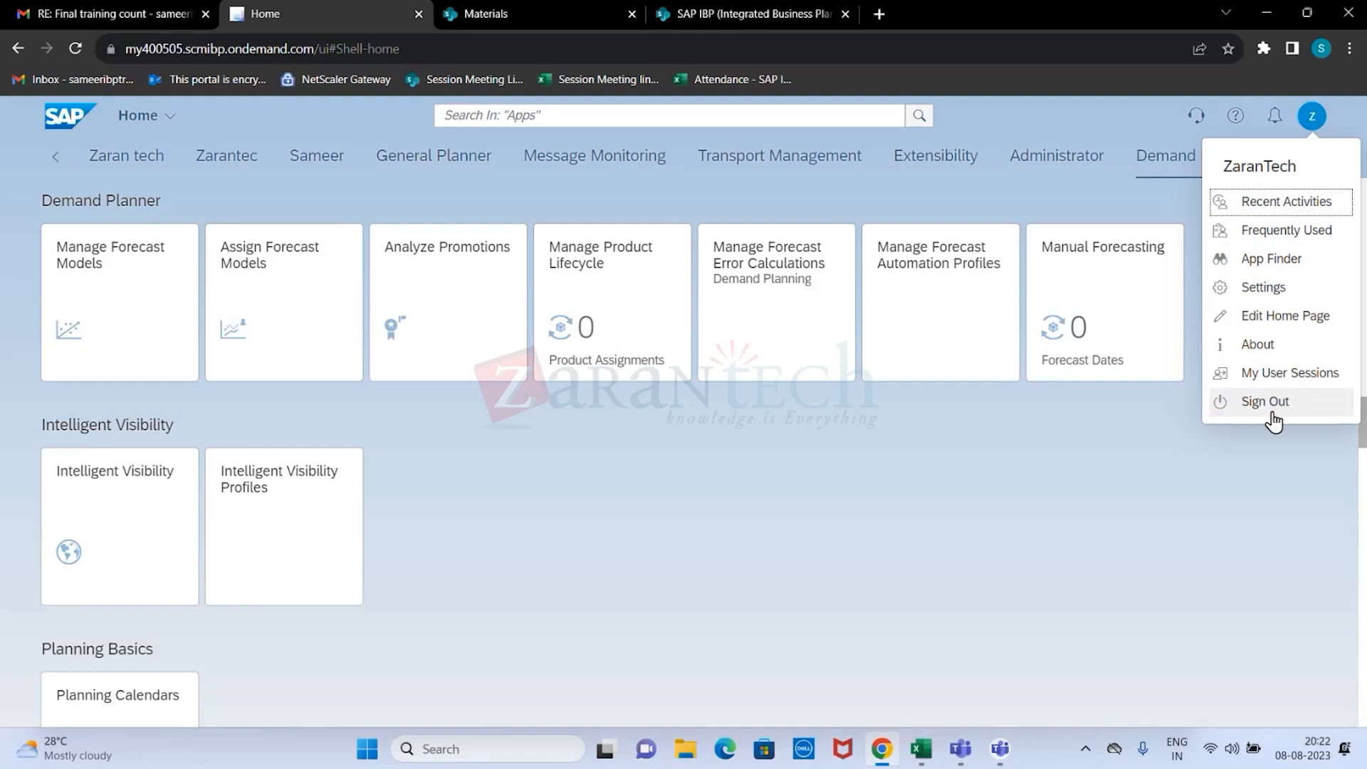
{"action": "left_click", "coordinate": [1296, 207]}
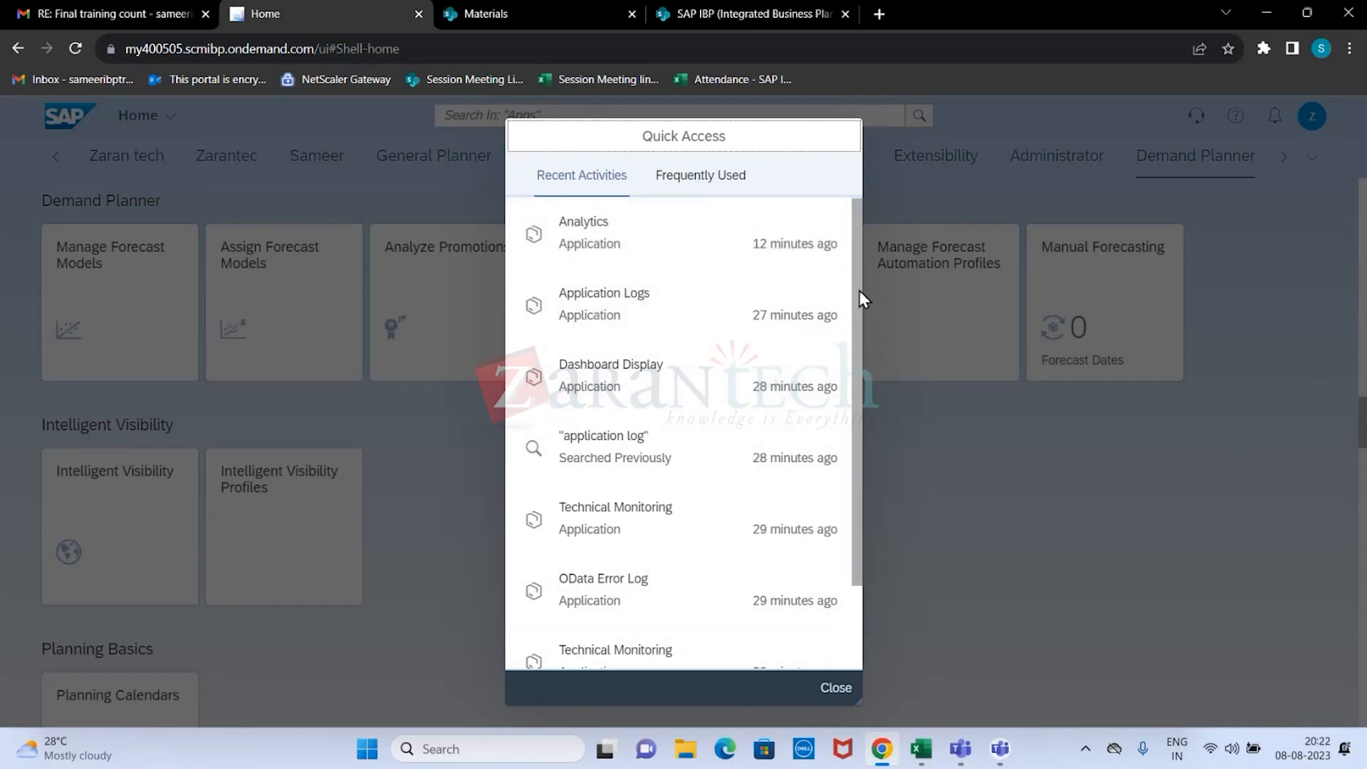
{"action": "left_click_drag", "start_coordinate": [859, 290], "coordinate": [875, 441]}
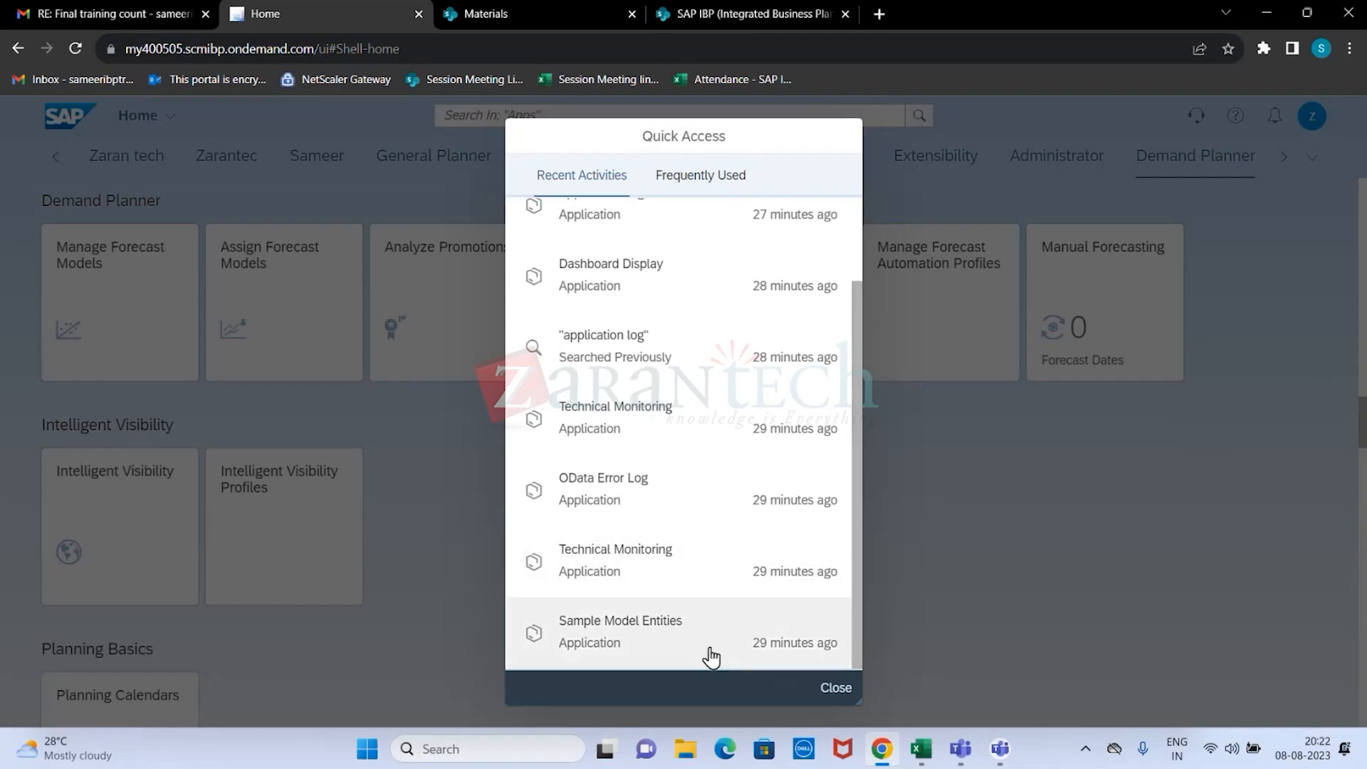
{"action": "scroll", "coordinate": [739, 560], "scroll_direction": "up", "scroll_amount": 2}
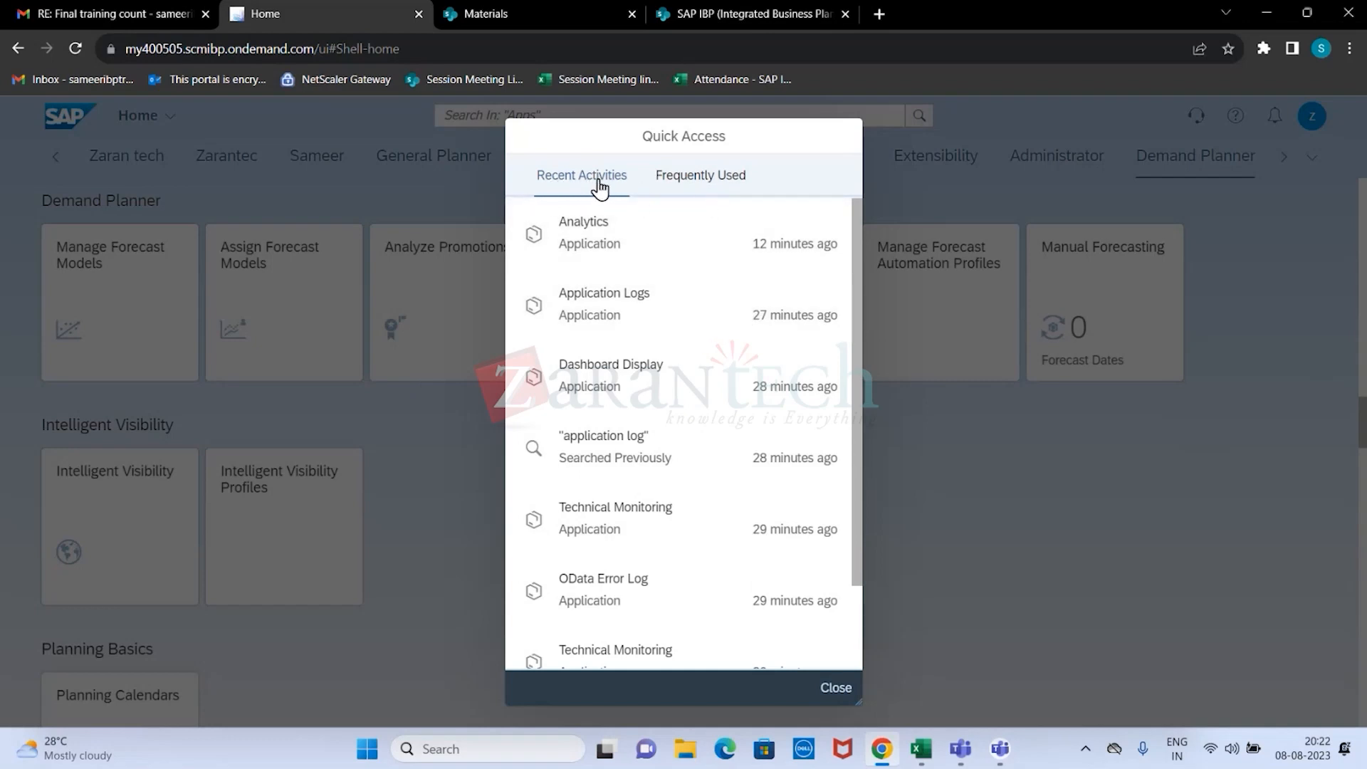
{"action": "left_click", "coordinate": [714, 183]}
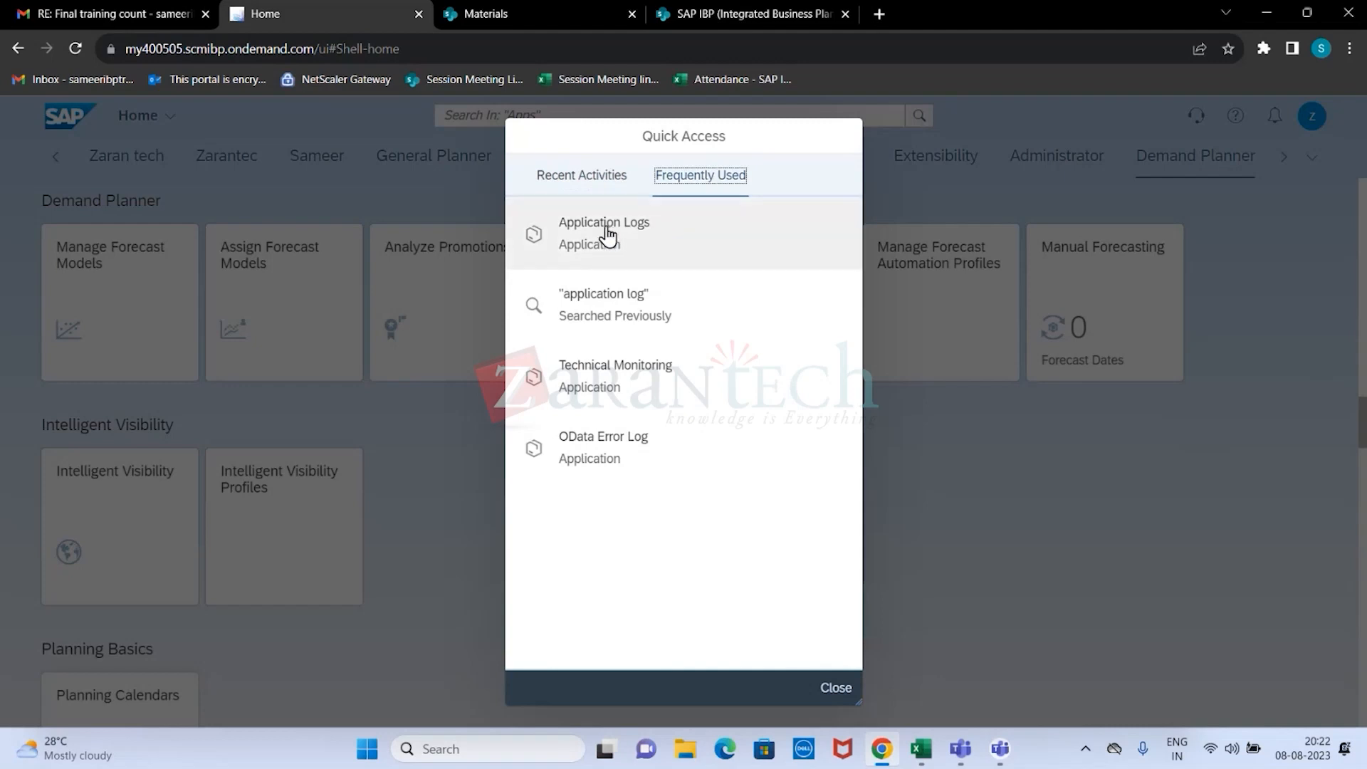
{"action": "left_click", "coordinate": [573, 183]}
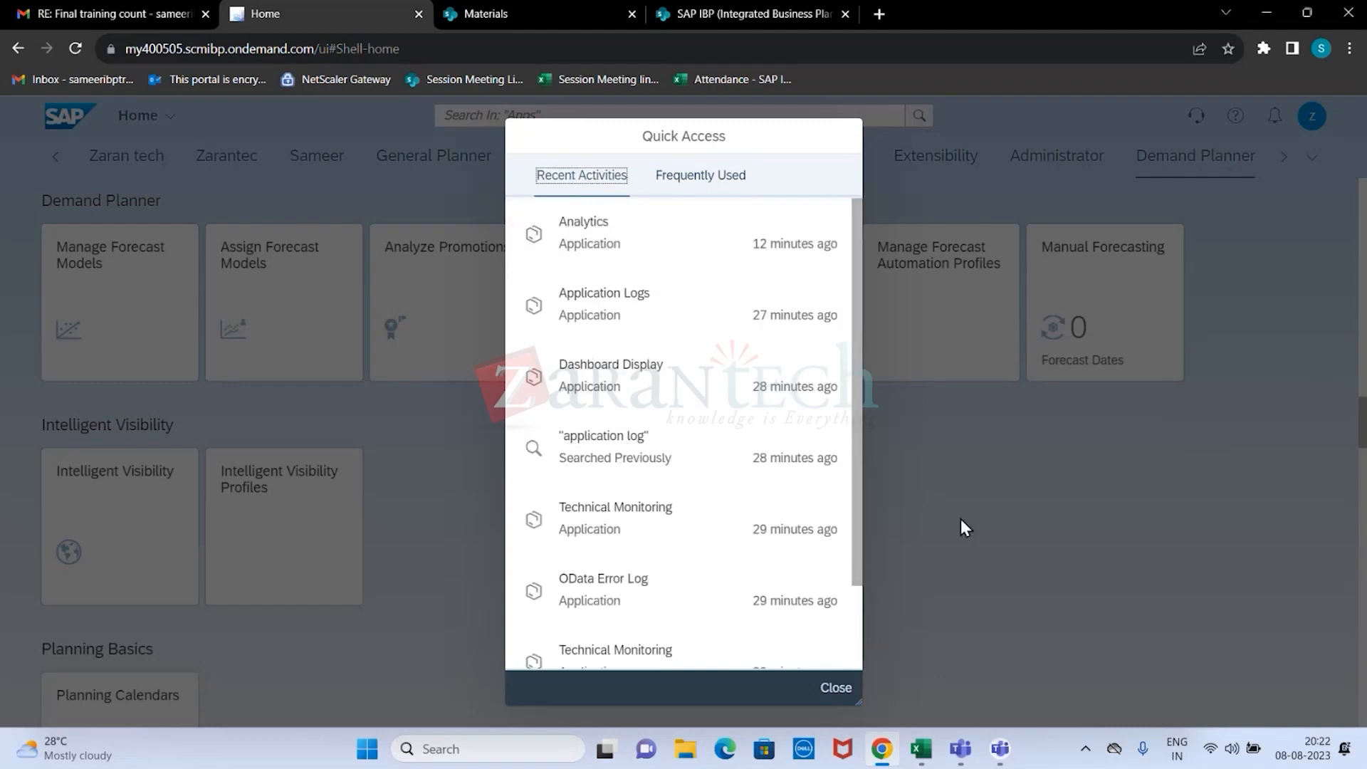
{"action": "left_click", "coordinate": [836, 688]}
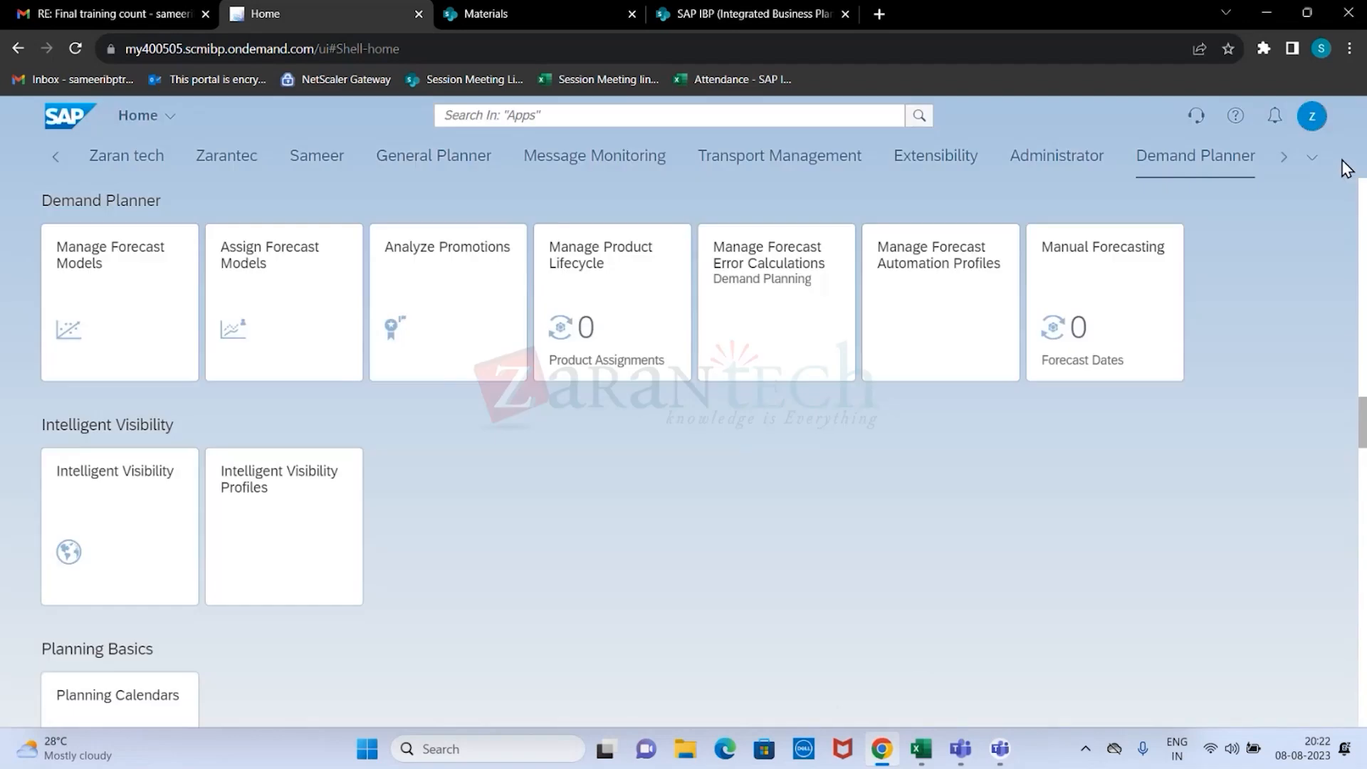
View the app catalog in the App Finder and return to the home page.
{"action": "left_click", "coordinate": [1317, 120]}
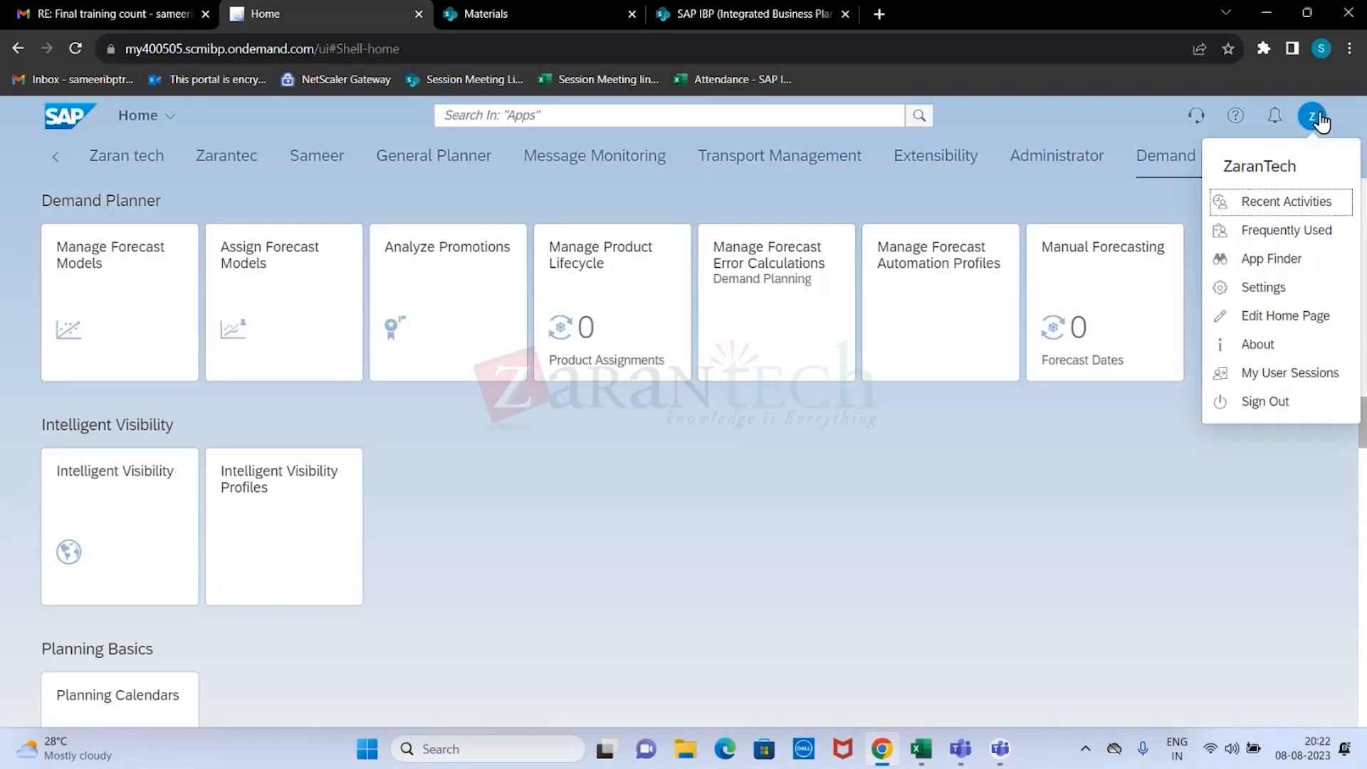
{"action": "left_click", "coordinate": [1295, 269]}
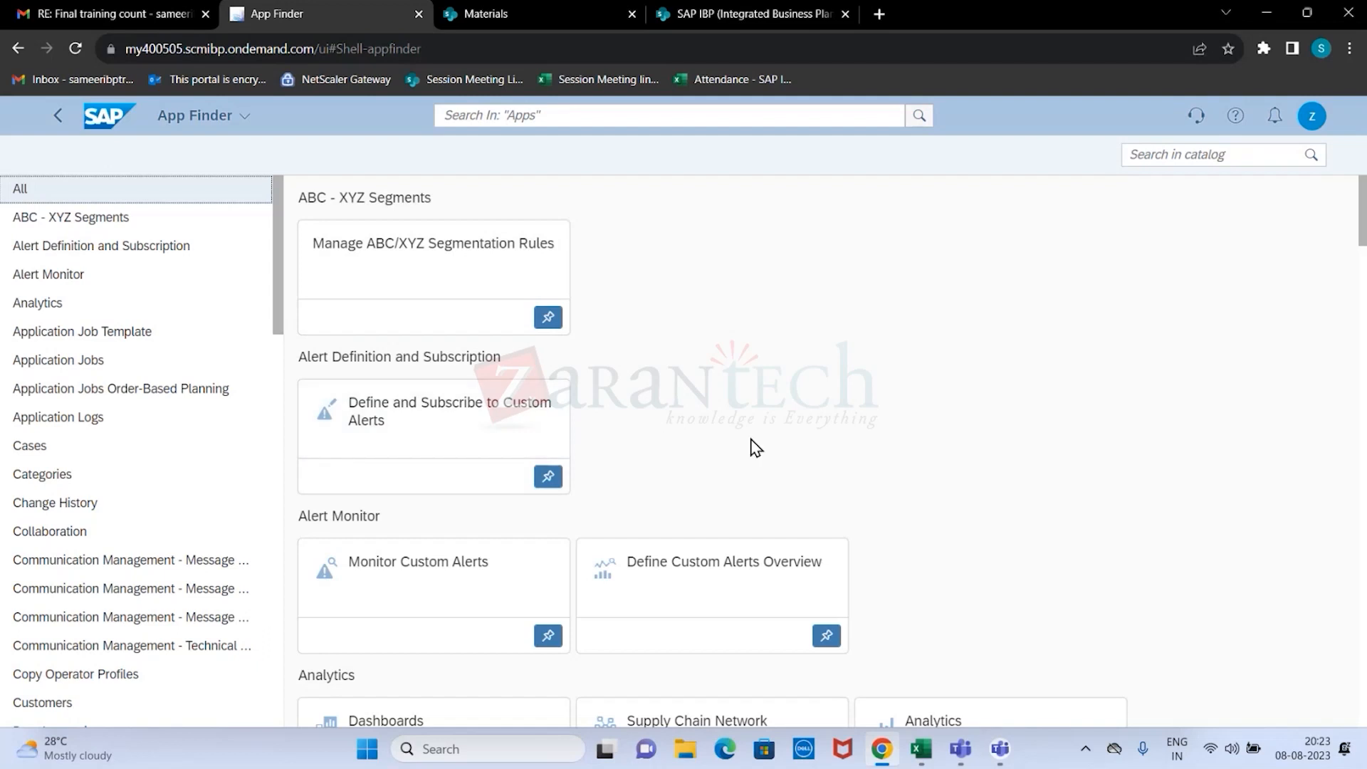
{"action": "left_click", "coordinate": [59, 119]}
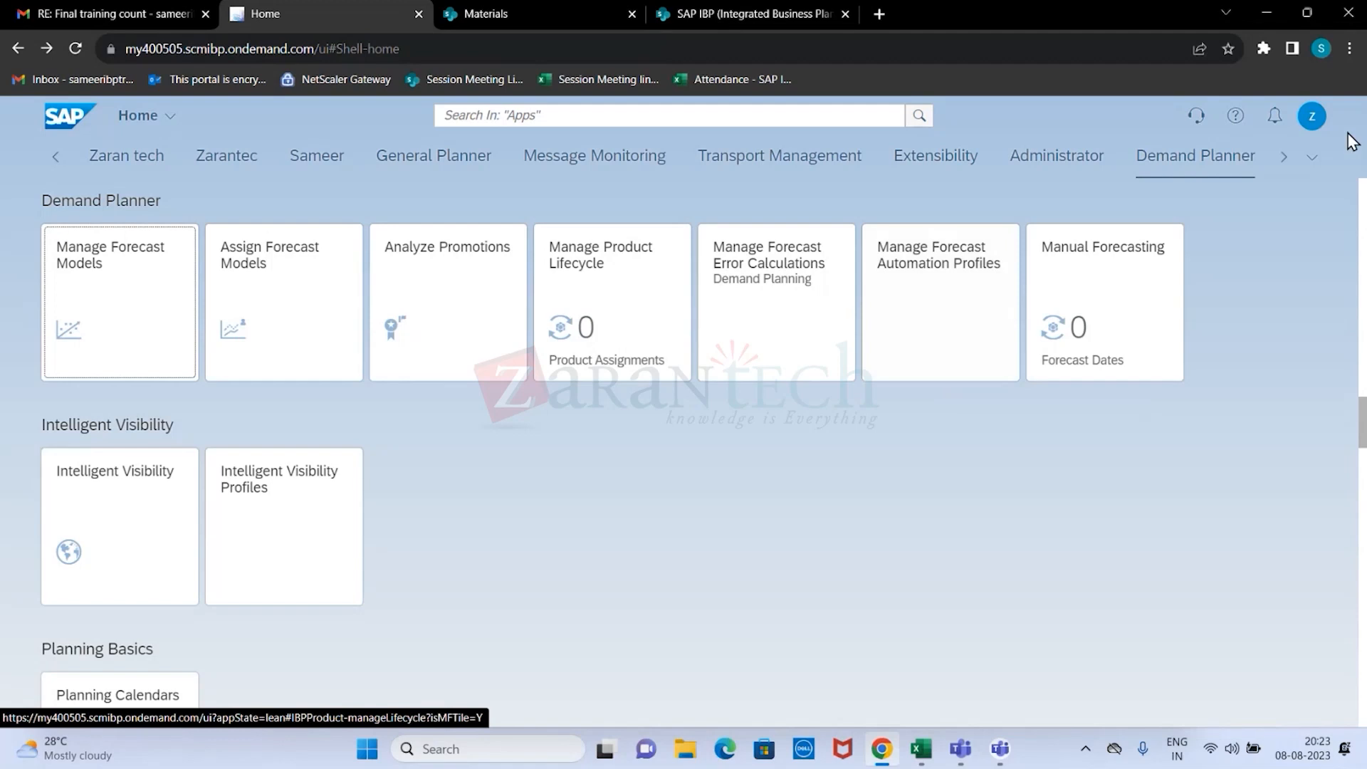
Set the appearance theme to SAP High Contrast White (SAP Belize) in the user settings and save it.
{"action": "left_click", "coordinate": [1312, 124]}
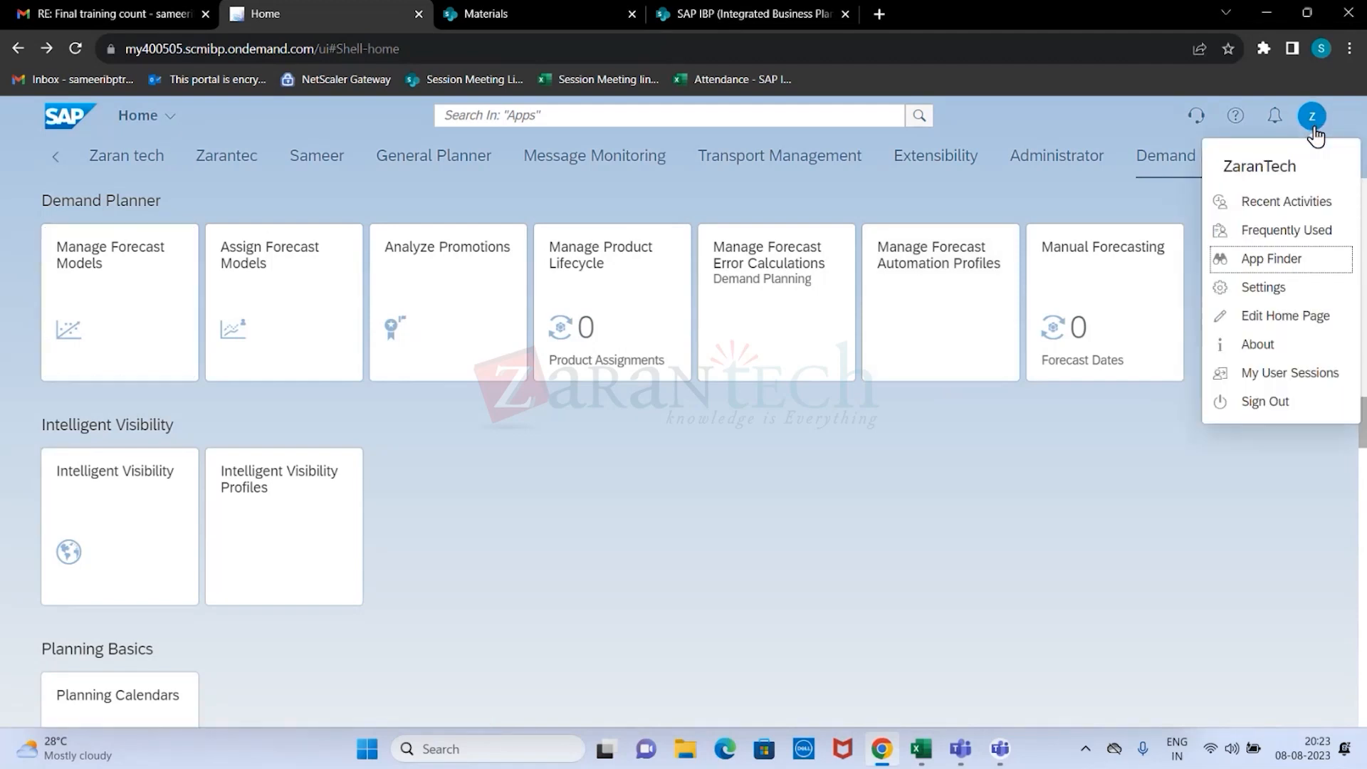
{"action": "left_click", "coordinate": [1280, 291]}
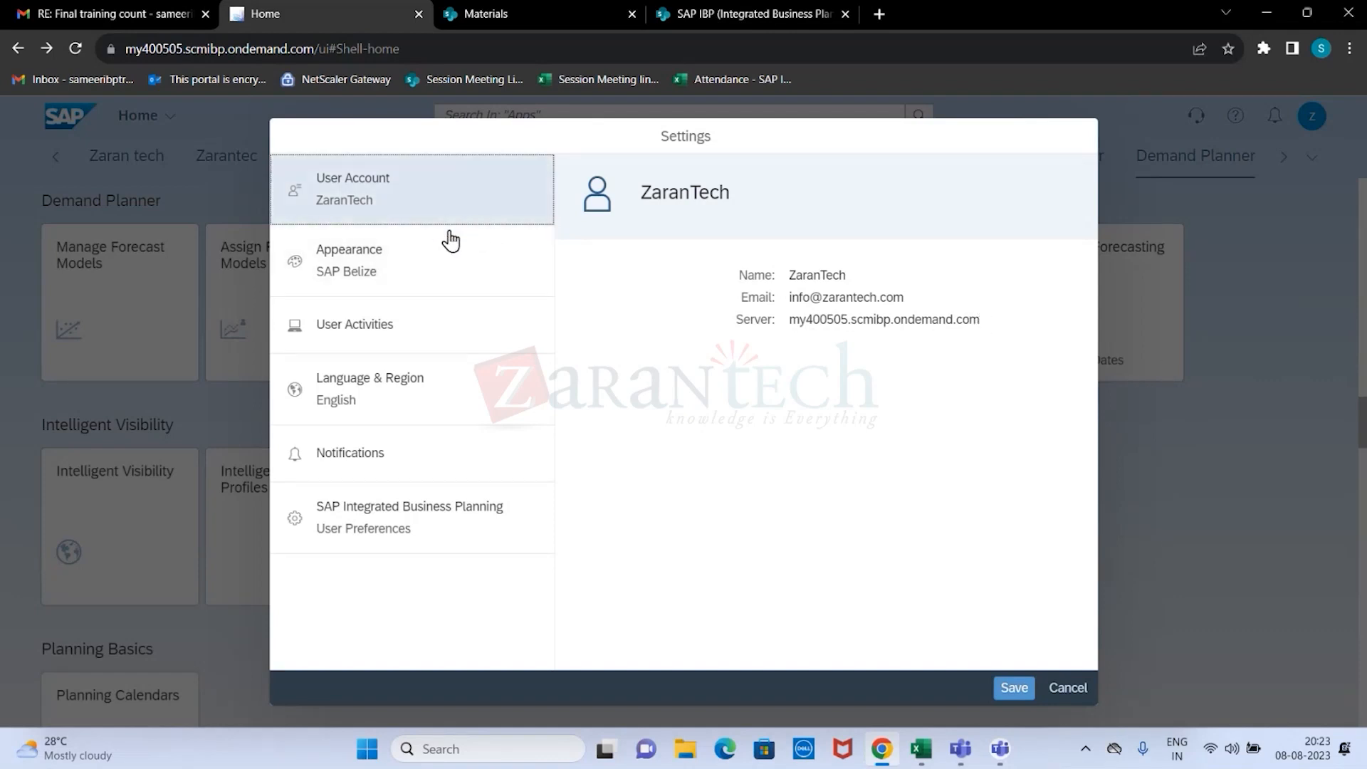
{"action": "left_click", "coordinate": [389, 274]}
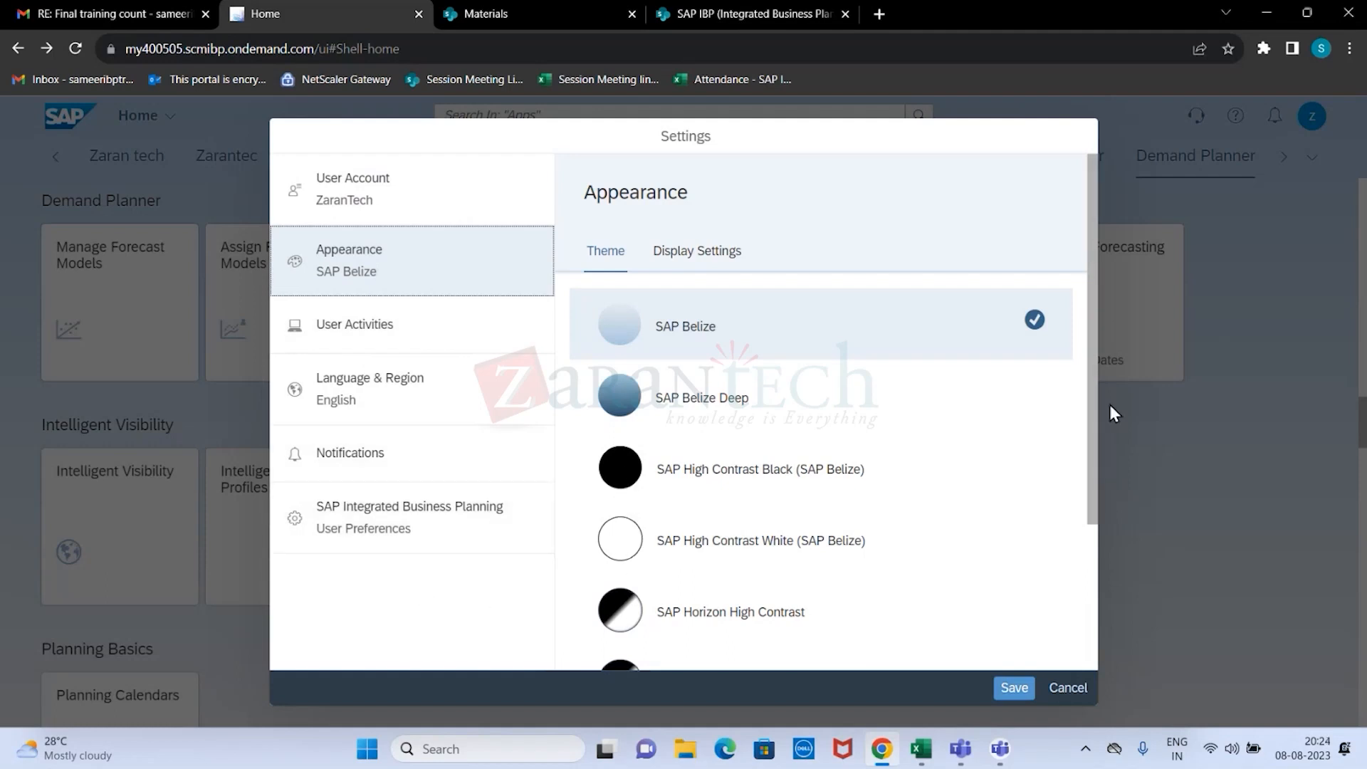
{"action": "left_click_drag", "start_coordinate": [1097, 386], "coordinate": [1077, 543]}
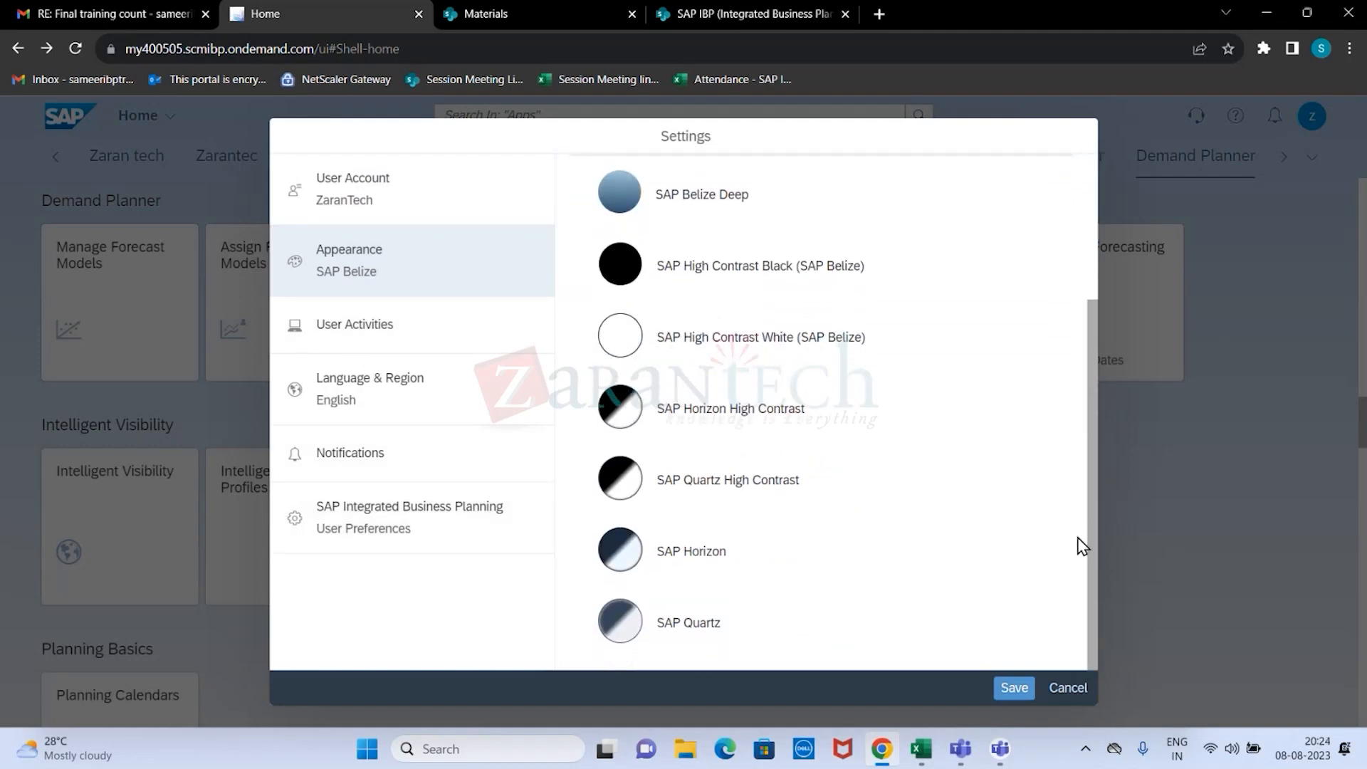
{"action": "left_click", "coordinate": [634, 331]}
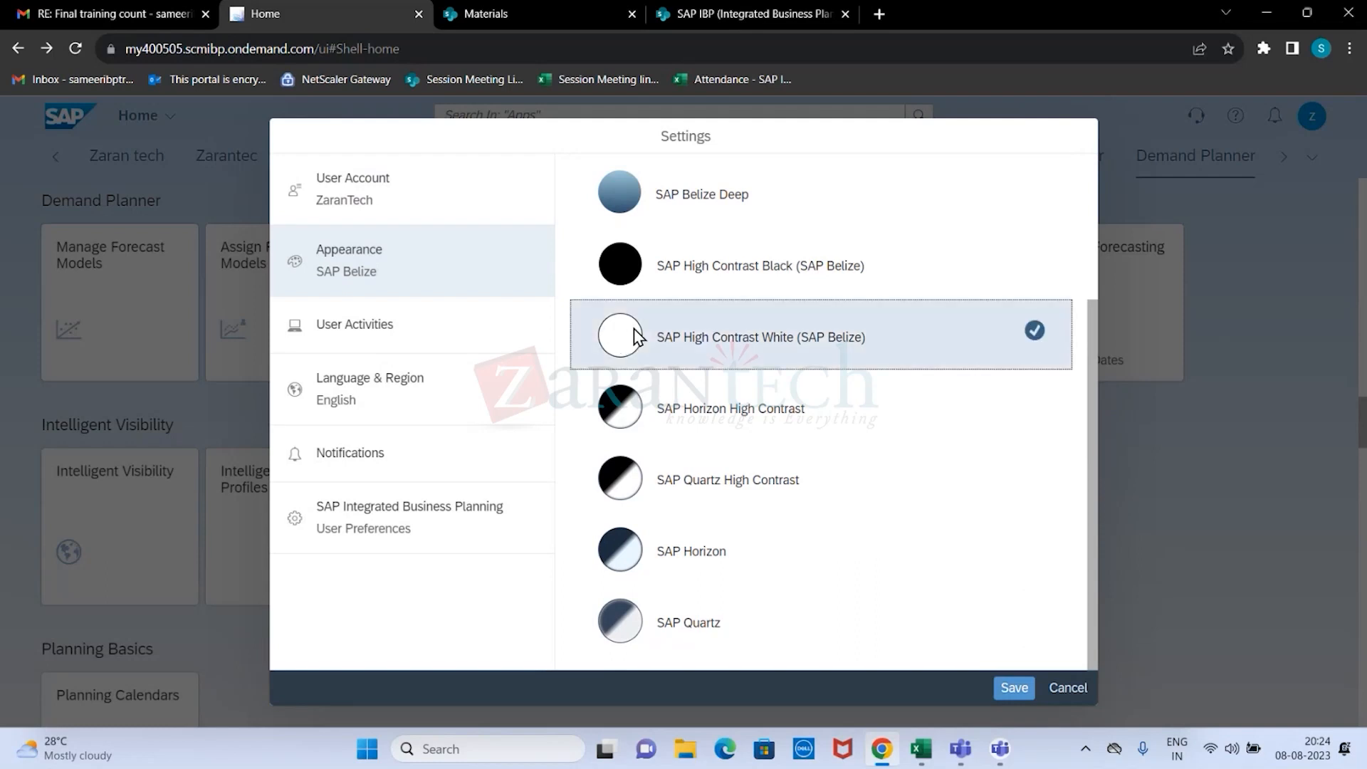
{"action": "left_click", "coordinate": [1016, 691]}
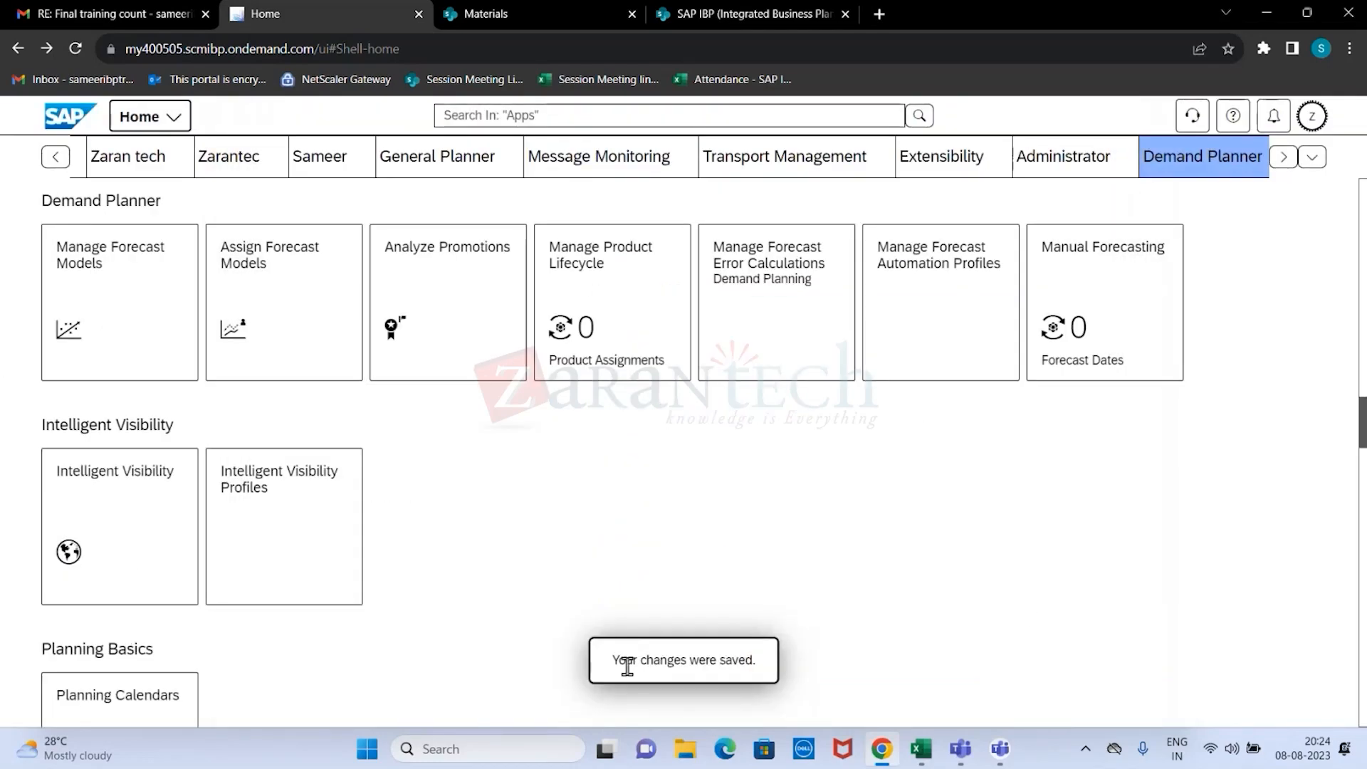
Set the appearance theme back to SAP Belize and save the settings.
{"action": "left_click", "coordinate": [1313, 117]}
{"action": "left_click", "coordinate": [1292, 292]}
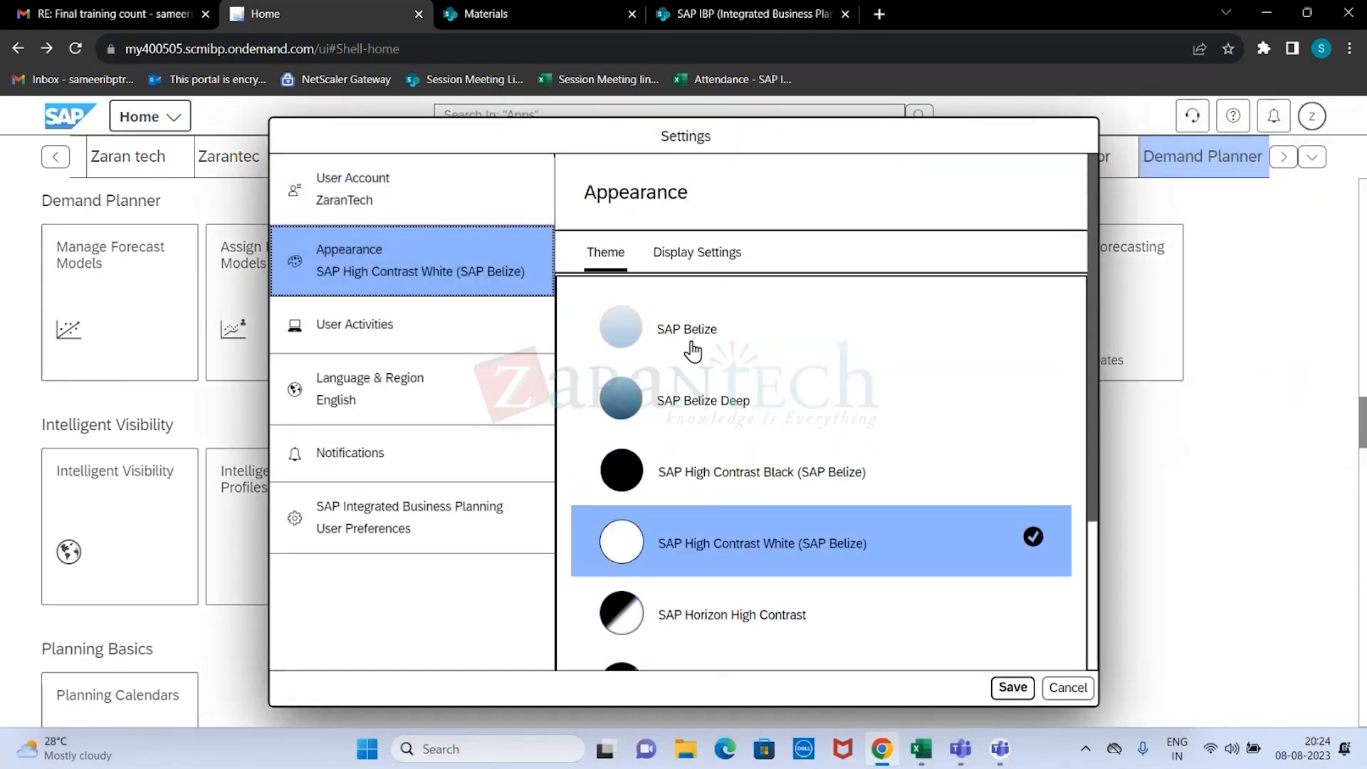
{"action": "left_click", "coordinate": [692, 351]}
{"action": "left_click", "coordinate": [1006, 681]}
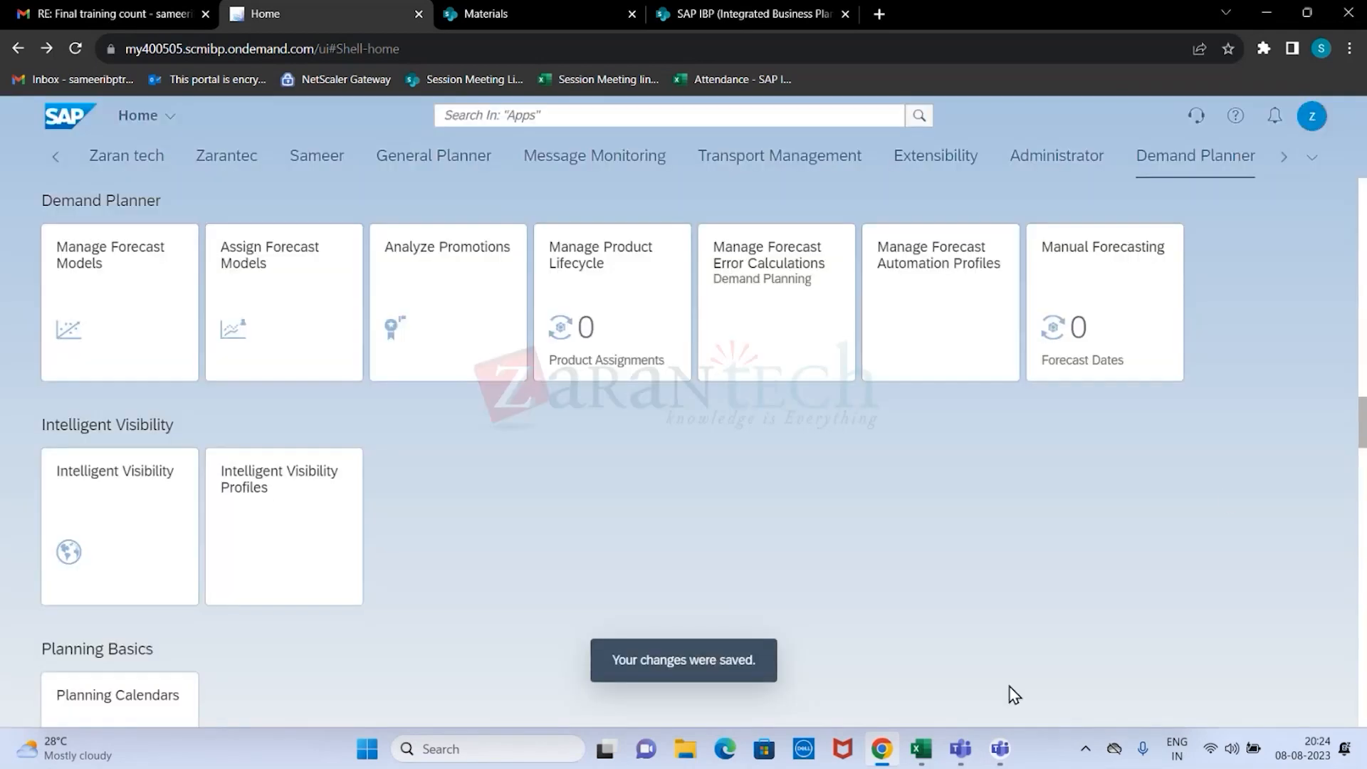
View the About information, highlight the product name and its release number, and close the dialog.
{"action": "left_click", "coordinate": [1314, 118]}
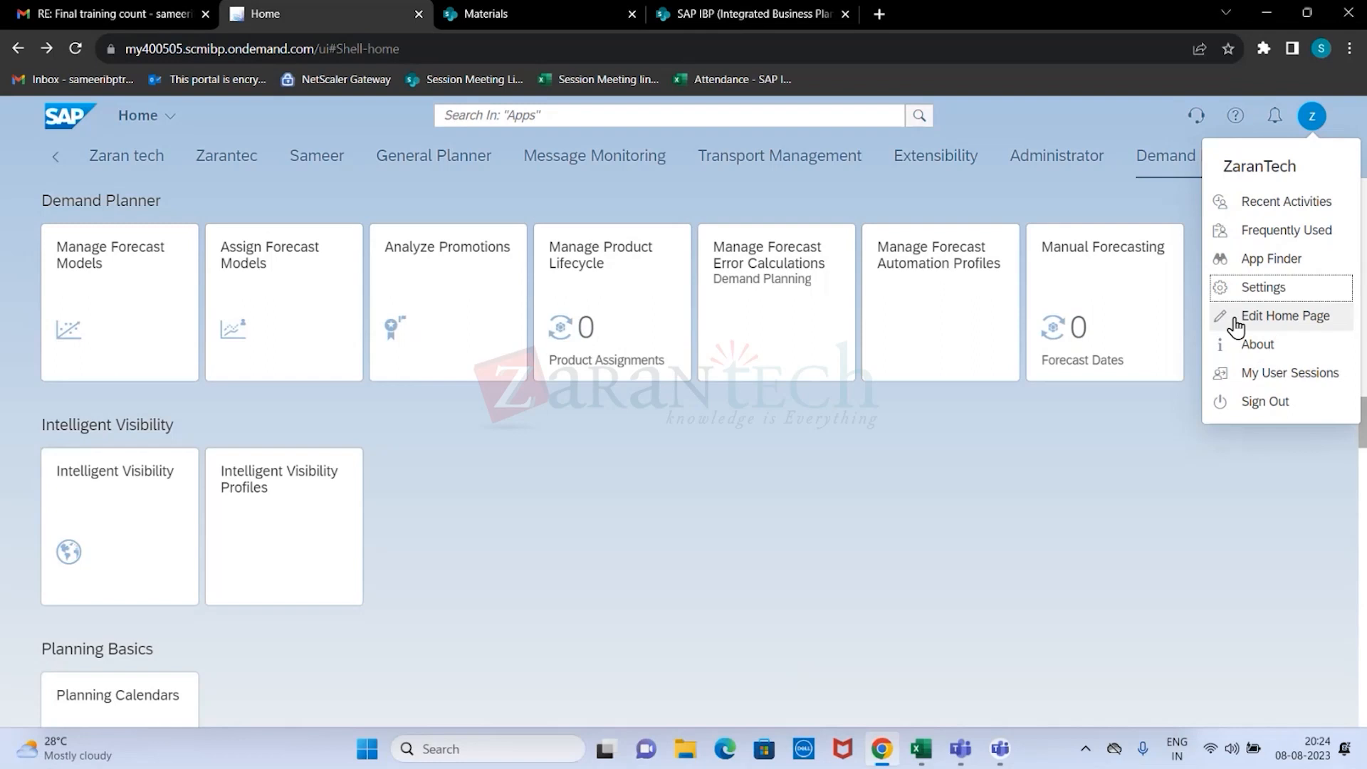
{"action": "left_click", "coordinate": [1260, 352]}
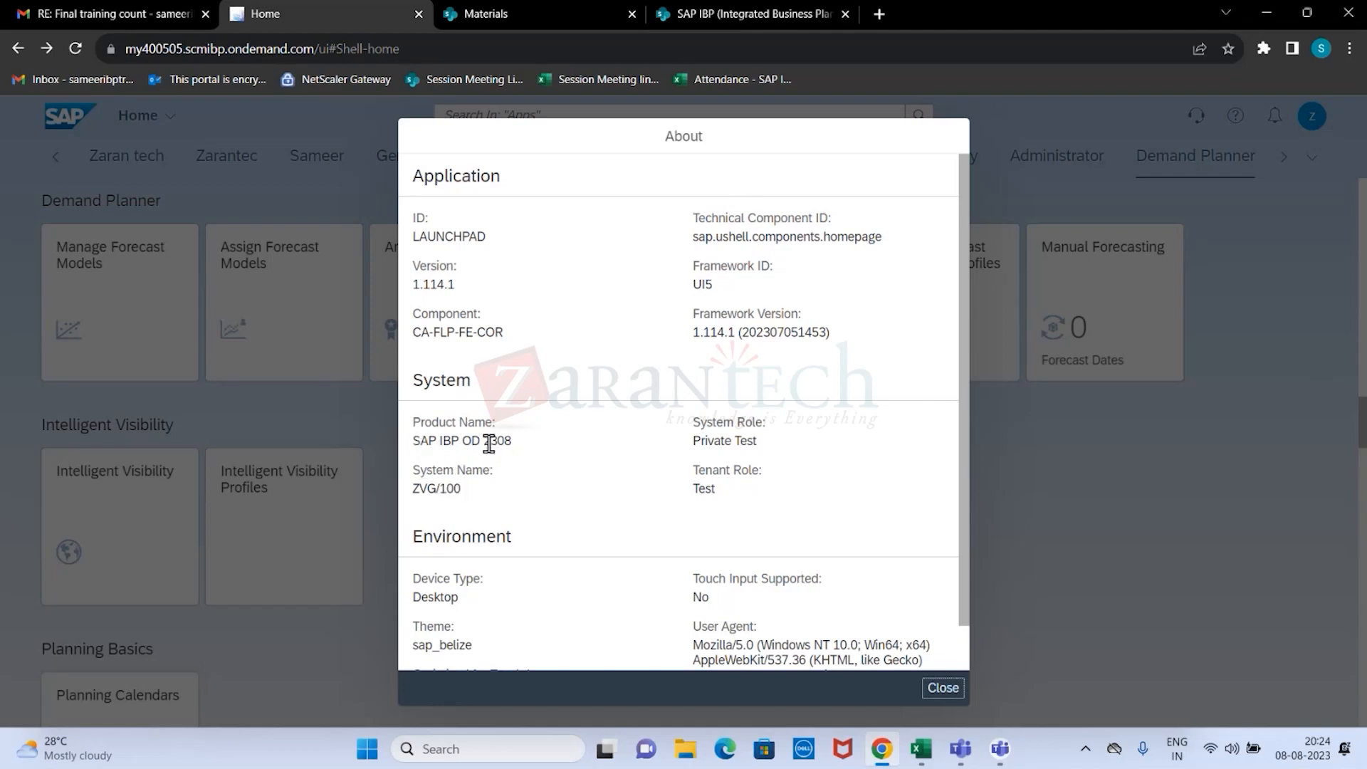
{"action": "left_click_drag", "start_coordinate": [417, 440], "coordinate": [522, 446]}
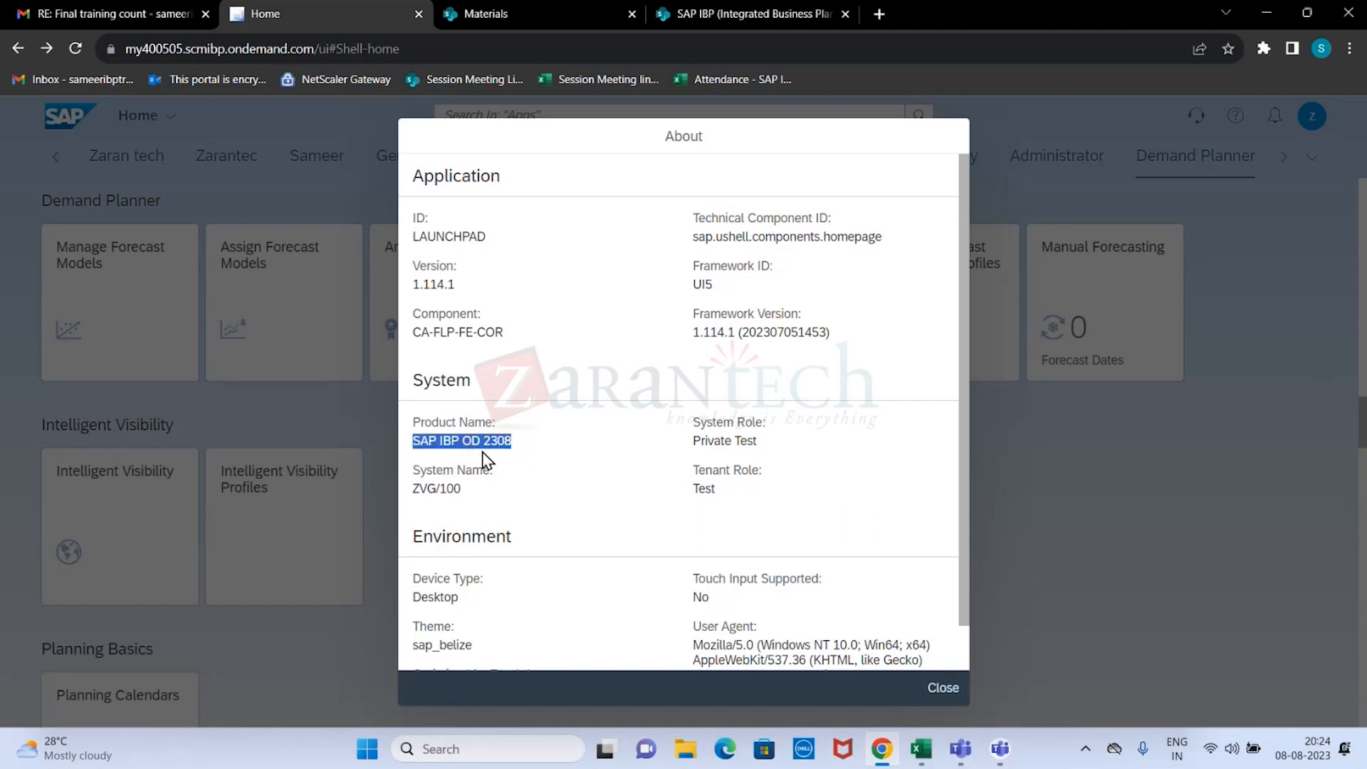
{"action": "left_click", "coordinate": [517, 441]}
{"action": "left_click_drag", "start_coordinate": [517, 441], "coordinate": [487, 439]}
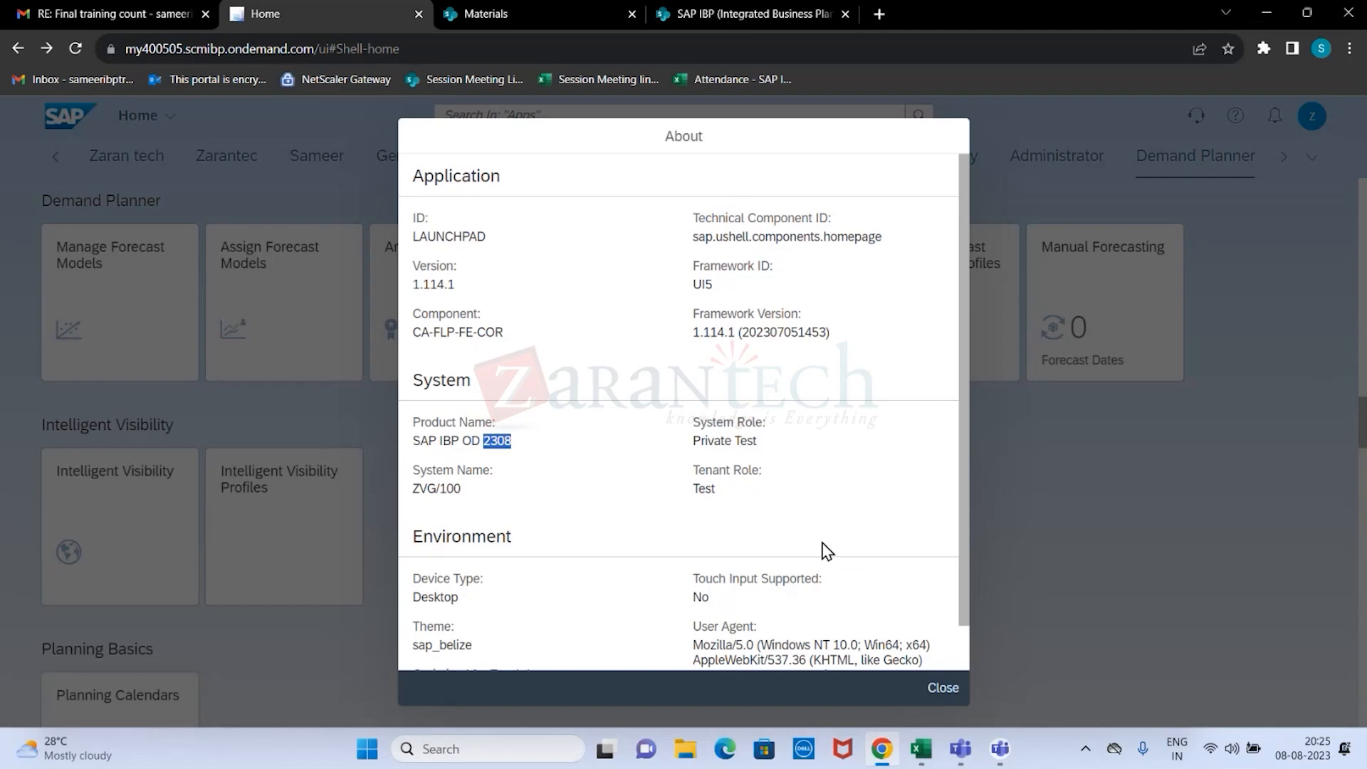
{"action": "scroll", "coordinate": [827, 552], "scroll_direction": "down", "scroll_amount": 1}
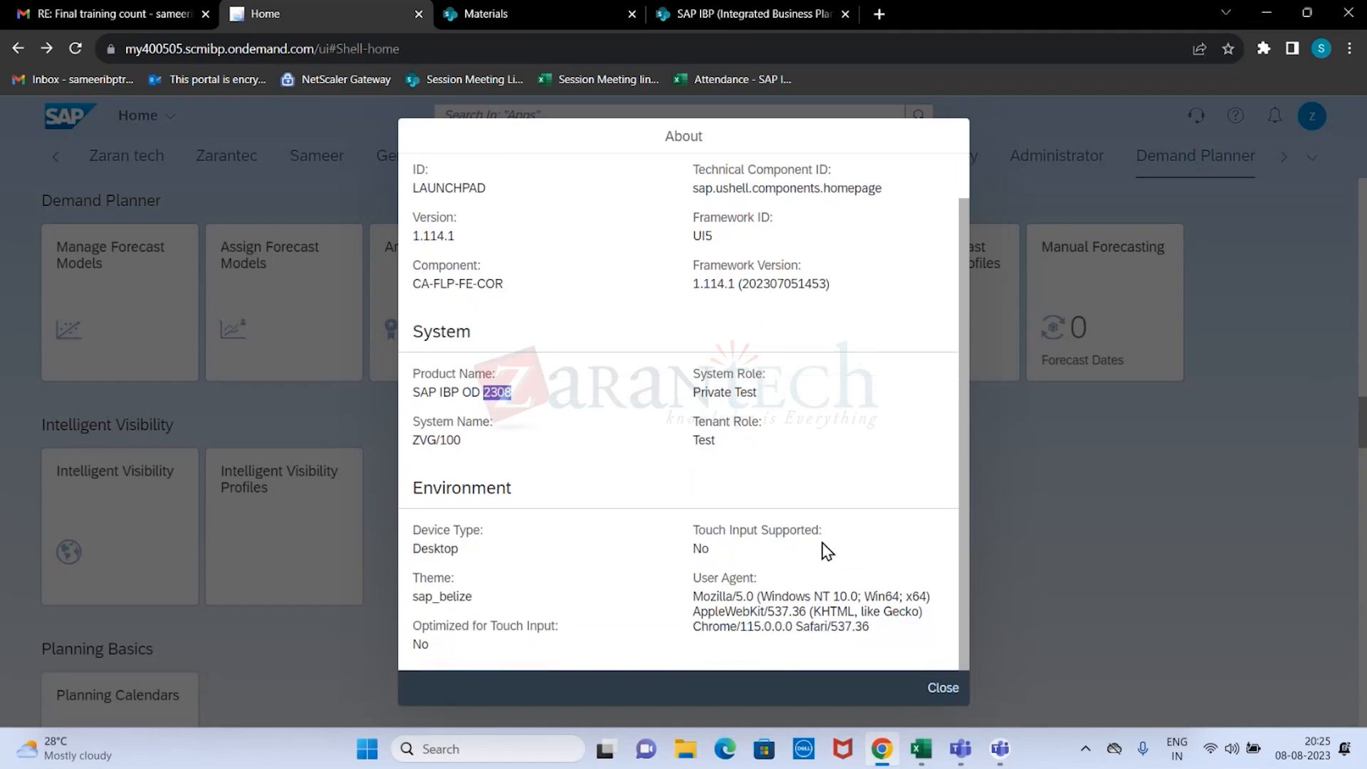
{"action": "left_click", "coordinate": [954, 694]}
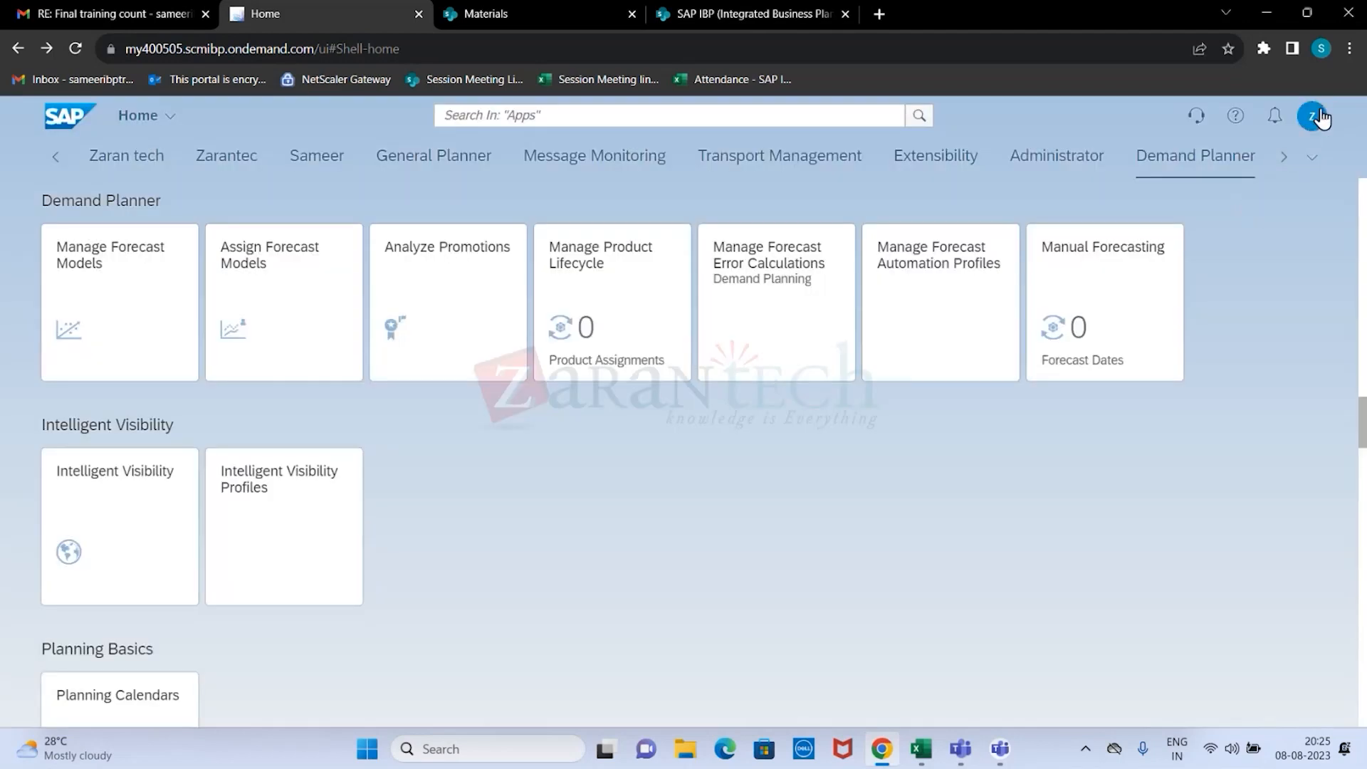
Put the home page into edit mode and go up to the Zarantec group.
{"action": "left_click", "coordinate": [1312, 117]}
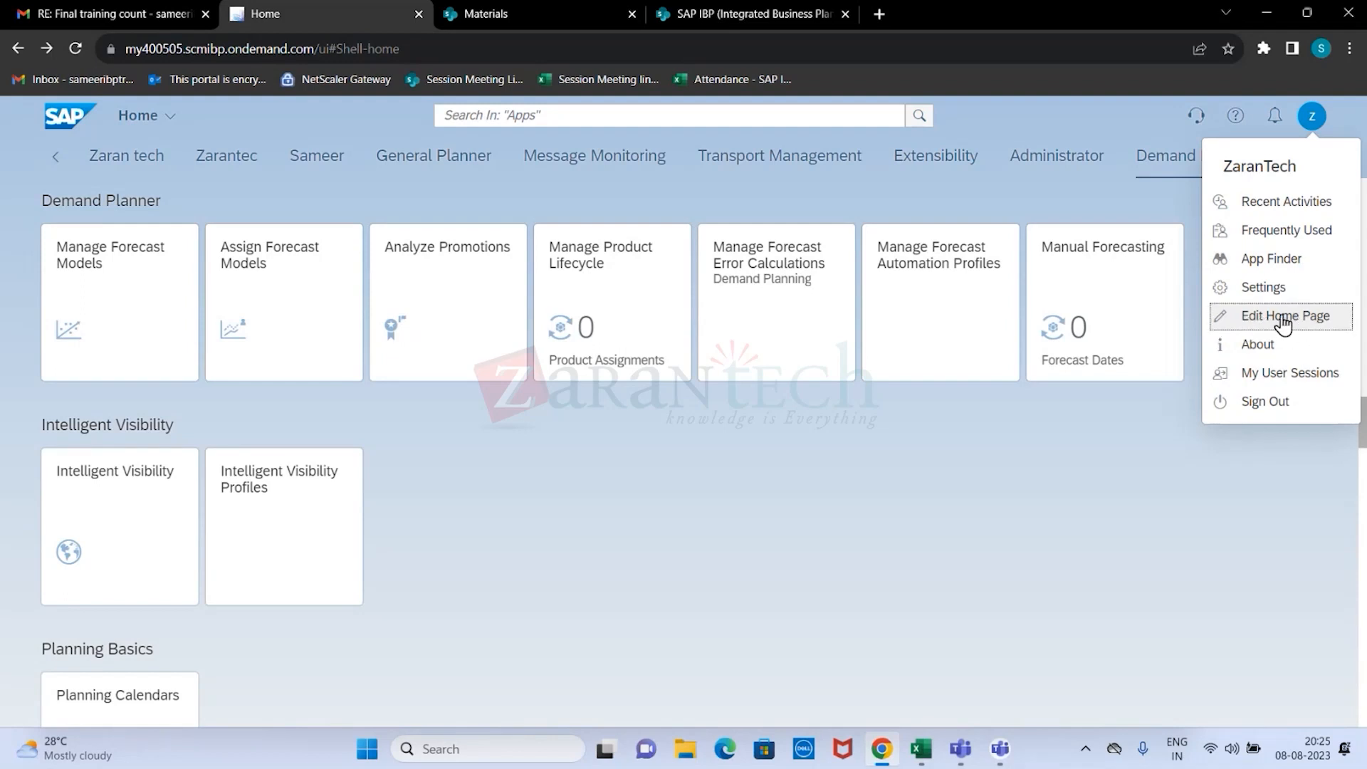
{"action": "left_click", "coordinate": [1284, 322]}
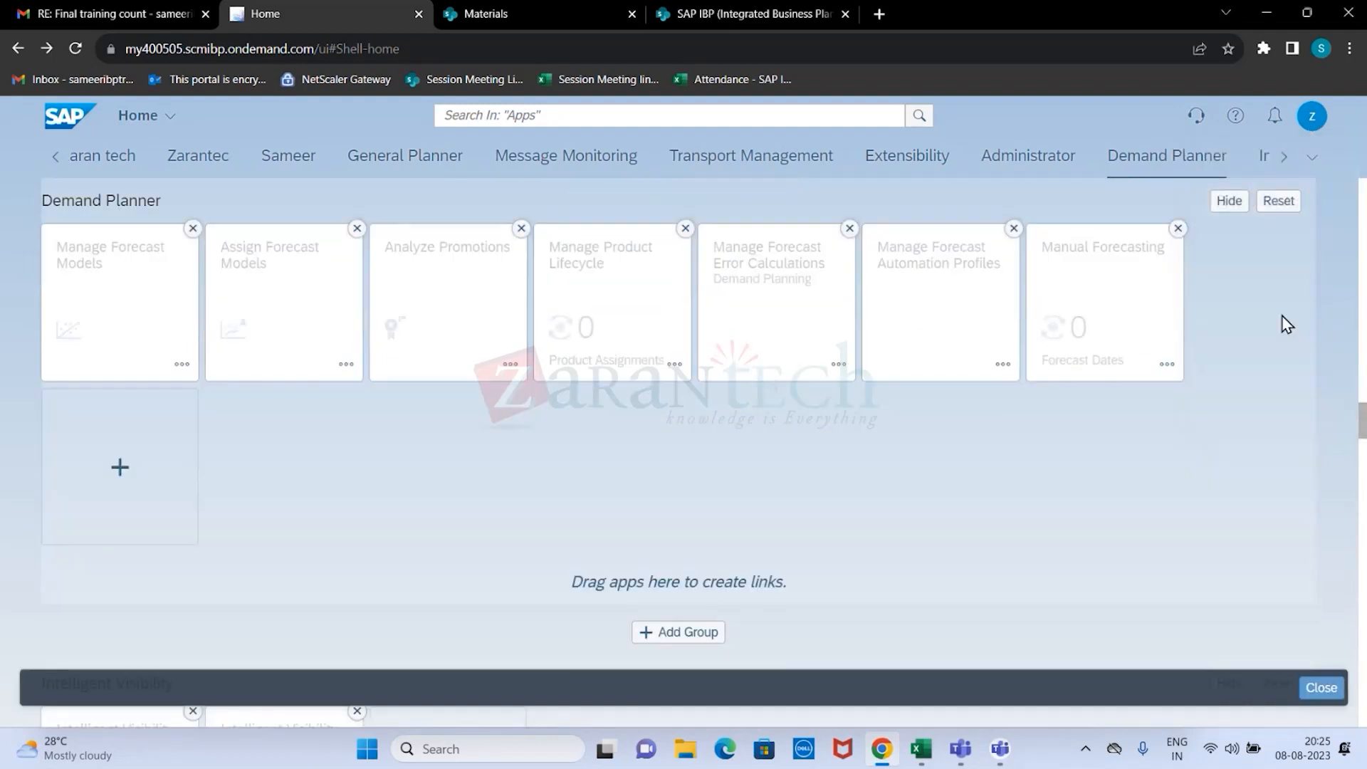
{"action": "scroll", "coordinate": [1329, 344], "scroll_direction": "up", "scroll_amount": 6}
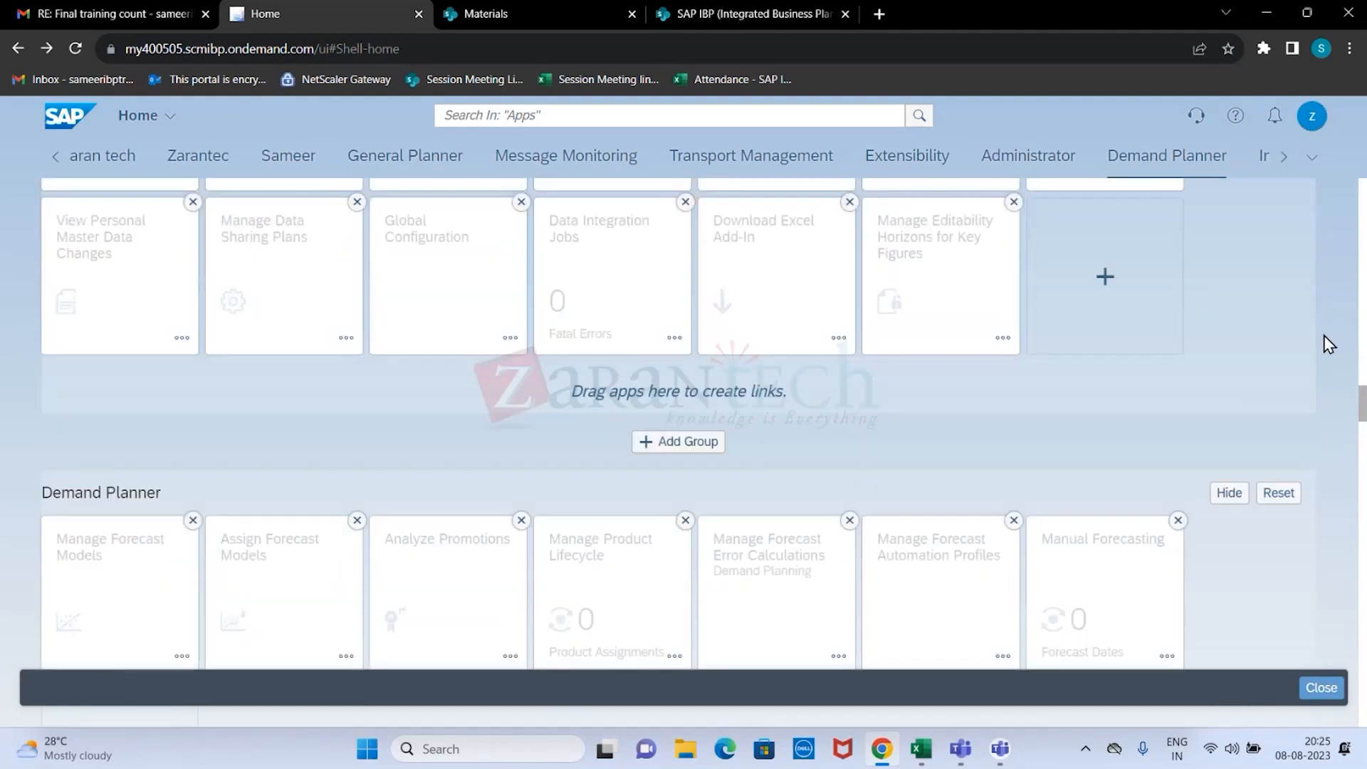
{"action": "scroll", "coordinate": [1329, 344], "scroll_direction": "up", "scroll_amount": 20}
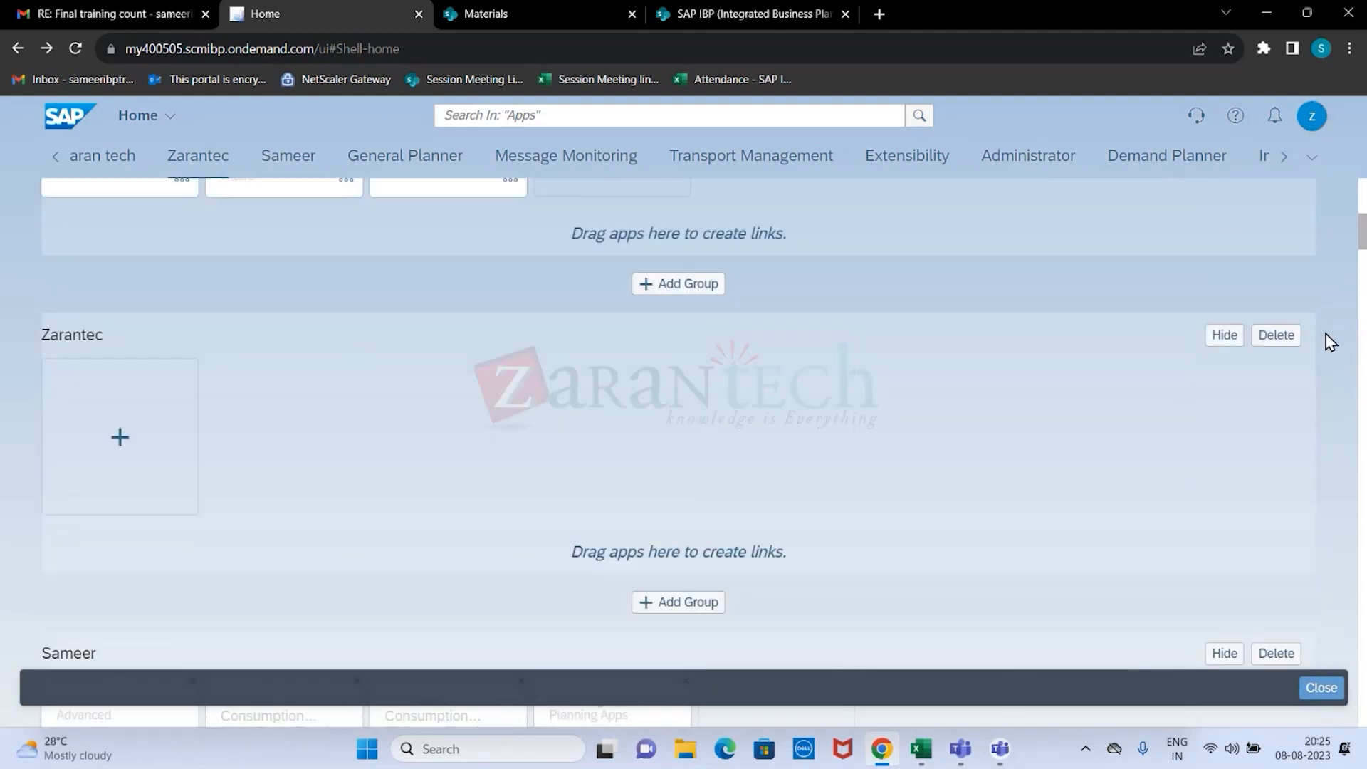
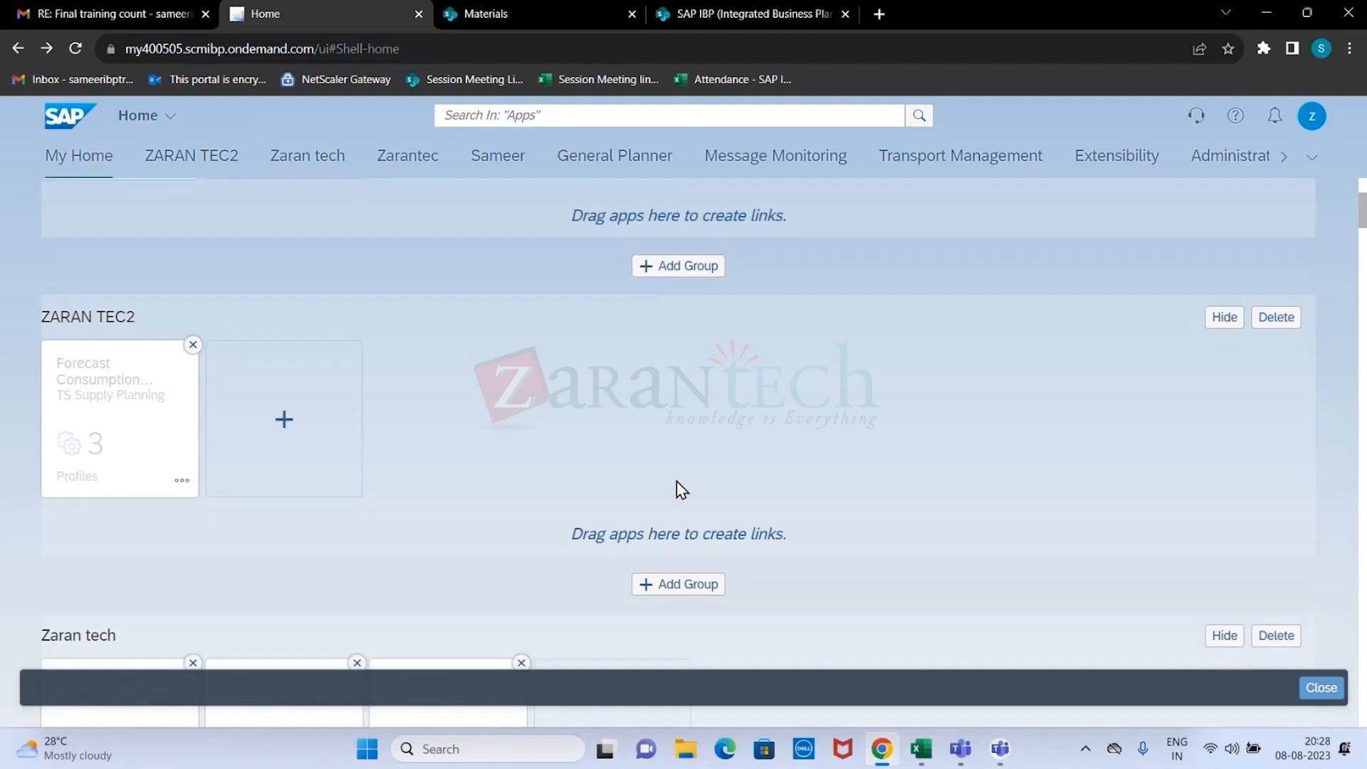
Add the Manage ABC/XYZ Segmentation Rules app from the ABC - XYZ Segments catalog to the ZARAN TEC2 group.
{"action": "scroll", "coordinate": [677, 482], "scroll_direction": "down", "scroll_amount": 2}
{"action": "scroll", "coordinate": [540, 539], "scroll_direction": "up", "scroll_amount": 3}
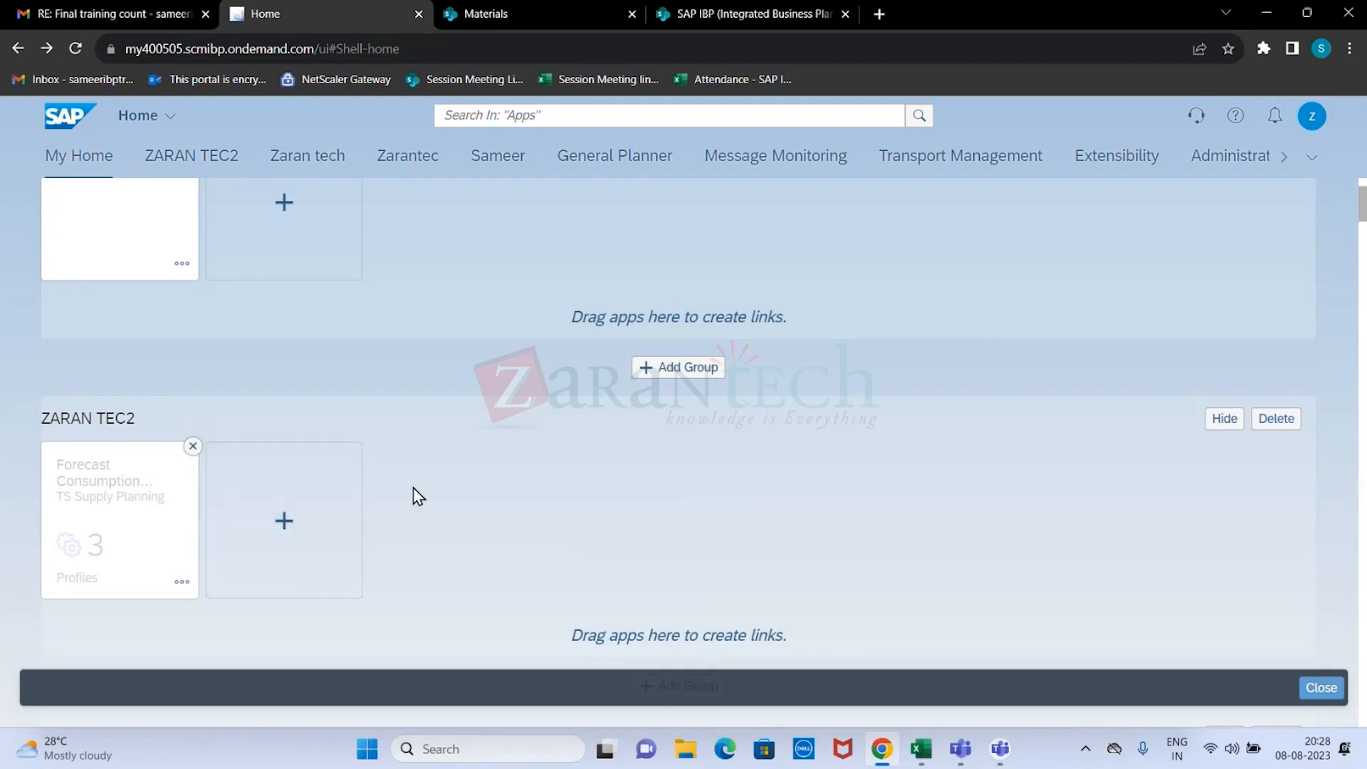
{"action": "scroll", "coordinate": [460, 472], "scroll_direction": "down", "scroll_amount": 1}
{"action": "left_click", "coordinate": [284, 437]}
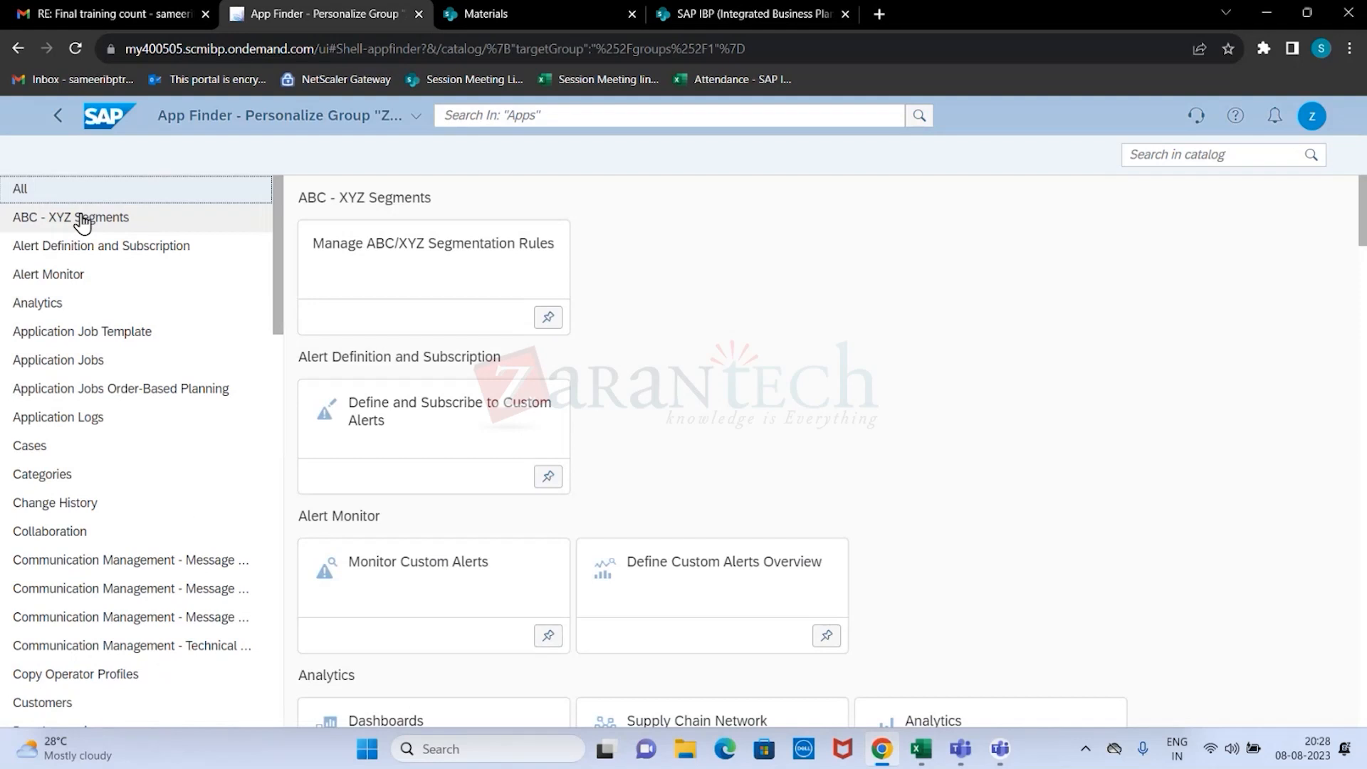
{"action": "left_click", "coordinate": [58, 227]}
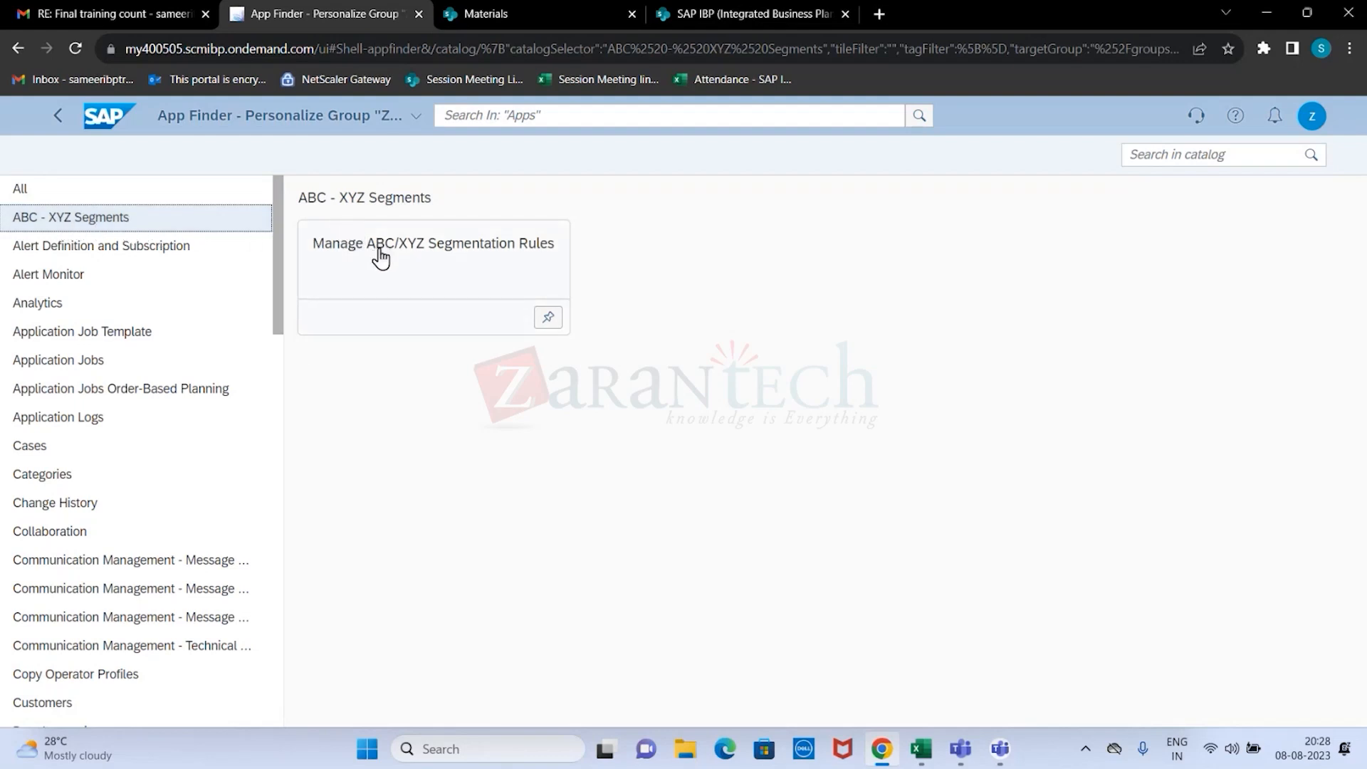
{"action": "left_click", "coordinate": [550, 318]}
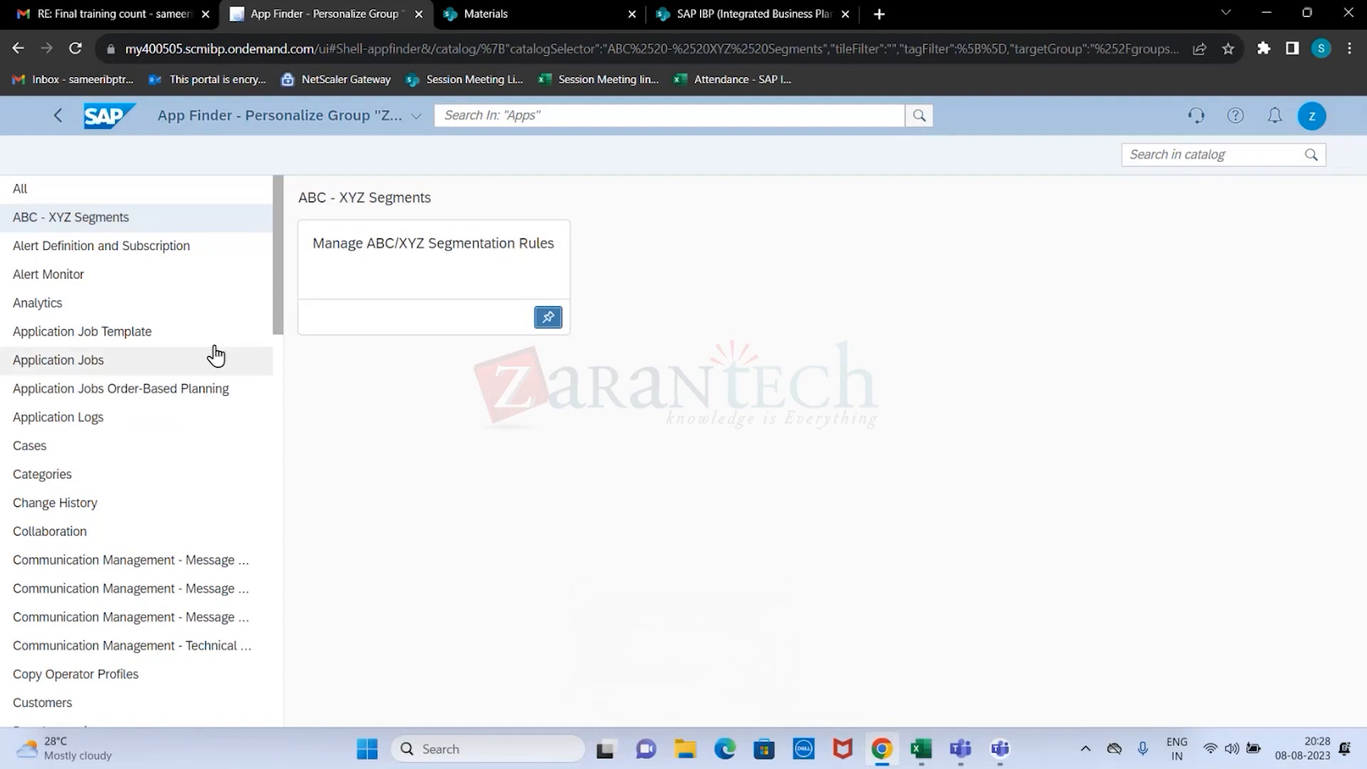
Add the Application Logs app from its catalog to the ZARAN TEC2 group and return to the home page.
{"action": "left_click_drag", "start_coordinate": [277, 282], "coordinate": [303, 597]}
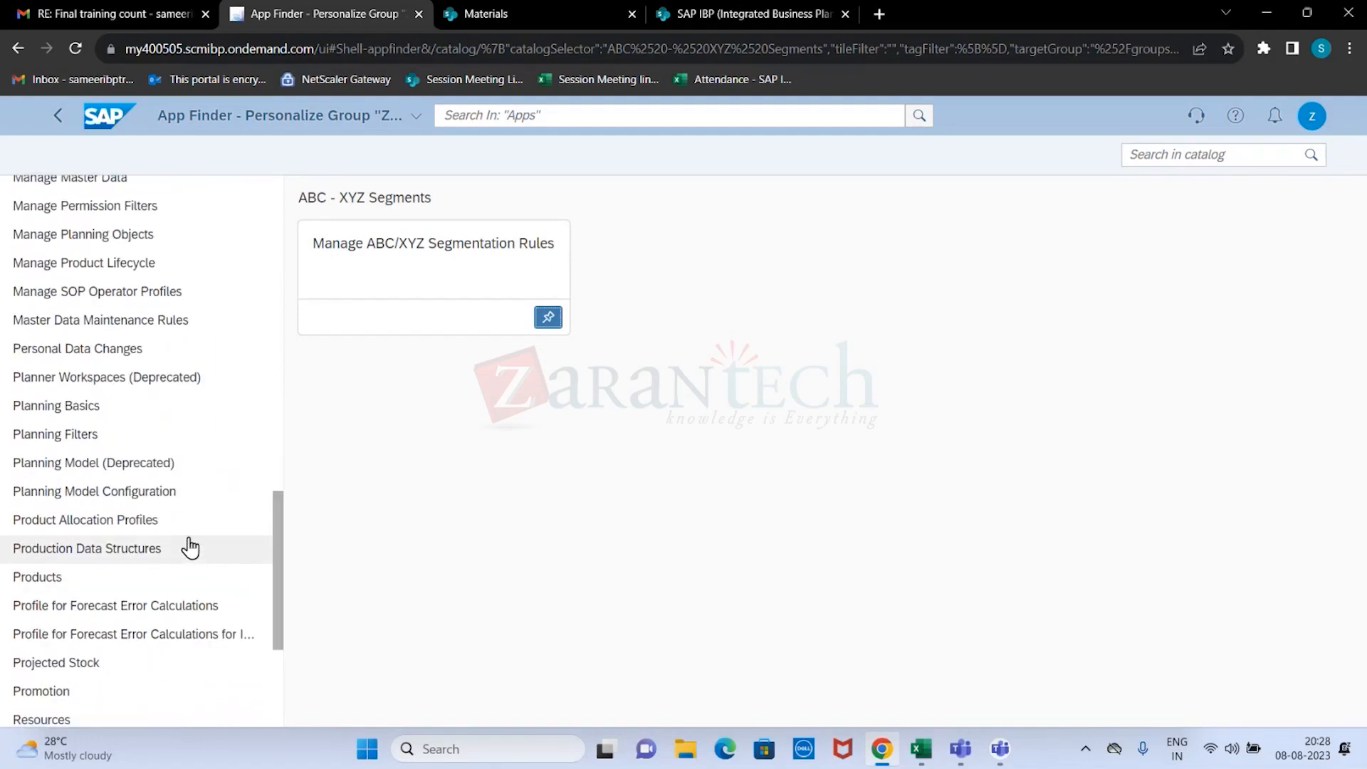
{"action": "scroll", "coordinate": [191, 559], "scroll_direction": "up", "scroll_amount": 20}
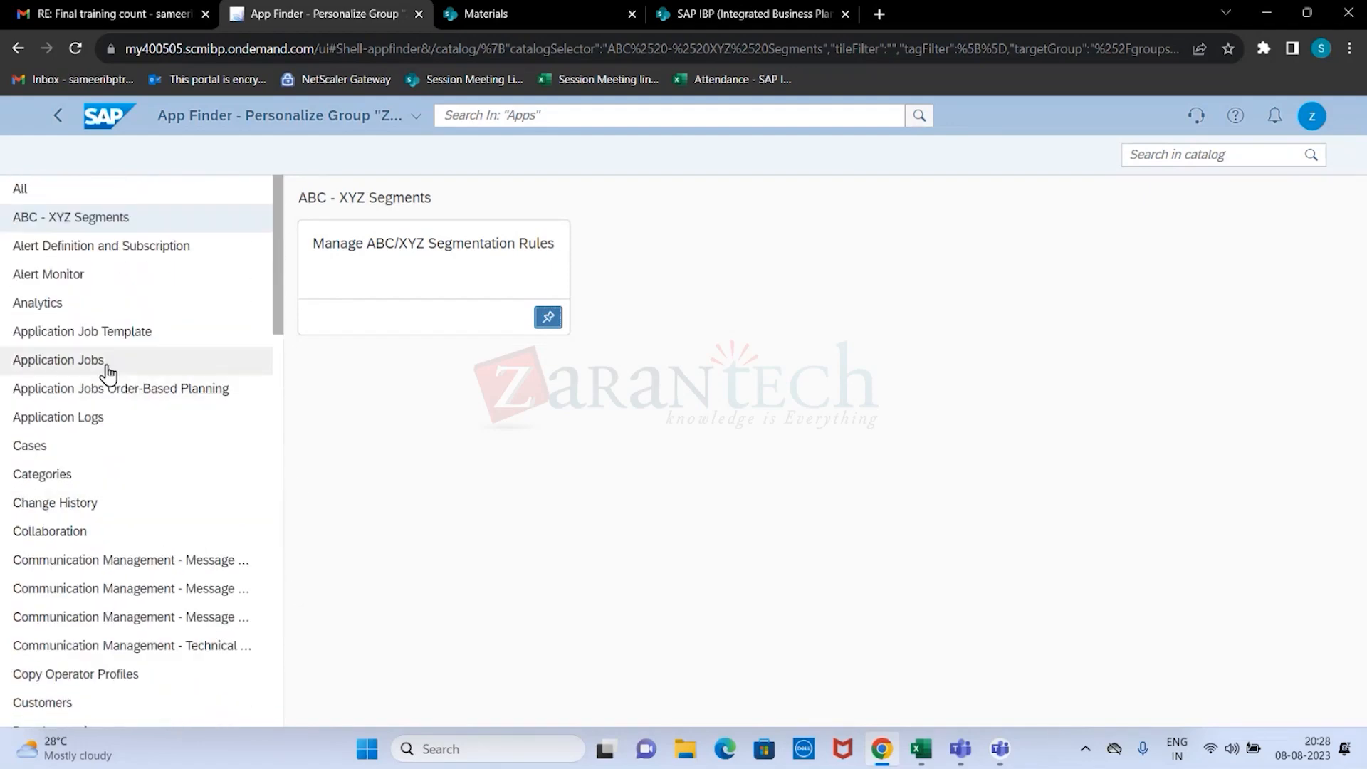
{"action": "left_click", "coordinate": [110, 424]}
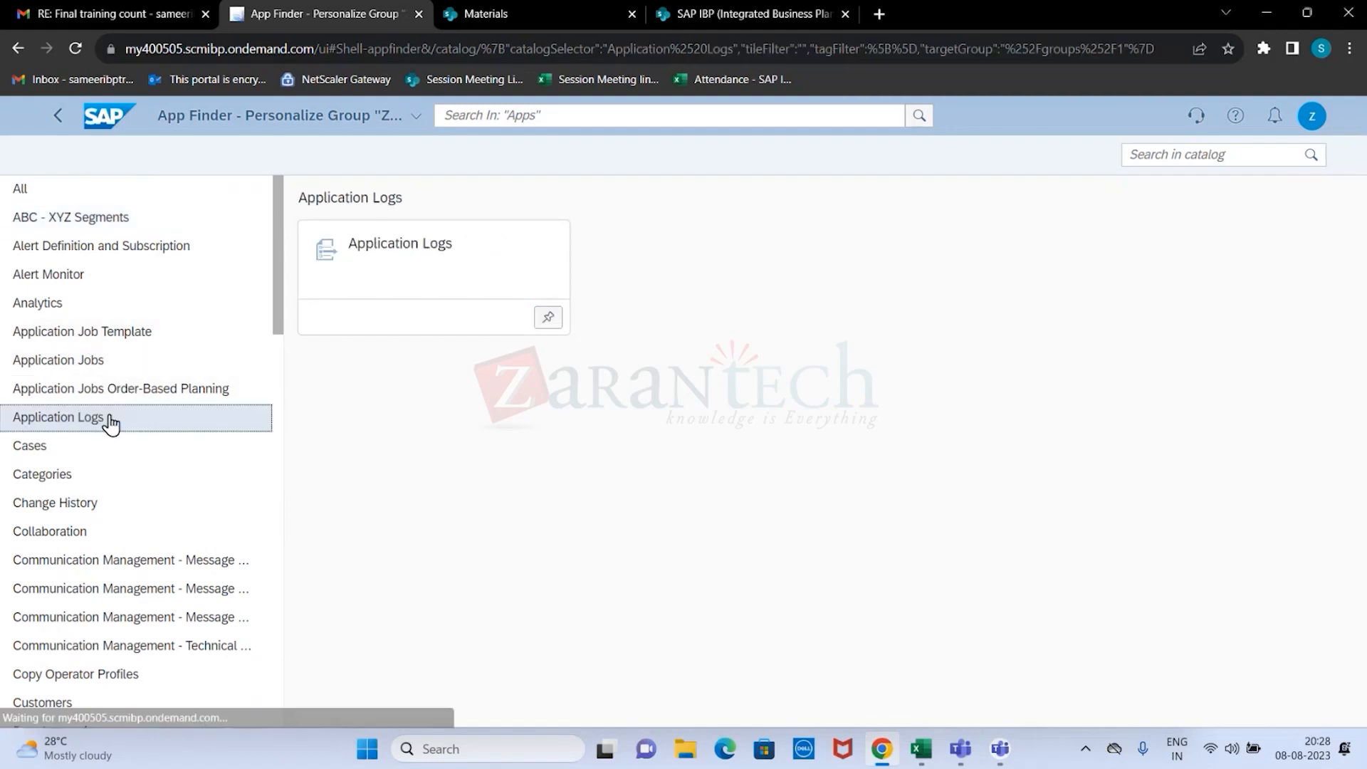
{"action": "left_click", "coordinate": [545, 322]}
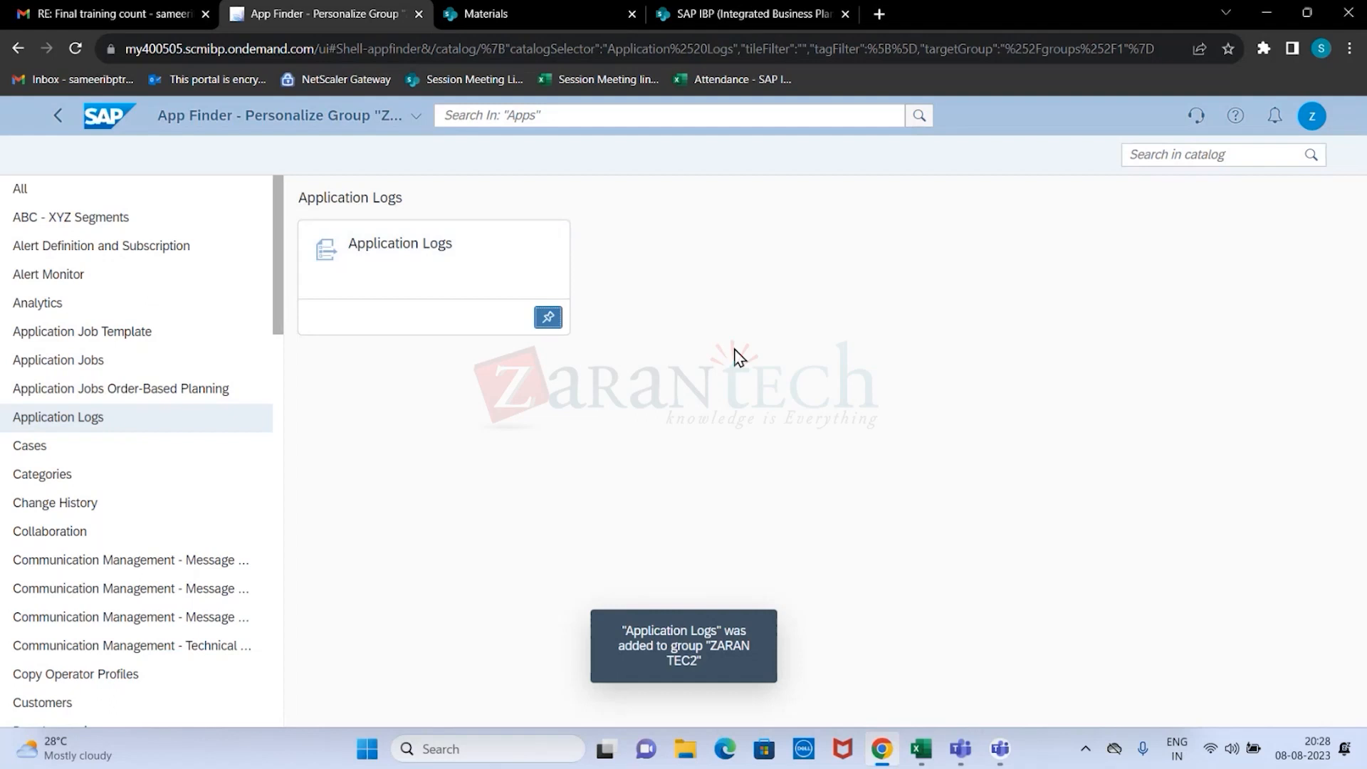
{"action": "left_click", "coordinate": [58, 116]}
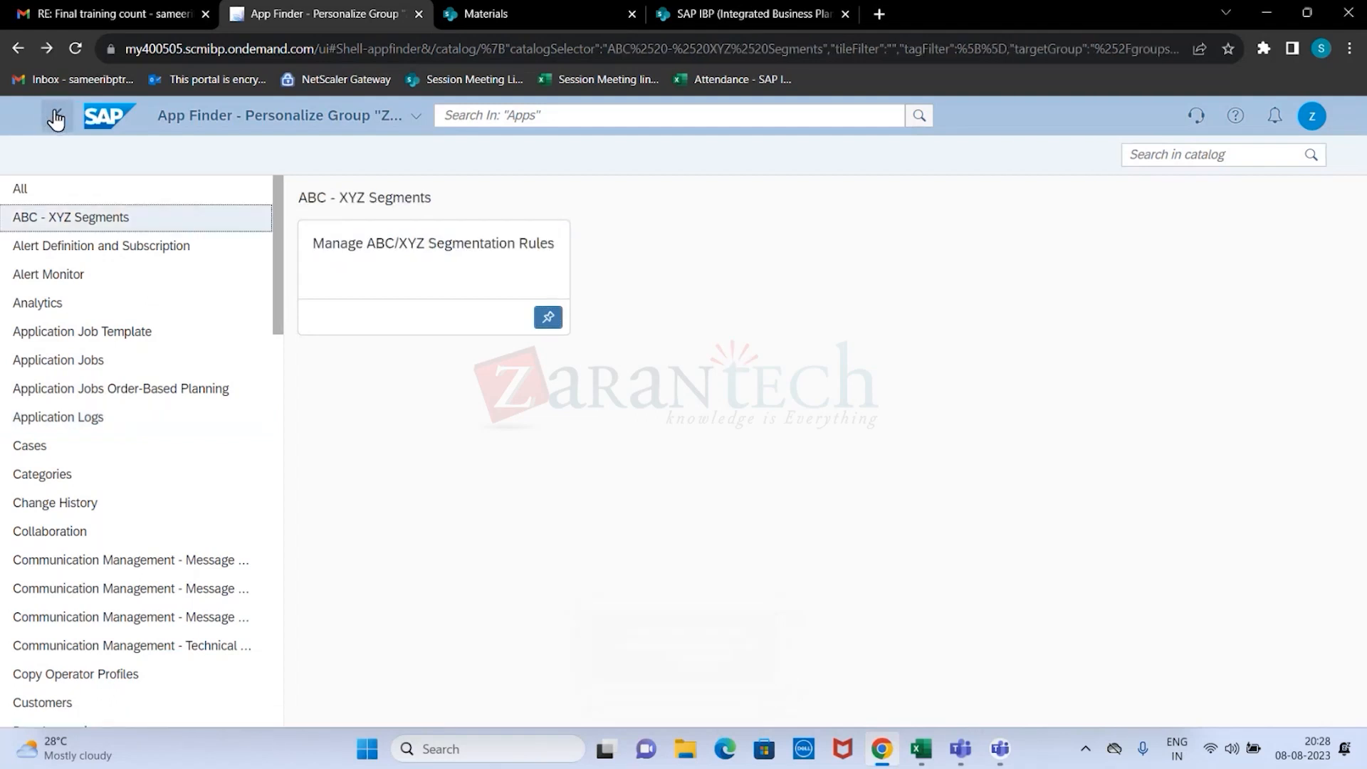
{"action": "left_click", "coordinate": [60, 120]}
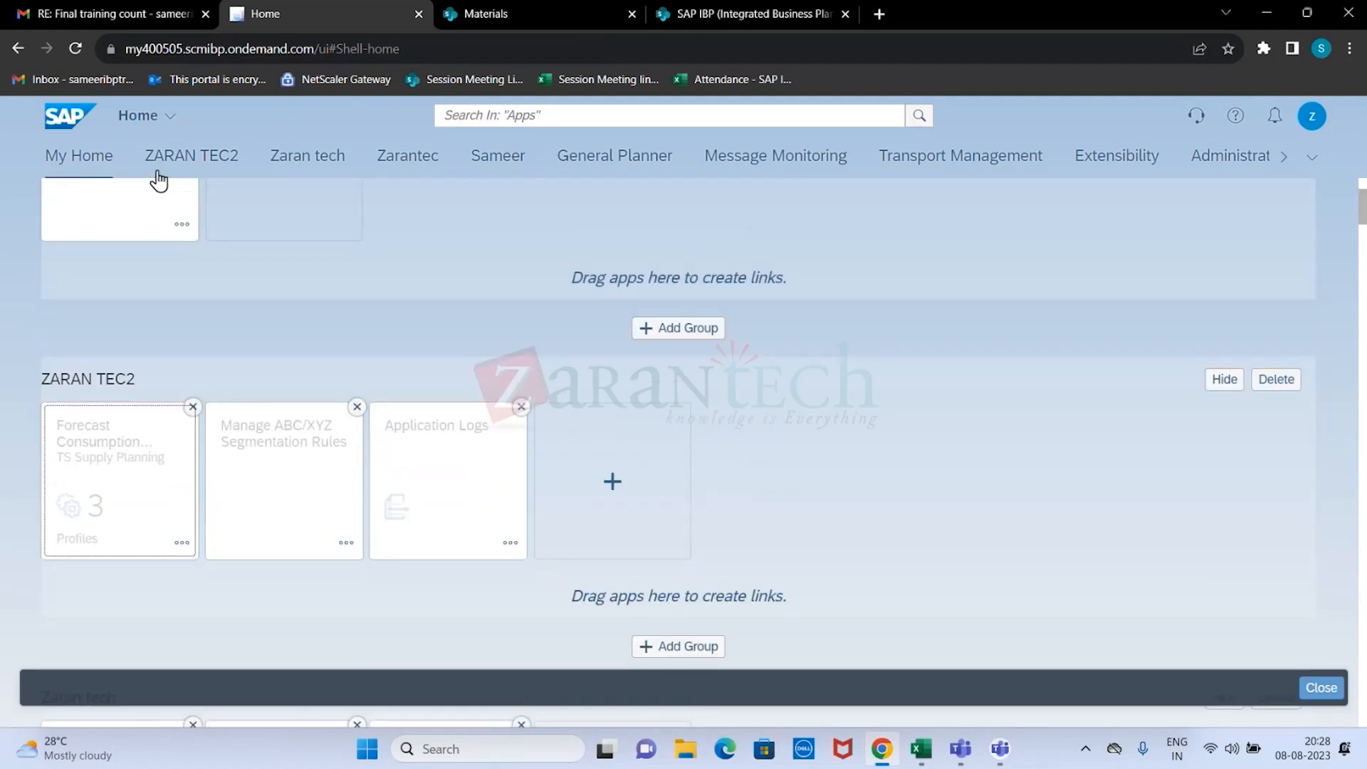
Search the apps for "PLANNING", then clear and leave the search.
{"action": "scroll", "coordinate": [246, 214], "scroll_direction": "down", "scroll_amount": 1}
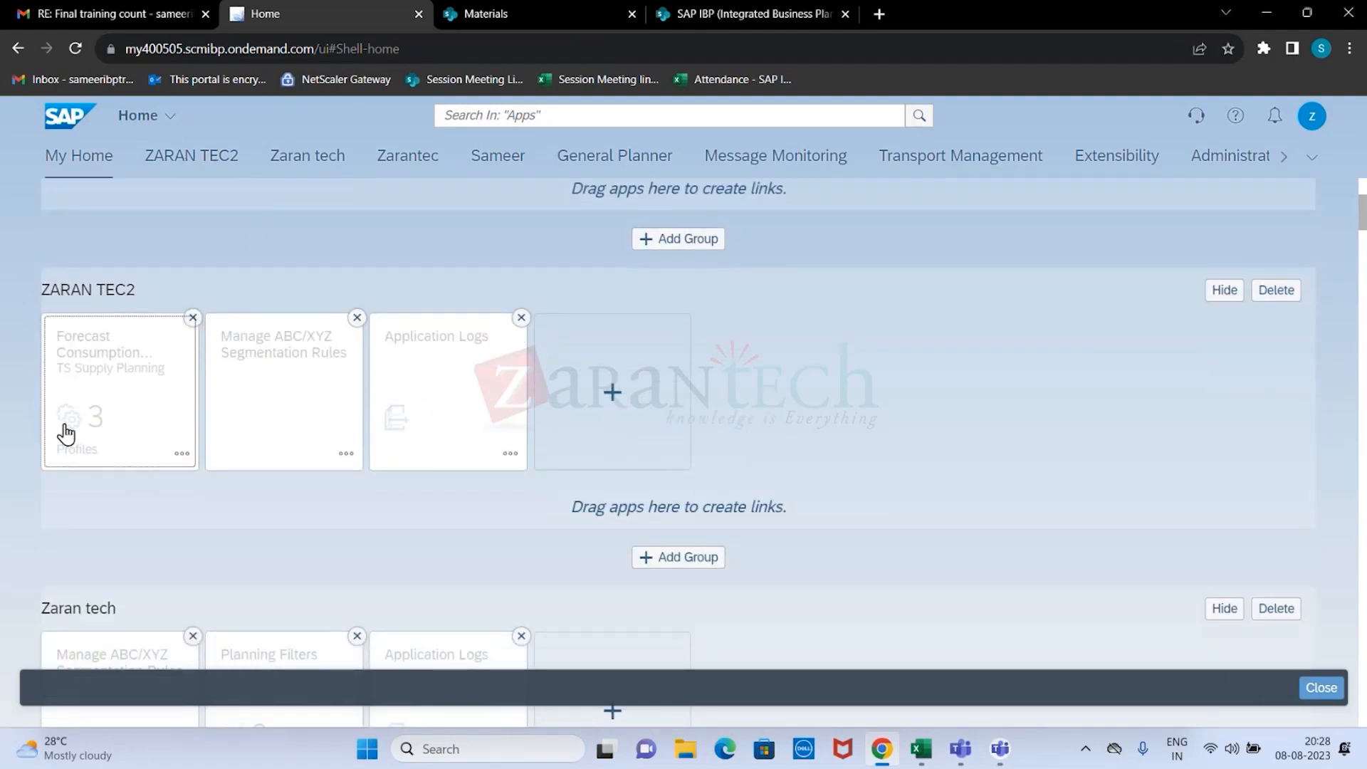
{"action": "left_click", "coordinate": [647, 118]}
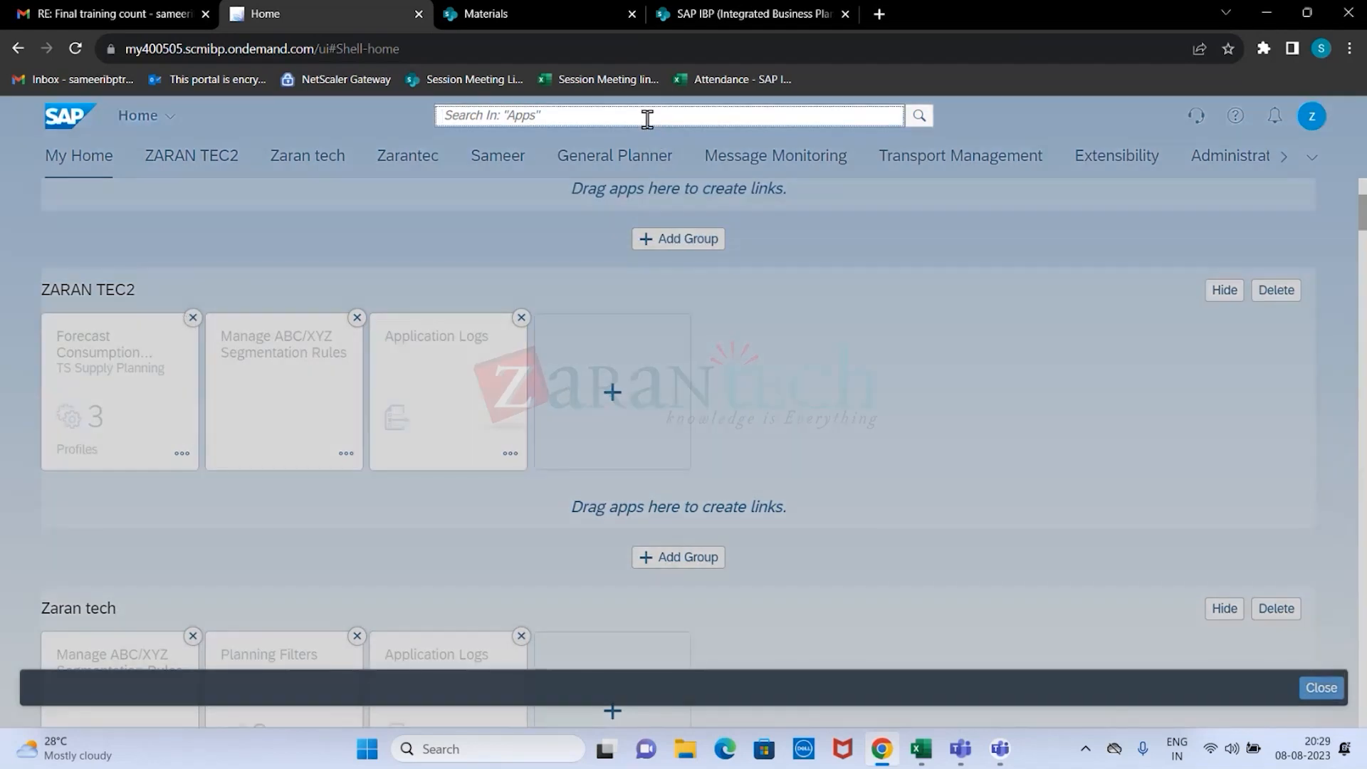
{"action": "type", "text": "PLANNING"}
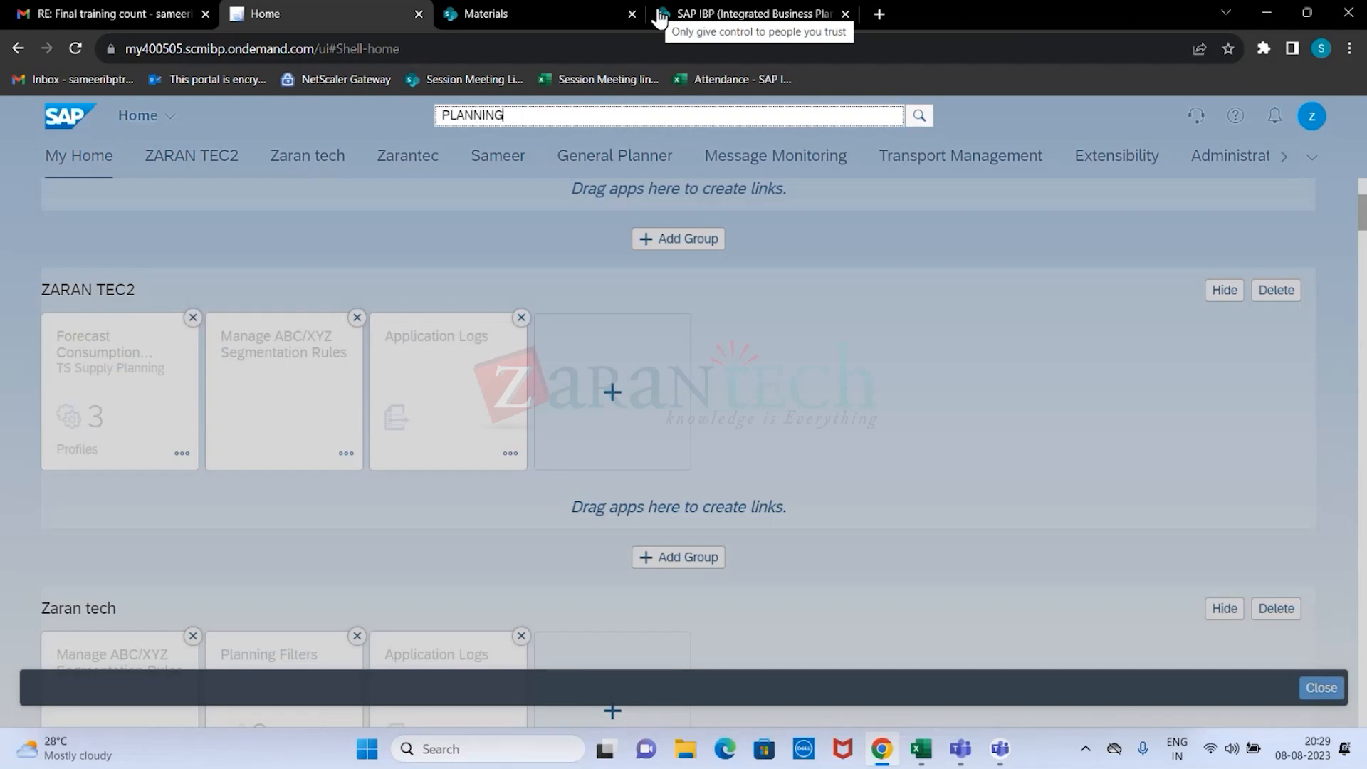
{"action": "type", "text": " LO"}
{"action": "key", "text": "BackSpace"}
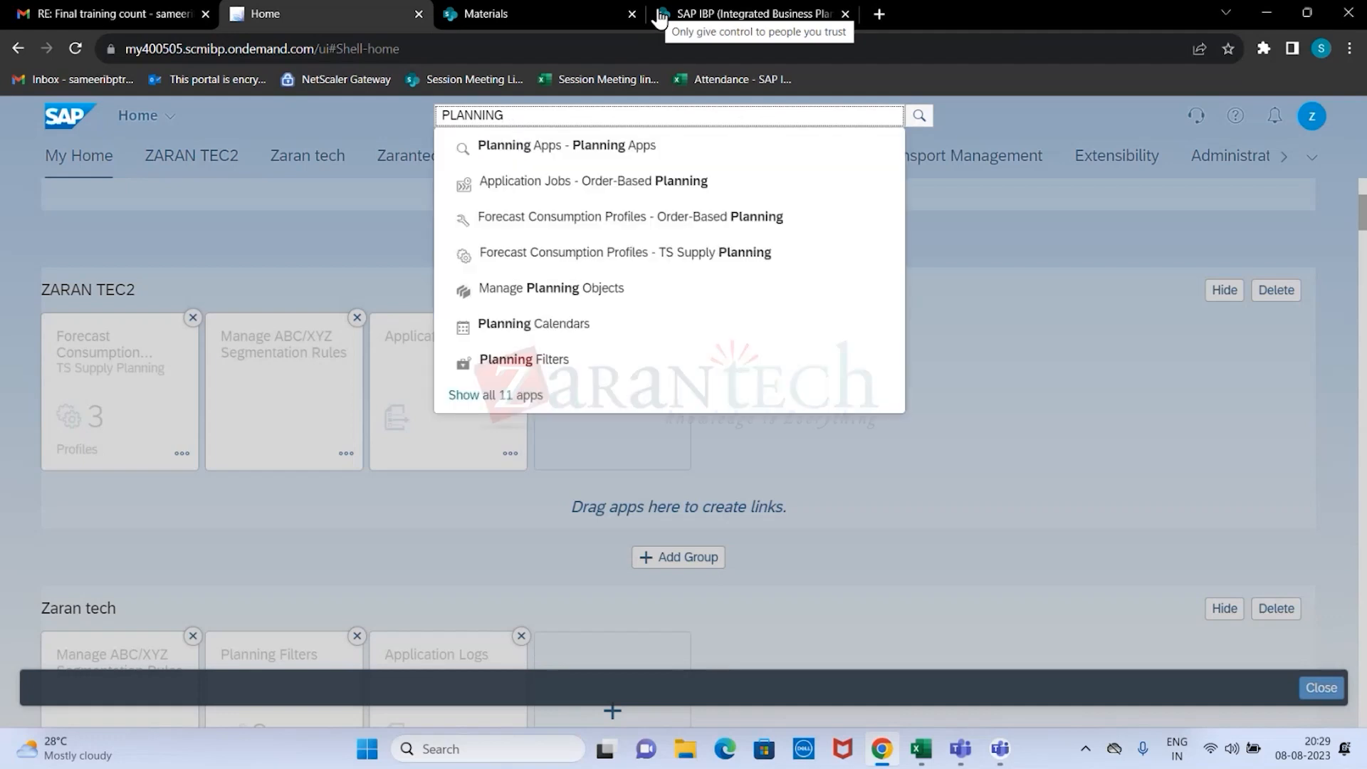
{"action": "key", "text": "BackSpace"}
{"action": "key", "text": "BackSpace"}
{"action": "key", "text": "BackSpace"}
{"action": "key", "text": "BackSpace"}
{"action": "key", "text": "BackSpace"}
{"action": "key", "text": "BackSpace"}
{"action": "key", "text": "BackSpace"}
{"action": "key", "text": "BackSpace"}
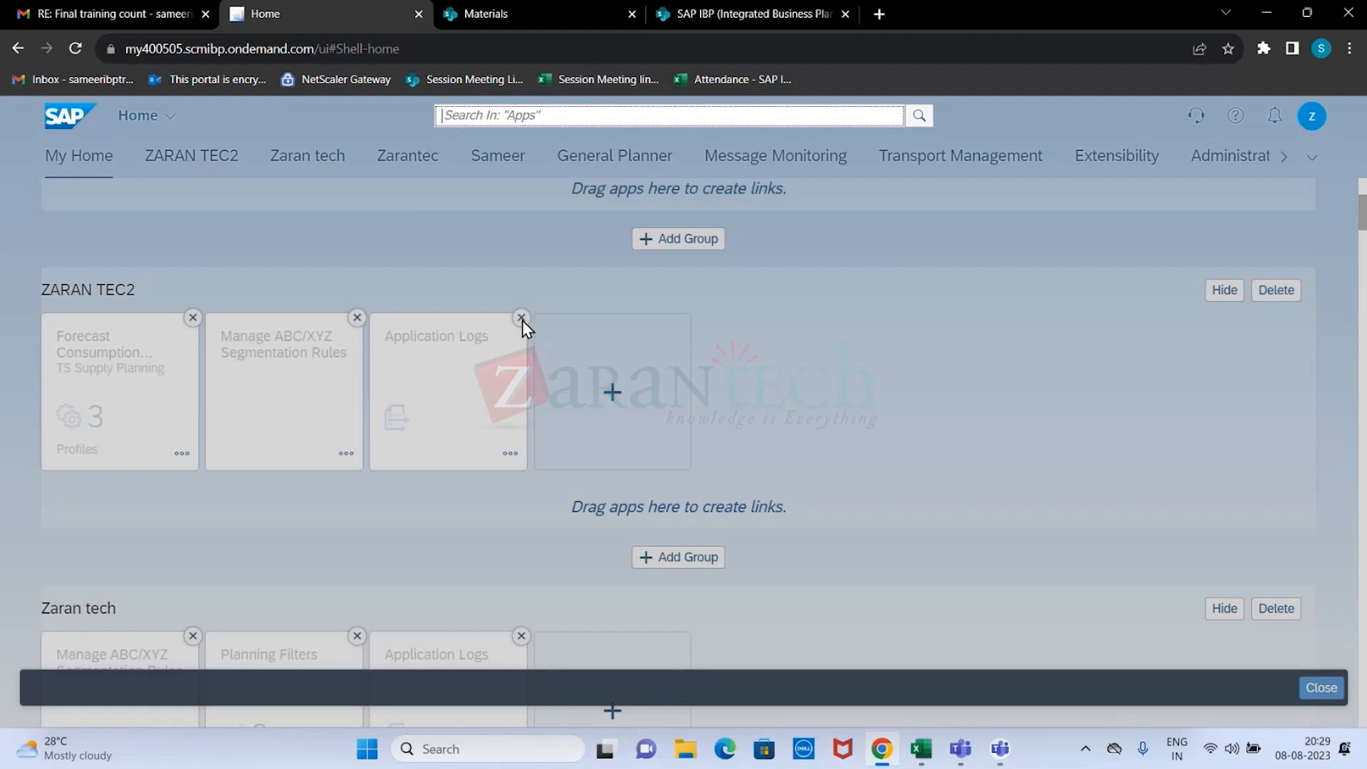
{"action": "left_click", "coordinate": [816, 363]}
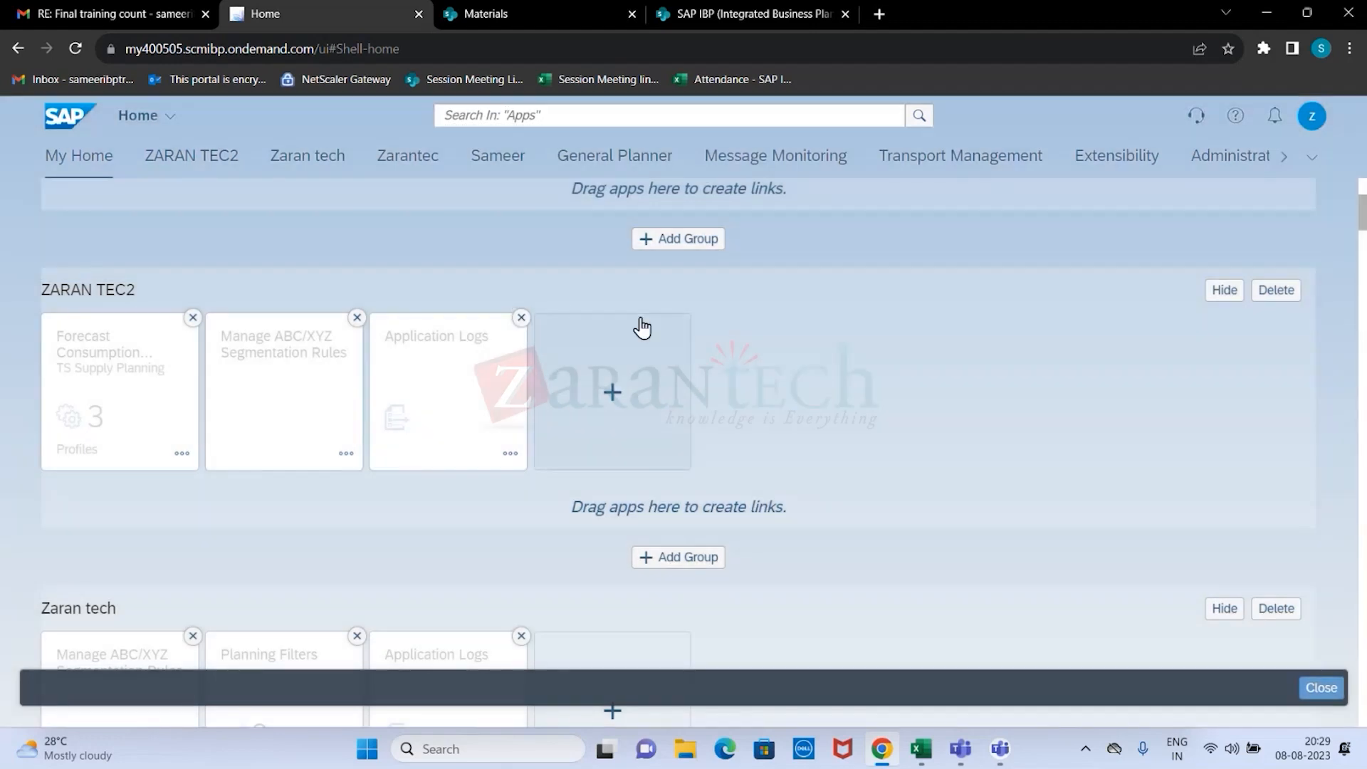
Remove the Application Logs tile from the ZARAN TEC2 group.
{"action": "left_click", "coordinate": [521, 319]}
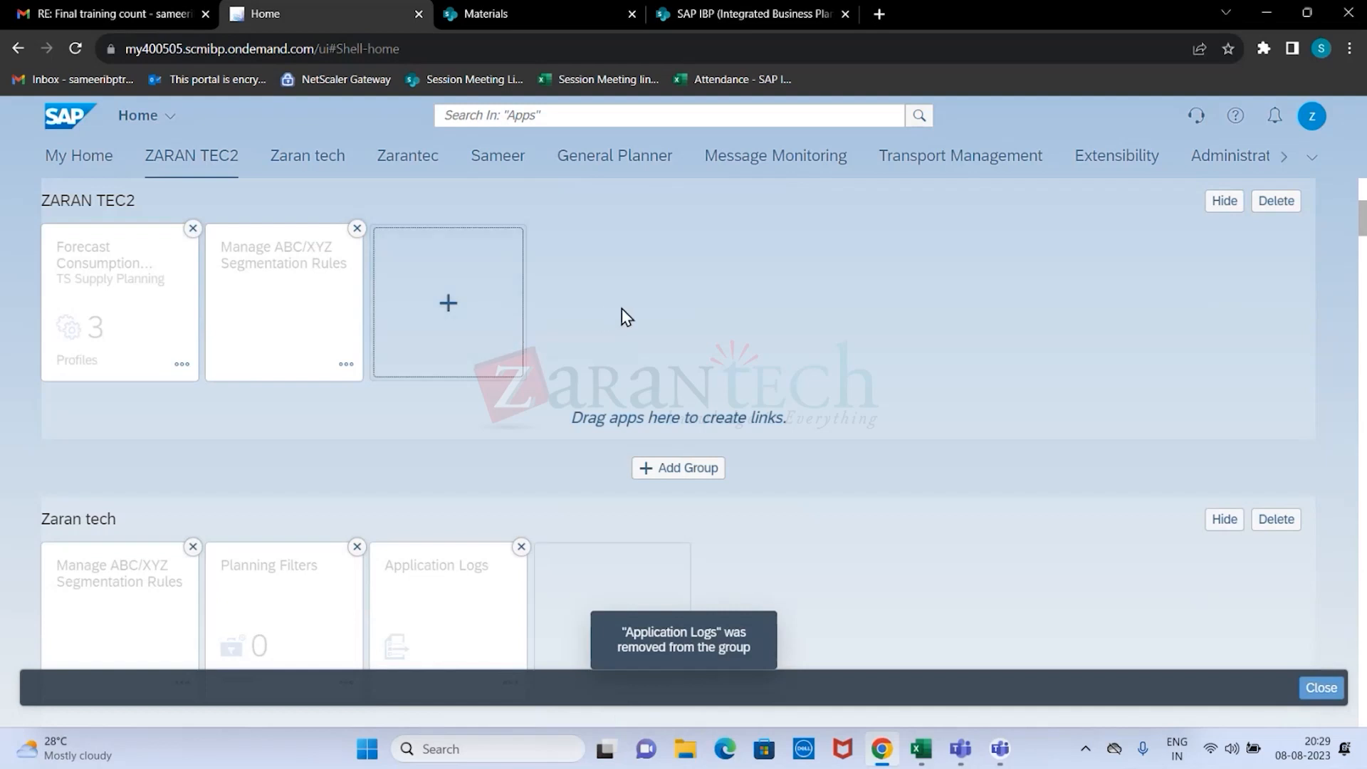
{"action": "scroll", "coordinate": [612, 285], "scroll_direction": "up", "scroll_amount": 3}
Find and open the Application Logs app by searching for "APPLICATION", and return to the home page.
{"action": "left_click", "coordinate": [578, 117]}
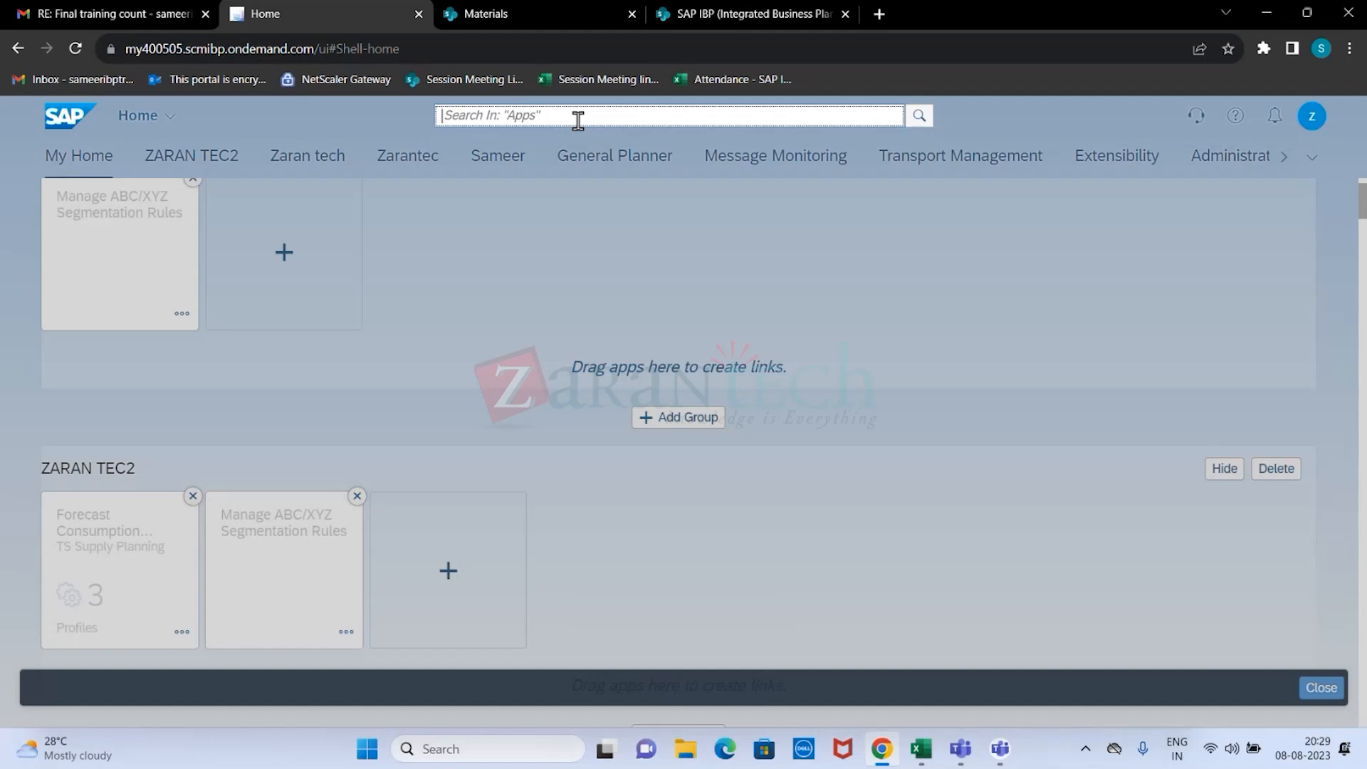
{"action": "type", "text": "APPLICATYION"}
{"action": "key", "text": "Return"}
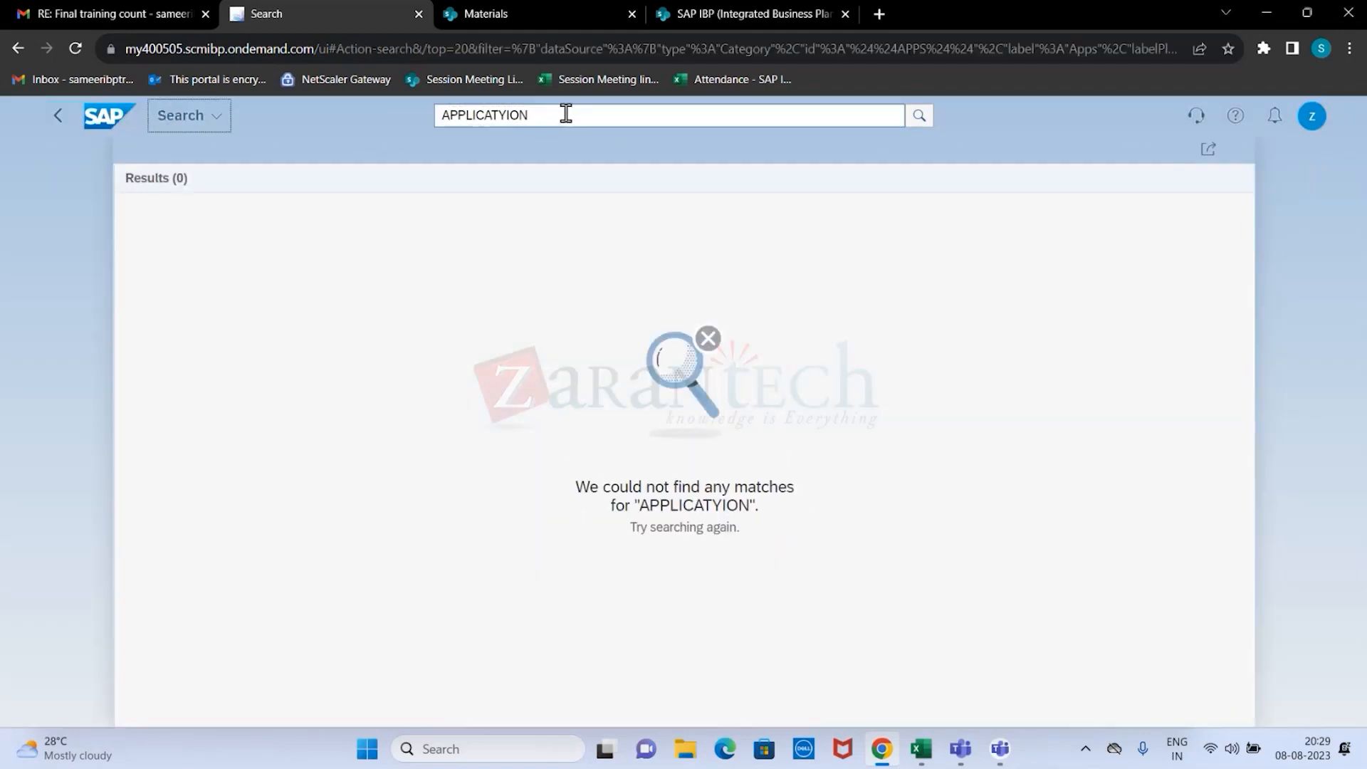
{"action": "key", "text": "BackSpace"}
{"action": "key", "text": "BackSpace"}
{"action": "key", "text": "BackSpace"}
{"action": "key", "text": "BackSpace"}
{"action": "type", "text": "ION"}
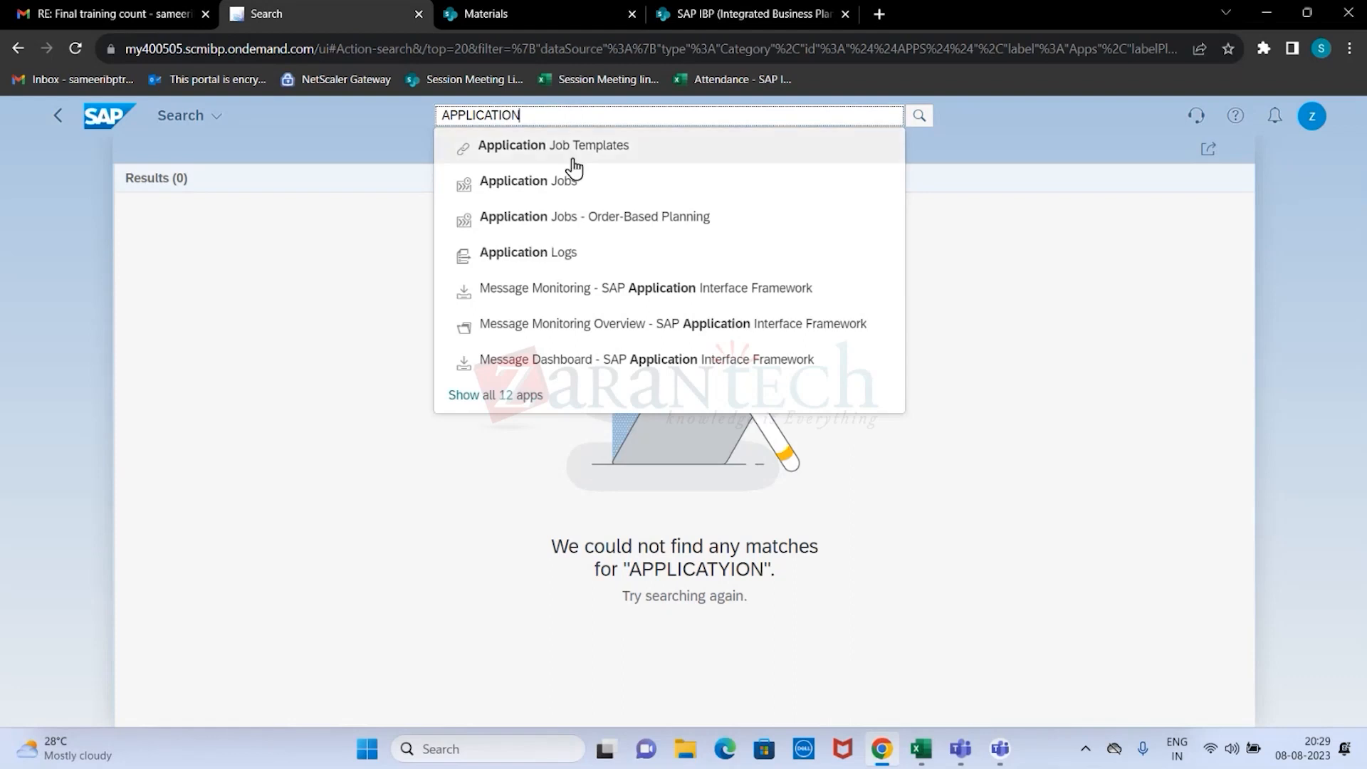
{"action": "left_click", "coordinate": [559, 254]}
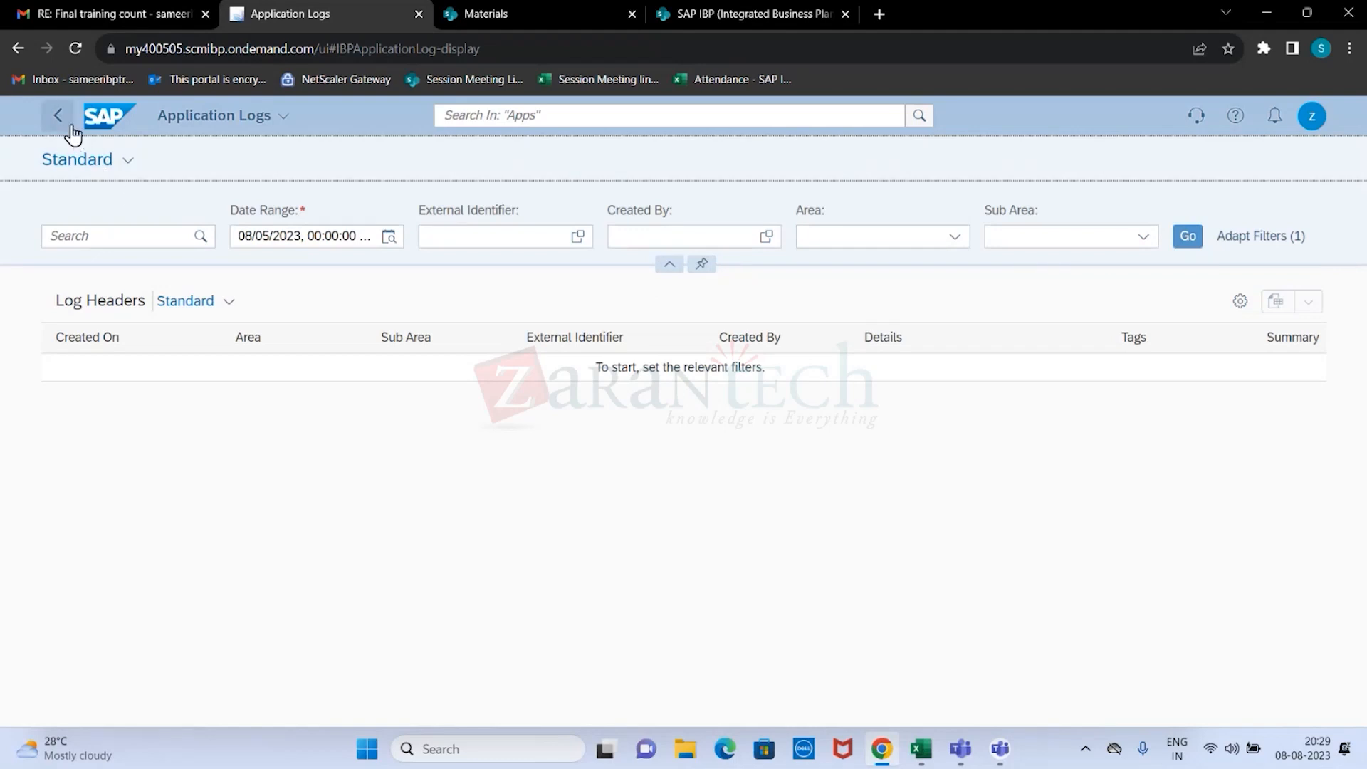
{"action": "left_click", "coordinate": [62, 120]}
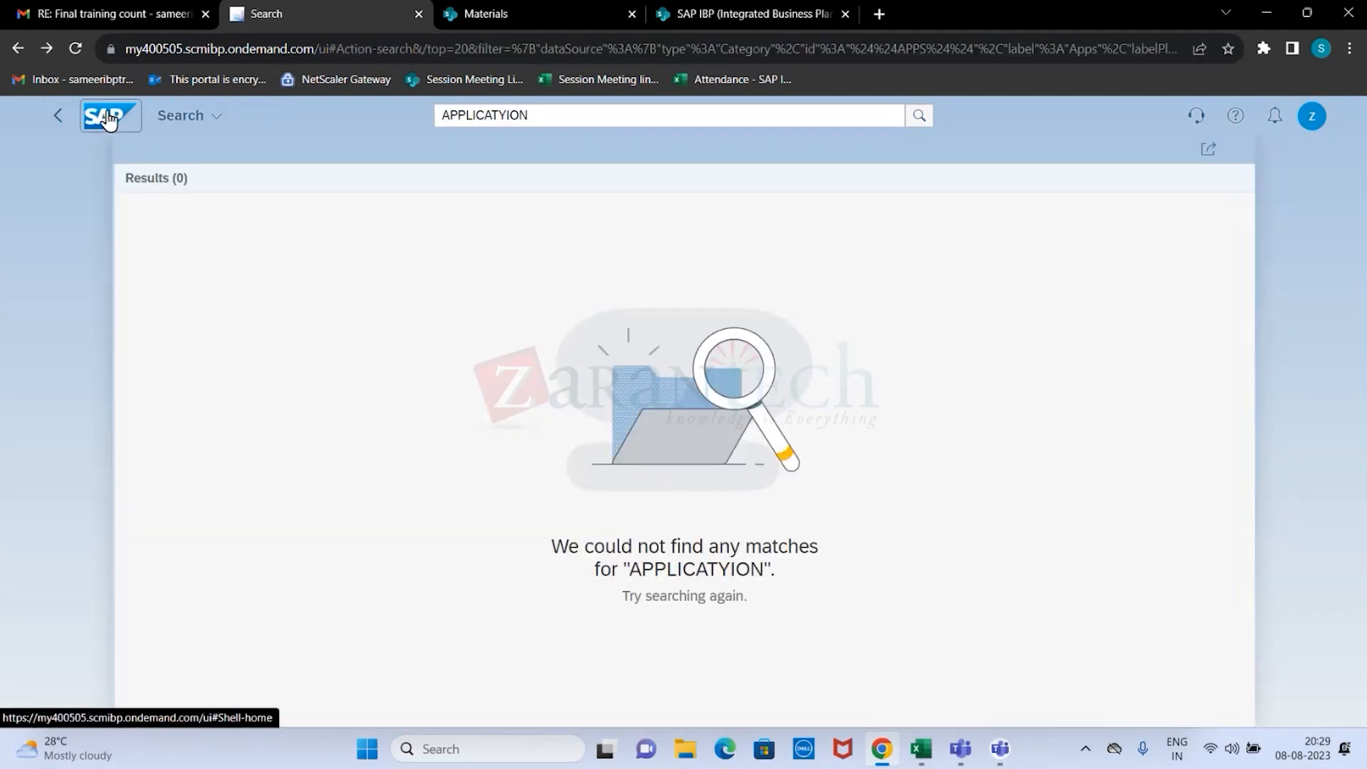
{"action": "left_click", "coordinate": [108, 118]}
Open the Manage ABC/XYZ Segmentation Rules app from the ZARAN TEC2 group and go back to the home page.
{"action": "scroll", "coordinate": [445, 356], "scroll_direction": "down", "scroll_amount": 1}
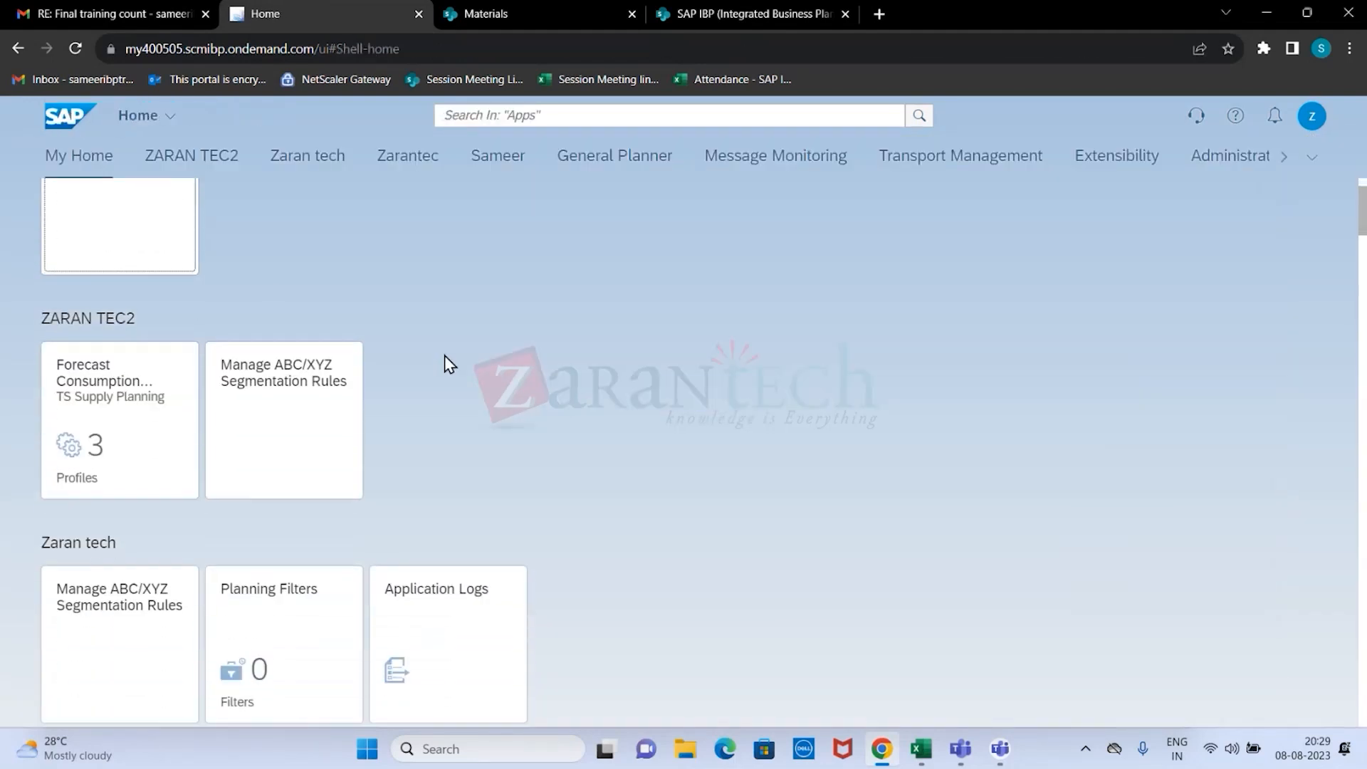
{"action": "left_click", "coordinate": [284, 411]}
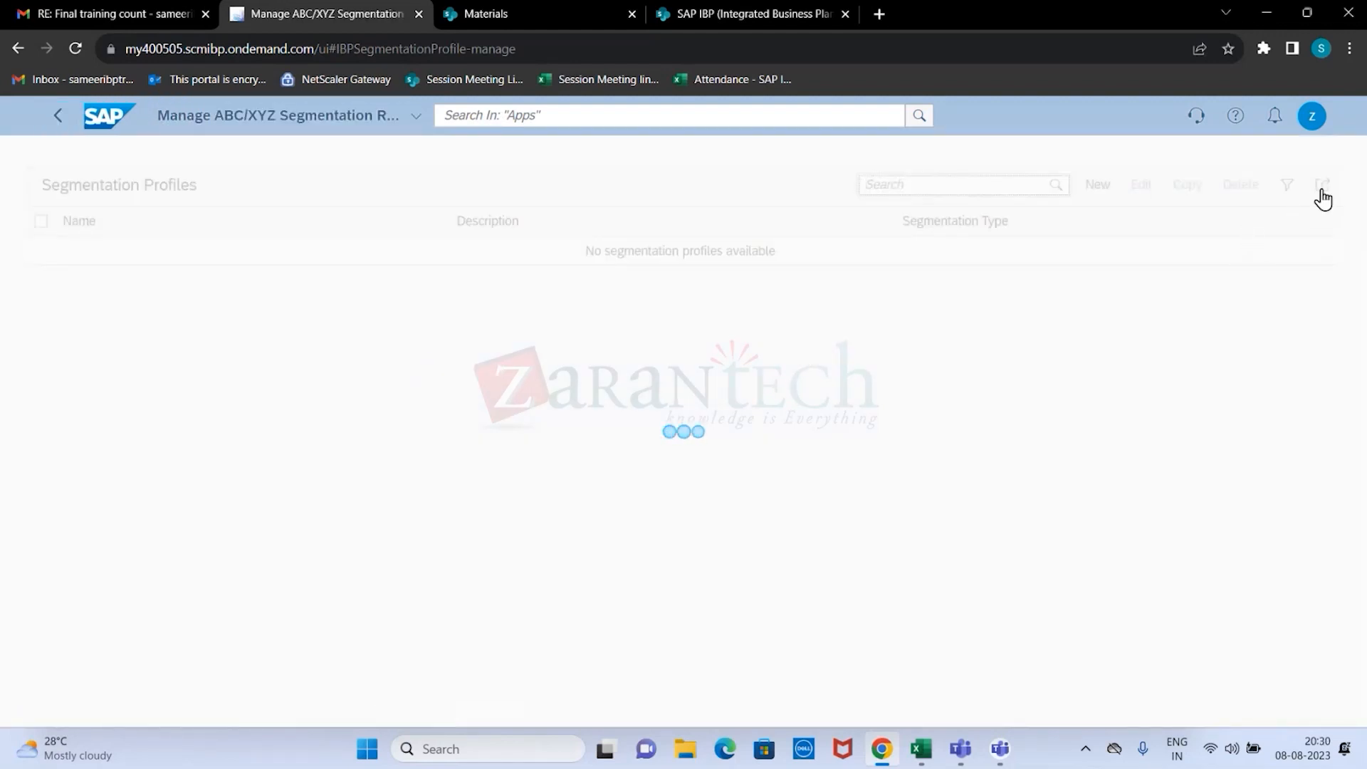
{"action": "left_click", "coordinate": [55, 124]}
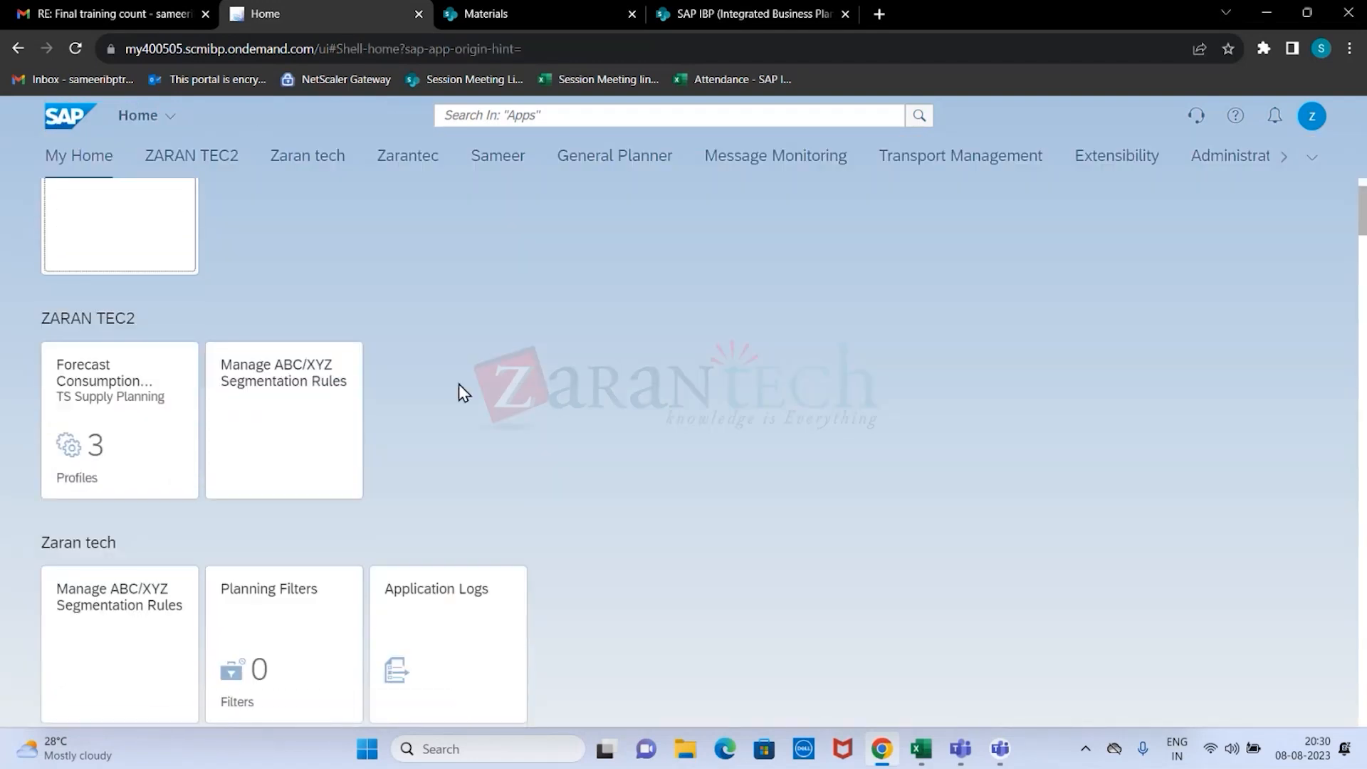
View Built-In Support, skipping its introduction, and the Help Topics, closing each after viewing.
{"action": "scroll", "coordinate": [458, 383], "scroll_direction": "up", "scroll_amount": 1}
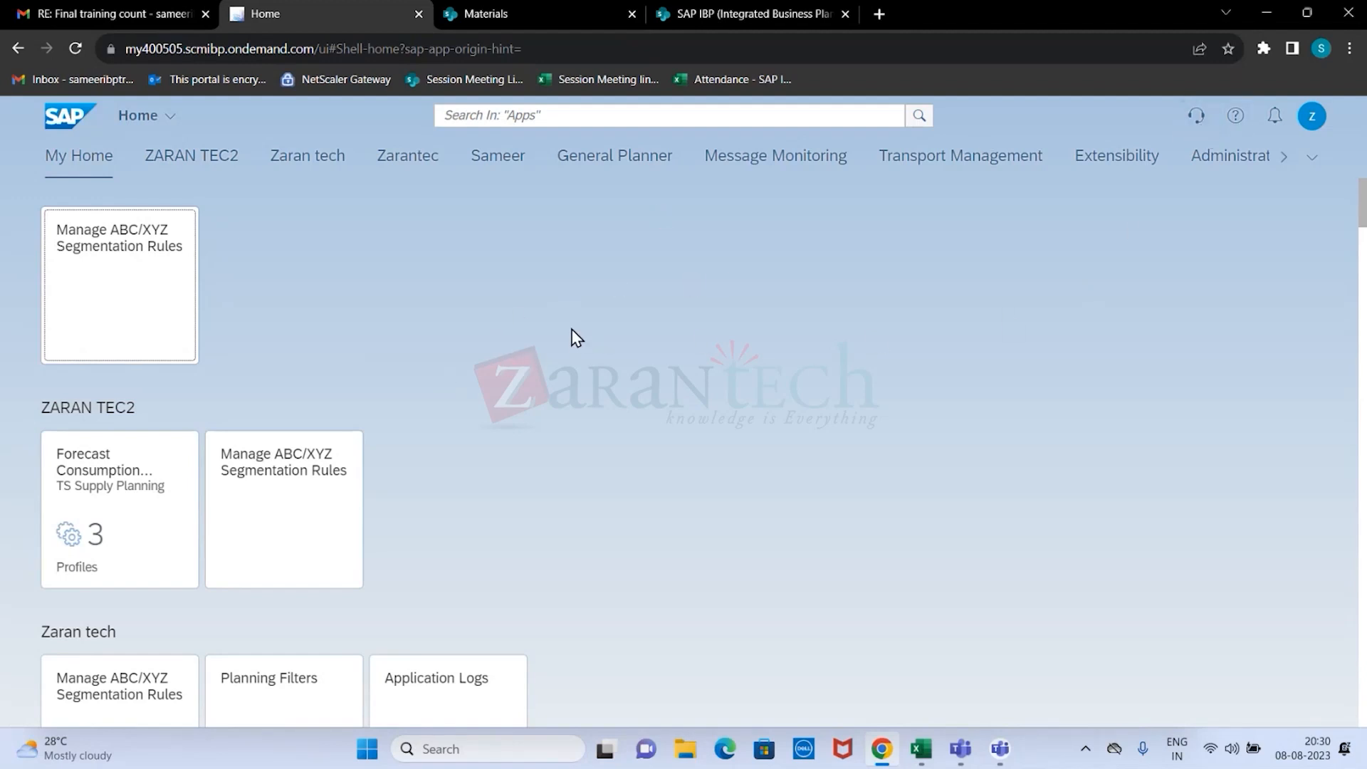
{"action": "left_click", "coordinate": [1198, 118]}
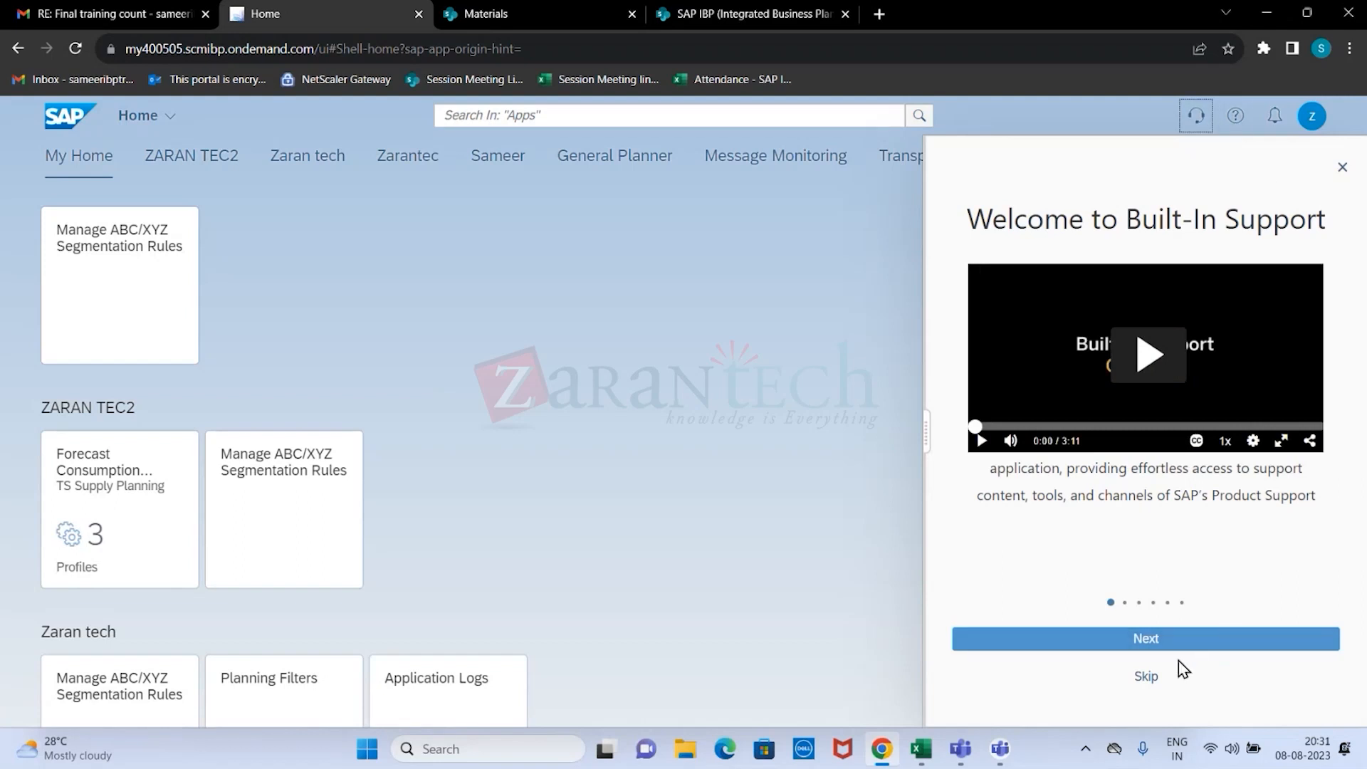
{"action": "left_click", "coordinate": [1147, 678]}
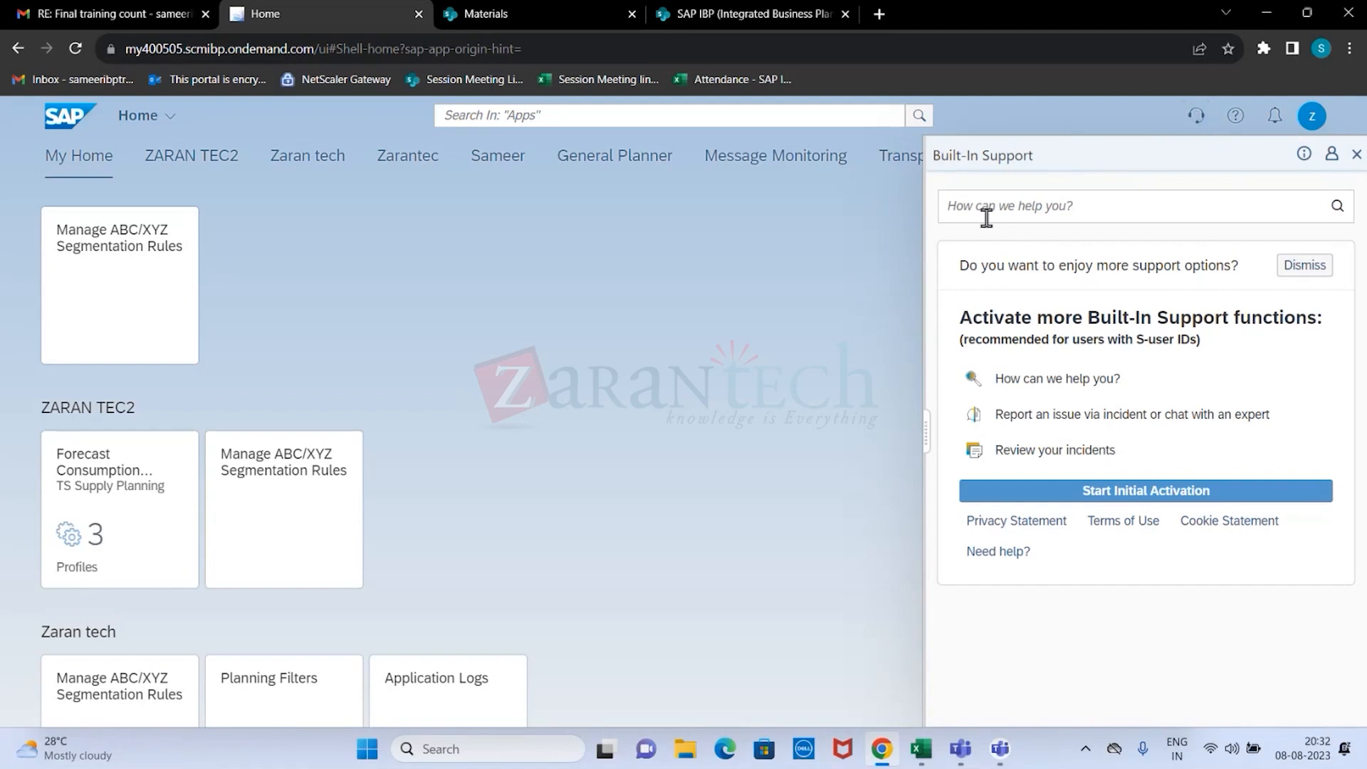
{"action": "left_click", "coordinate": [1354, 156]}
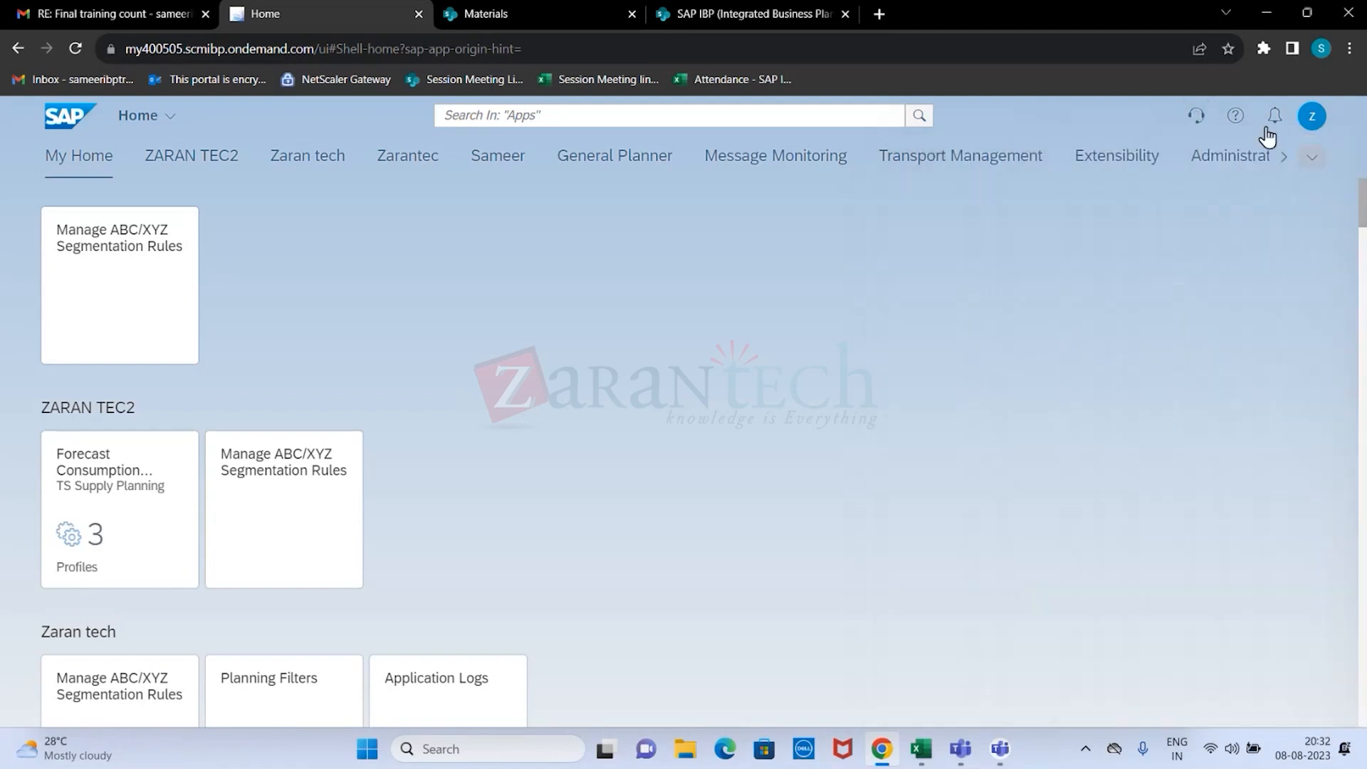
{"action": "left_click", "coordinate": [1236, 118]}
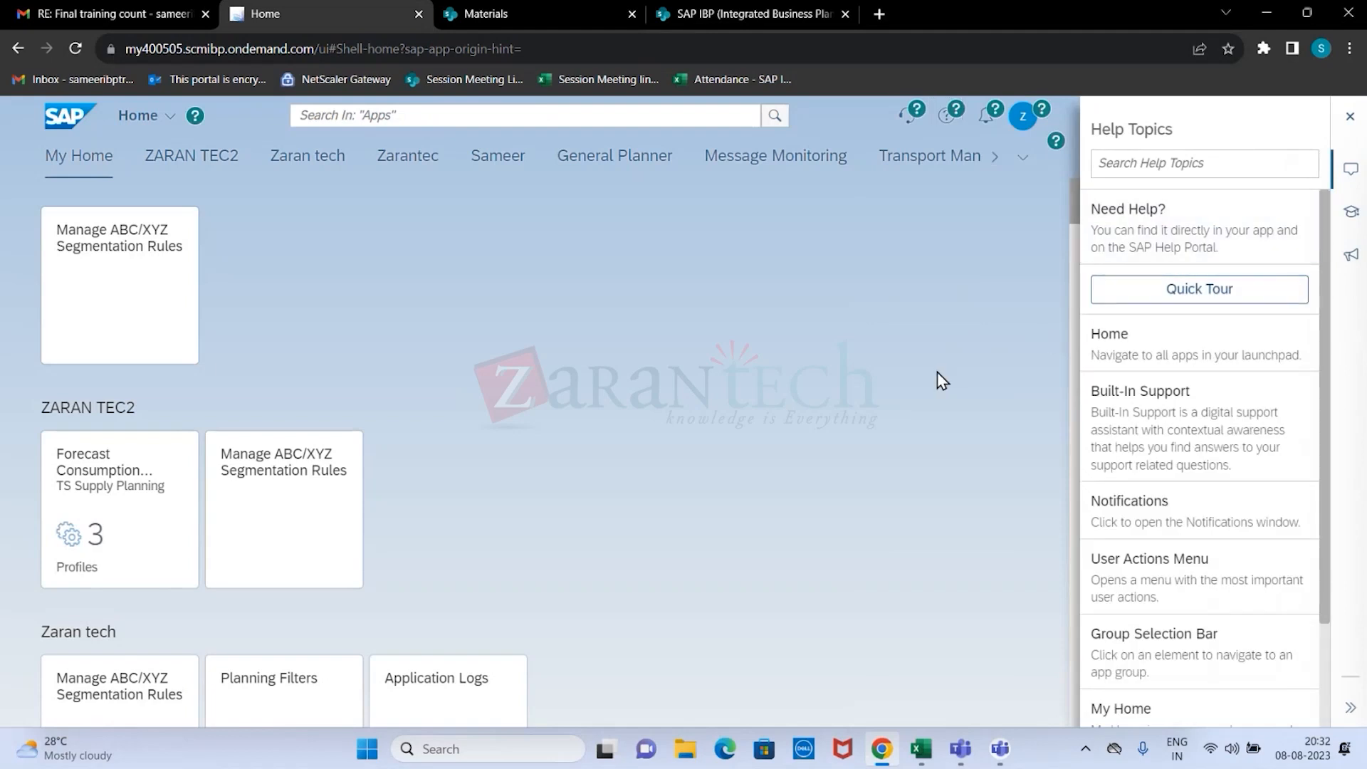
{"action": "left_click", "coordinate": [1351, 118]}
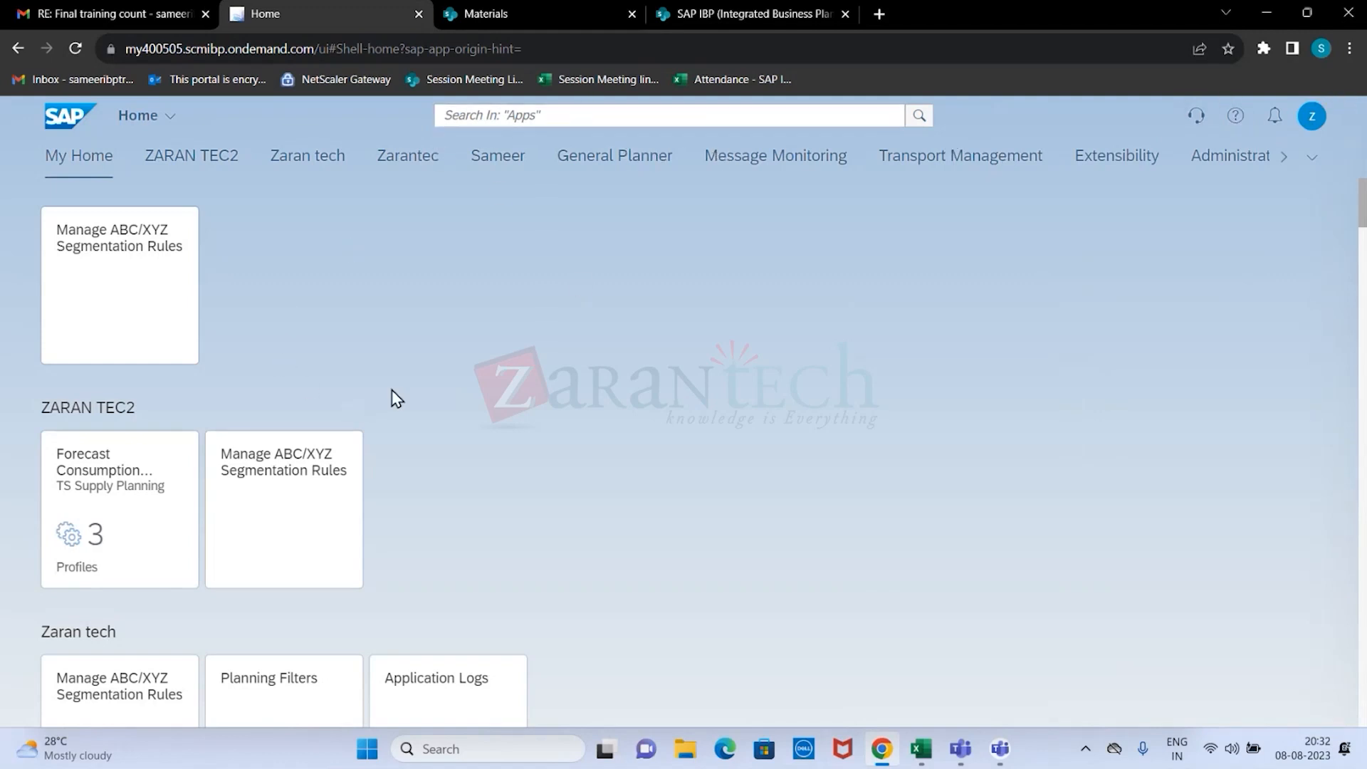
Search the apps for "APPLICATION" from the home page and open Application Logs.
{"action": "scroll", "coordinate": [396, 399], "scroll_direction": "down", "scroll_amount": 2}
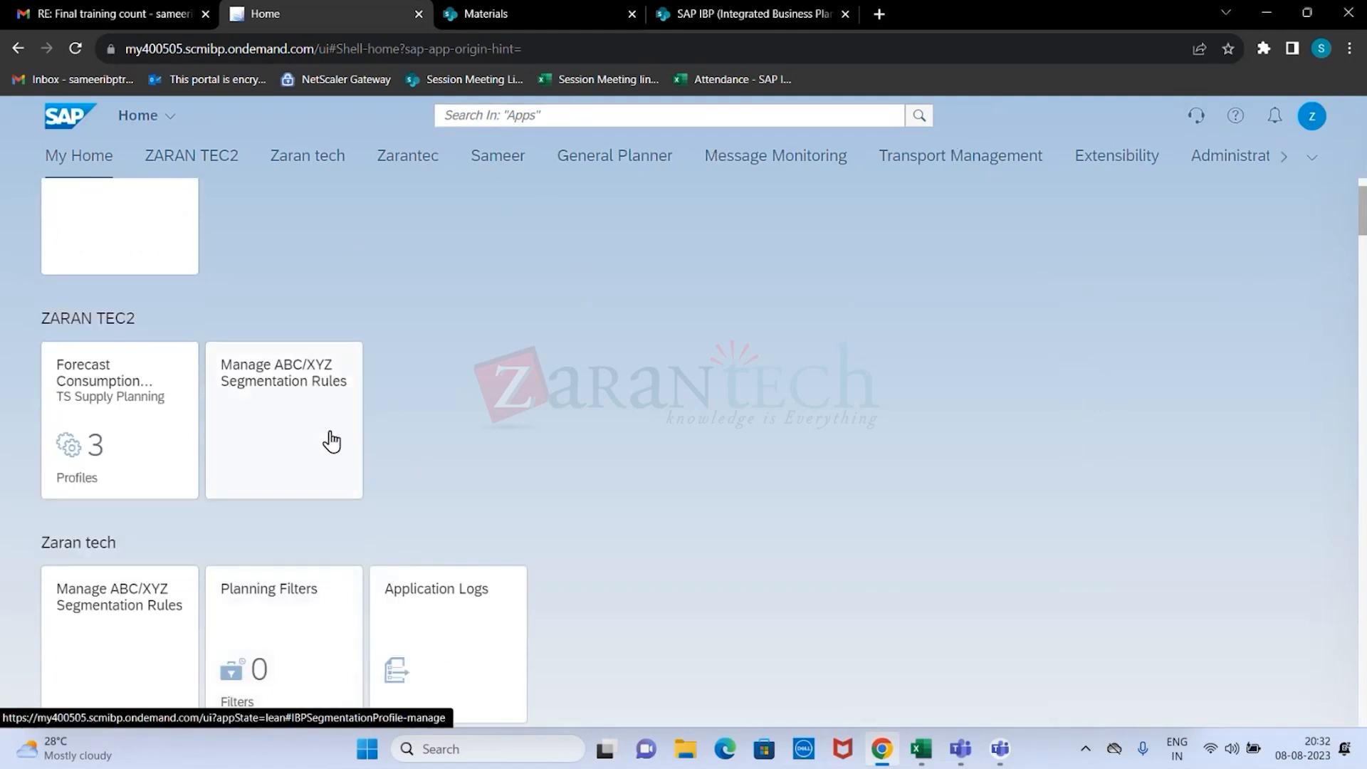
{"action": "scroll", "coordinate": [332, 441], "scroll_direction": "up", "scroll_amount": 2}
{"action": "left_click", "coordinate": [542, 116]}
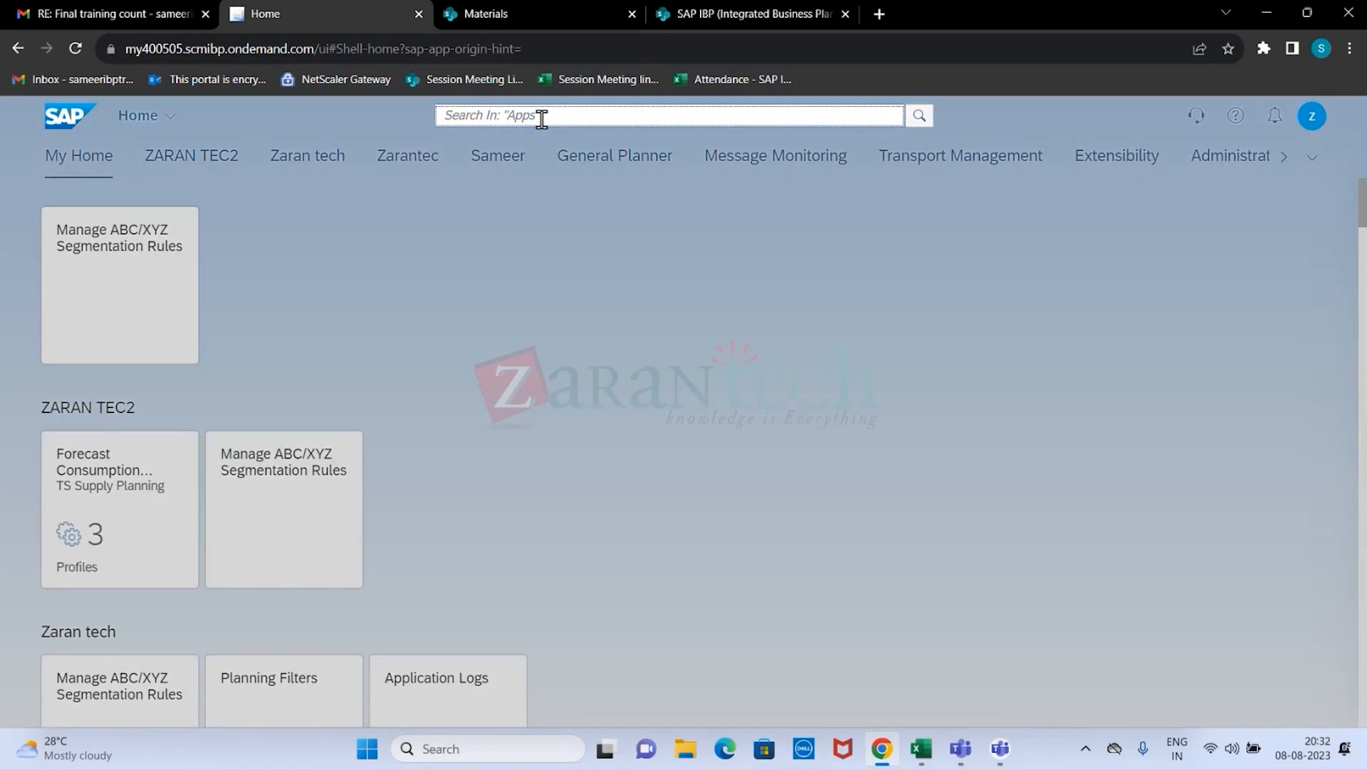
{"action": "type", "text": "APPLICATION"}
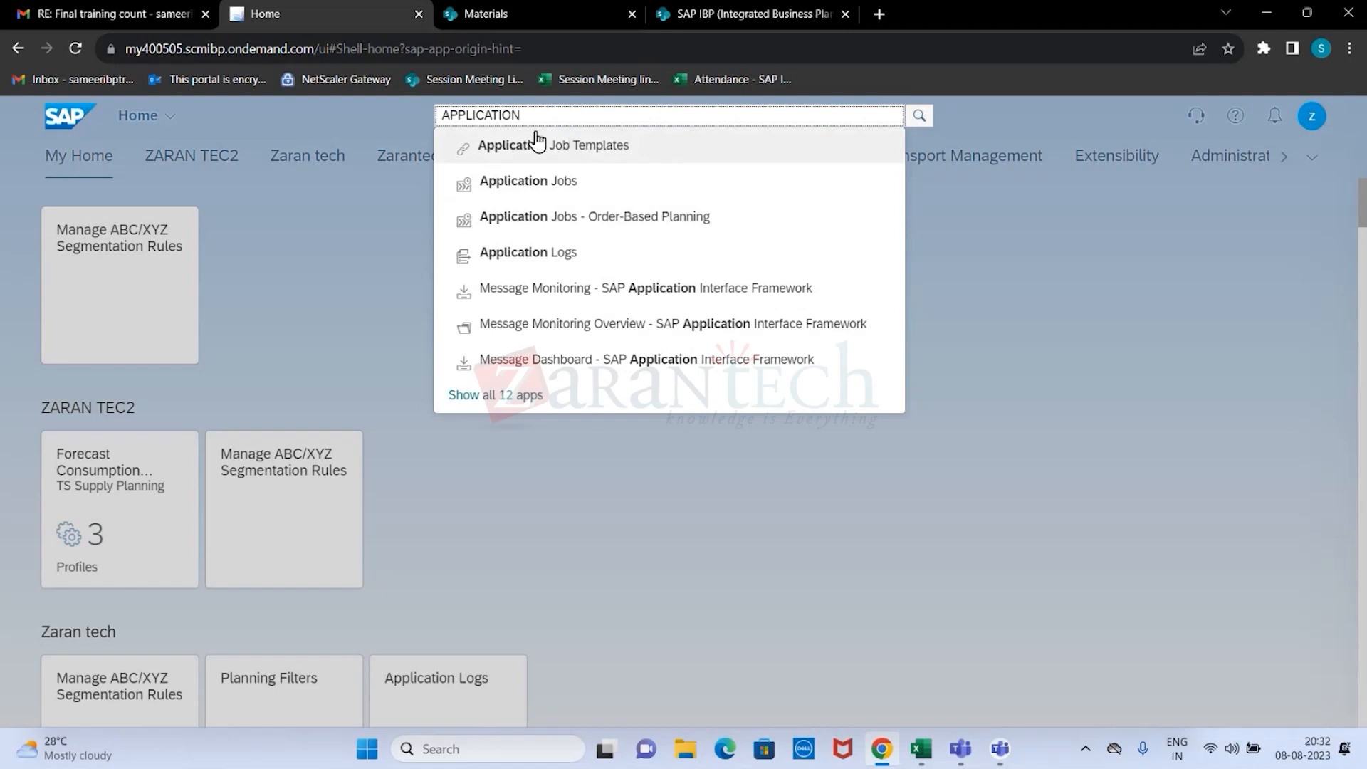
{"action": "left_click", "coordinate": [531, 257]}
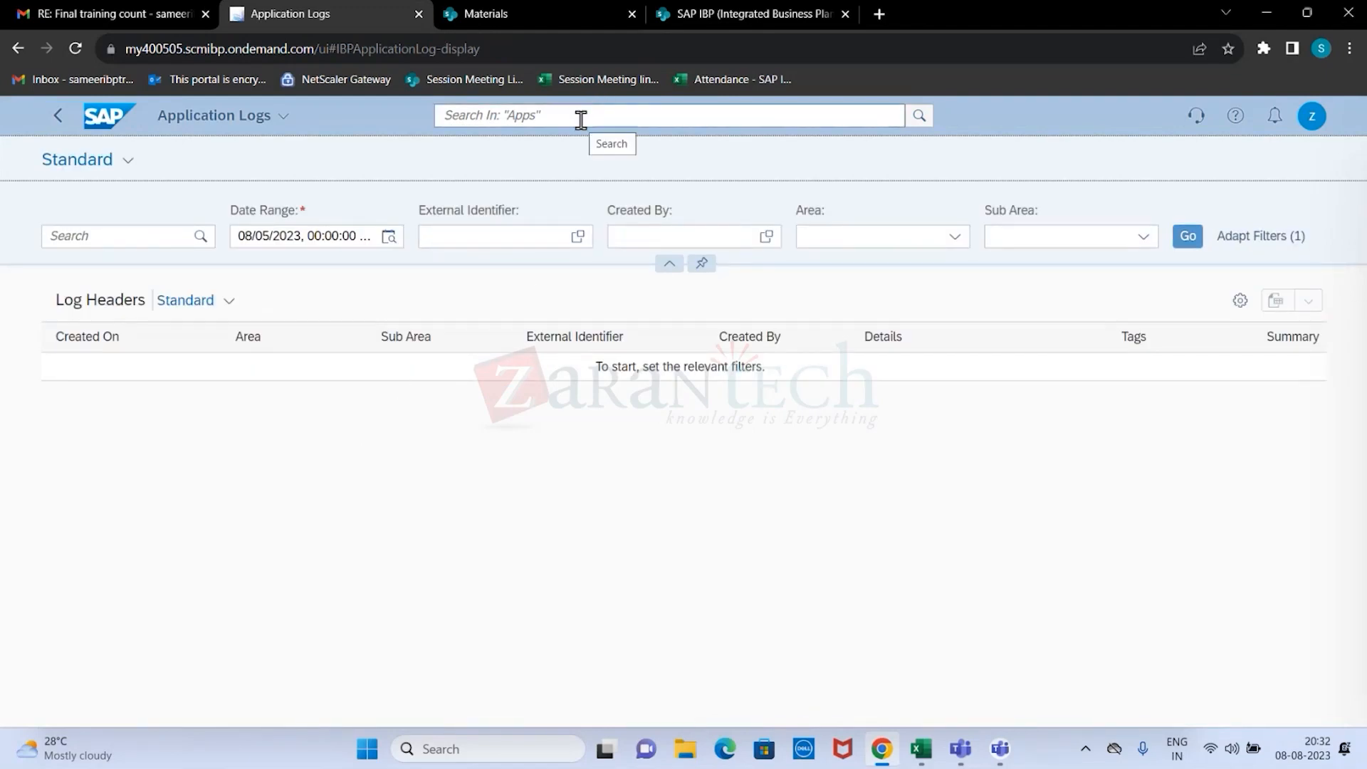
View the help topics for Application Logs, go back to the home page, and close the help.
{"action": "left_click", "coordinate": [1236, 115]}
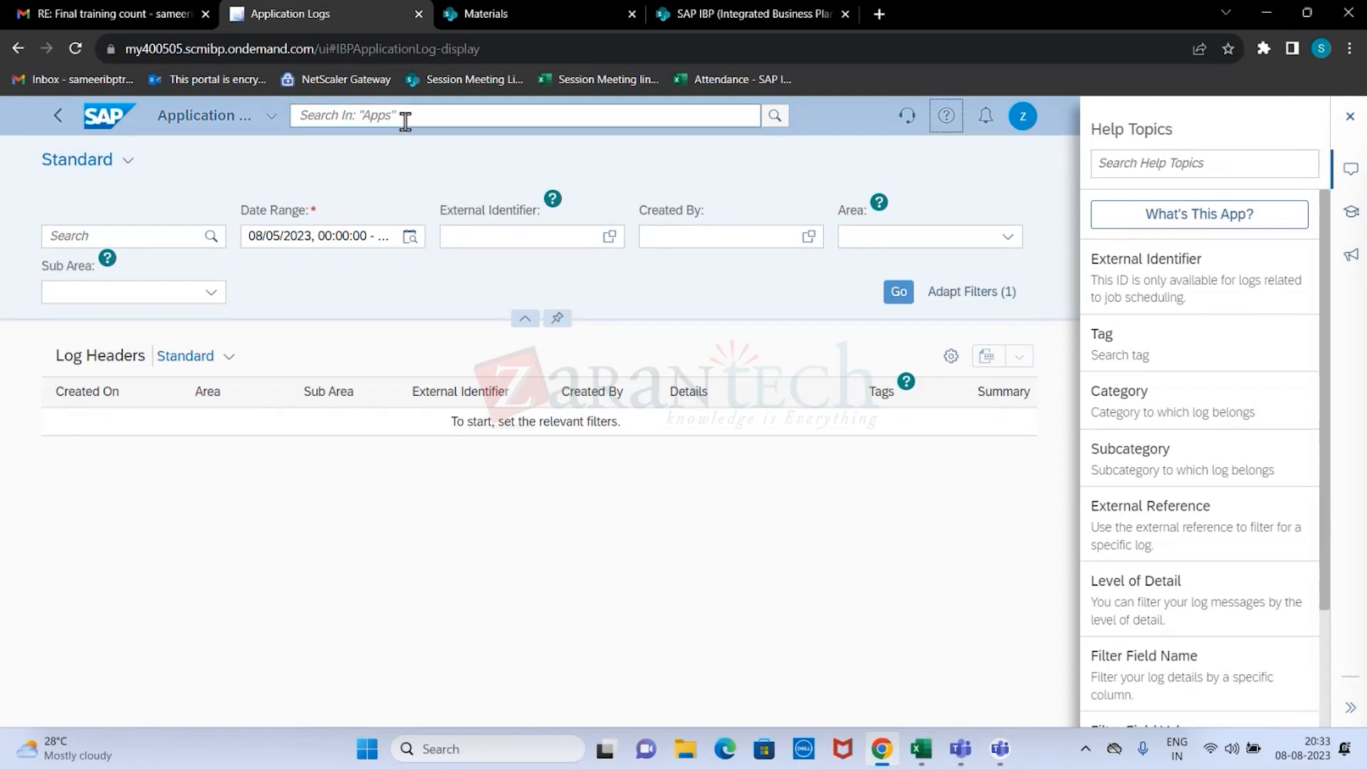
{"action": "left_click", "coordinate": [58, 117]}
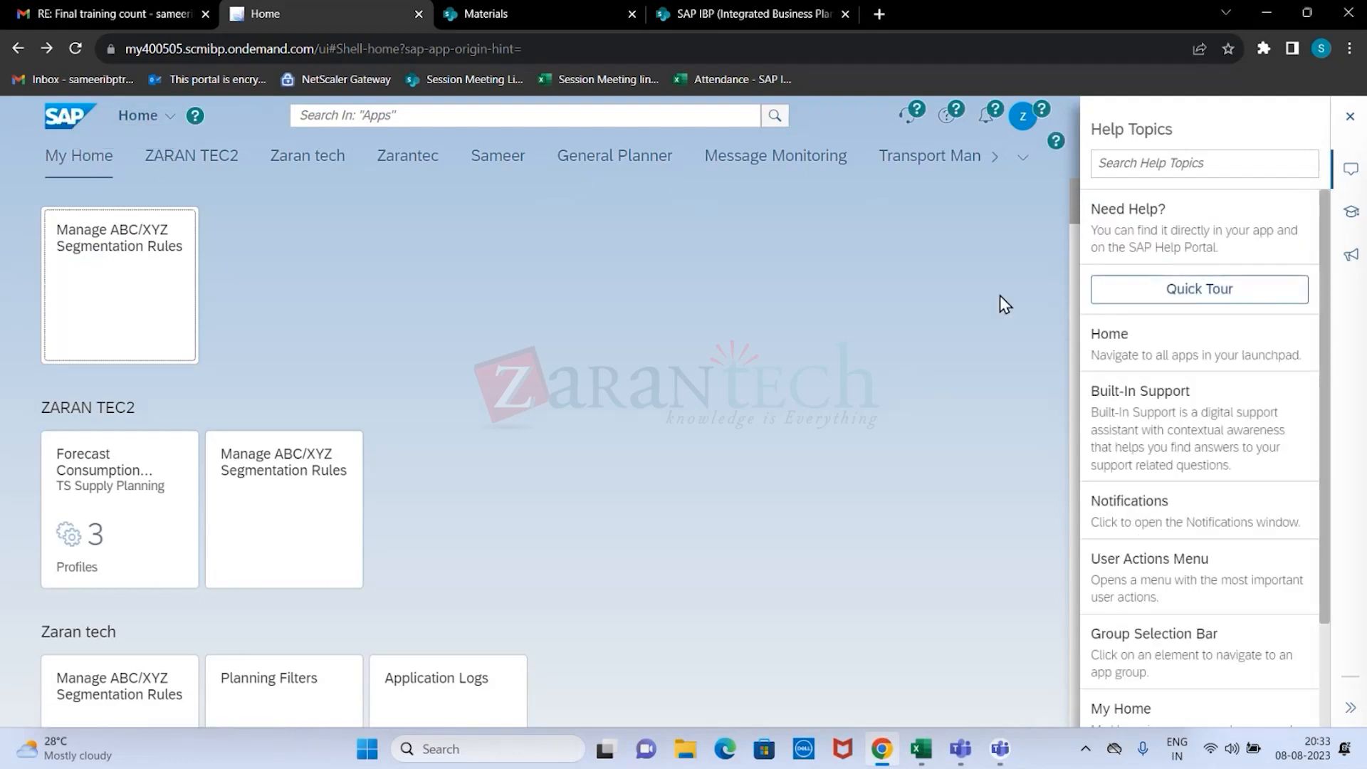
{"action": "left_click", "coordinate": [1350, 116]}
Search the apps for "APPLICATION" and open the Application Logs app.
{"action": "left_click", "coordinate": [541, 116]}
{"action": "type", "text": "APPLICATION"}
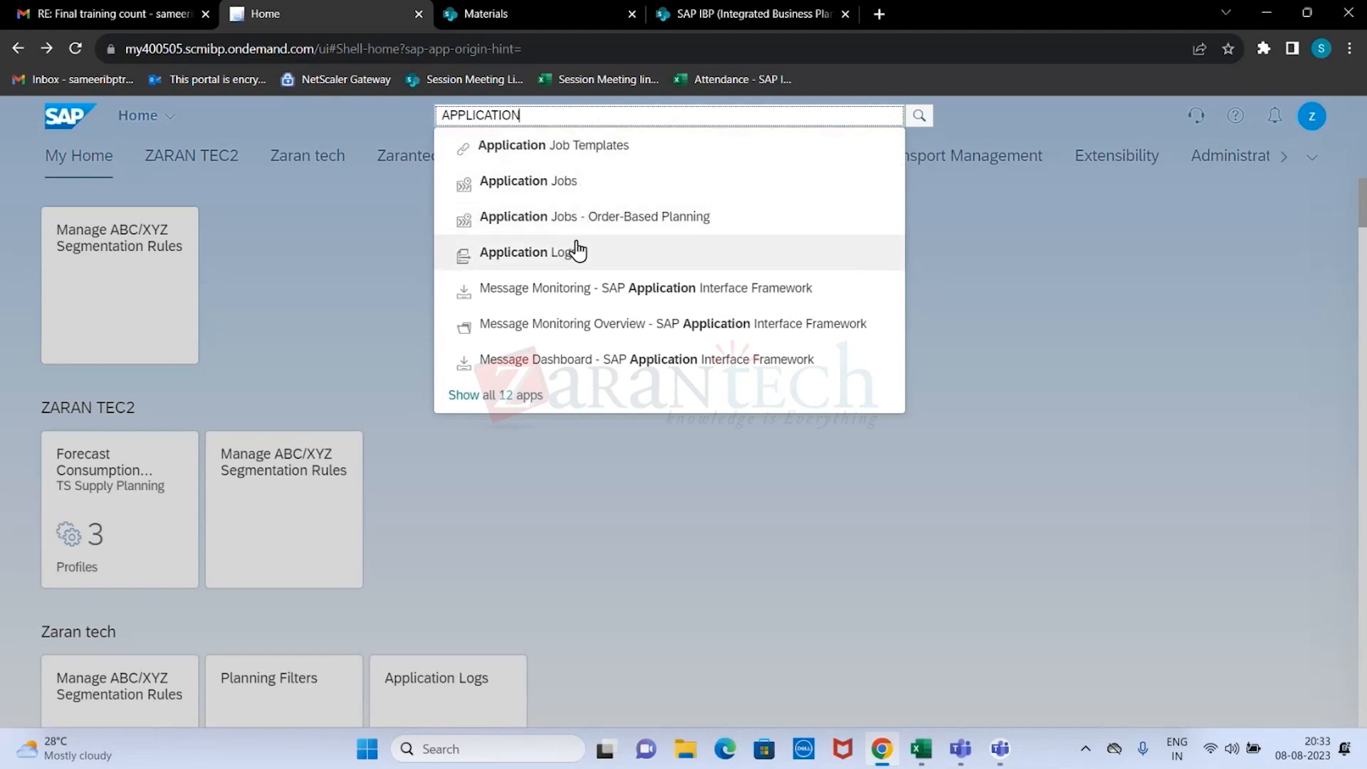
{"action": "left_click", "coordinate": [522, 258]}
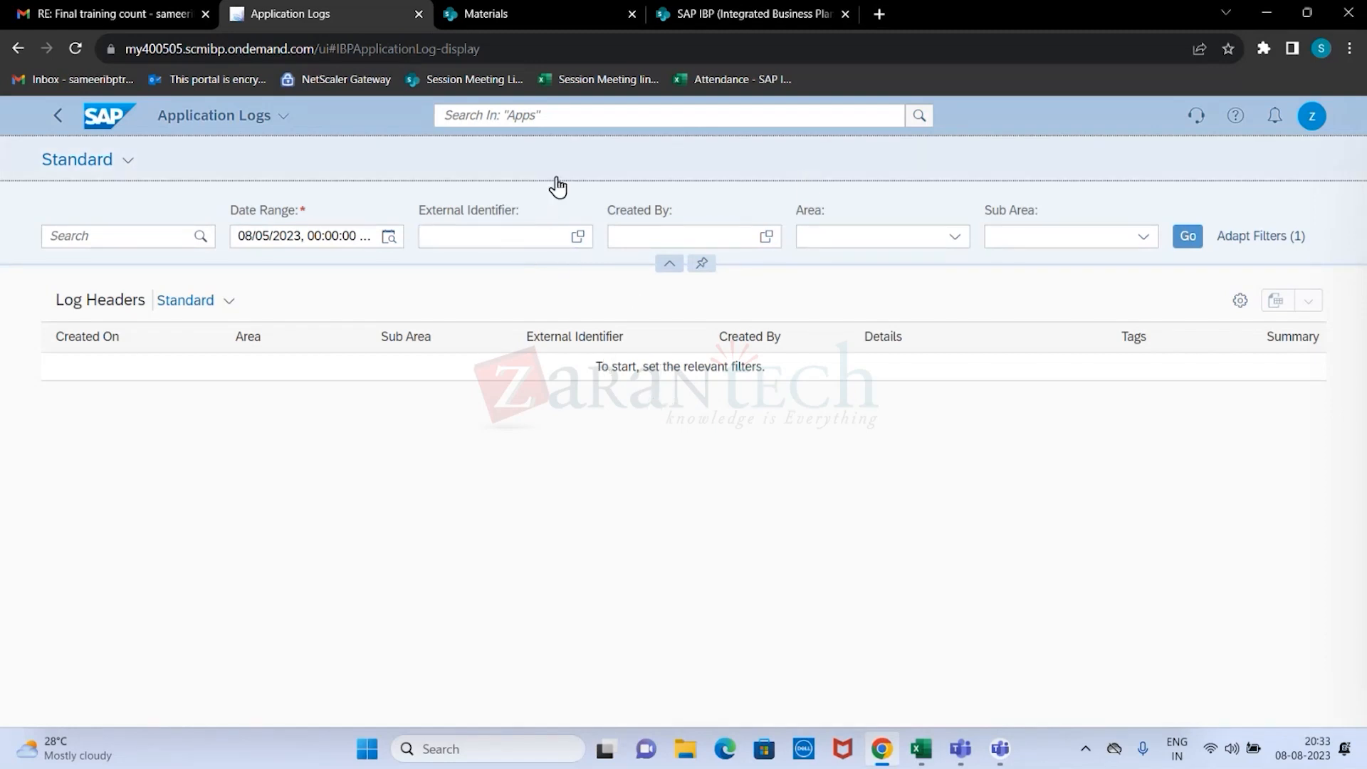
Open the app's documentation from the help topics, view its Deleting Application Logs page, and return to the Application Logs app.
{"action": "left_click", "coordinate": [1237, 118]}
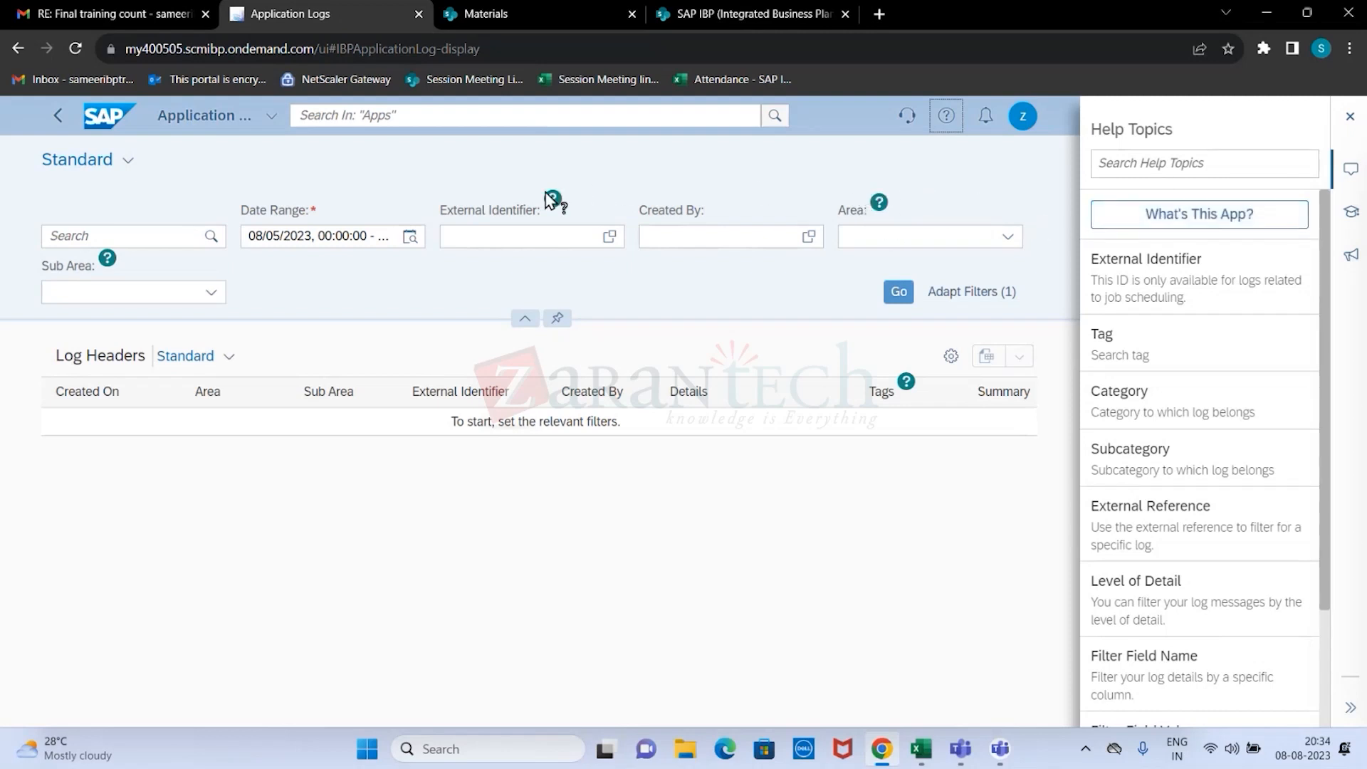
{"action": "left_click", "coordinate": [1197, 222]}
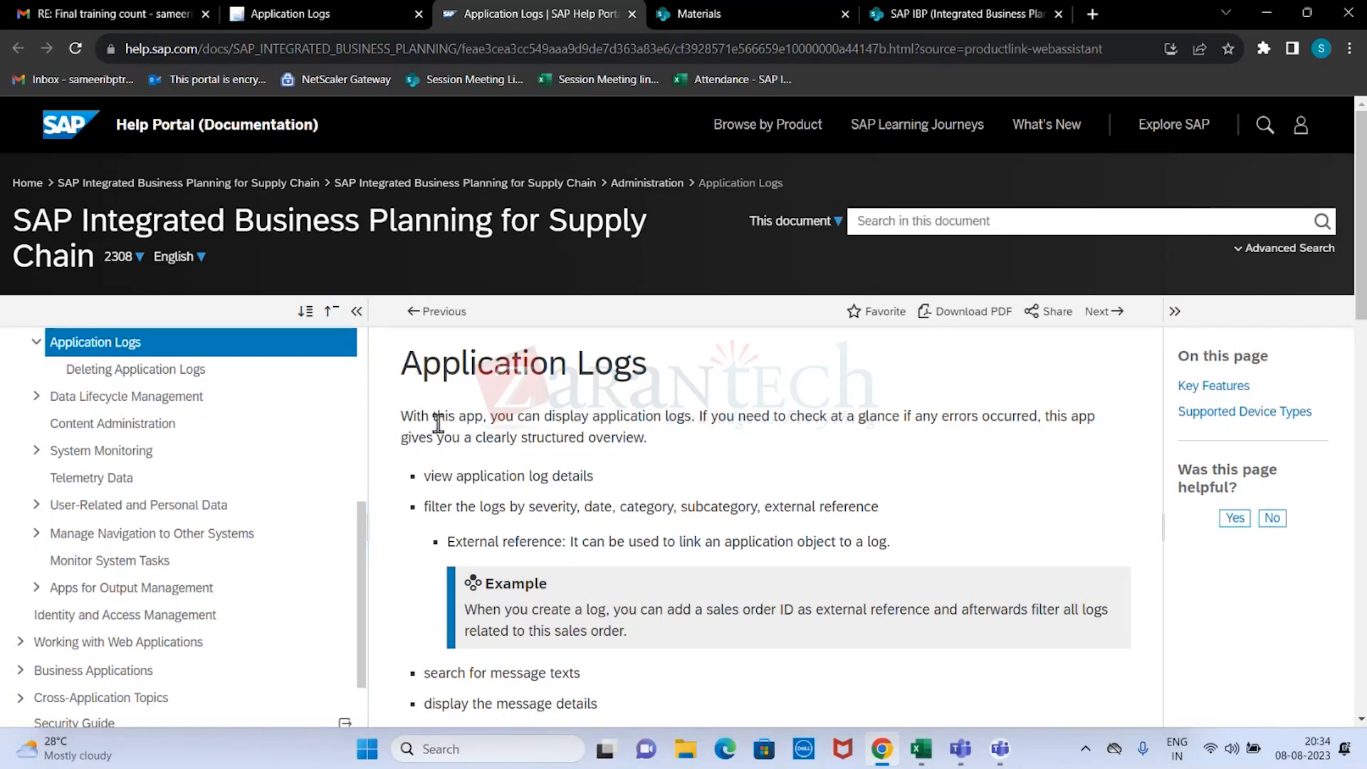
{"action": "scroll", "coordinate": [565, 550], "scroll_direction": "down", "scroll_amount": 3}
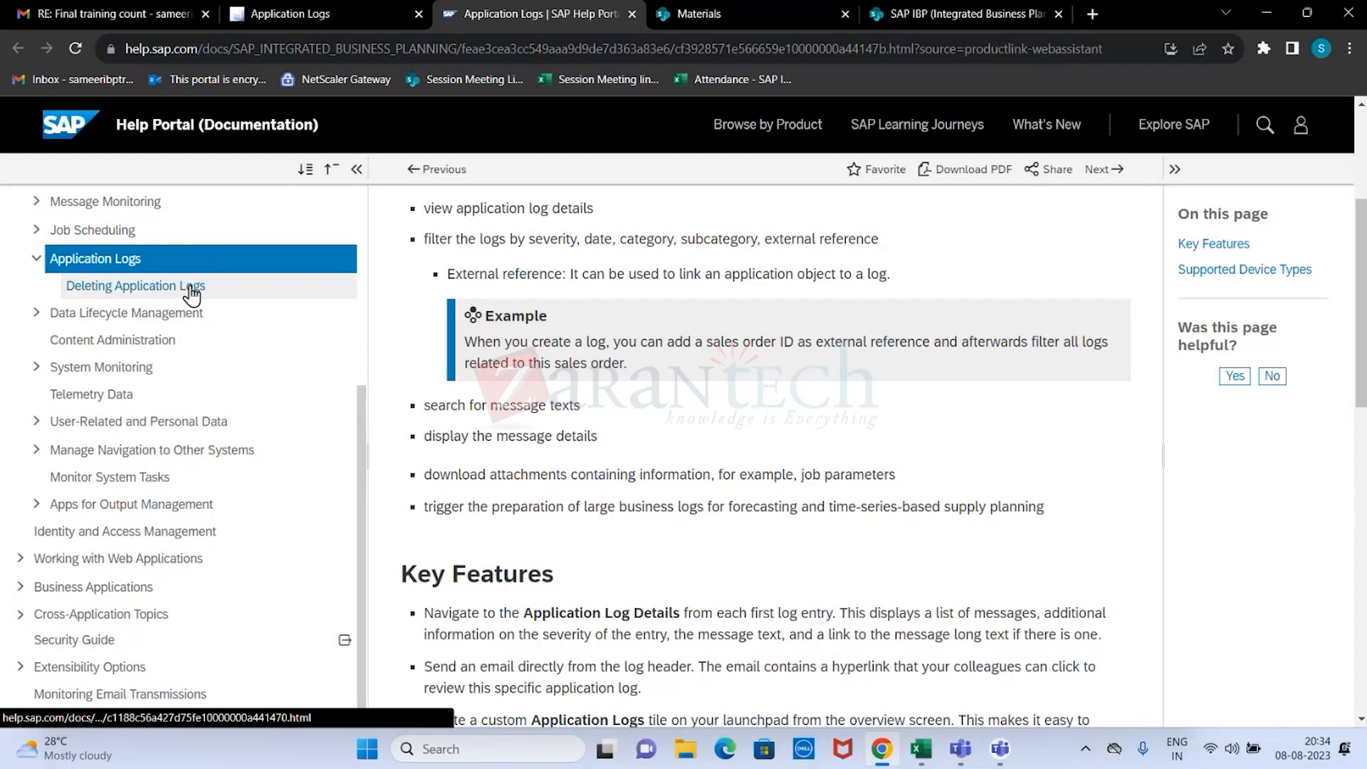
{"action": "left_click", "coordinate": [192, 290]}
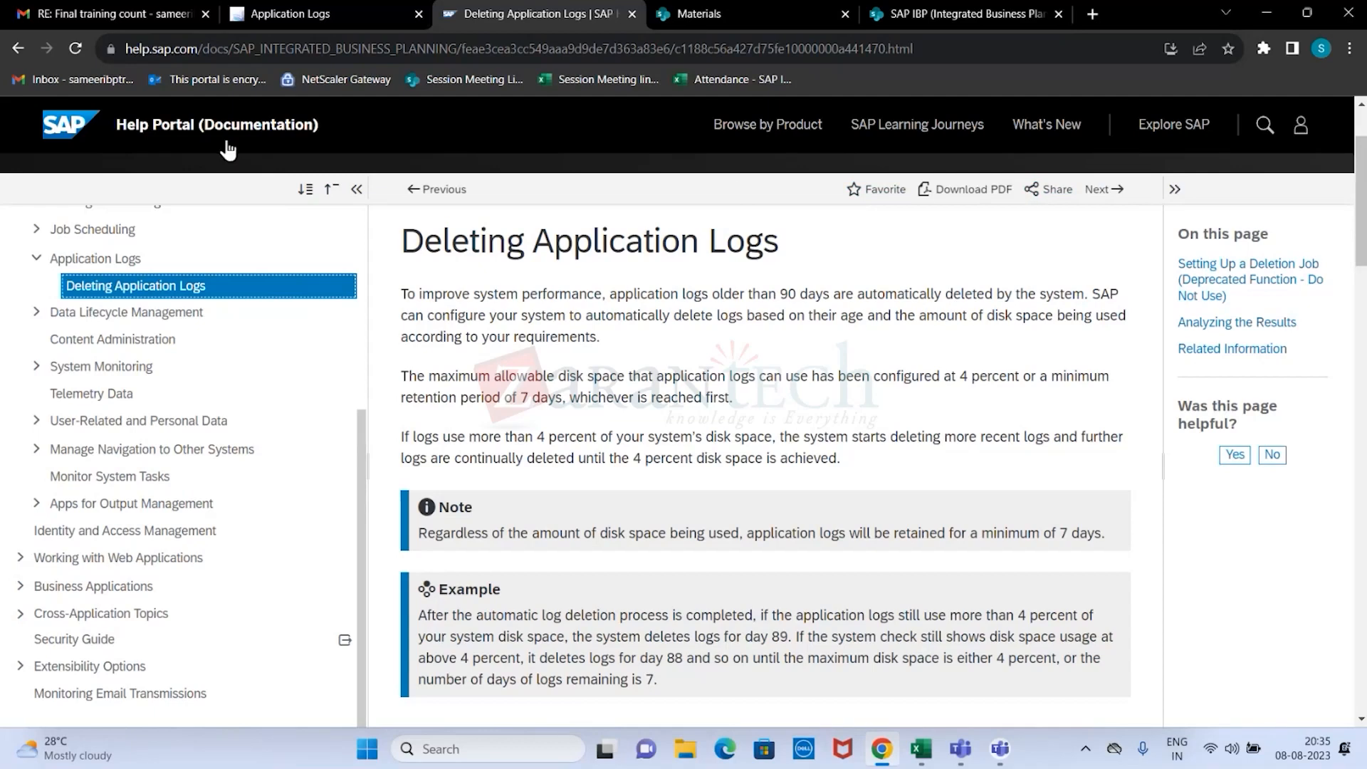
{"action": "left_click", "coordinate": [58, 131]}
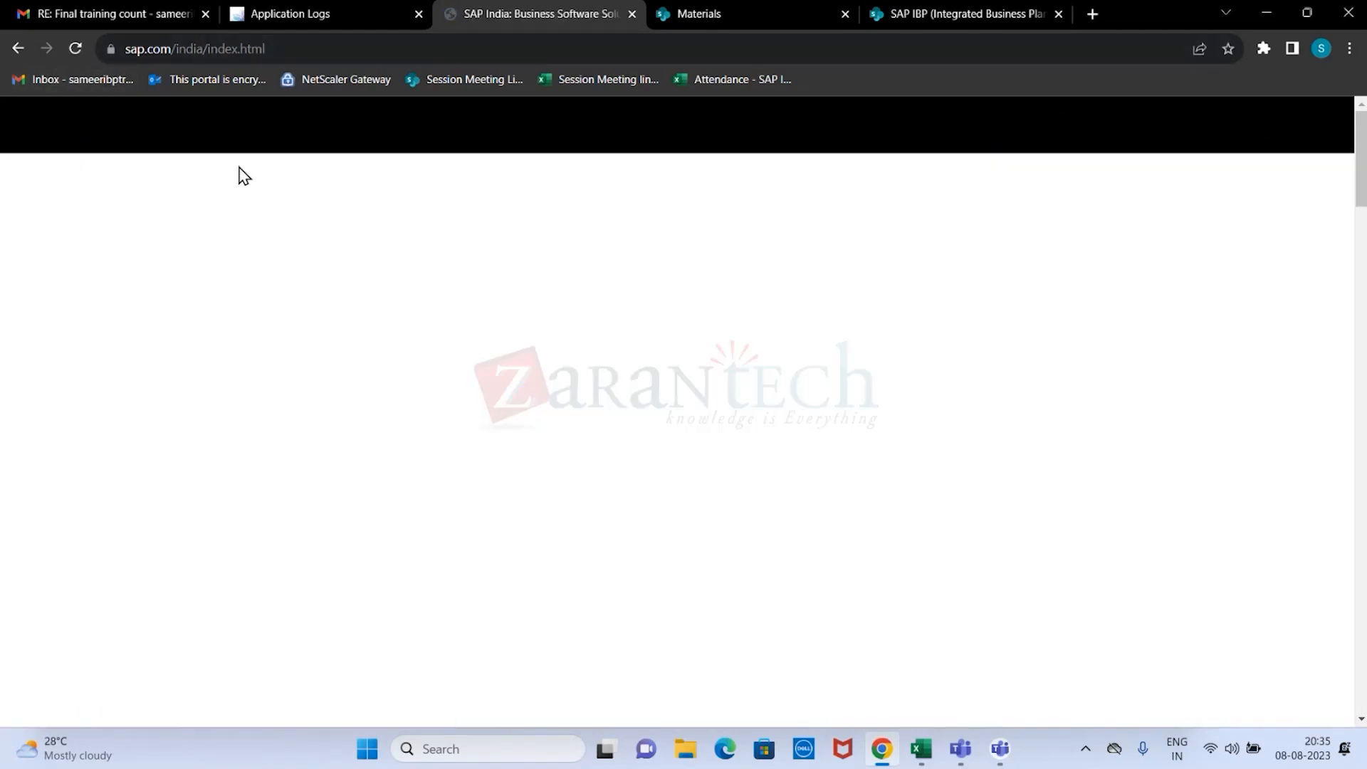
{"action": "key", "text": "alt+Tab"}
{"action": "key", "text": "alt+Tab"}
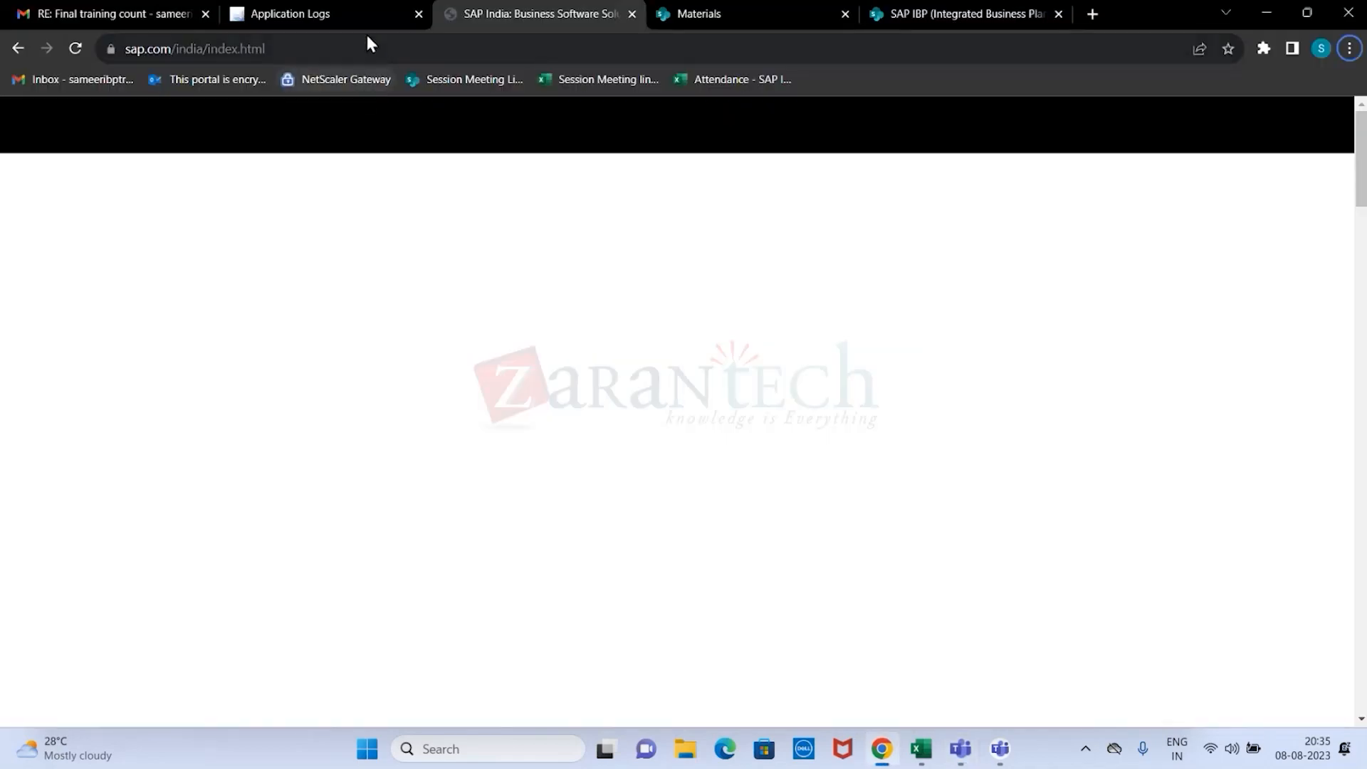
{"action": "left_click", "coordinate": [305, 14]}
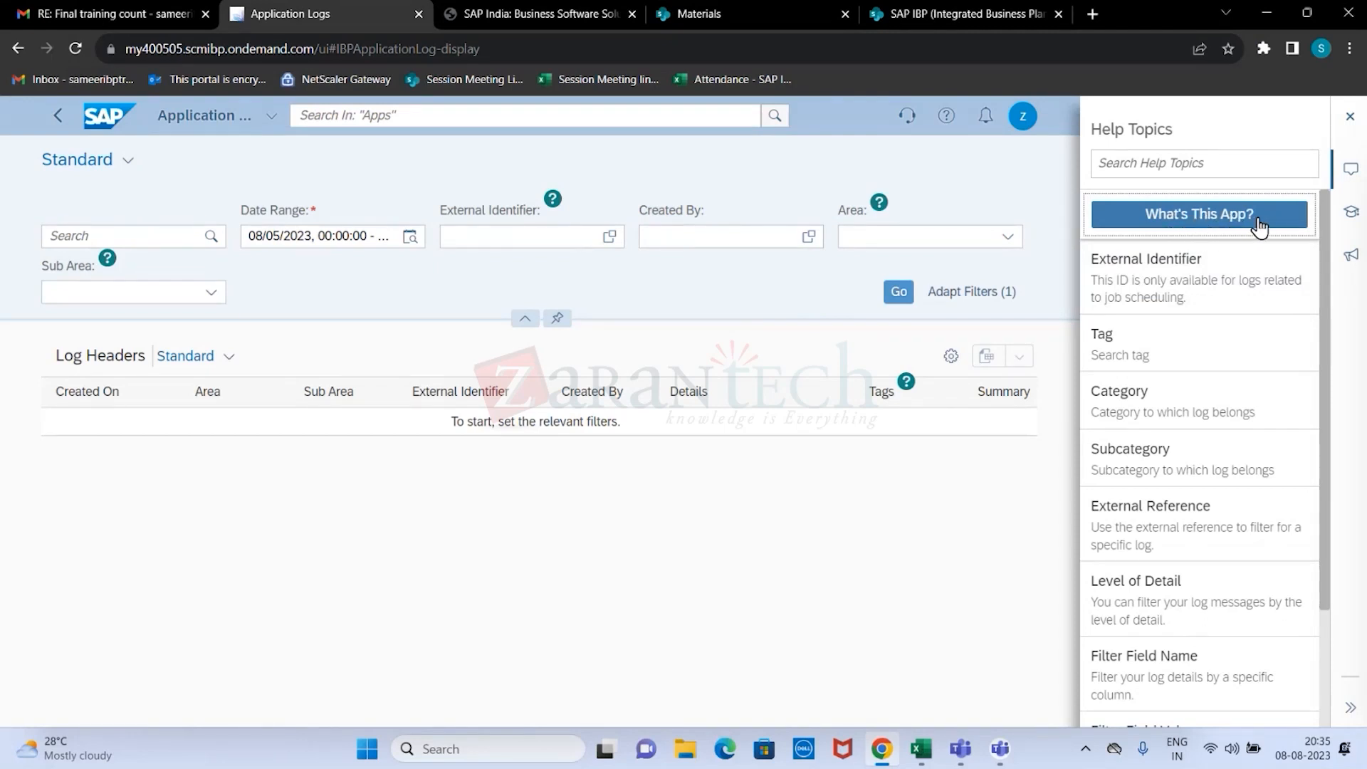
Read the External Identifier help topic, close its explanation, and close the help topics.
{"action": "mouse_move", "coordinate": [1212, 297]}
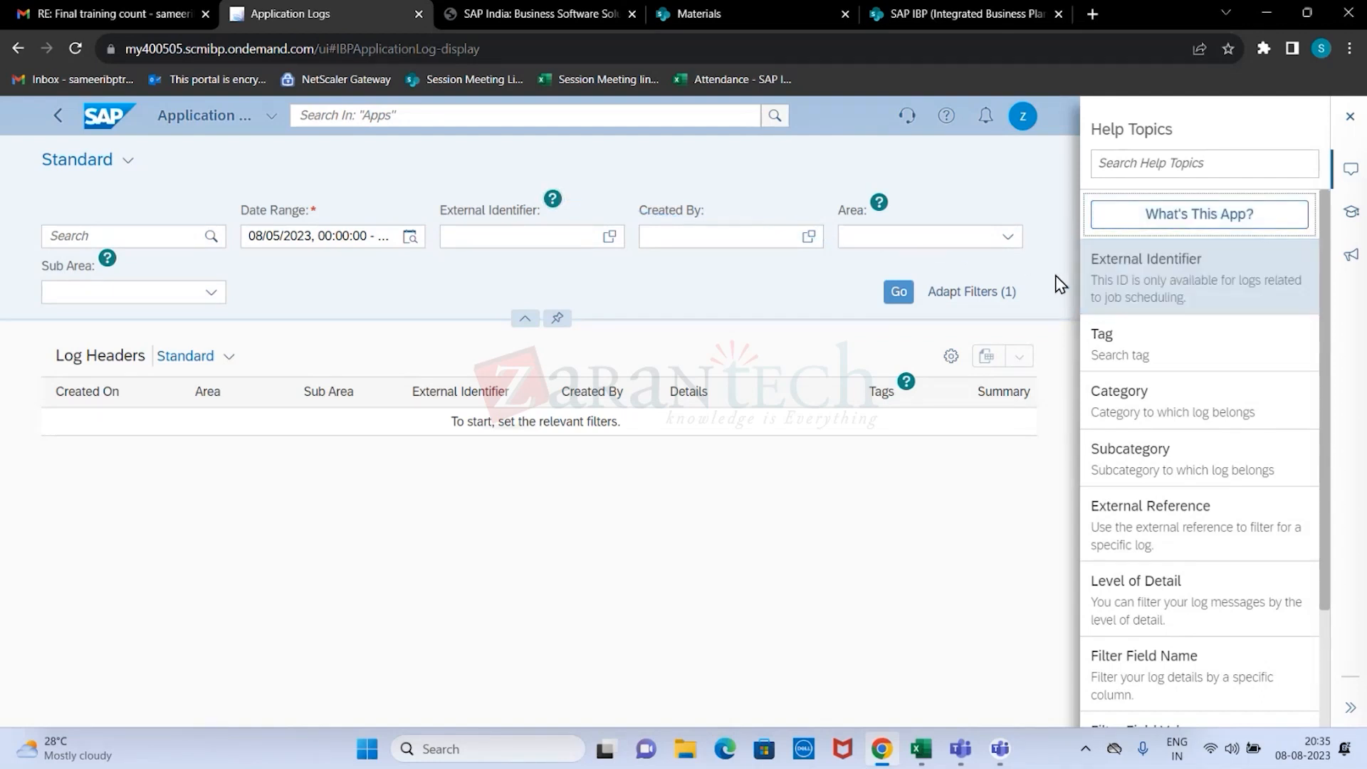
{"action": "left_click", "coordinate": [1170, 305]}
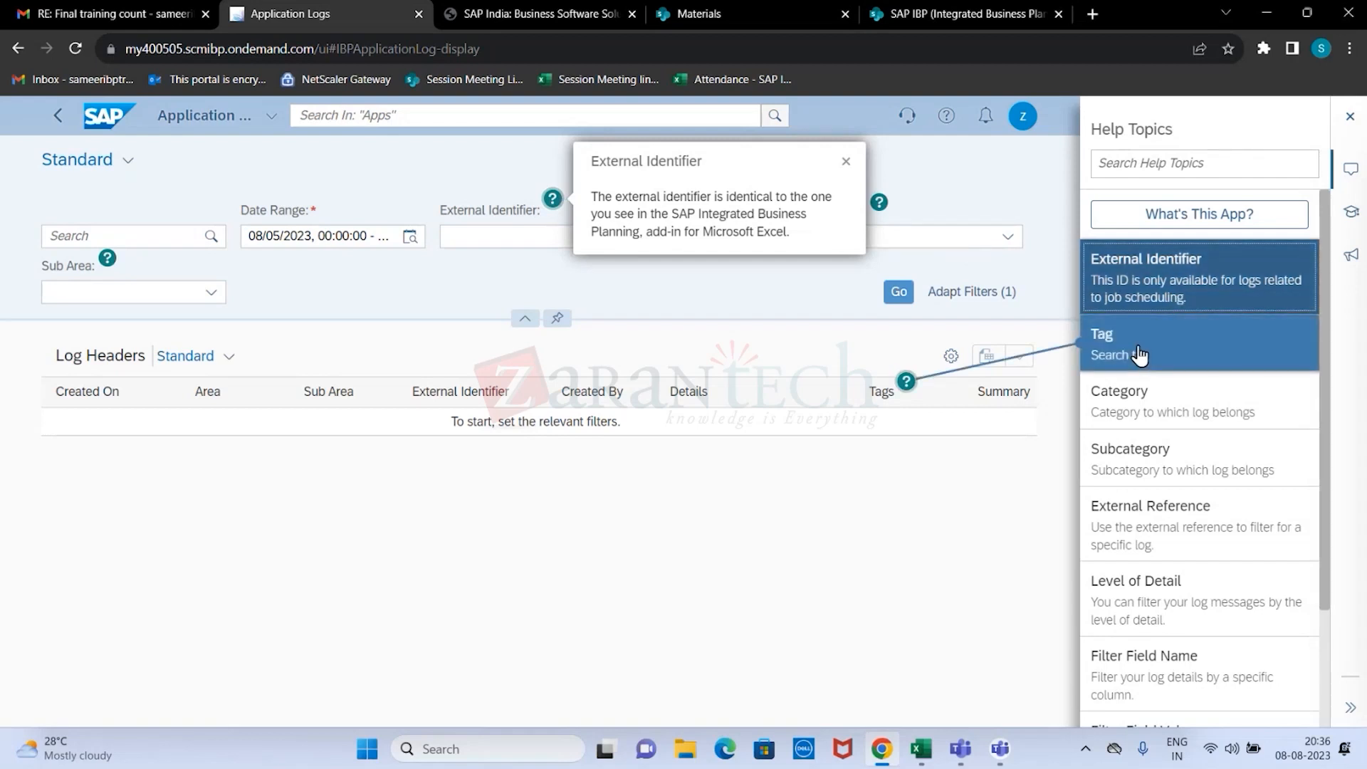
{"action": "left_click", "coordinate": [846, 161]}
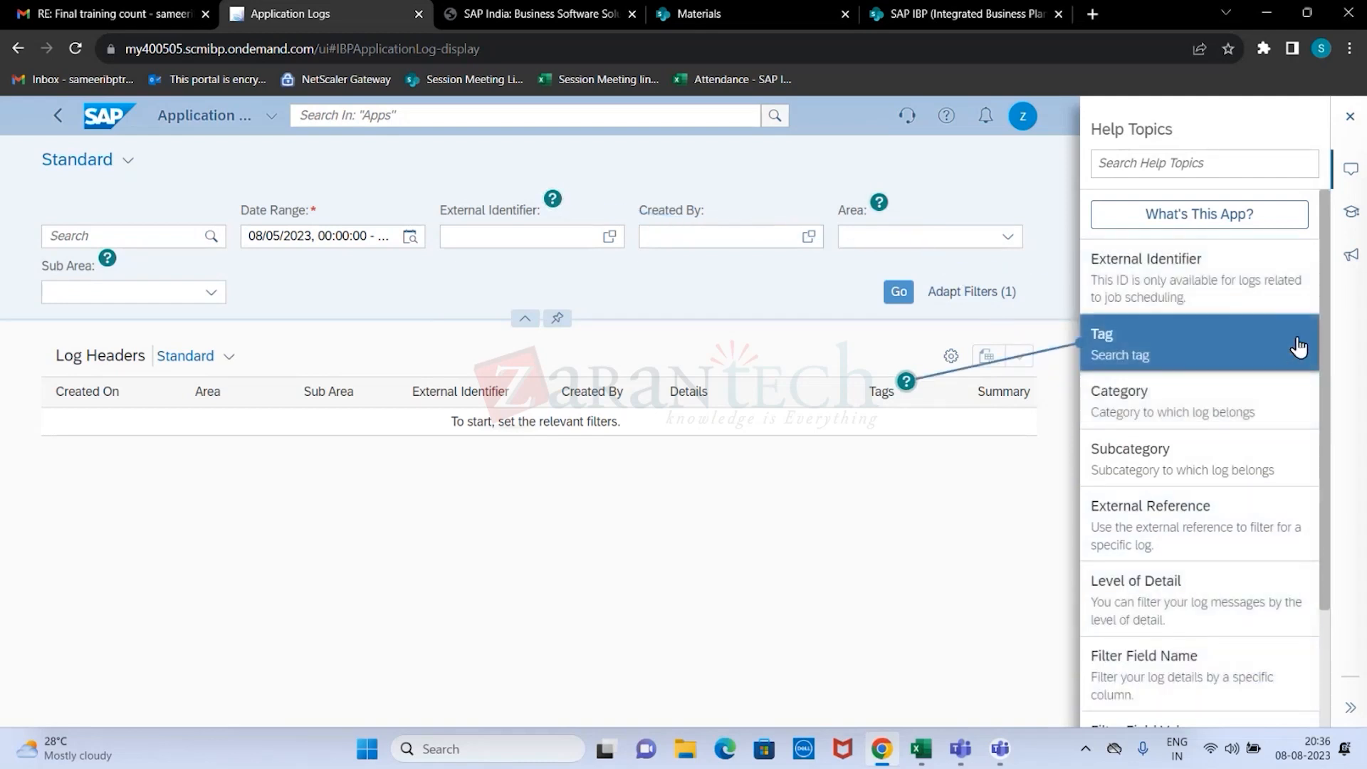
{"action": "left_click_drag", "start_coordinate": [1327, 301], "coordinate": [1331, 244]}
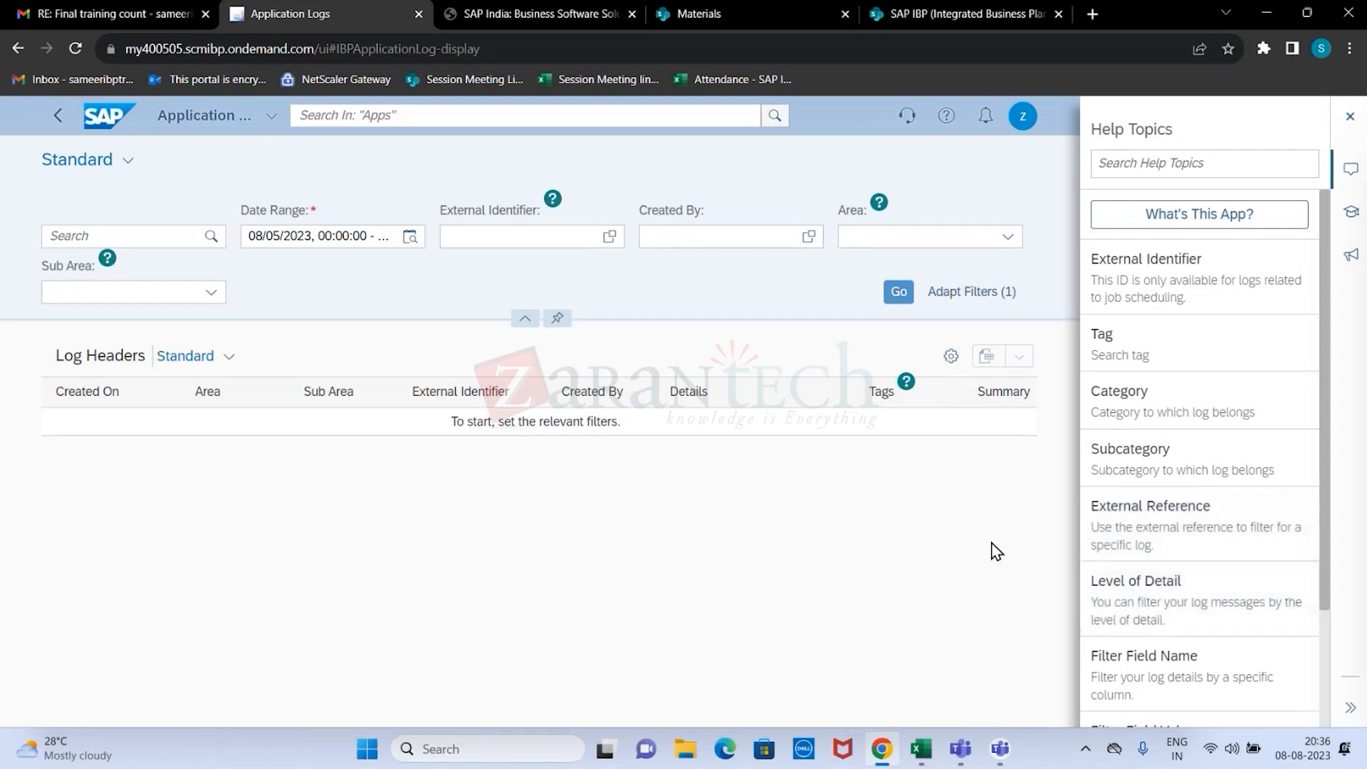
{"action": "left_click", "coordinate": [1350, 118]}
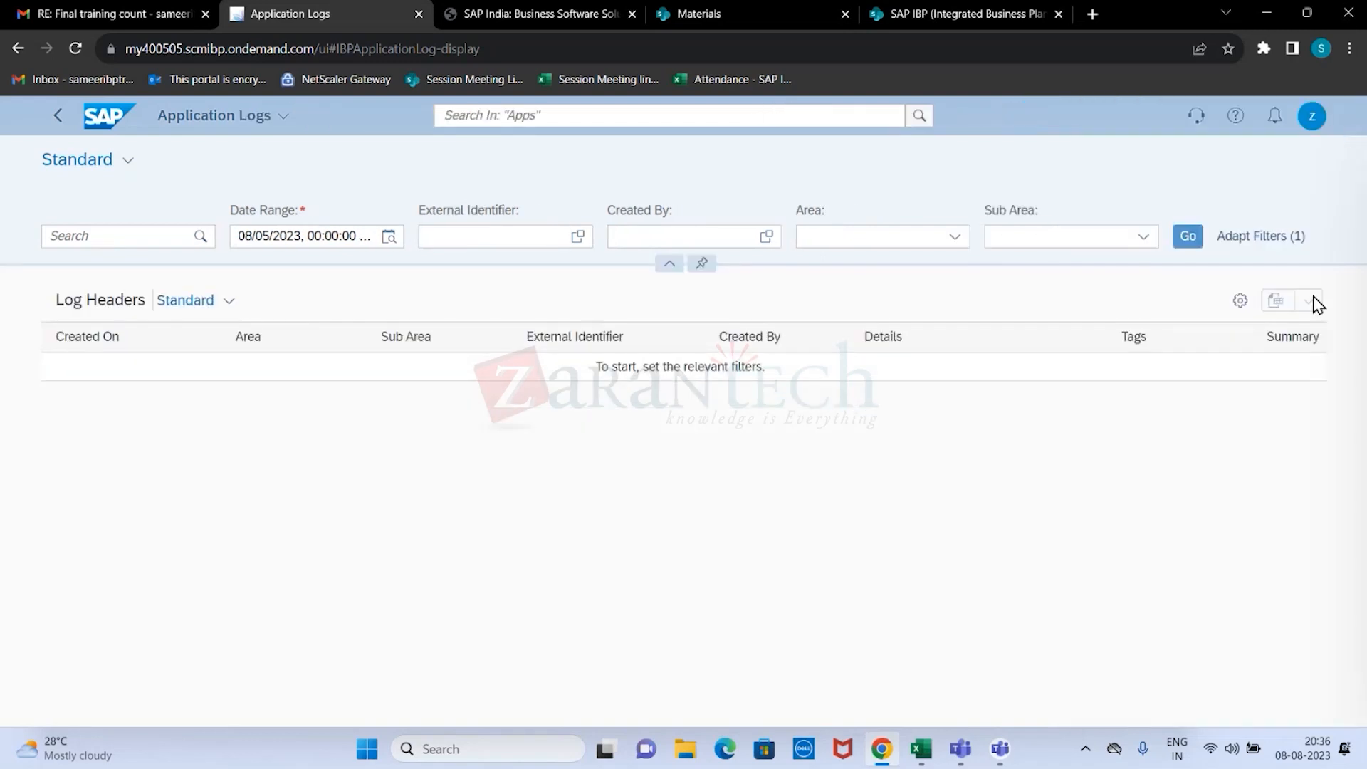
View the notifications by type, date and priority, and the user actions menu, closing each after viewing.
{"action": "left_click", "coordinate": [1276, 119]}
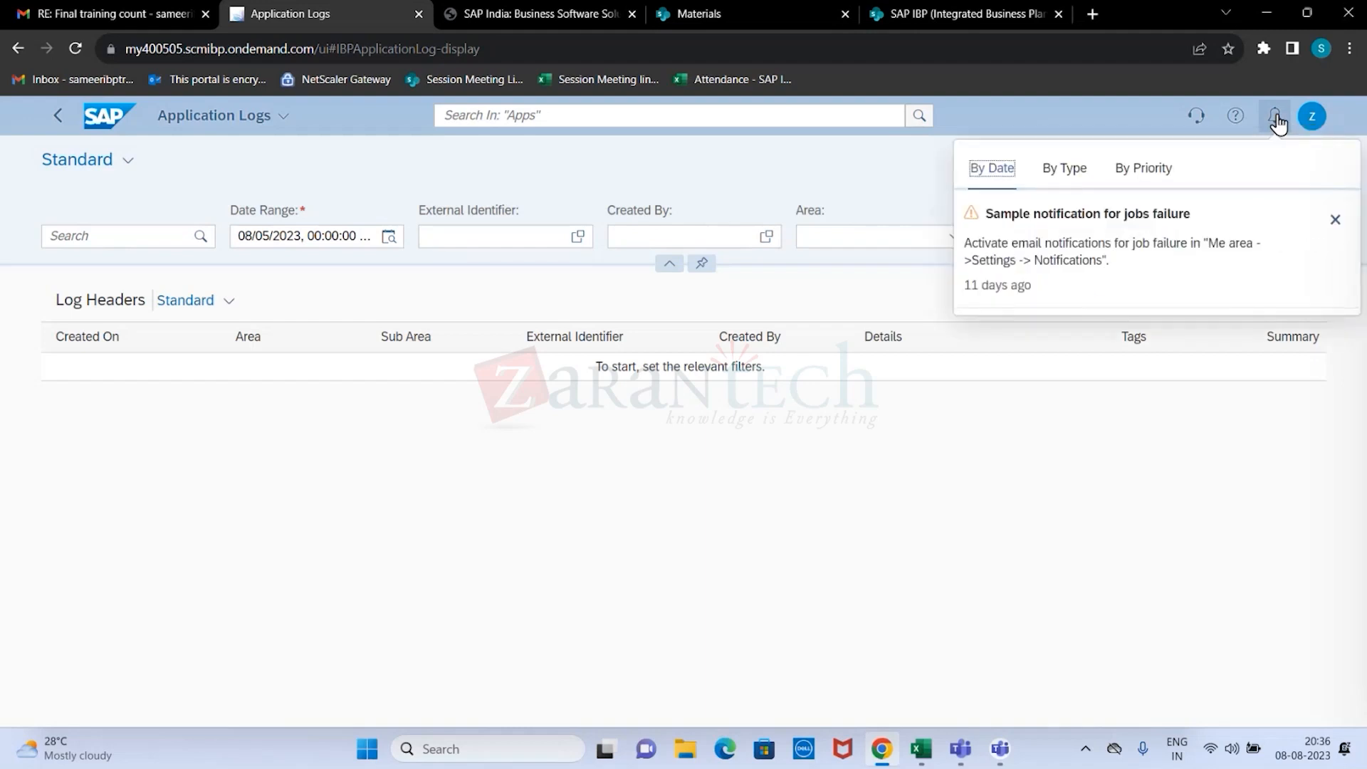
{"action": "left_click", "coordinate": [1249, 516]}
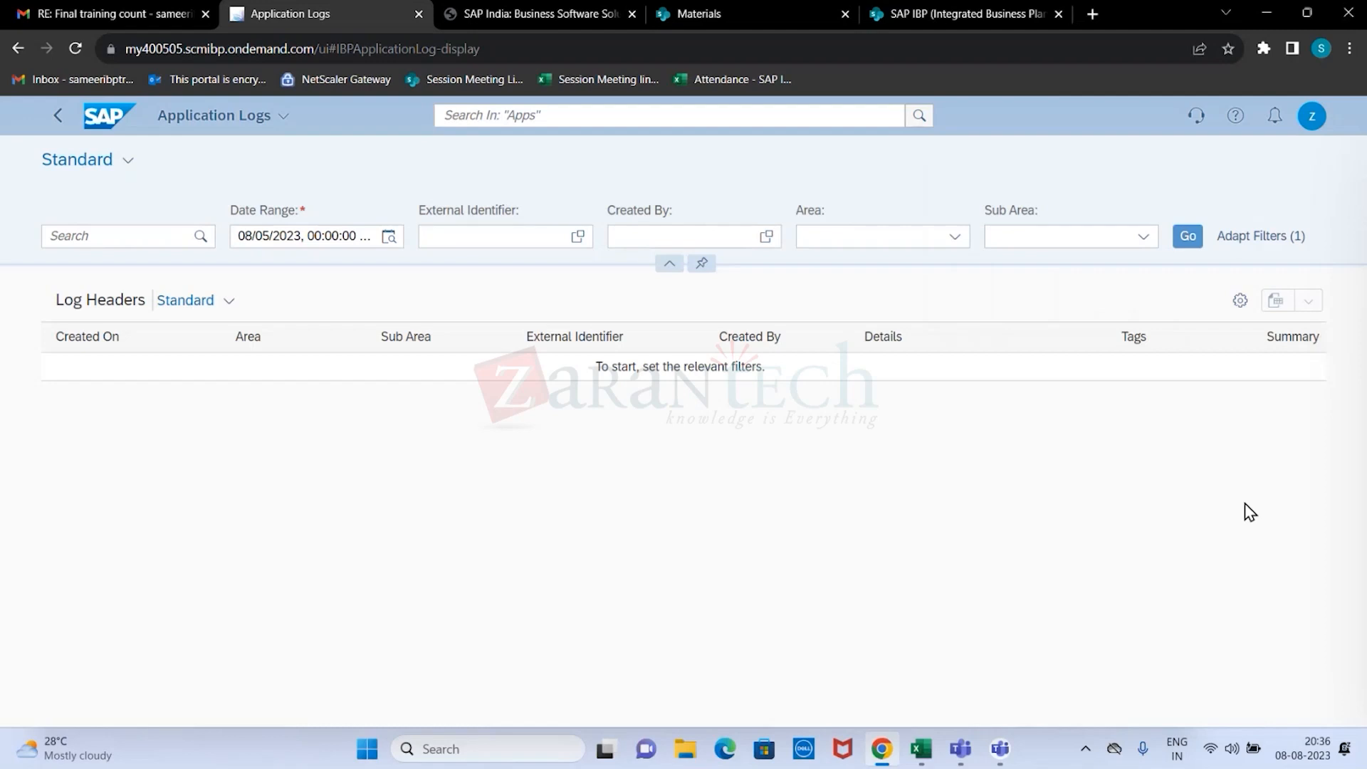
{"action": "left_click", "coordinate": [1274, 117]}
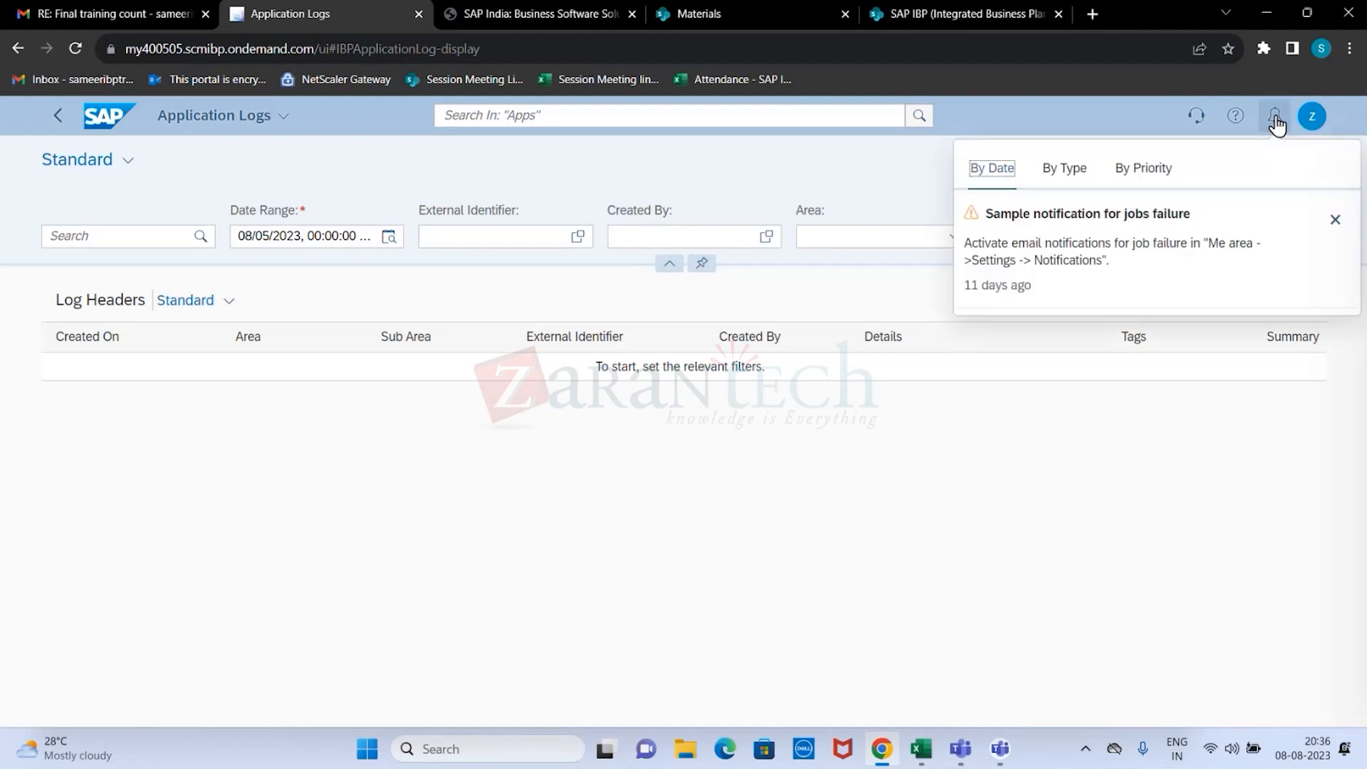
{"action": "left_click", "coordinate": [1089, 184]}
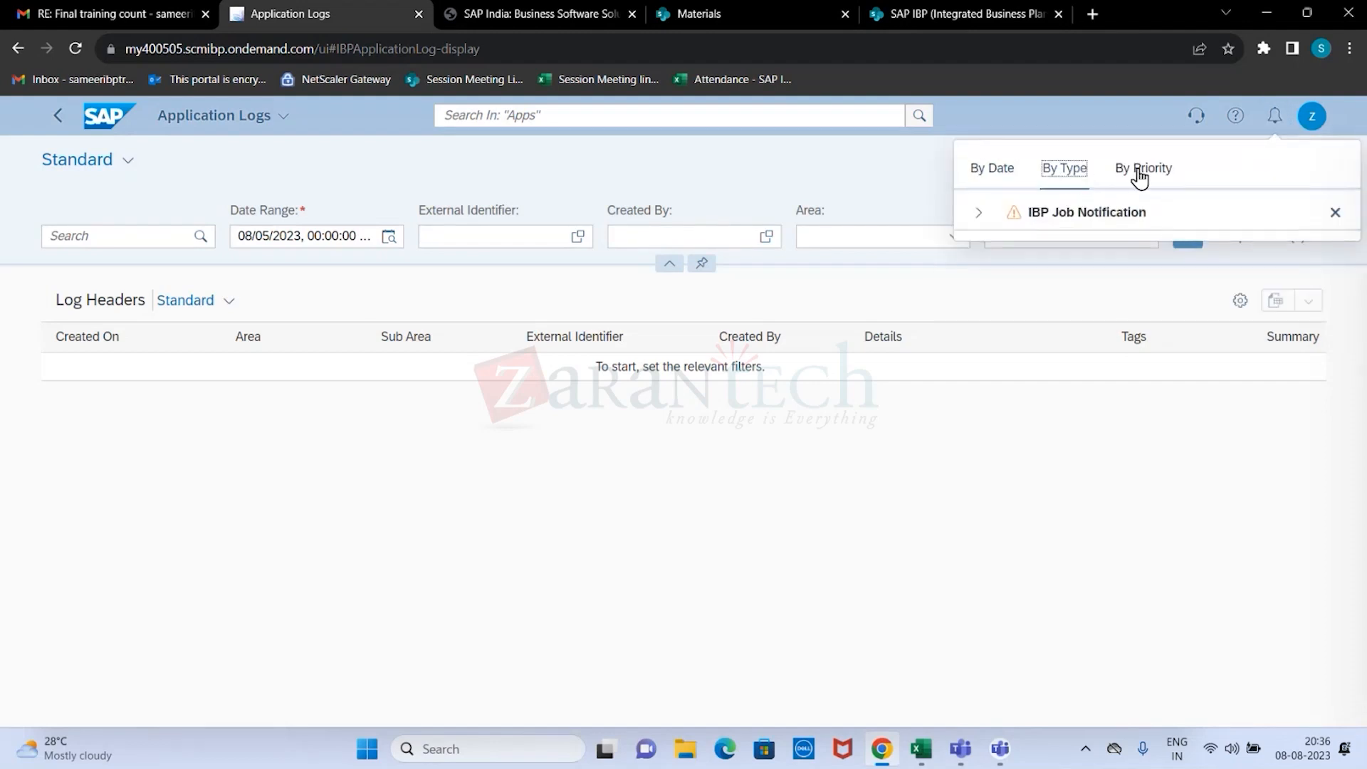
{"action": "left_click", "coordinate": [996, 173]}
{"action": "left_click", "coordinate": [1144, 171]}
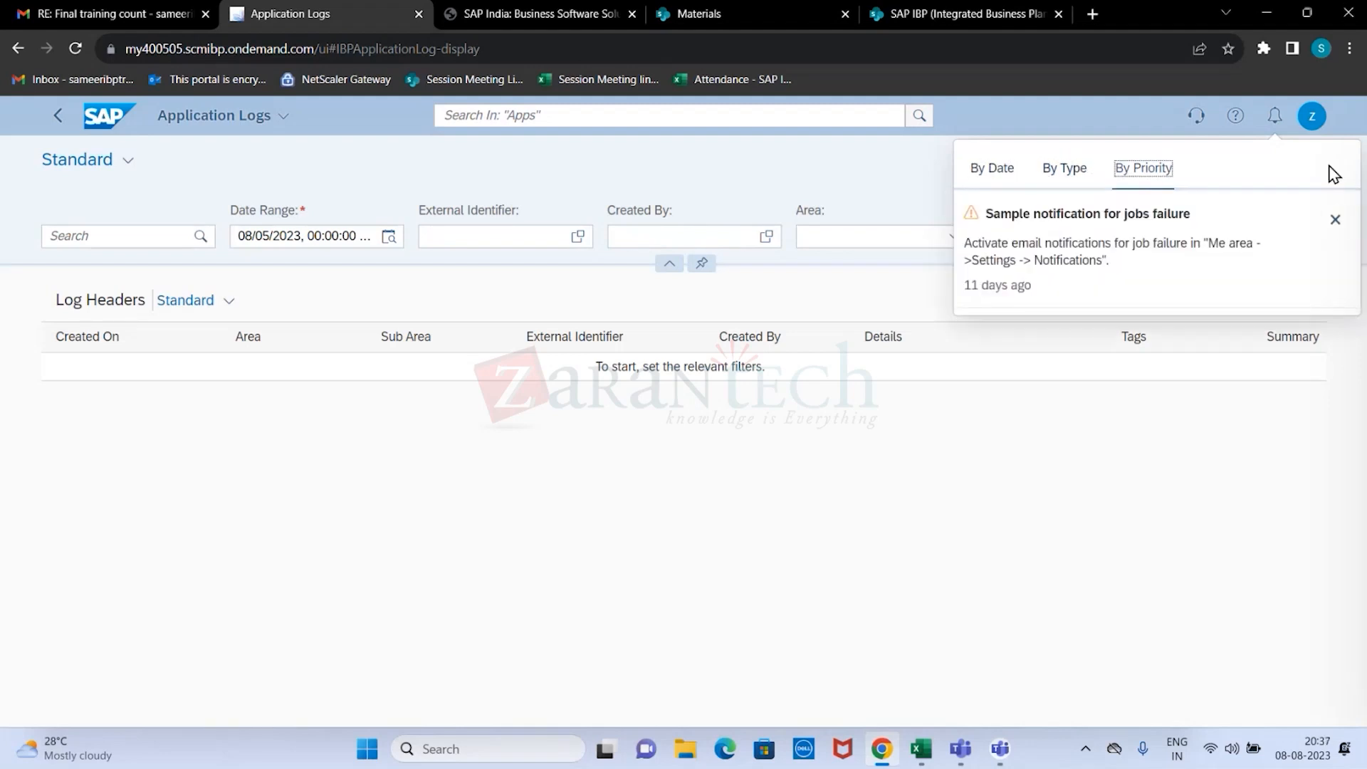
{"action": "left_click", "coordinate": [1346, 128]}
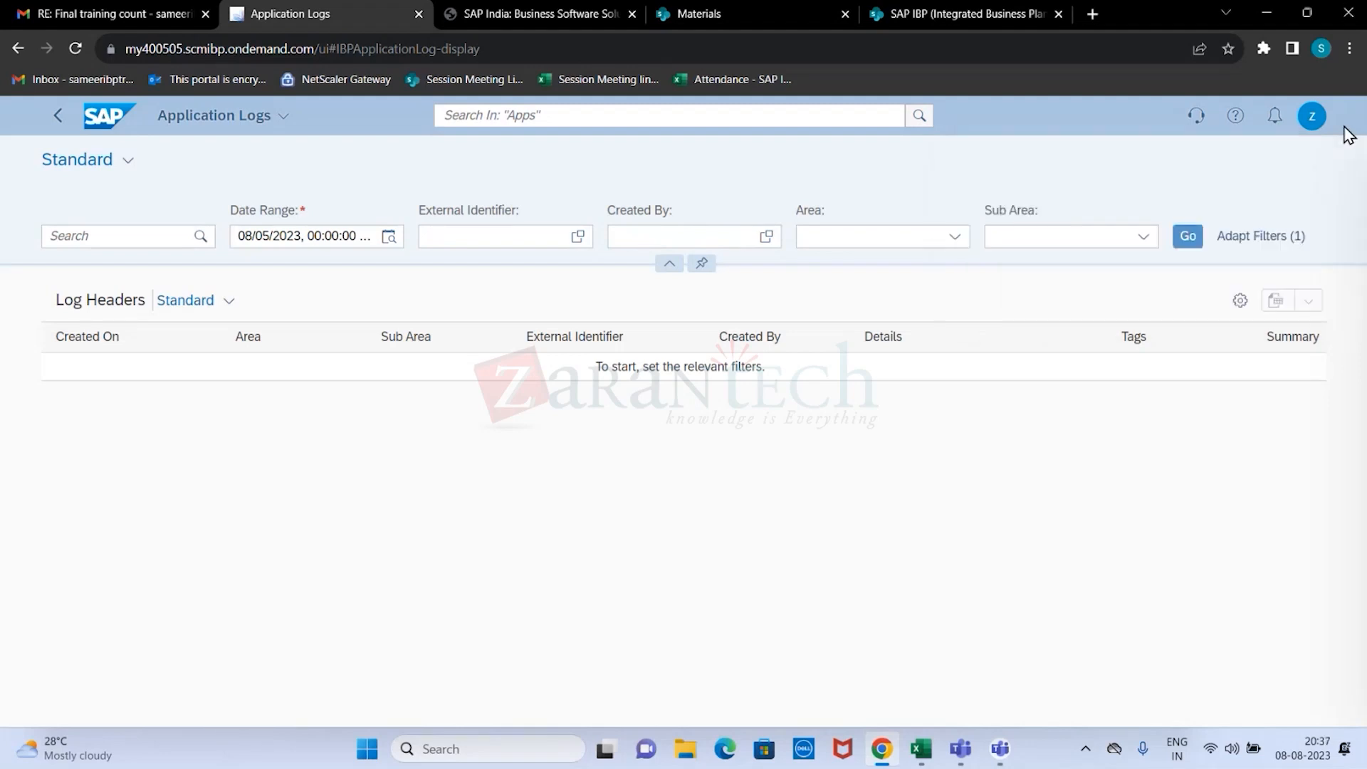
{"action": "left_click", "coordinate": [1312, 116]}
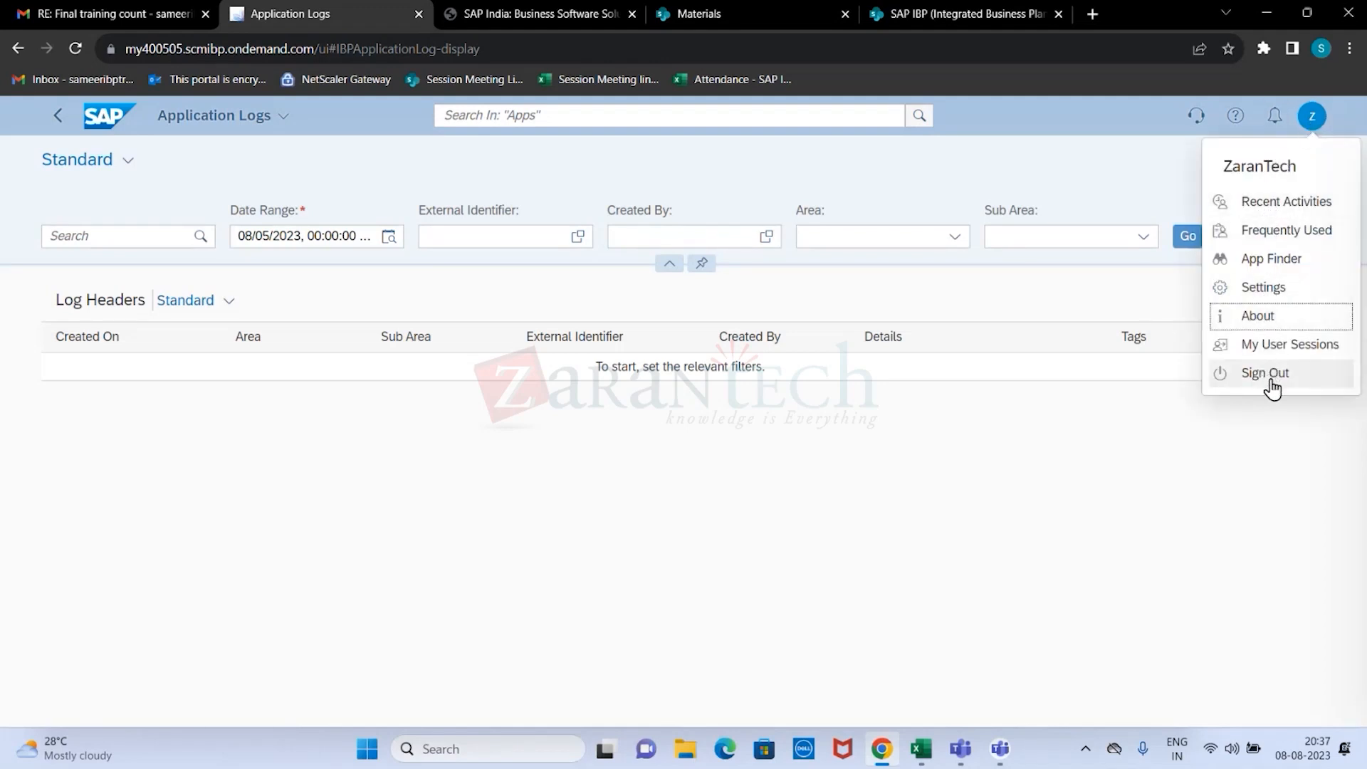
{"action": "left_click", "coordinate": [897, 569]}
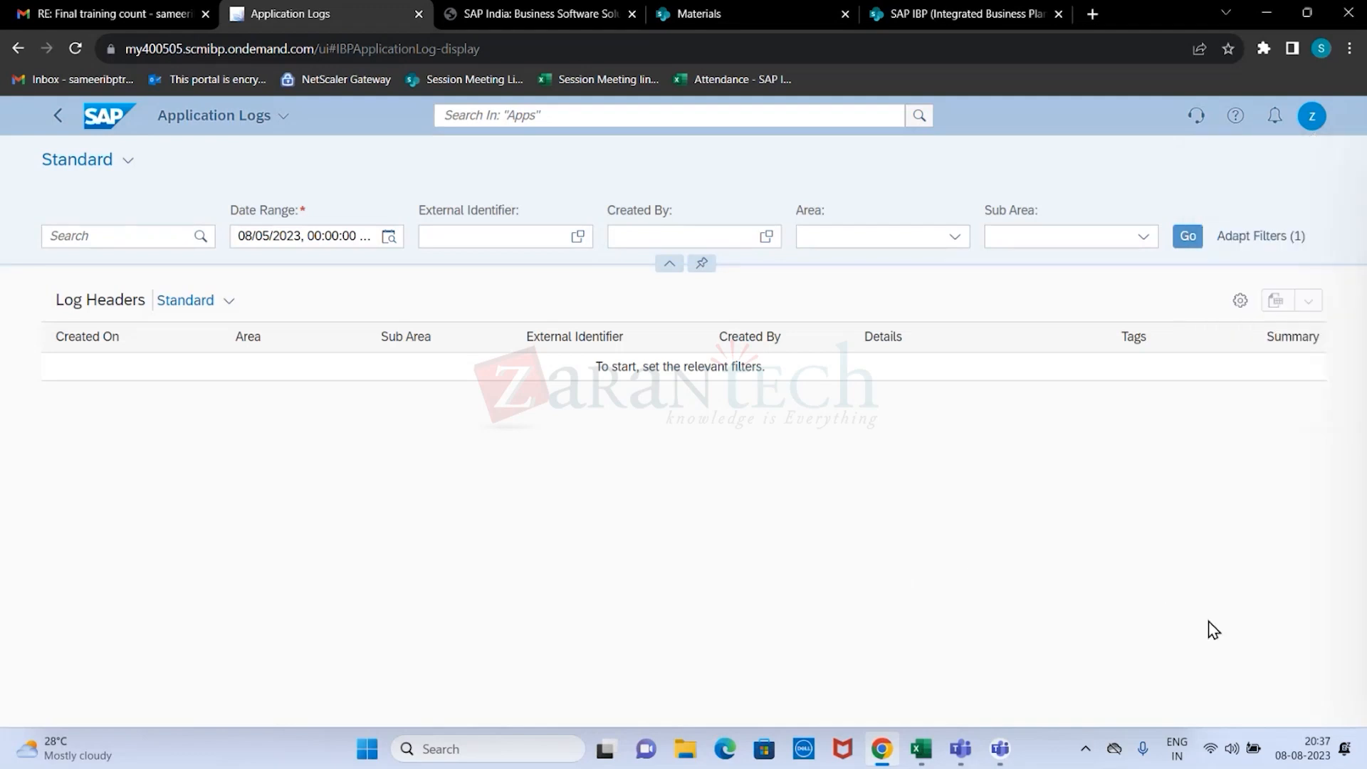
Return to the home page, search the apps for "SAMPLE" and open Sample Model Entities - Model Configuration.
{"action": "left_click", "coordinate": [62, 127]}
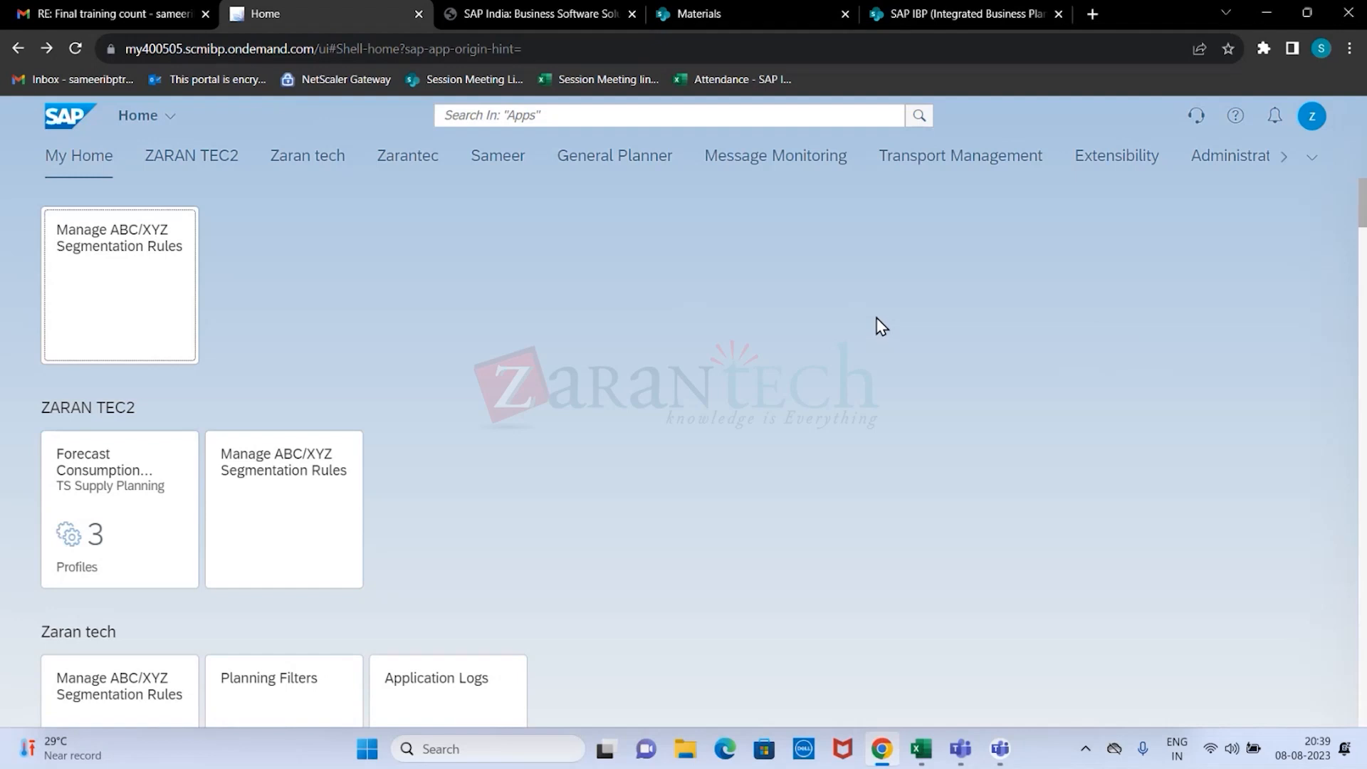
{"action": "left_click", "coordinate": [593, 115]}
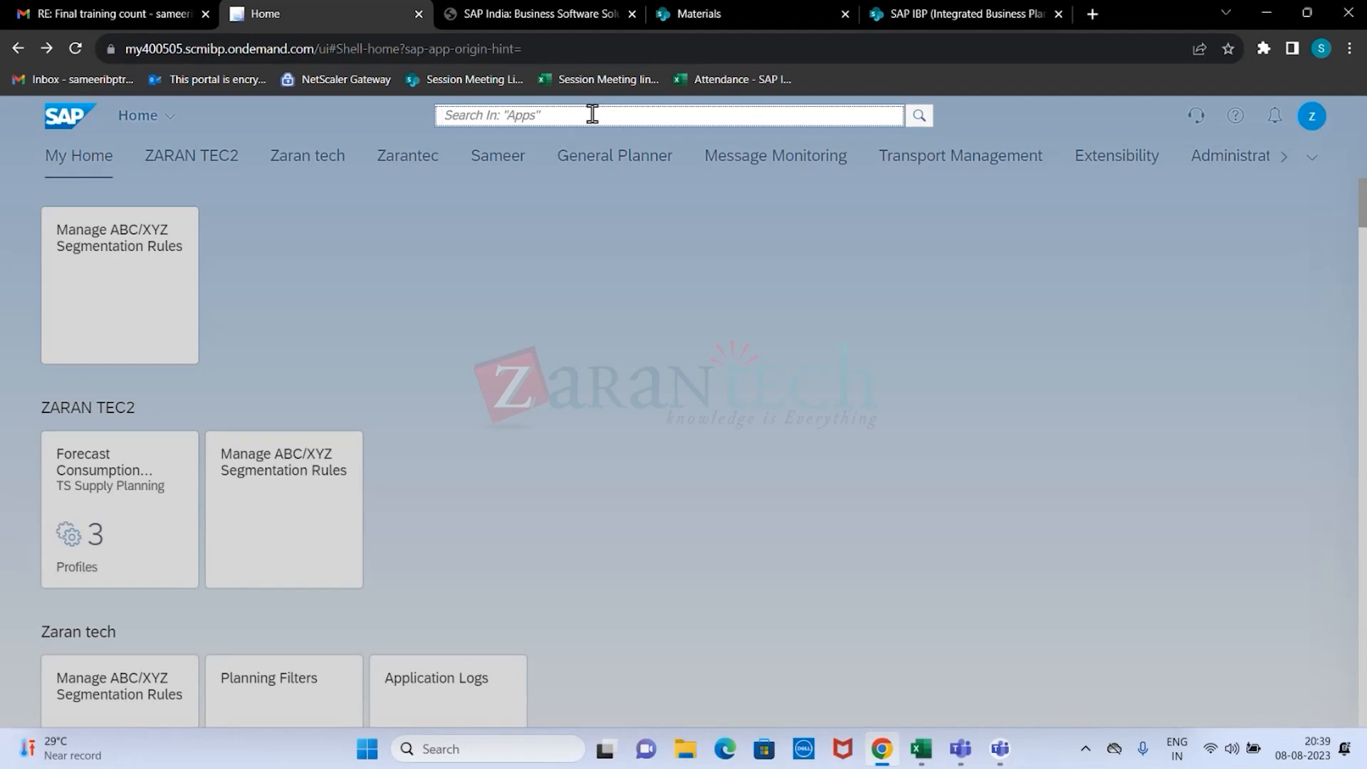
{"action": "type", "text": "SAMPLE"}
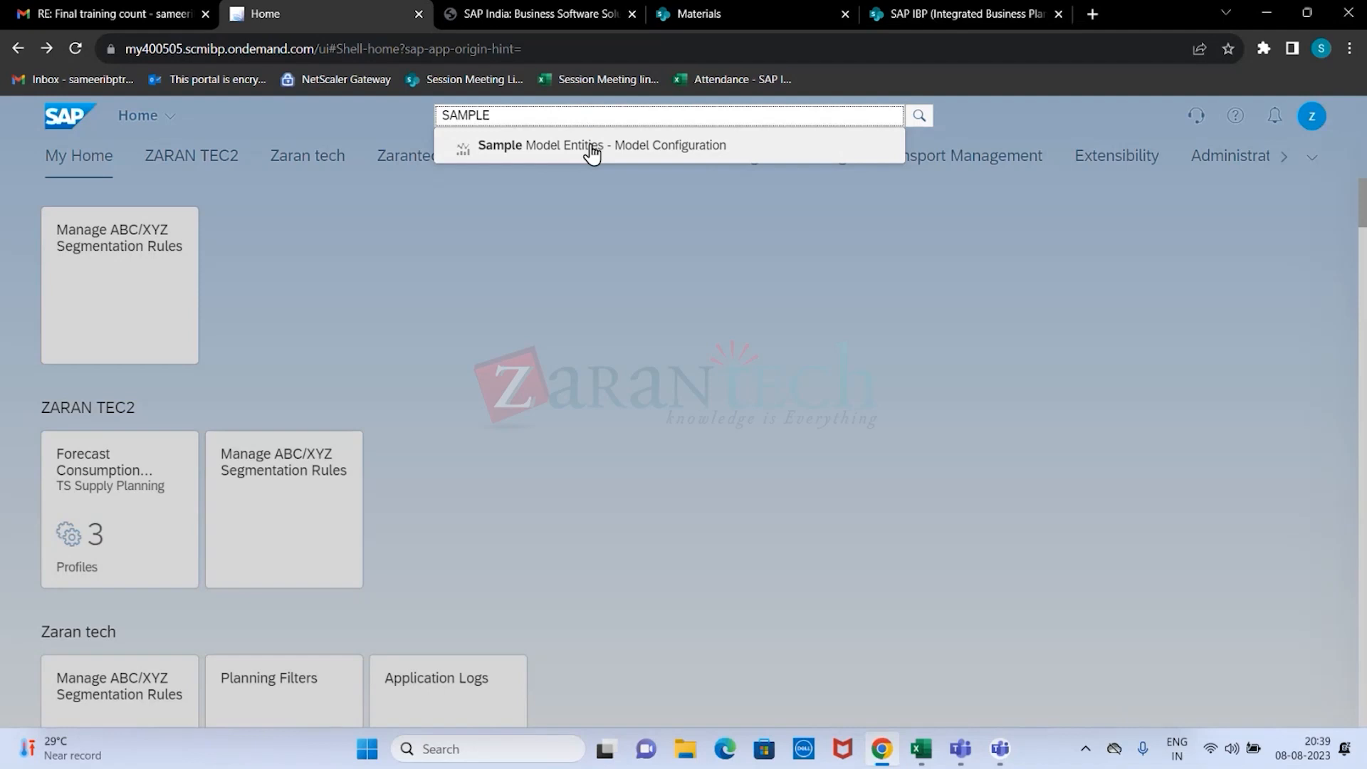
{"action": "left_click", "coordinate": [591, 146]}
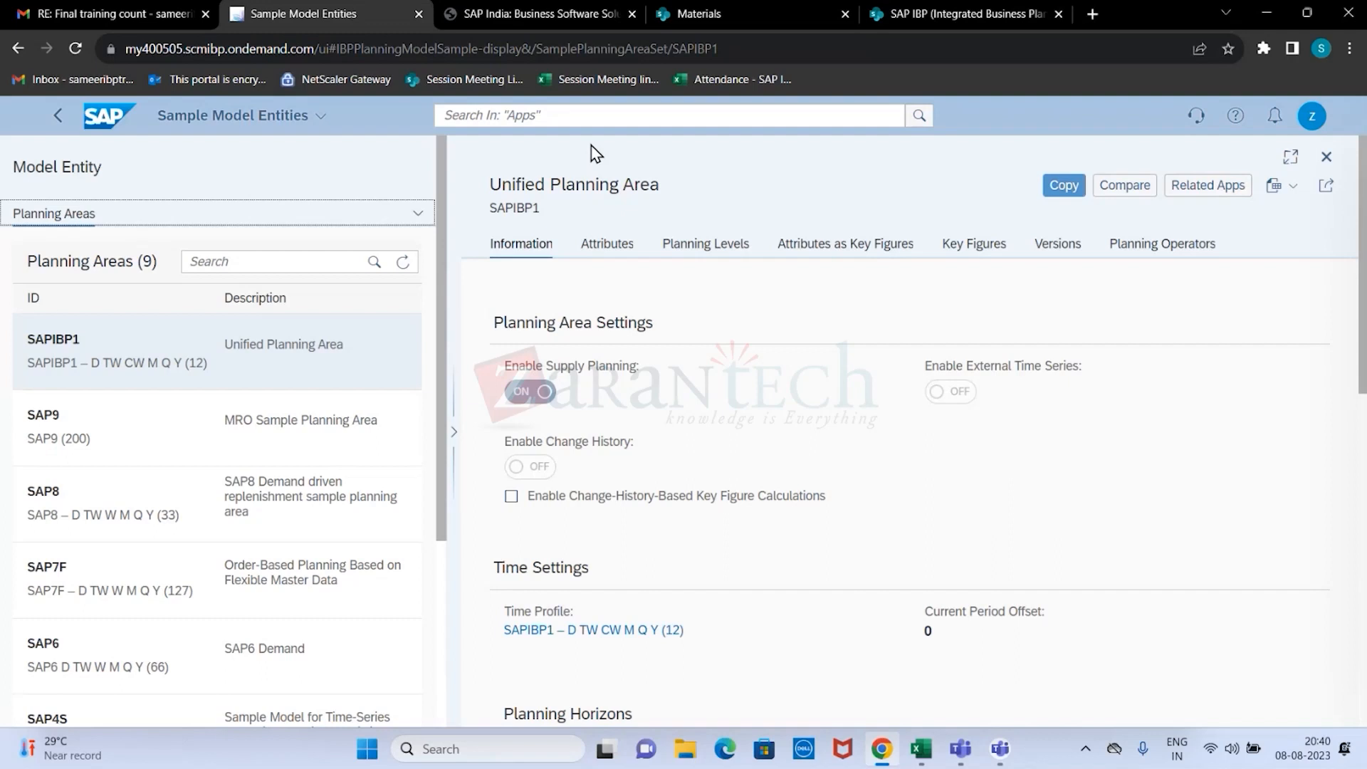
Examine the planning area settings, time settings and planning horizons of the SAPIBP1 Unified Planning Area at 90% page zoom.
{"action": "scroll", "coordinate": [587, 510], "scroll_direction": "down", "scroll_amount": 2}
{"action": "scroll", "coordinate": [588, 506], "scroll_direction": "down", "scroll_amount": 3}
{"action": "scroll", "coordinate": [589, 509], "scroll_direction": "up", "scroll_amount": 5}
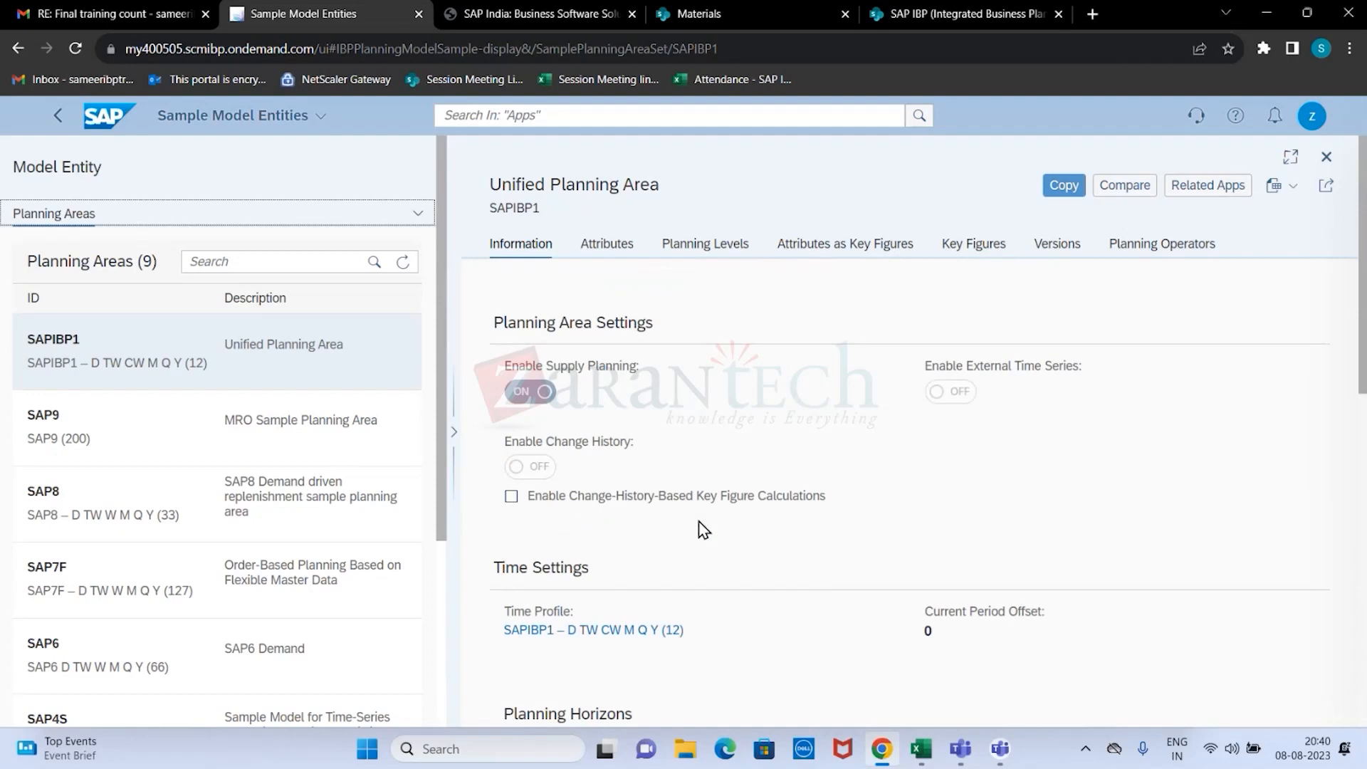
{"action": "key", "text": "ctrl+minus"}
{"action": "key", "text": "ctrl+minus"}
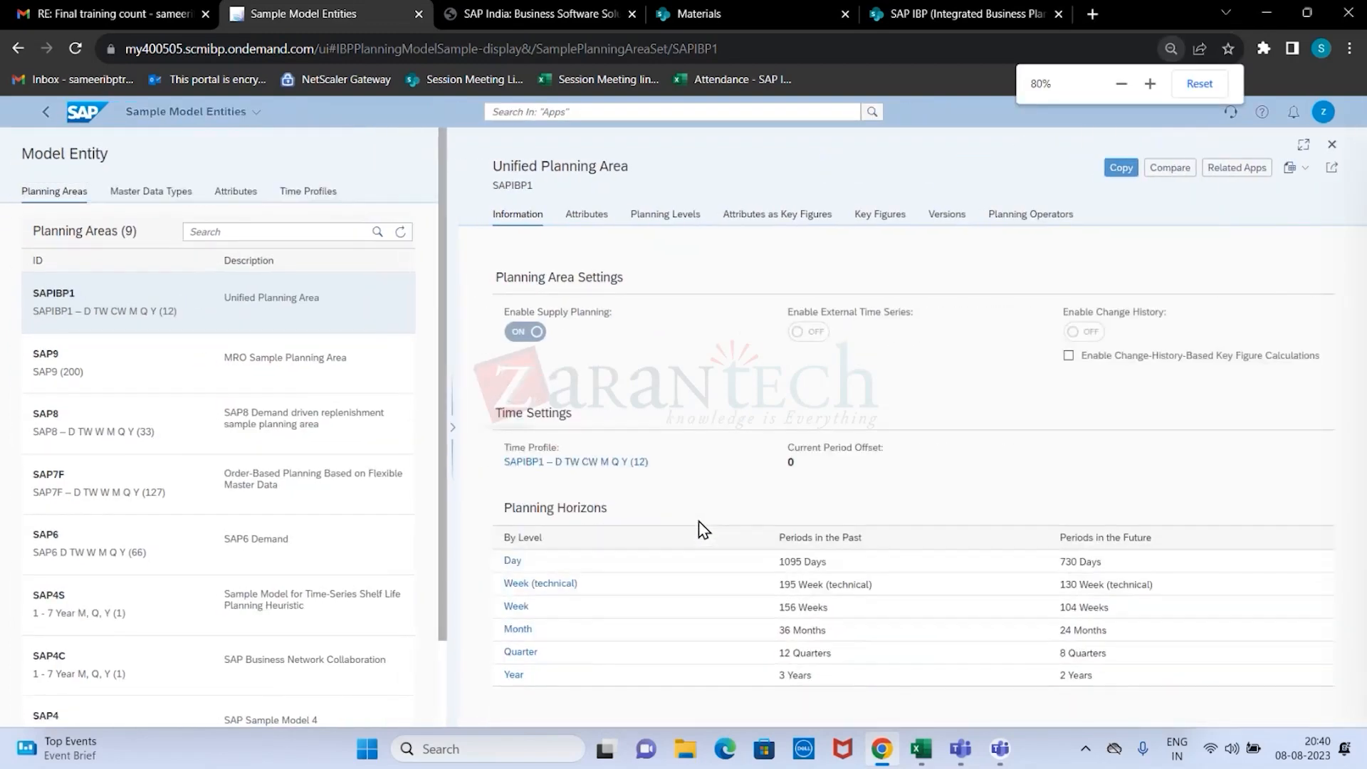
{"action": "key", "text": "ctrl+plus"}
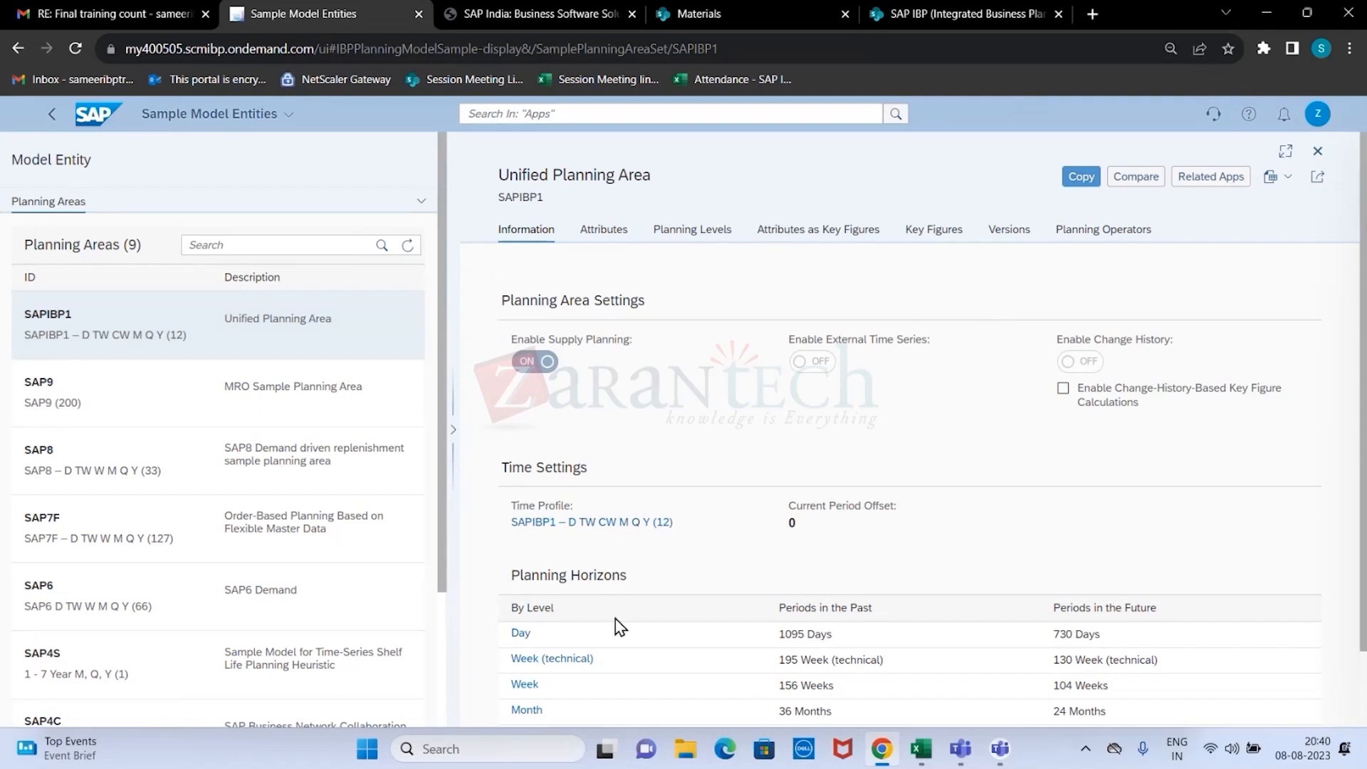
{"action": "scroll", "coordinate": [614, 623], "scroll_direction": "down", "scroll_amount": 1}
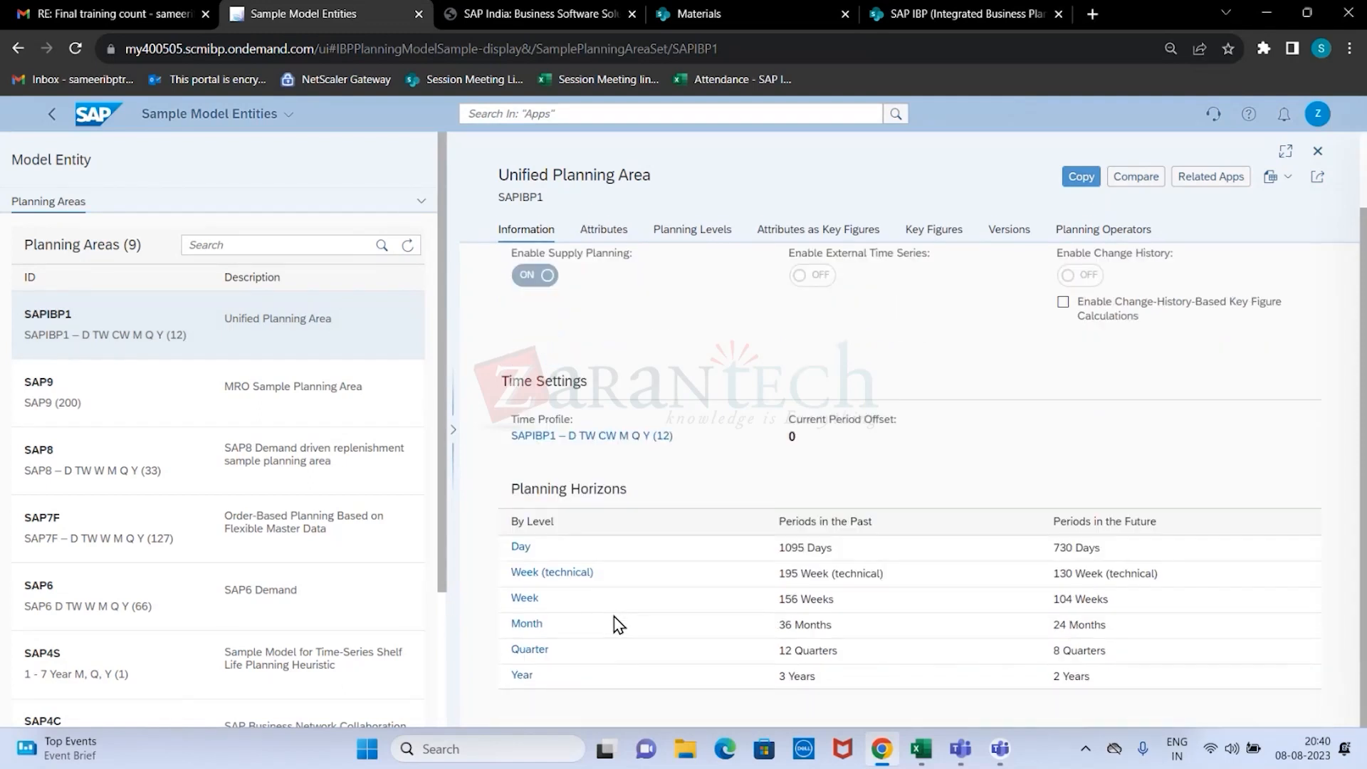
{"action": "scroll", "coordinate": [614, 625], "scroll_direction": "up", "scroll_amount": 1}
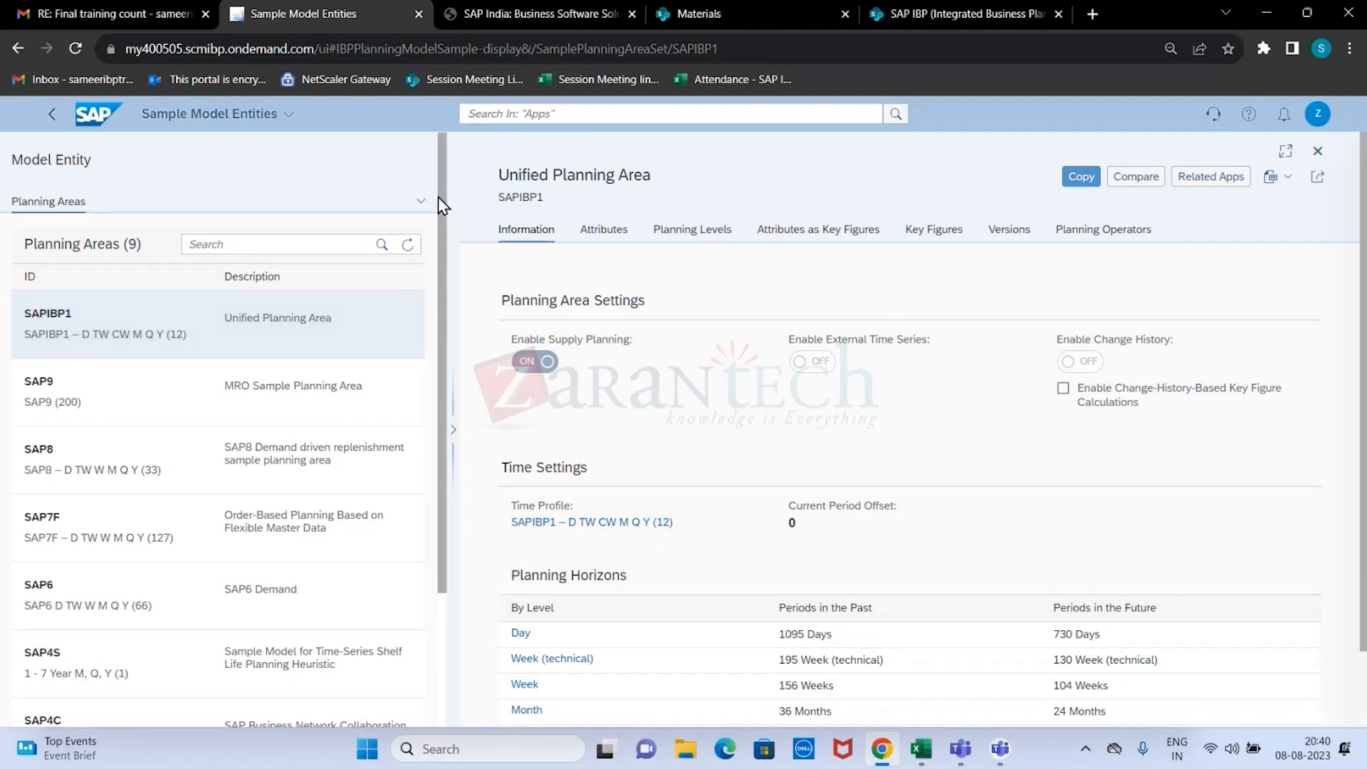
Look through the list of sample planning areas, from SAPIBP1 down to SAP3.
{"action": "scroll", "coordinate": [430, 245], "scroll_direction": "down", "scroll_amount": 2}
{"action": "scroll", "coordinate": [305, 357], "scroll_direction": "up", "scroll_amount": 2}
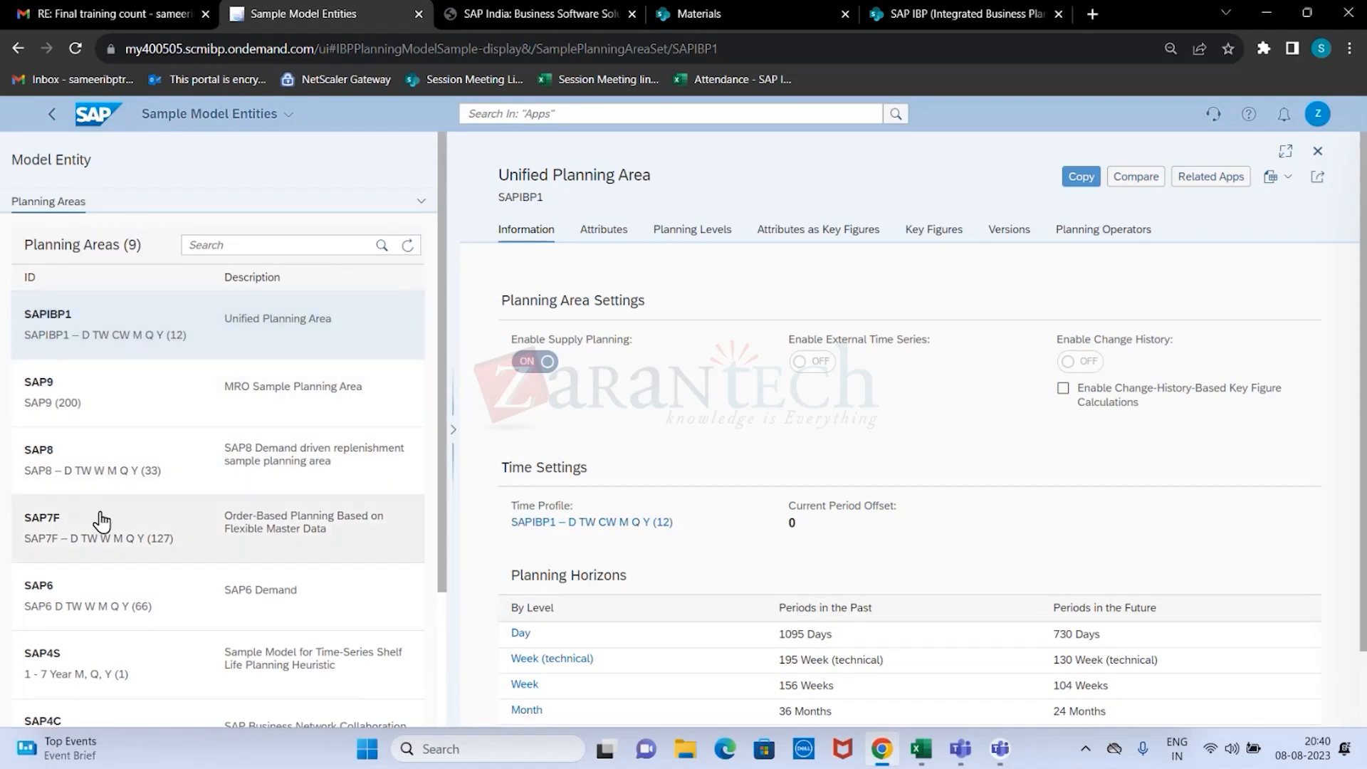
{"action": "scroll", "coordinate": [143, 499], "scroll_direction": "down", "scroll_amount": 3}
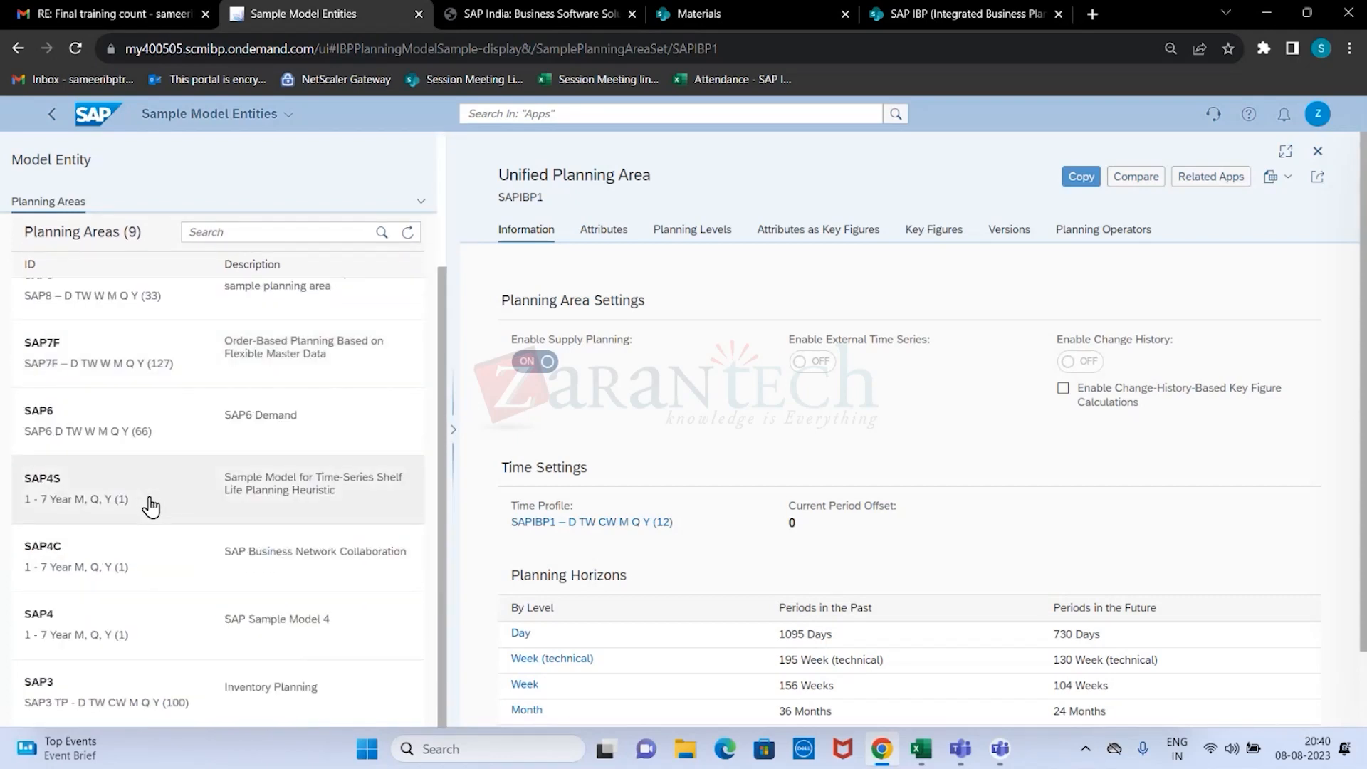
Examine the planning horizons of SAPIBP1, compare them with the MRO Sample Planning Area SAP9, and return to SAPIBP1.
{"action": "scroll", "coordinate": [149, 507], "scroll_direction": "up", "scroll_amount": 3}
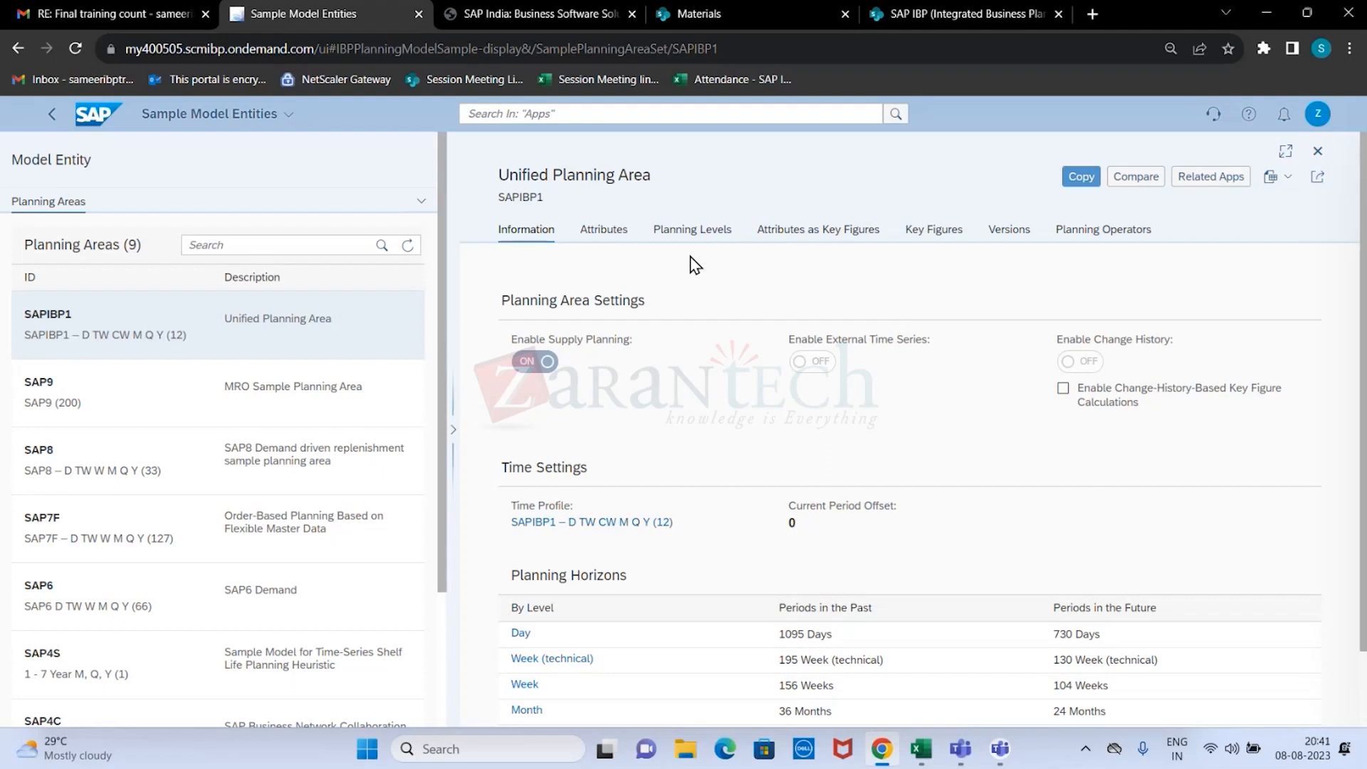
{"action": "scroll", "coordinate": [727, 401], "scroll_direction": "down", "scroll_amount": 2}
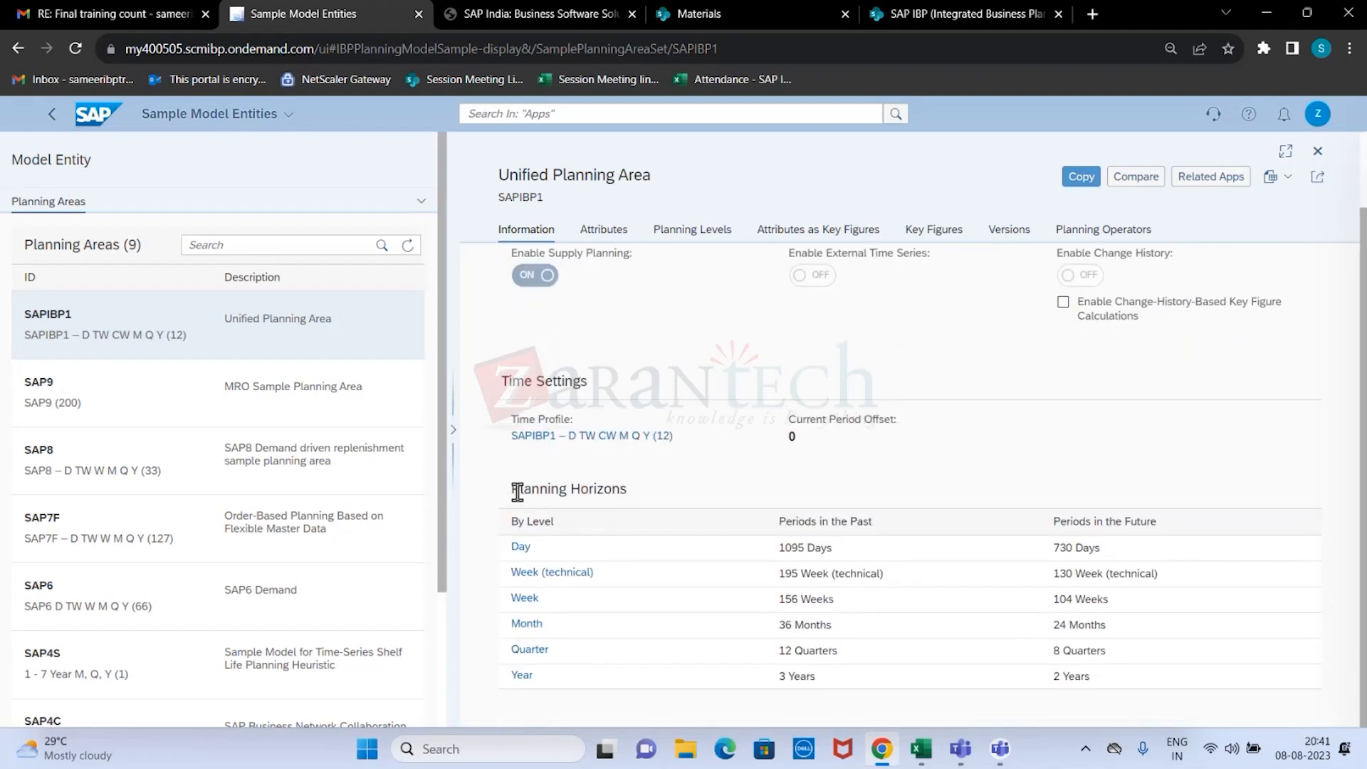
{"action": "left_click_drag", "start_coordinate": [518, 491], "coordinate": [673, 493]}
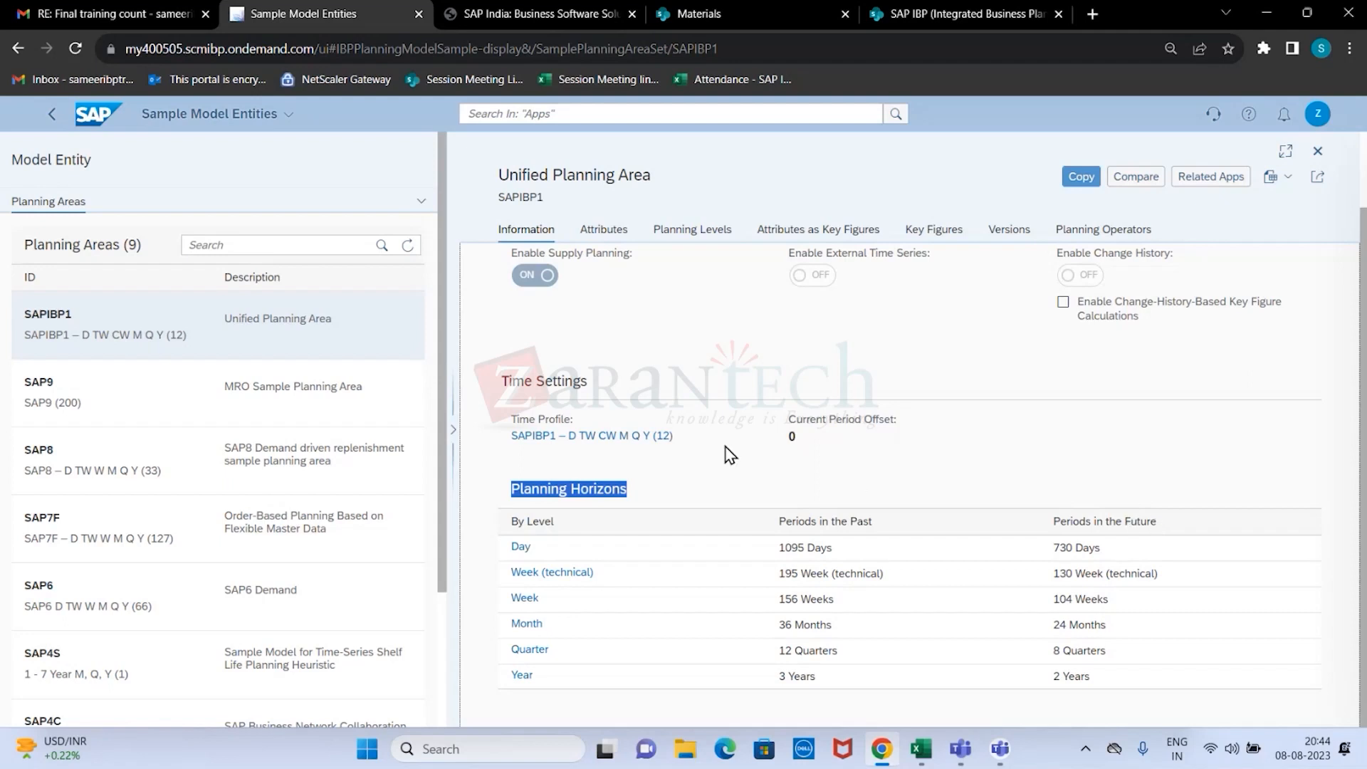
{"action": "left_click", "coordinate": [91, 417]}
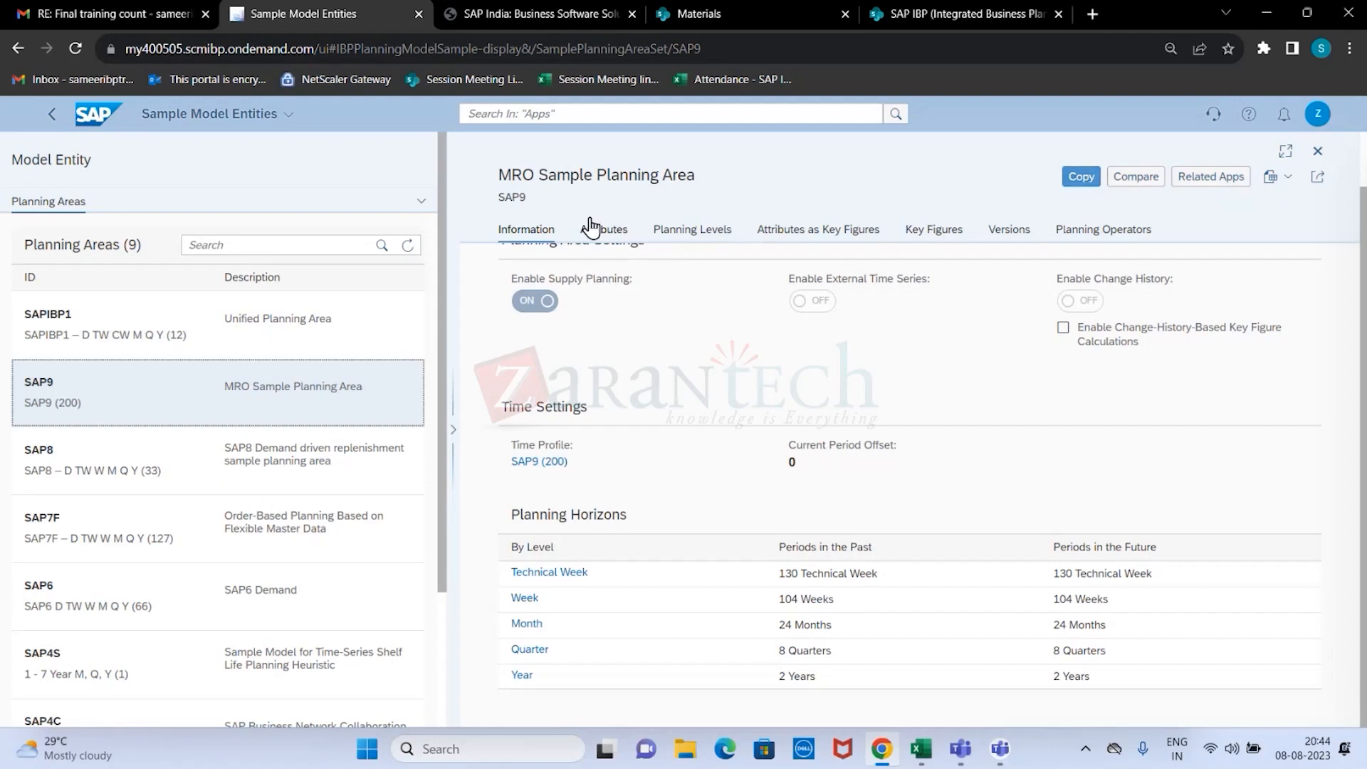
{"action": "left_click", "coordinate": [322, 319]}
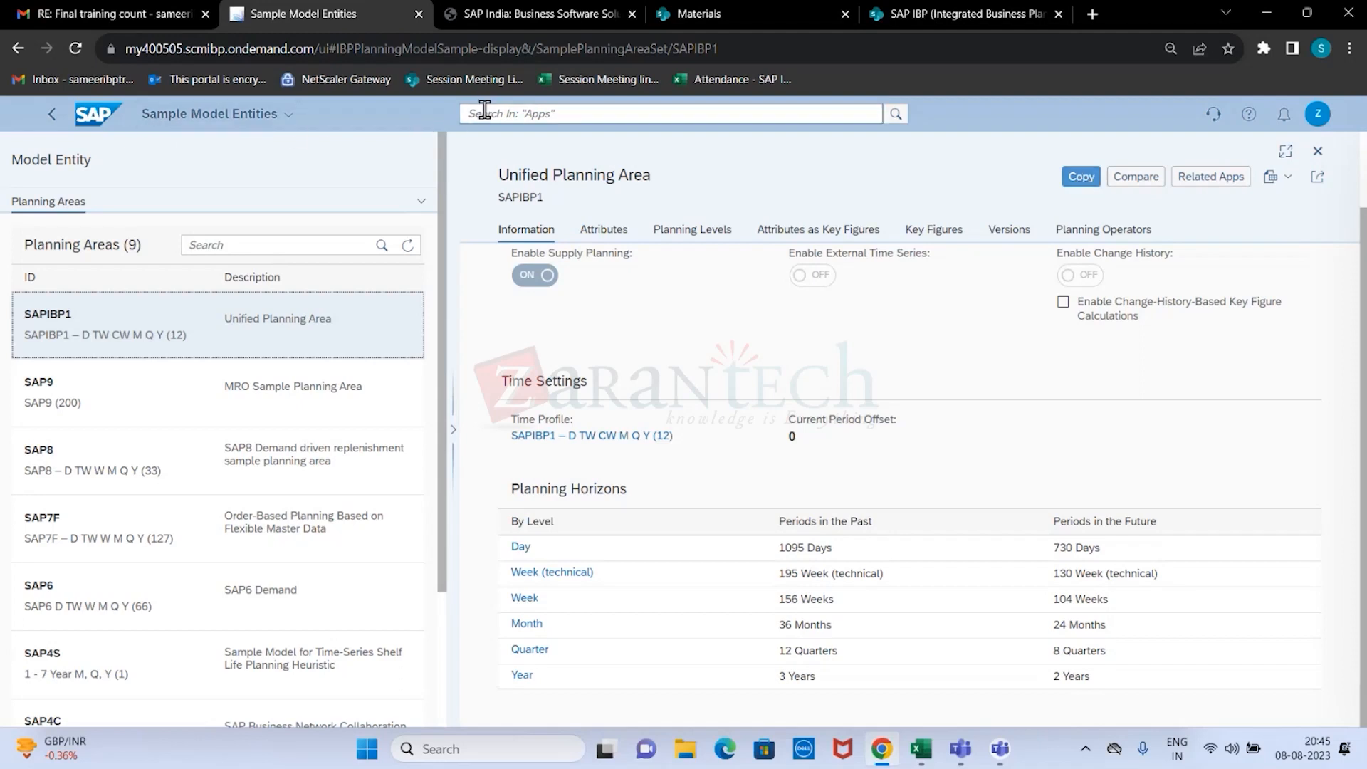
Search the home page apps for "SAMPLE" to show where the sample models app is found, and go back to the sample model entities.
{"action": "left_click", "coordinate": [44, 119]}
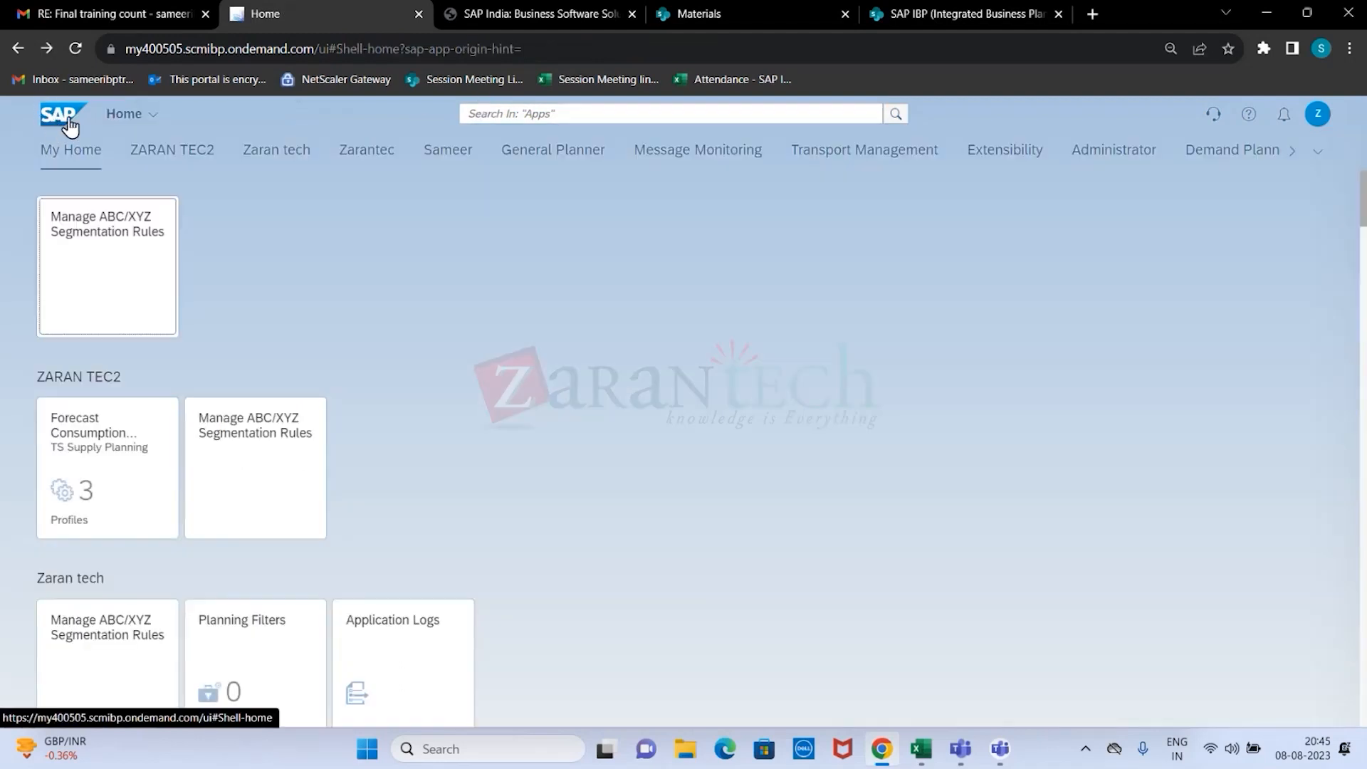
{"action": "left_click", "coordinate": [498, 117]}
{"action": "type", "text": "SAMPLE"}
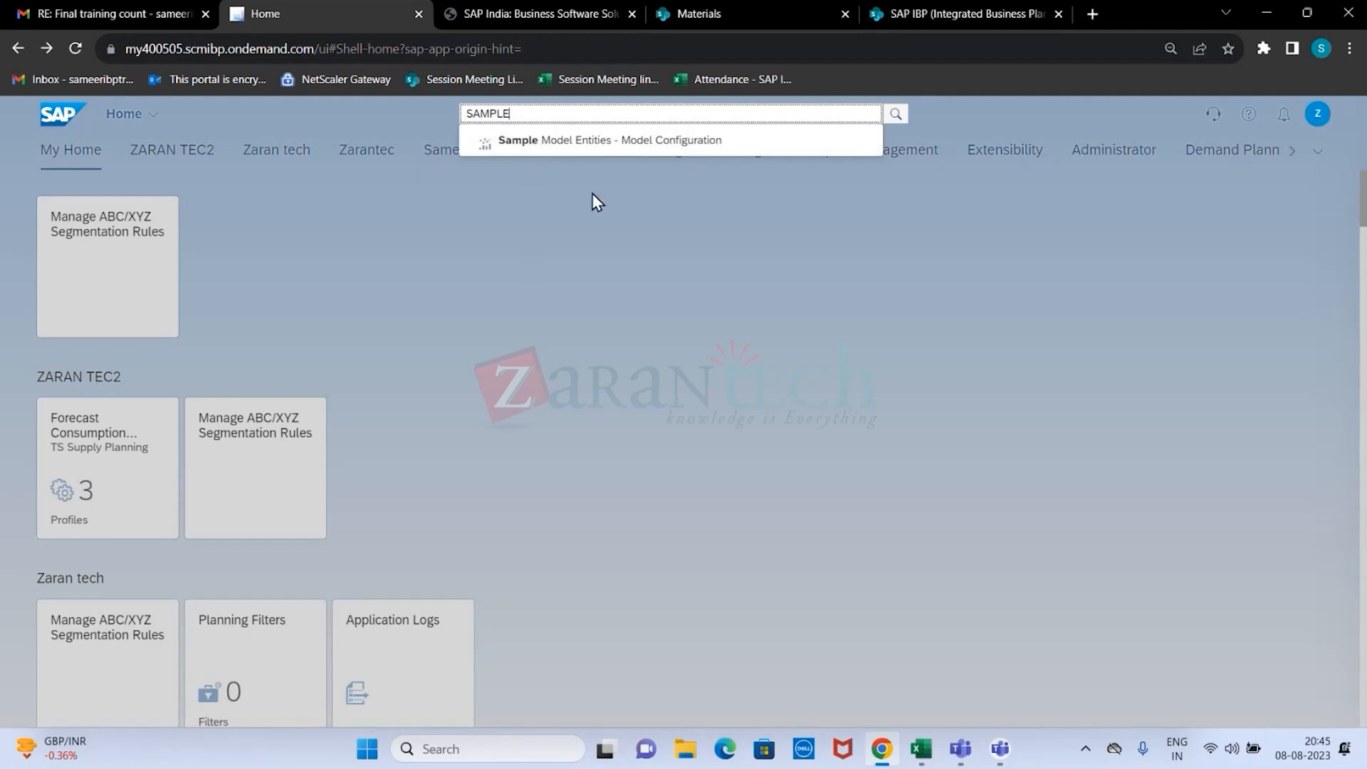
{"action": "left_click", "coordinate": [294, 160]}
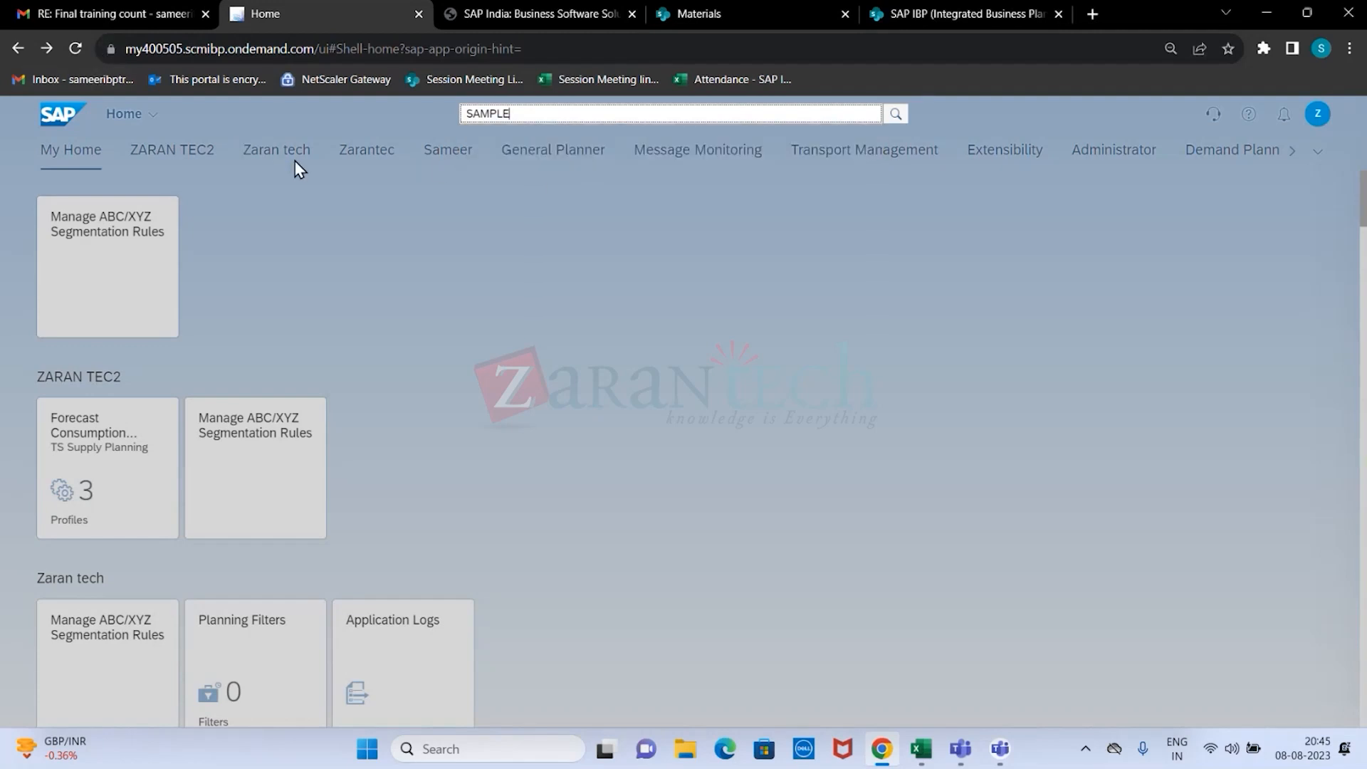
{"action": "left_click", "coordinate": [19, 48]}
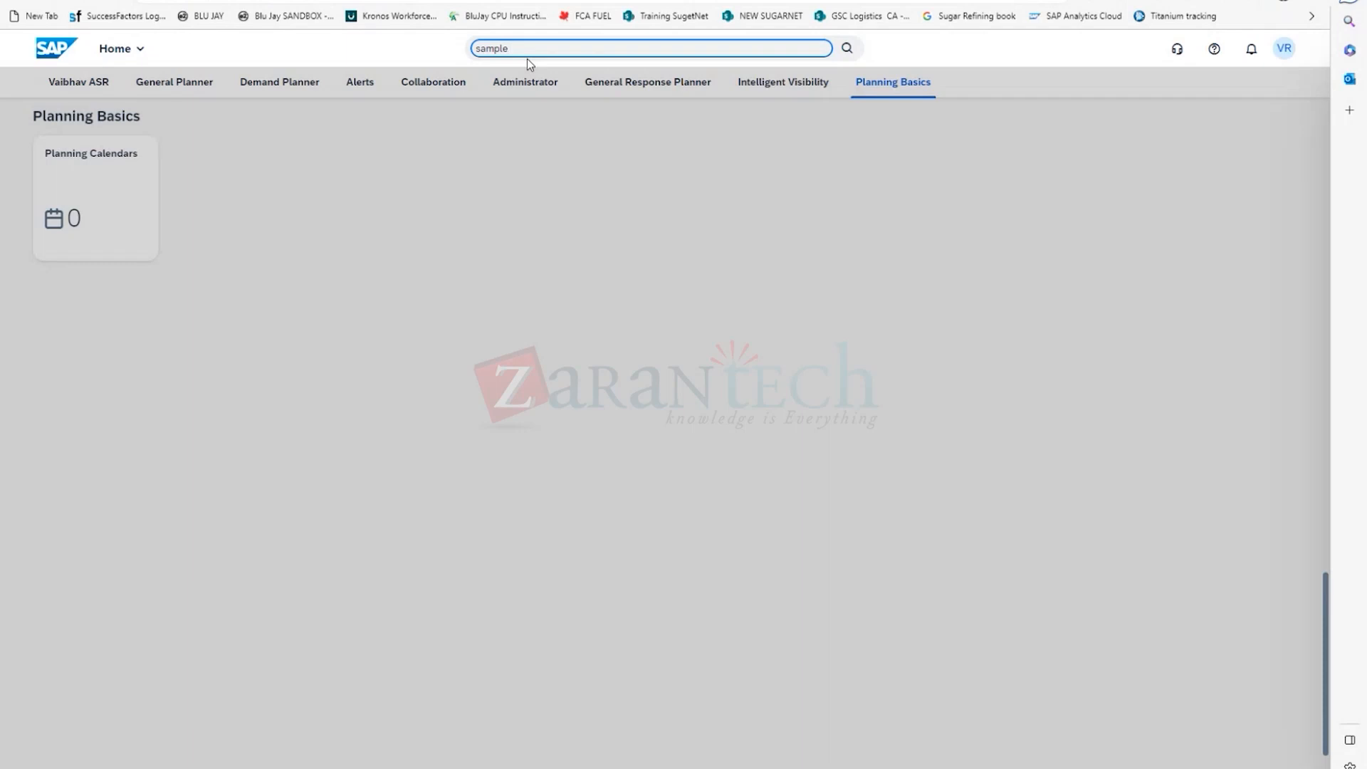
Look through the All My Apps list and the first home page group of the second SAP system.
{"action": "left_click", "coordinate": [104, 51]}
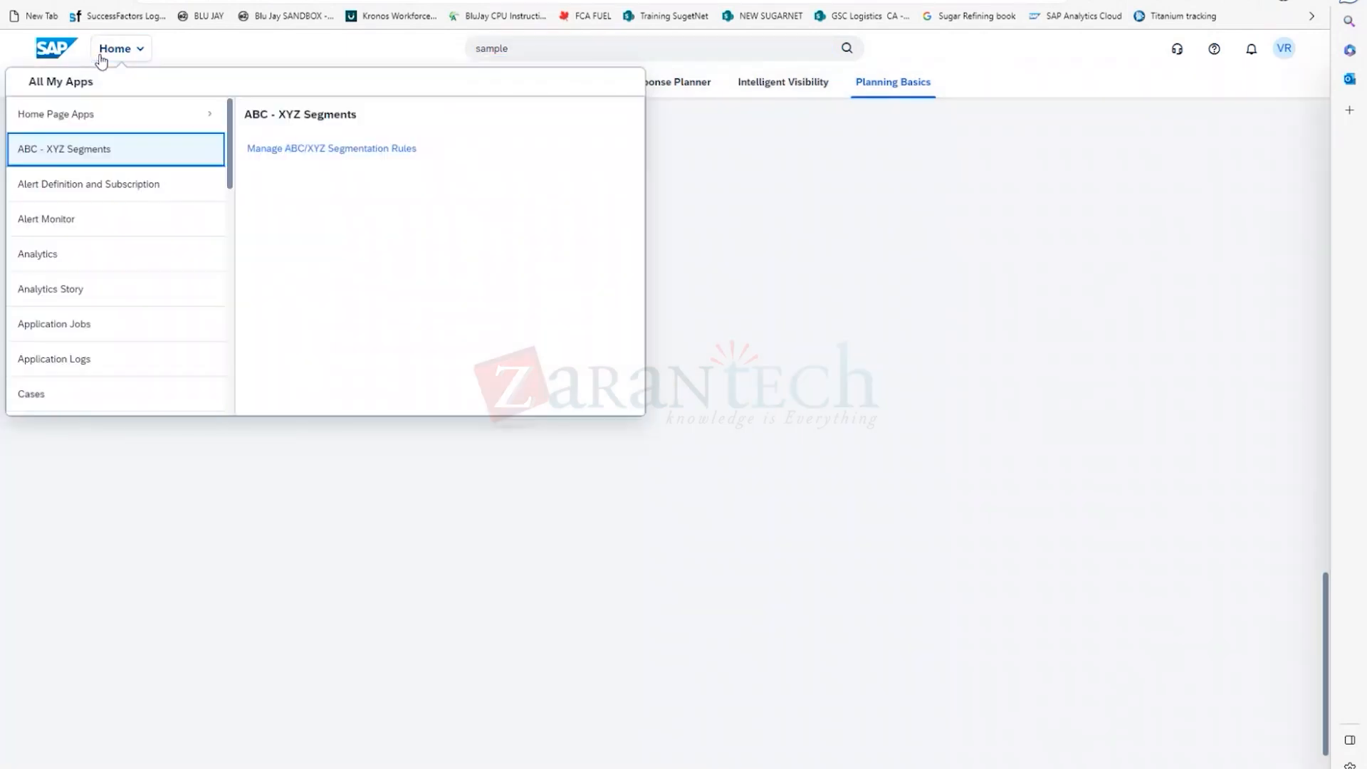
{"action": "left_click", "coordinate": [689, 282]}
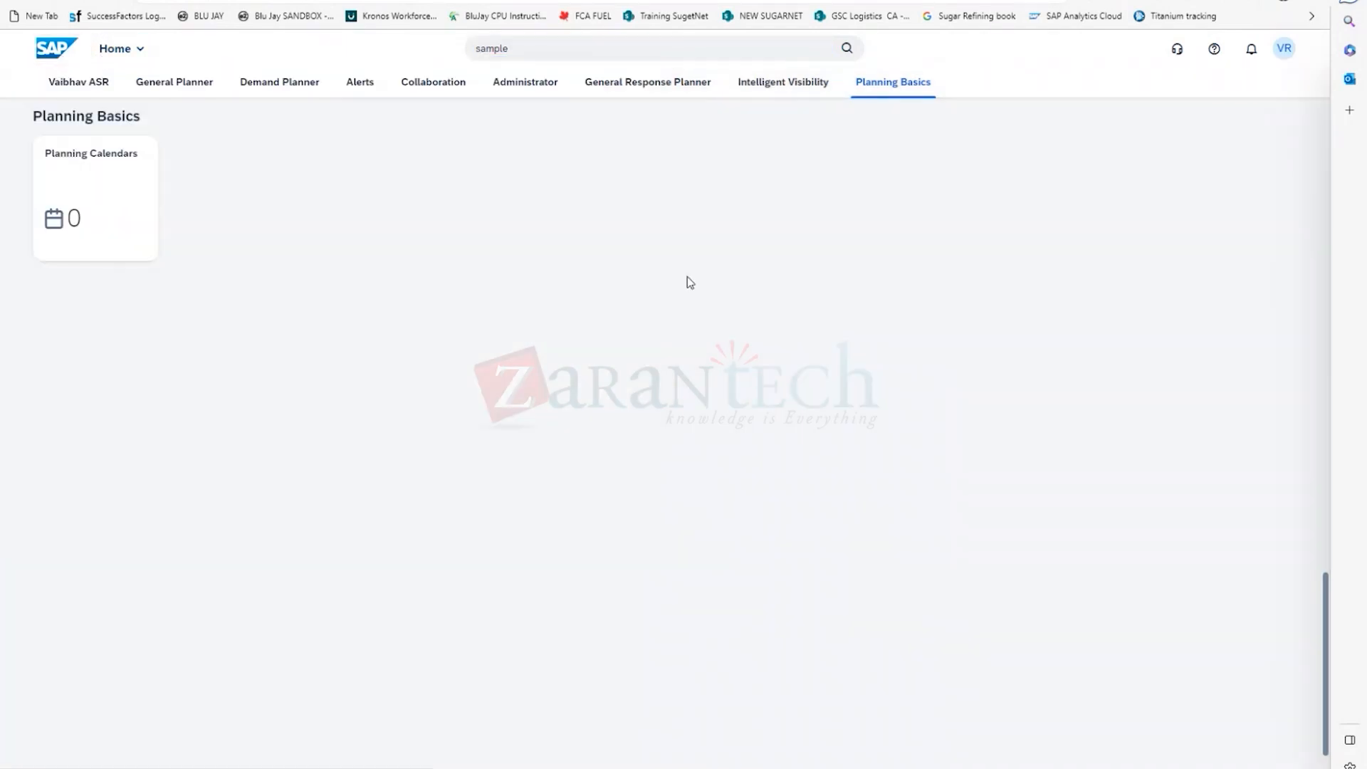
{"action": "left_click", "coordinate": [85, 83]}
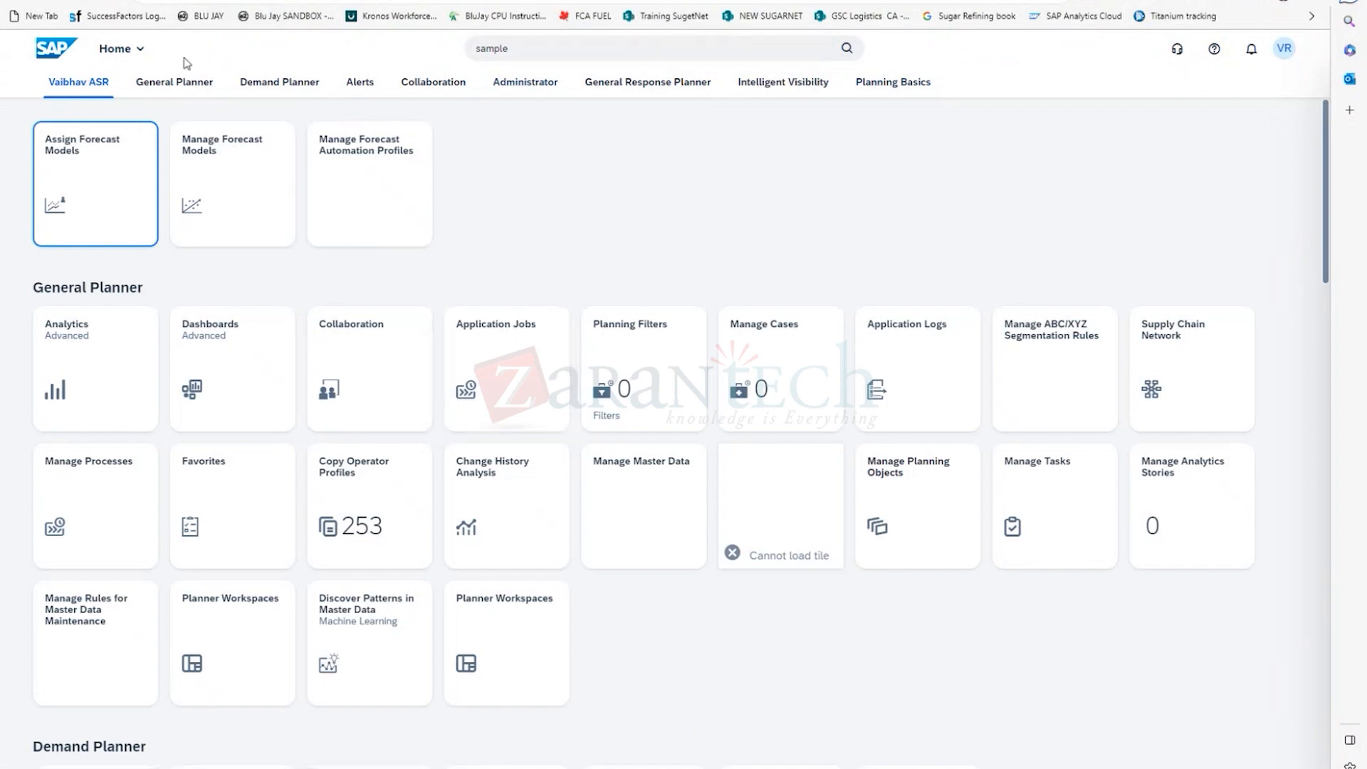
{"action": "left_click", "coordinate": [114, 53]}
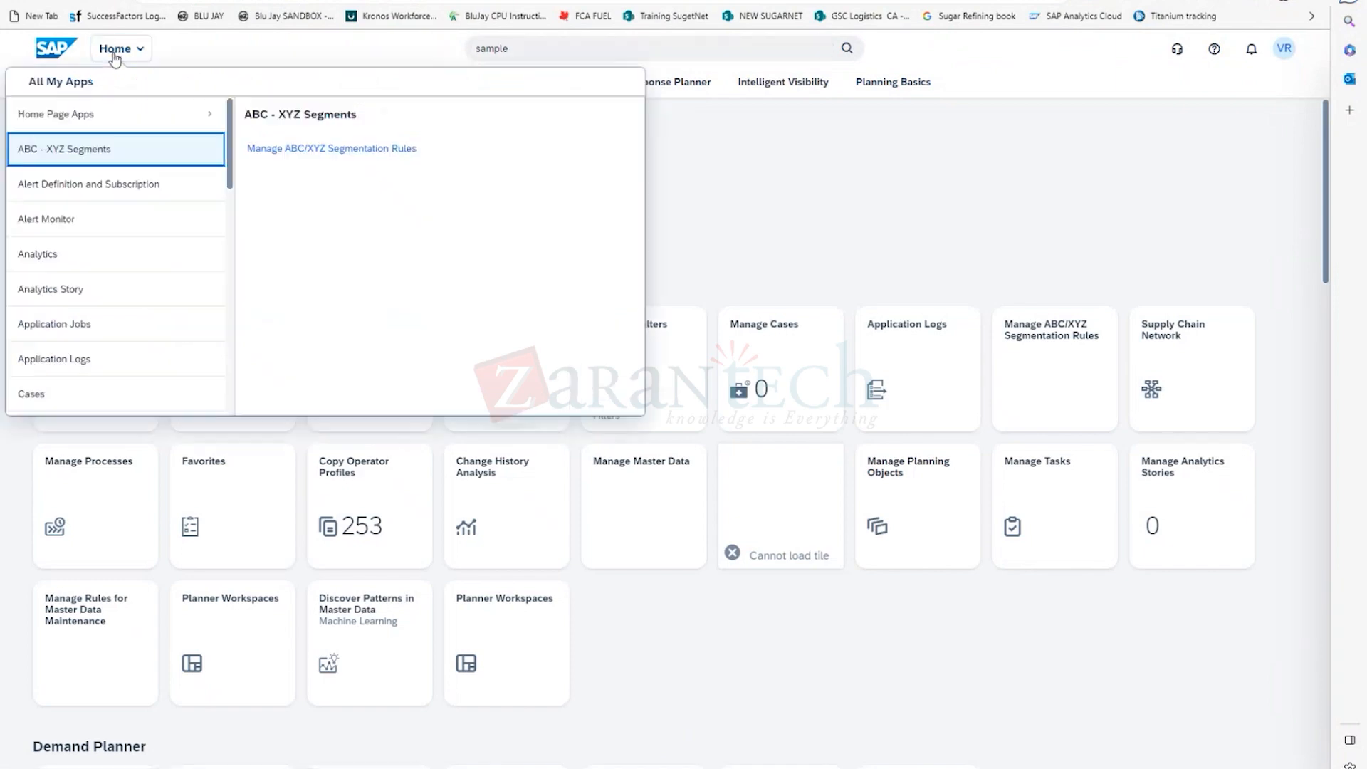
{"action": "left_click", "coordinate": [93, 121]}
Search the apps of this system for "sample" and return to the home page.
{"action": "left_click", "coordinate": [676, 47]}
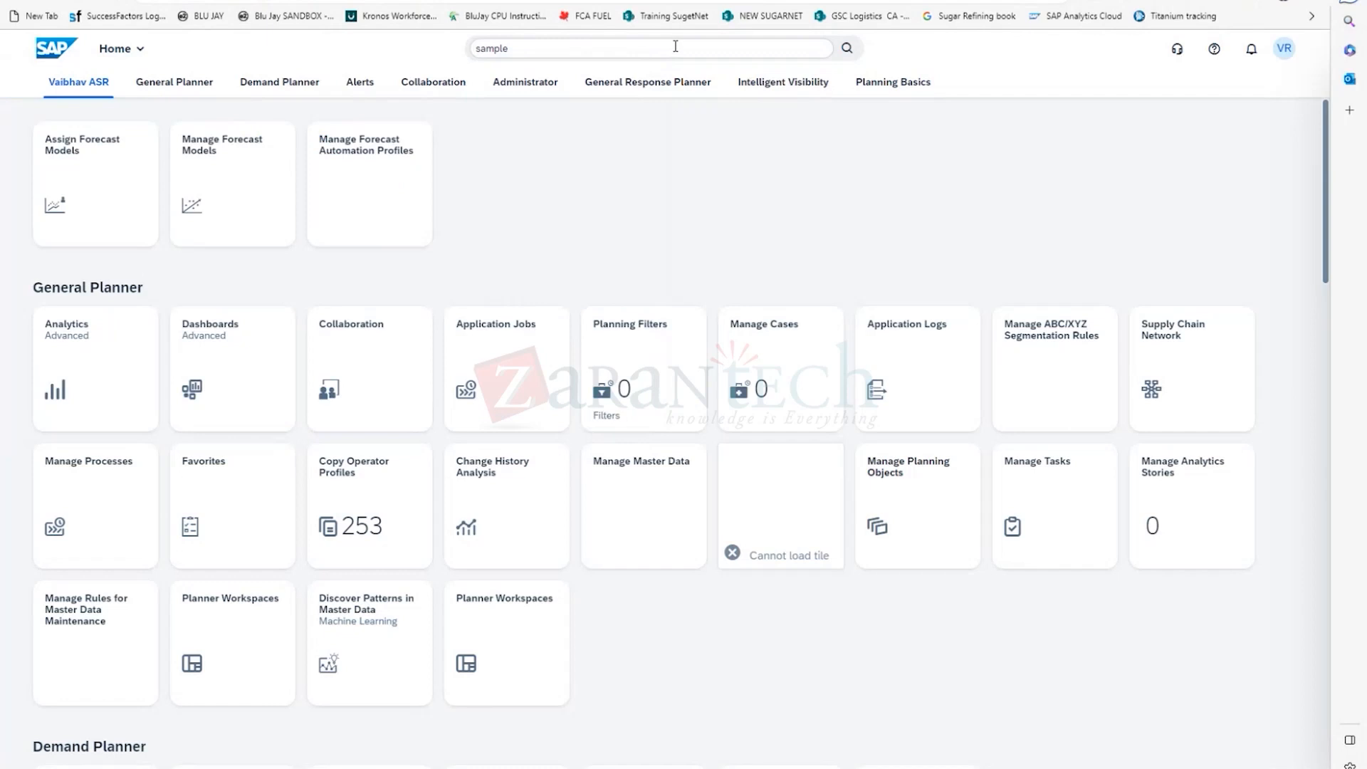
{"action": "left_click", "coordinate": [676, 47]}
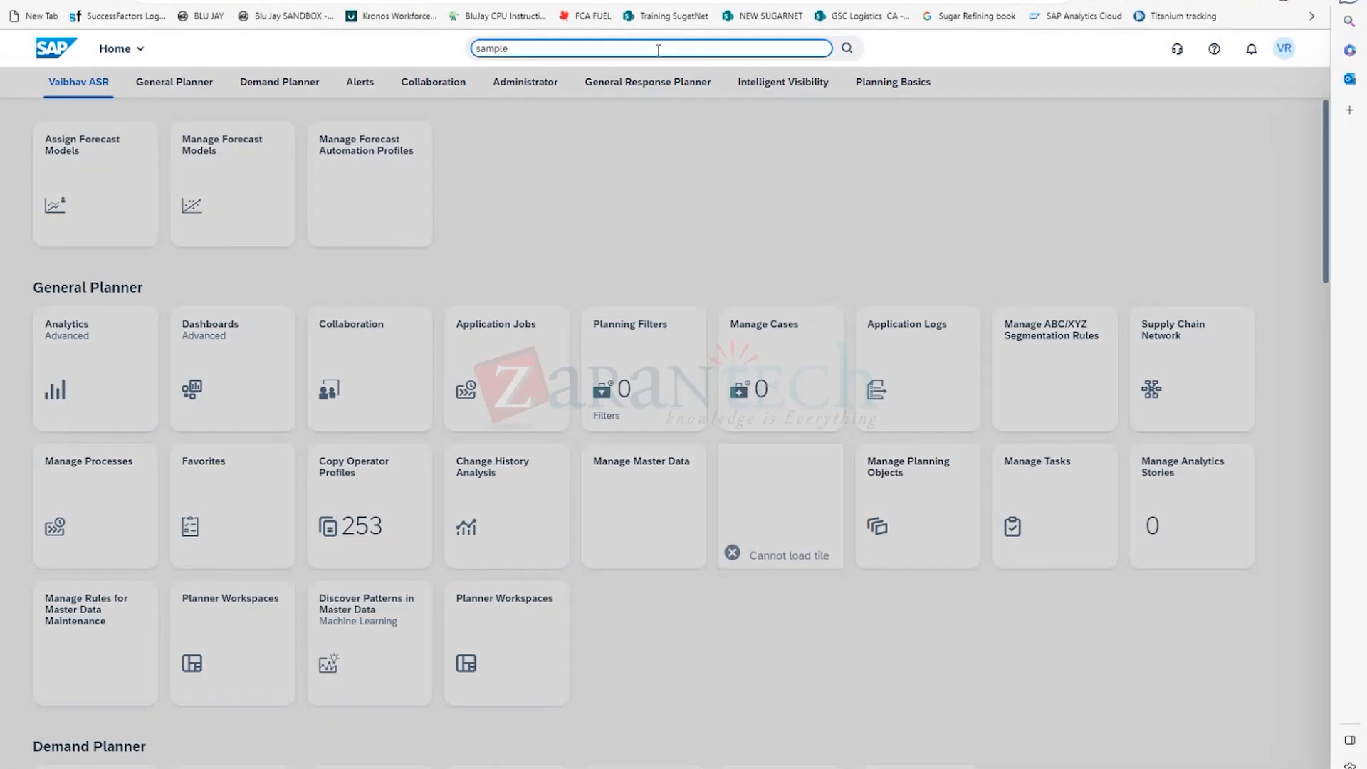
{"action": "key", "text": "Return"}
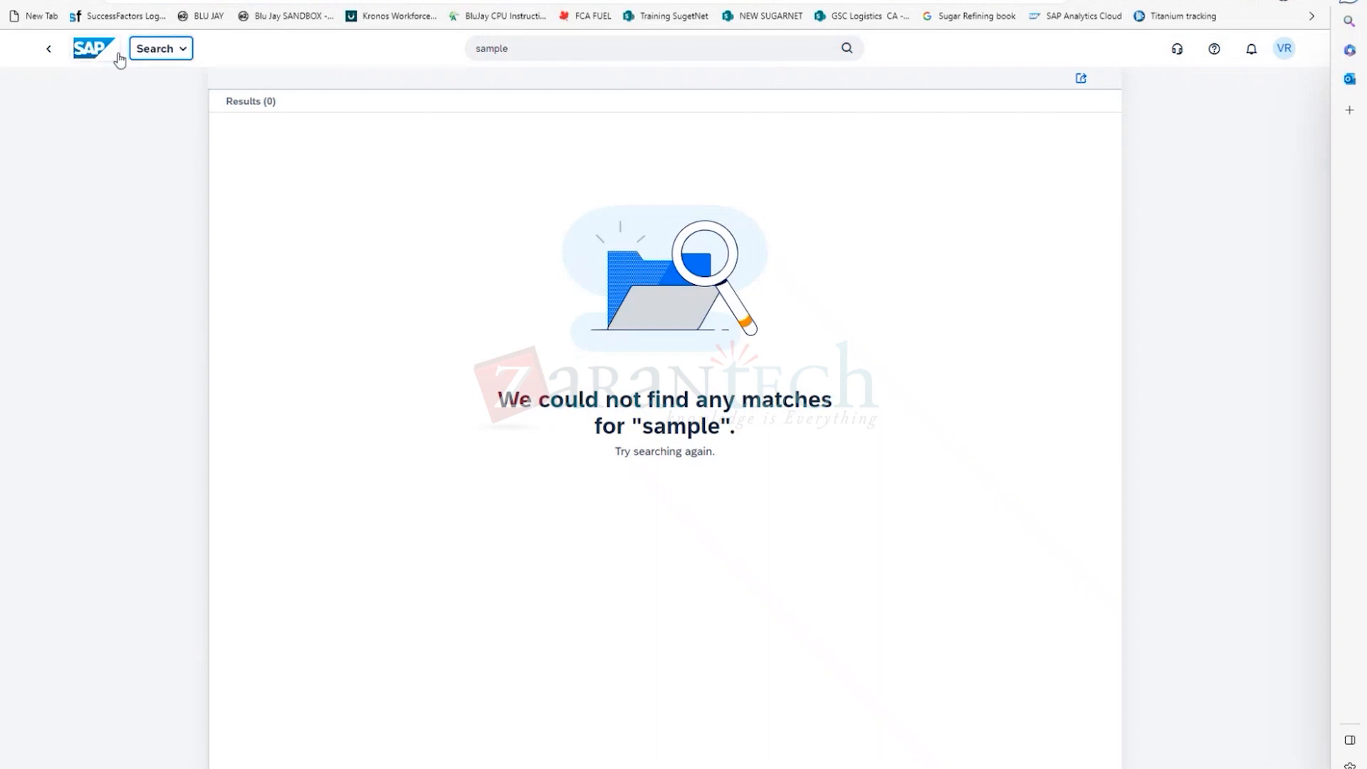
{"action": "left_click", "coordinate": [92, 50]}
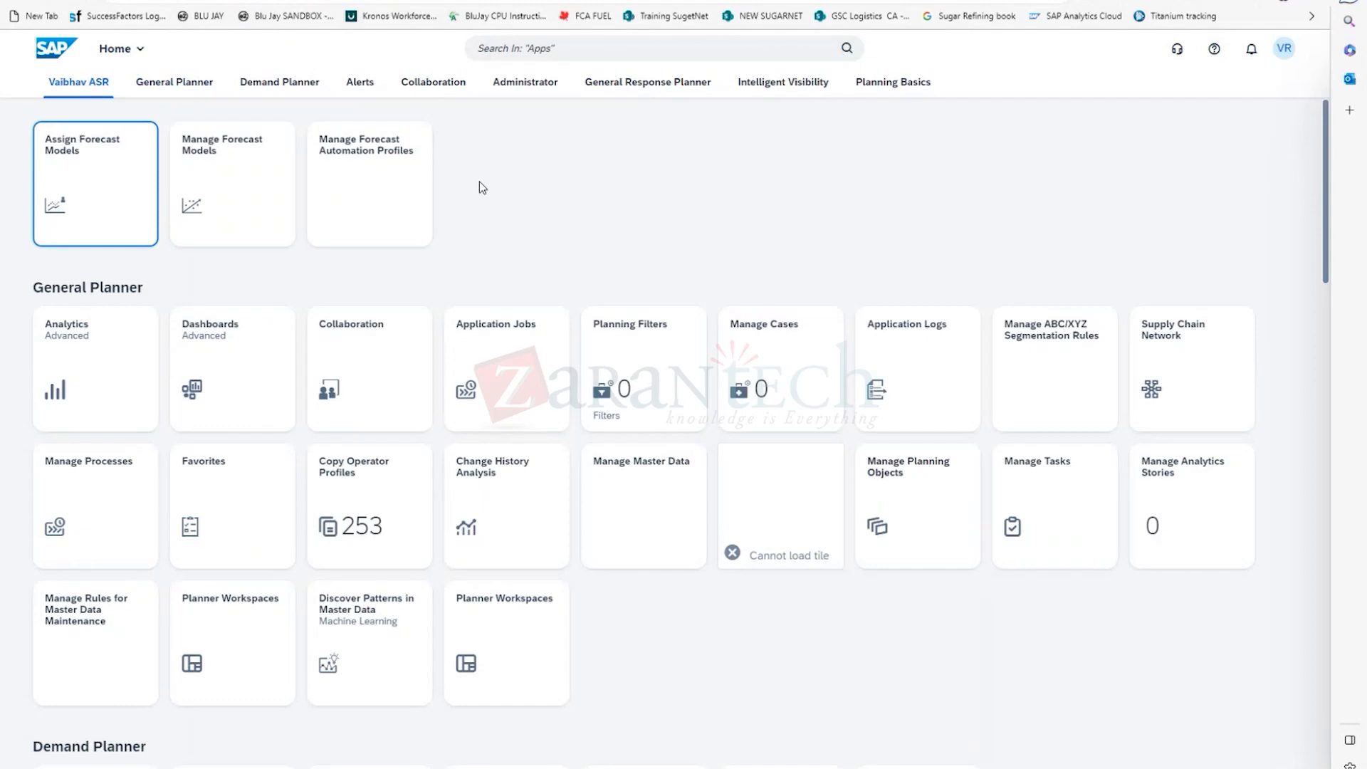
Search the apps for "model", return to the home page and activate the app search again.
{"action": "left_click", "coordinate": [501, 53]}
{"action": "type", "text": "model"}
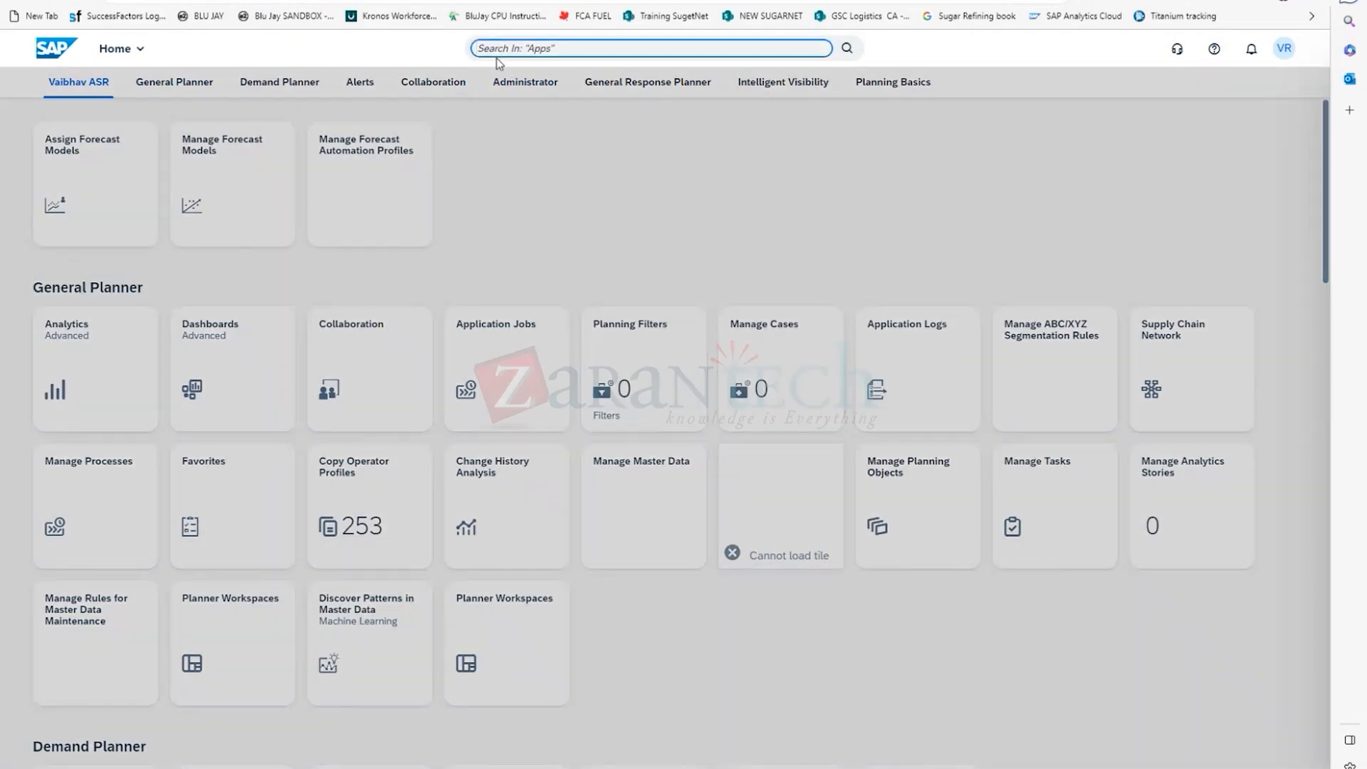
{"action": "type", "text": " configurati"}
{"action": "key", "text": "BackSpace"}
{"action": "key", "text": "BackSpace"}
{"action": "key", "text": "BackSpace"}
{"action": "key", "text": "BackSpace"}
{"action": "key", "text": "BackSpace"}
{"action": "key", "text": "BackSpace"}
{"action": "key", "text": "Return"}
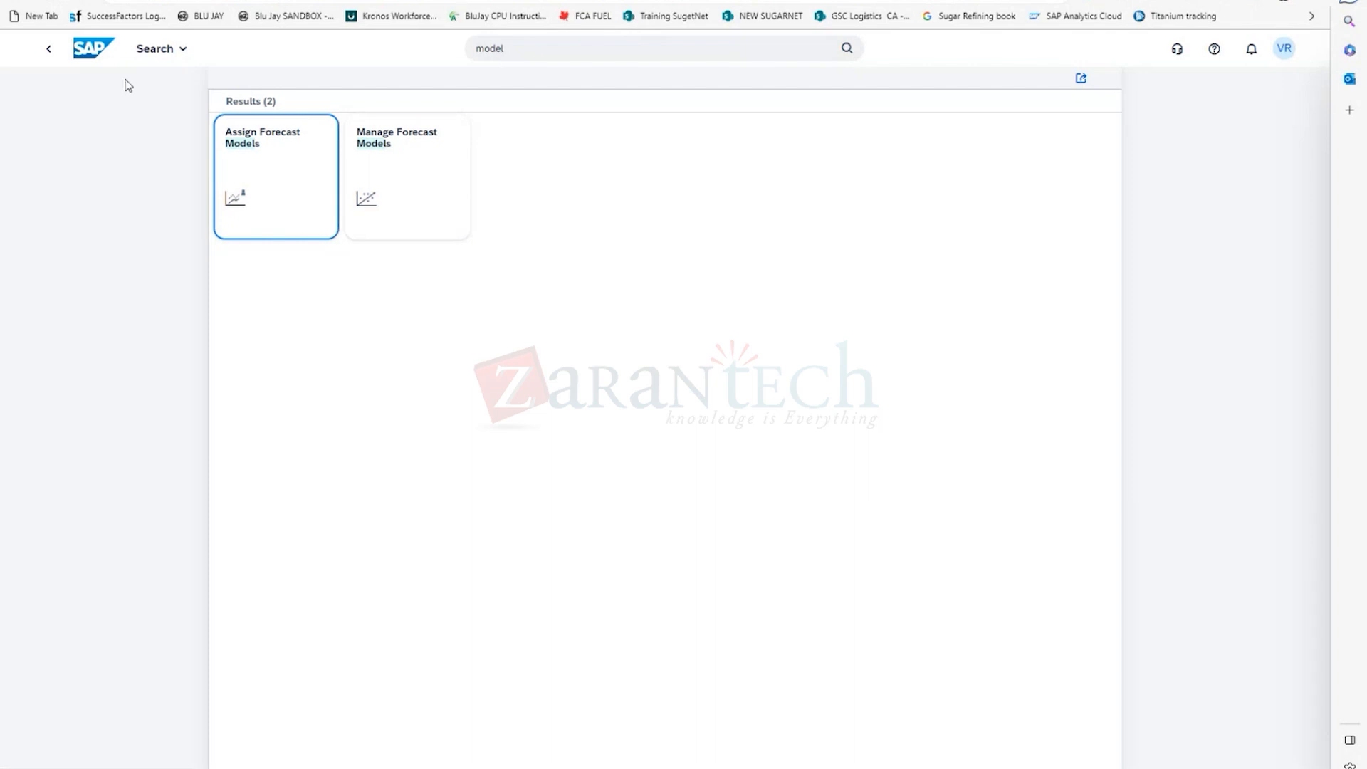
{"action": "left_click", "coordinate": [26, 1]}
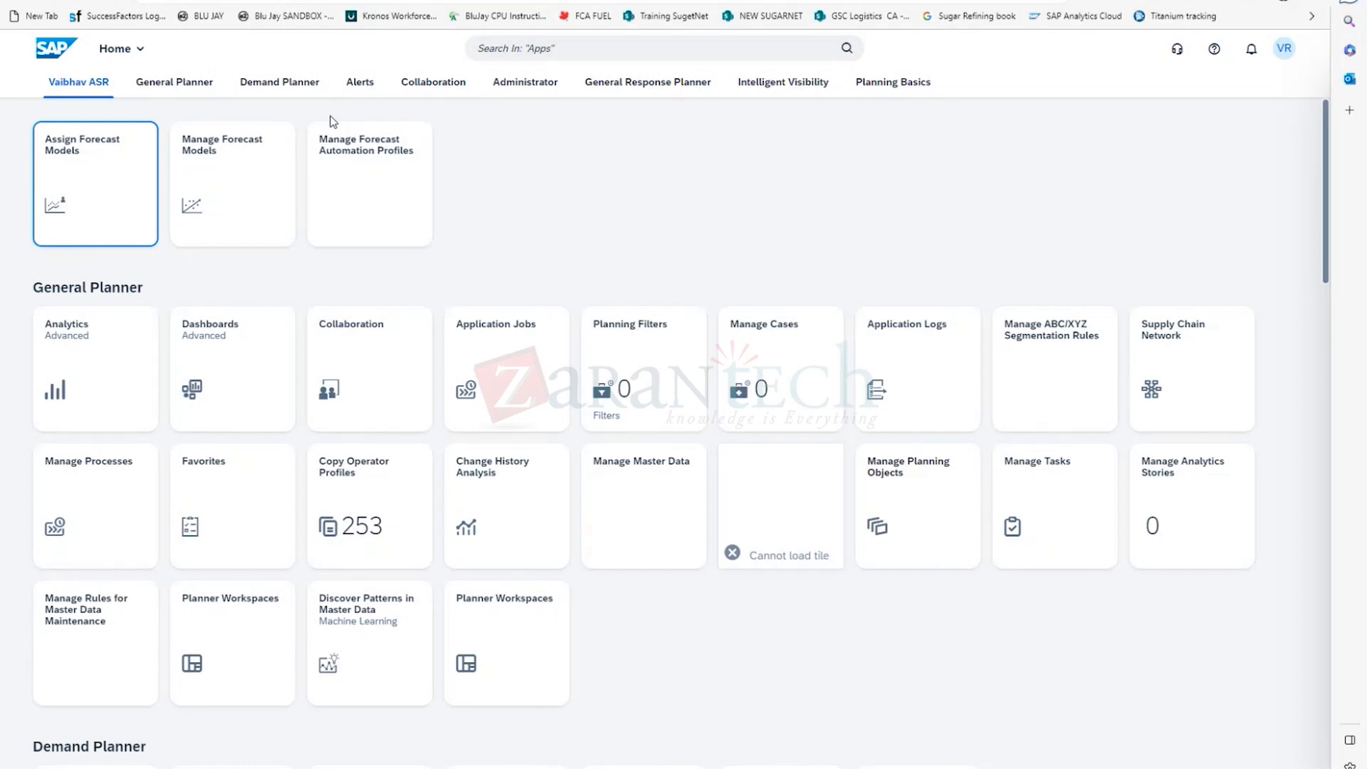
{"action": "left_click", "coordinate": [498, 50]}
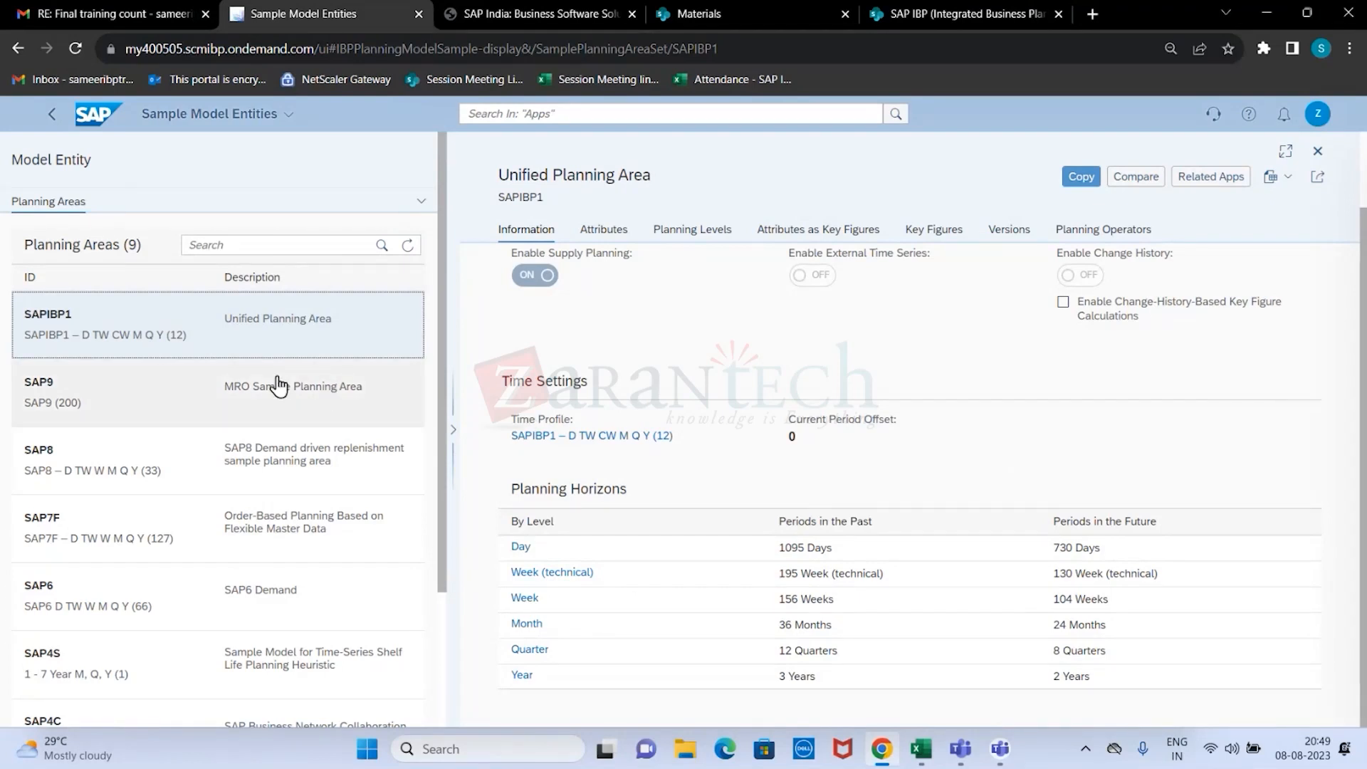
Return to the first system's home page, search the apps for "SAMPLE" and open Sample Model Entities - Model Configuration.
{"action": "left_click", "coordinate": [62, 125]}
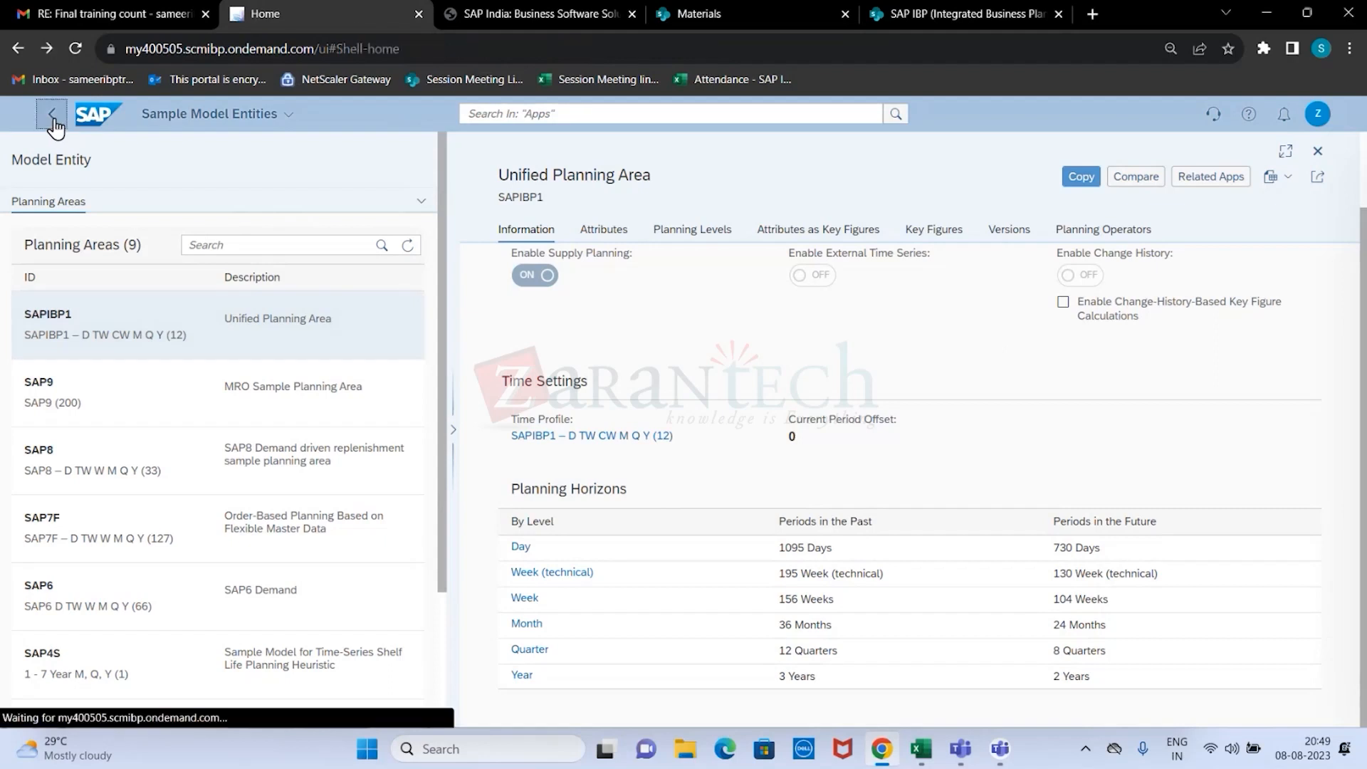
{"action": "left_click", "coordinate": [525, 115]}
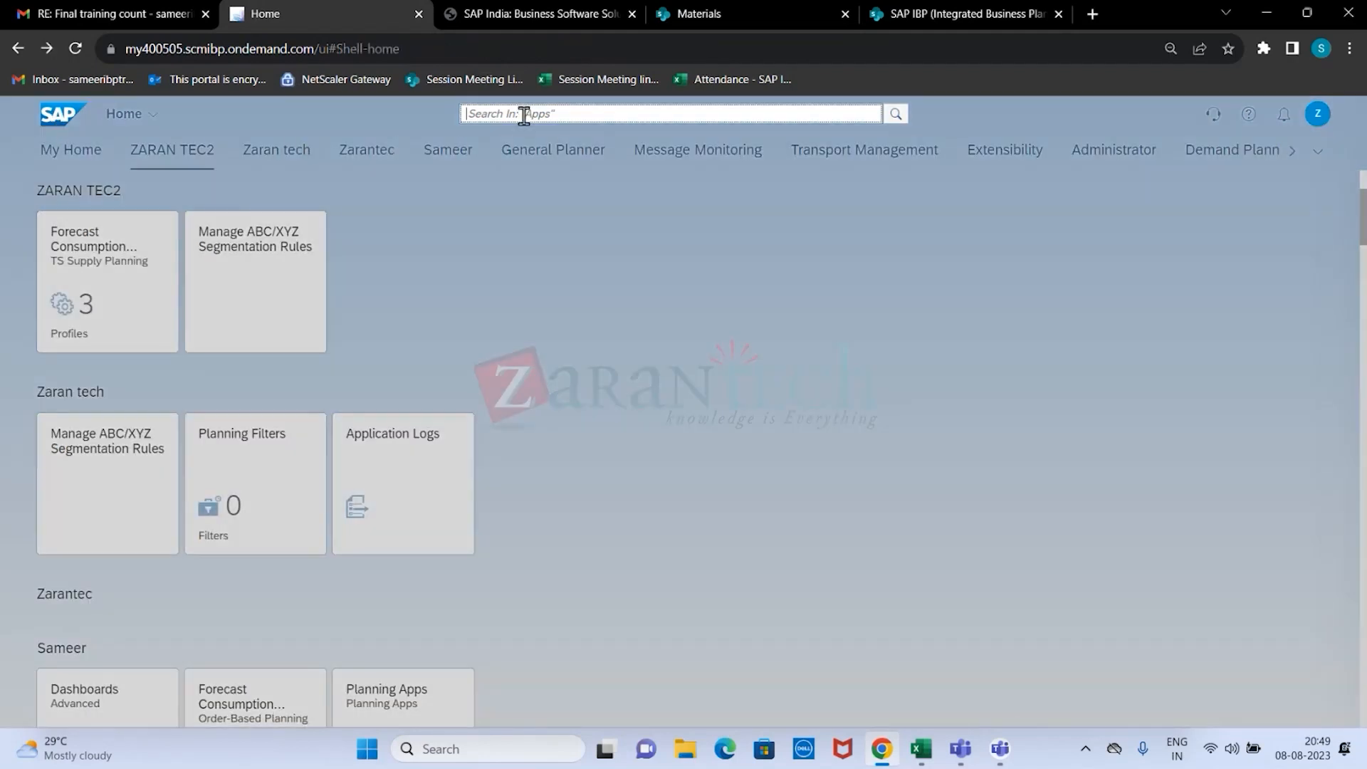
{"action": "type", "text": "SAMPLE"}
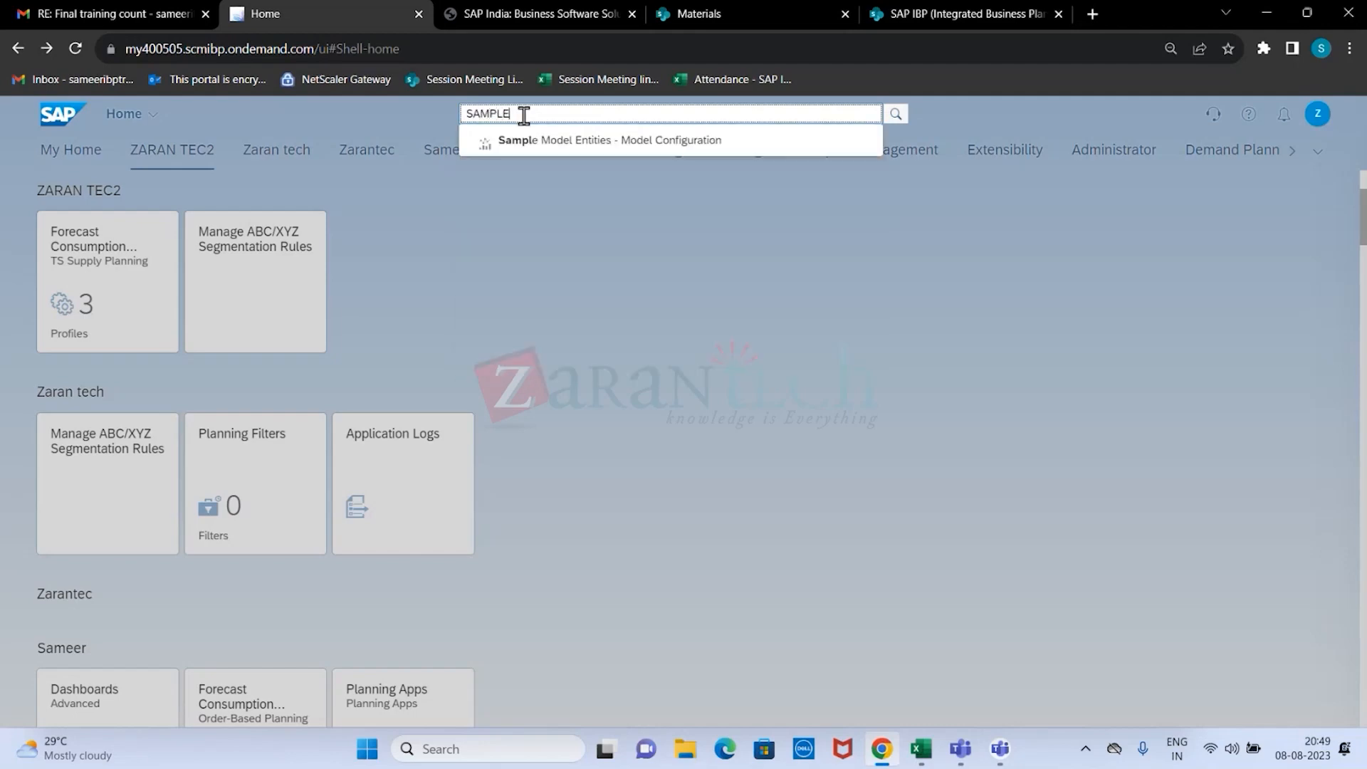
{"action": "left_click", "coordinate": [560, 142]}
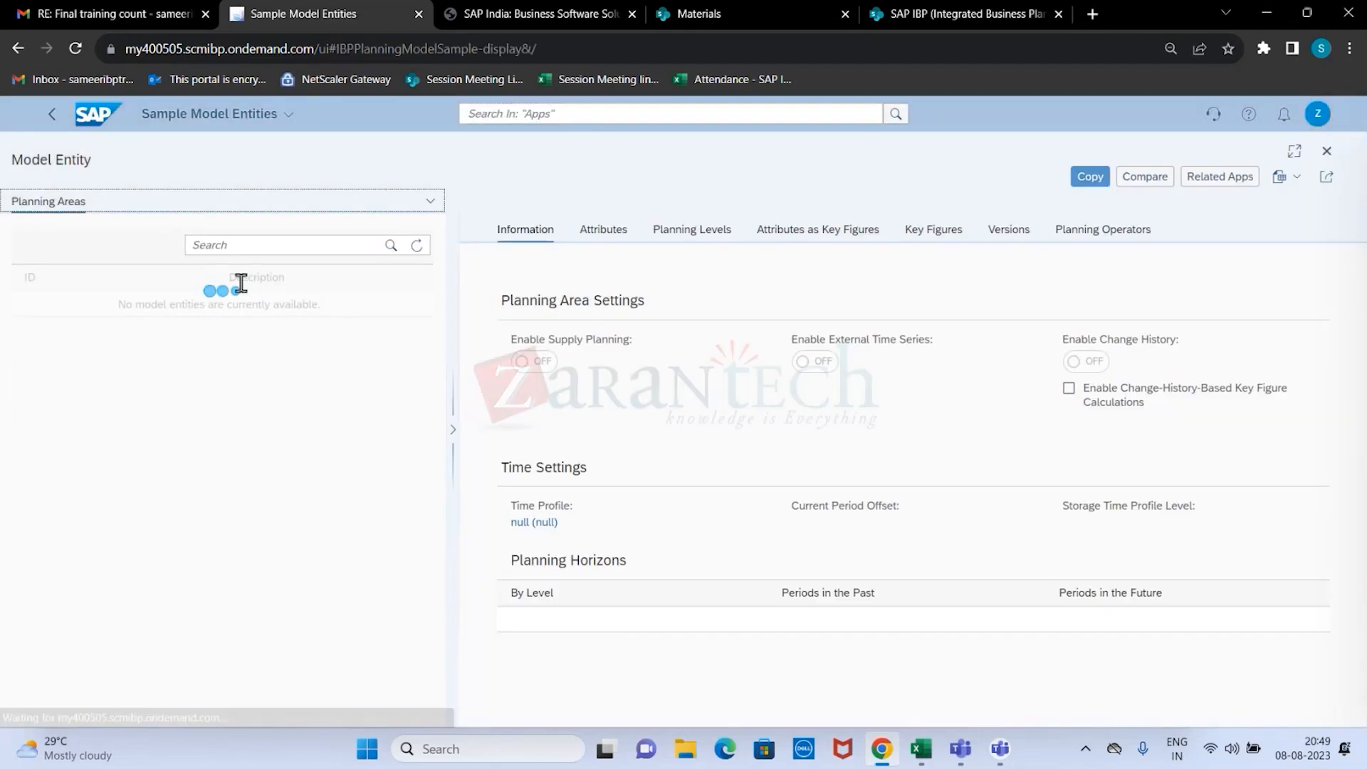
Review the SAPIBP1 information and its Copy Planning Area options, preview the Create New Planning Area form and return to the options.
{"action": "scroll", "coordinate": [590, 617], "scroll_direction": "down", "scroll_amount": 1}
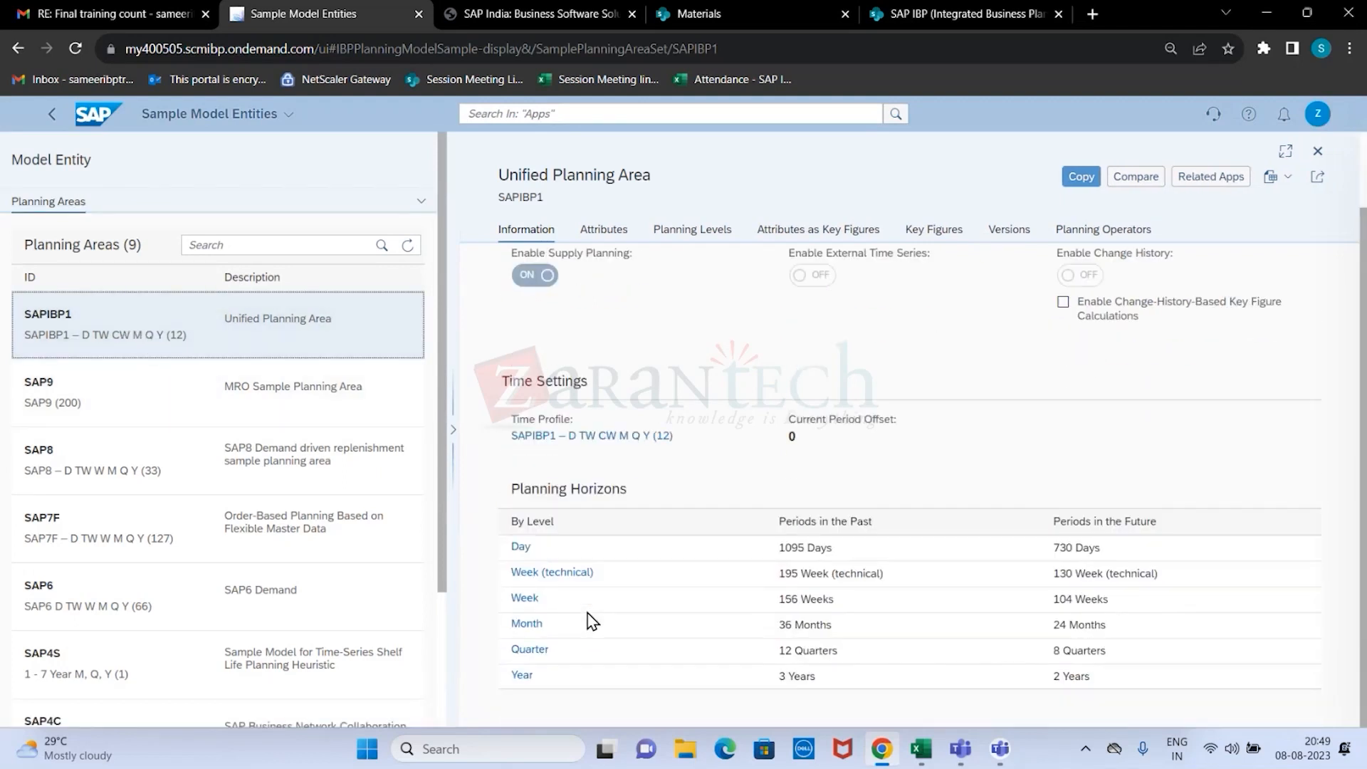
{"action": "scroll", "coordinate": [721, 532], "scroll_direction": "up", "scroll_amount": 1}
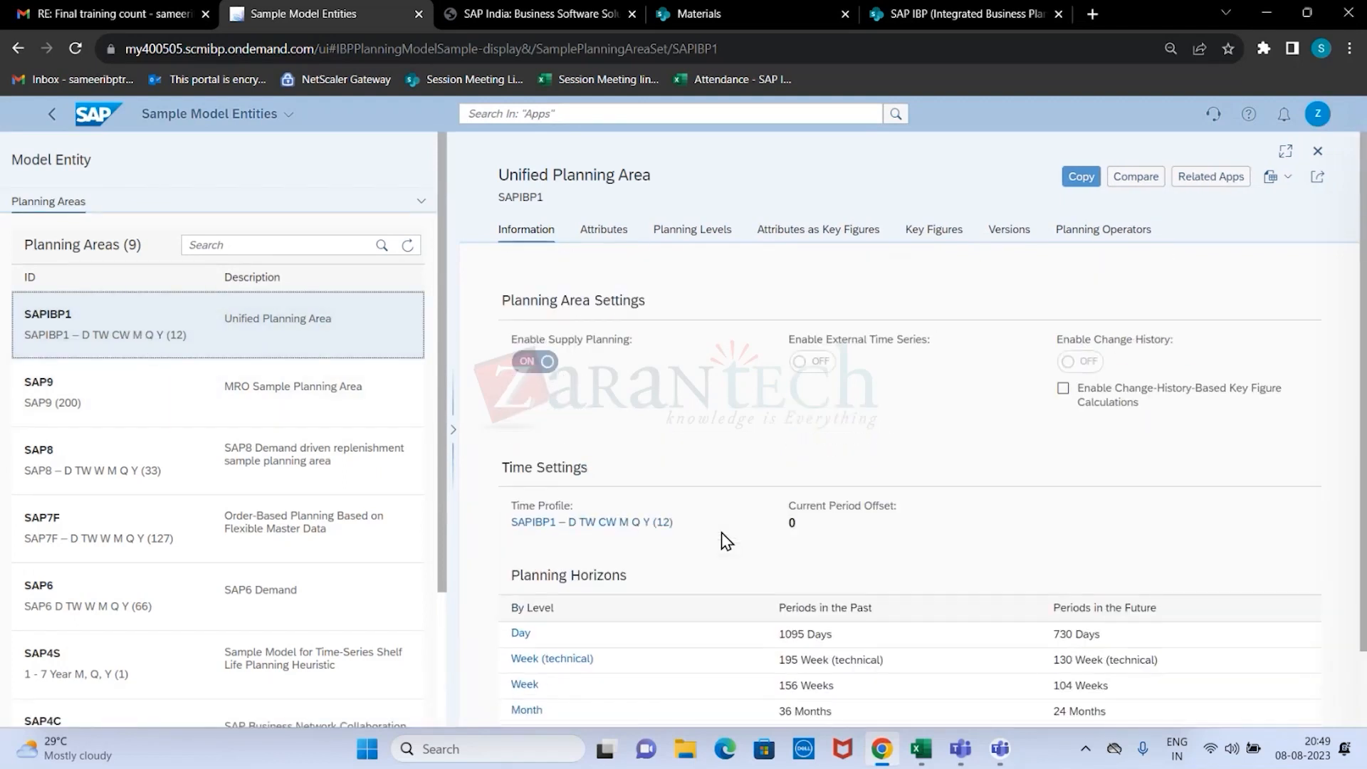
{"action": "left_click", "coordinate": [1081, 178]}
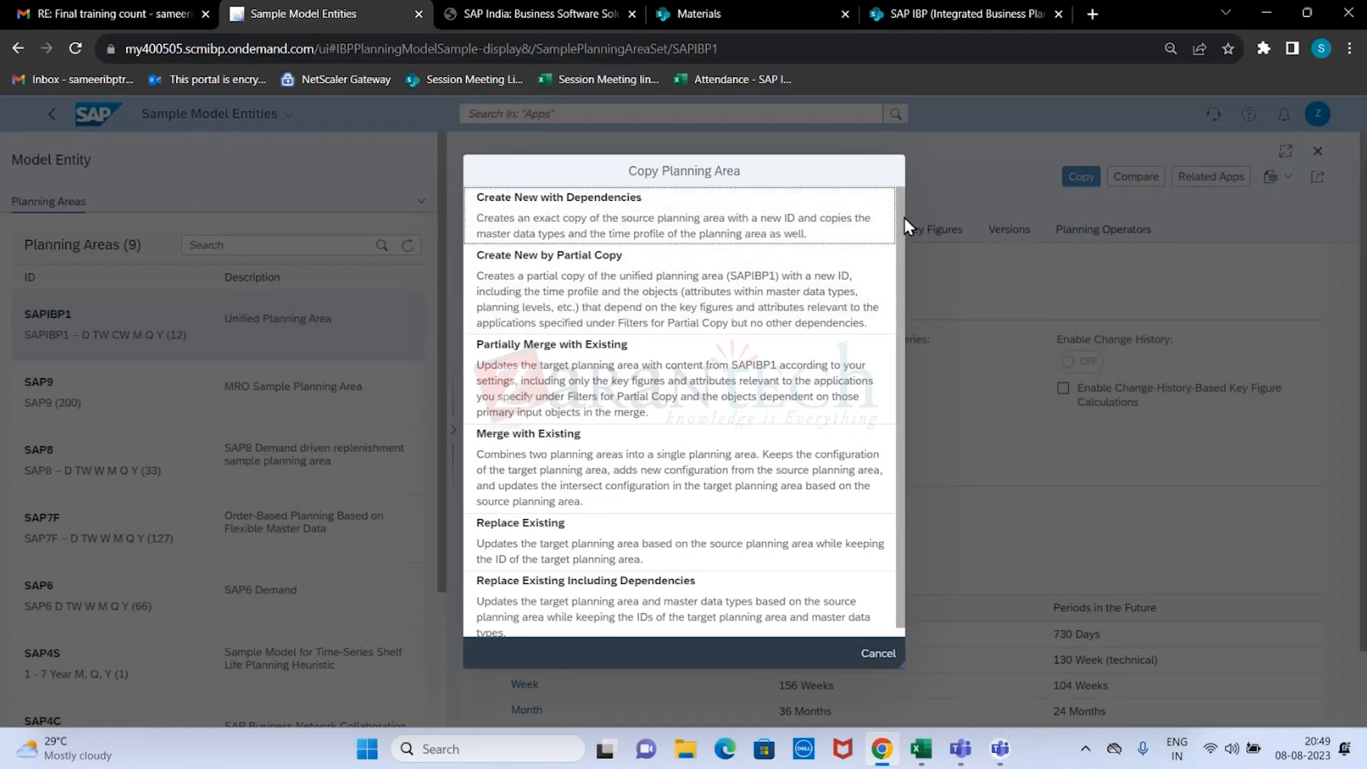
{"action": "scroll", "coordinate": [904, 217], "scroll_direction": "down", "scroll_amount": 1}
{"action": "scroll", "coordinate": [522, 242], "scroll_direction": "up", "scroll_amount": 1}
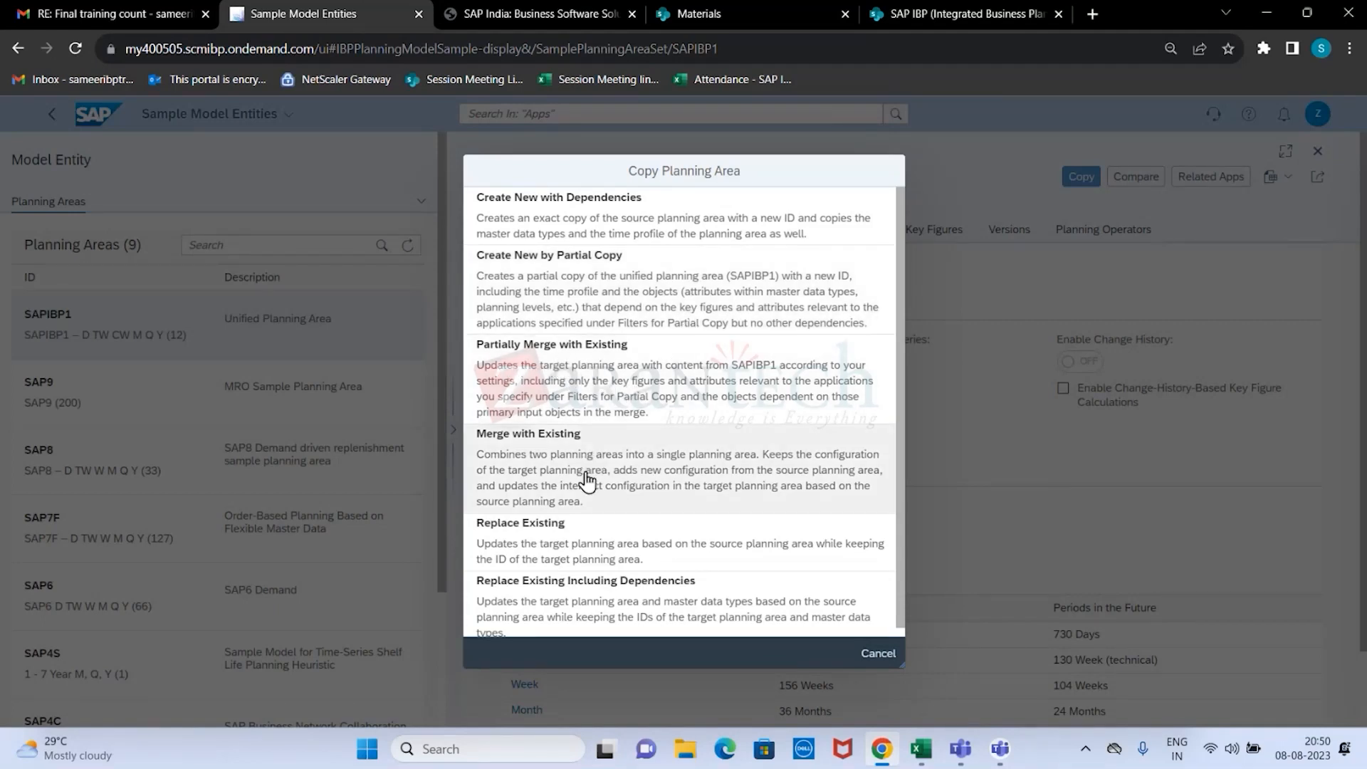
{"action": "scroll", "coordinate": [554, 486], "scroll_direction": "down", "scroll_amount": 1}
{"action": "scroll", "coordinate": [552, 483], "scroll_direction": "up", "scroll_amount": 1}
{"action": "left_click", "coordinate": [578, 228]}
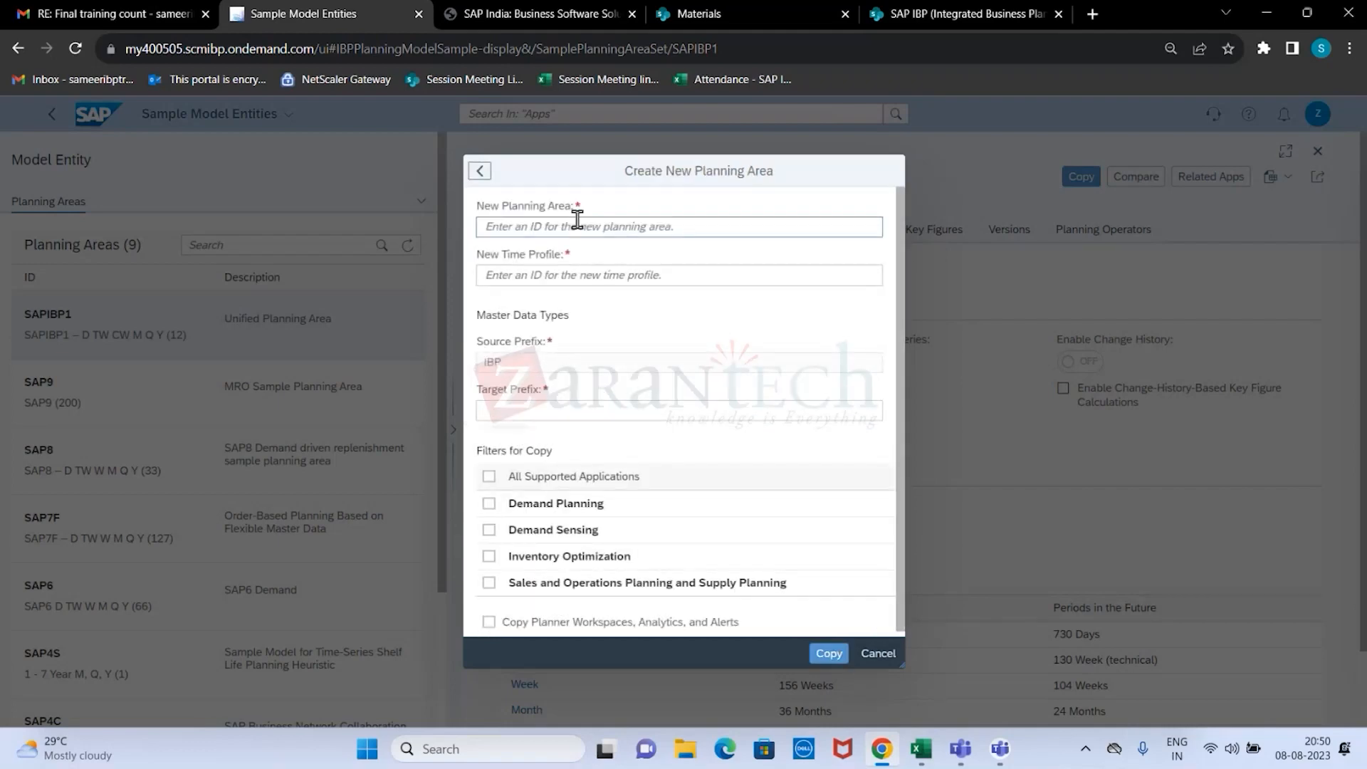
{"action": "left_click", "coordinate": [480, 171]}
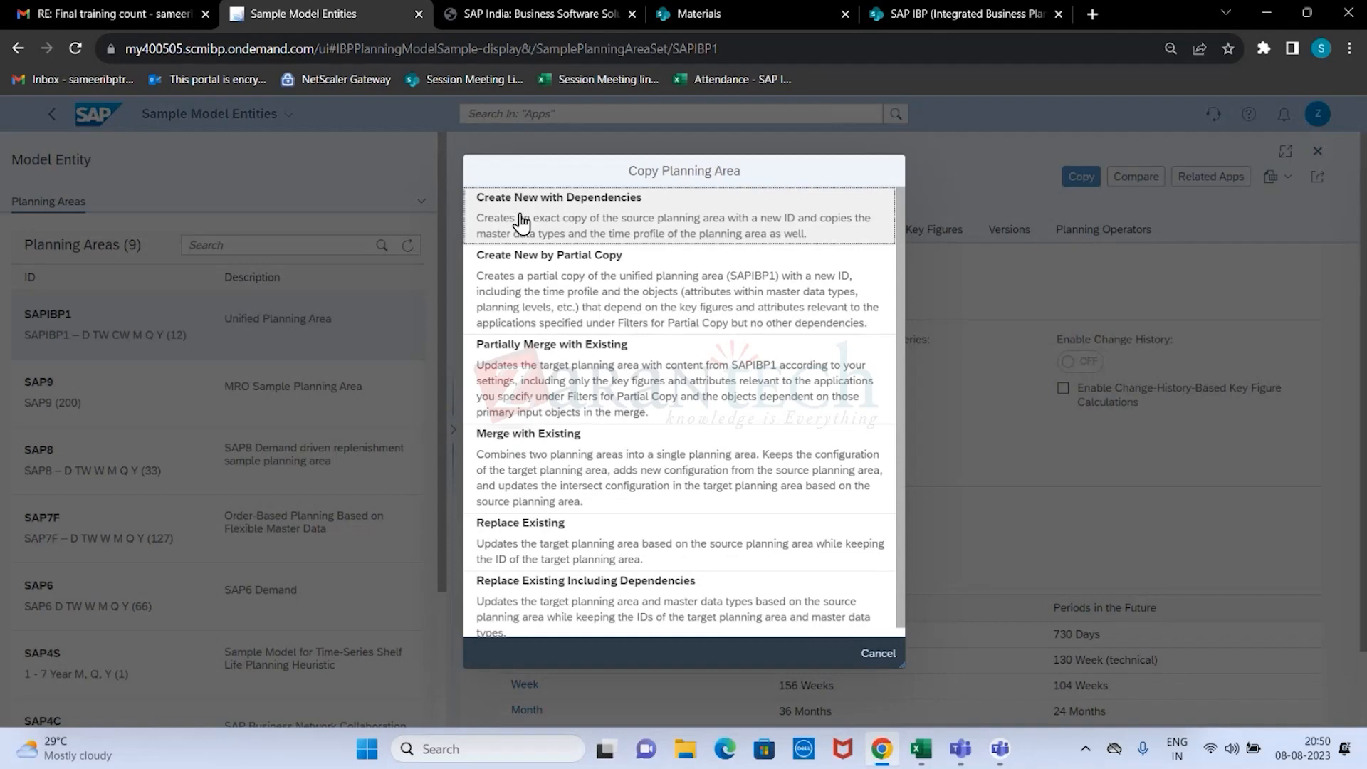
Choose Create New with Dependencies for the SAPIBP1 copy and set the new planning area ID to ZSAPIBP3.
{"action": "left_click", "coordinate": [522, 223]}
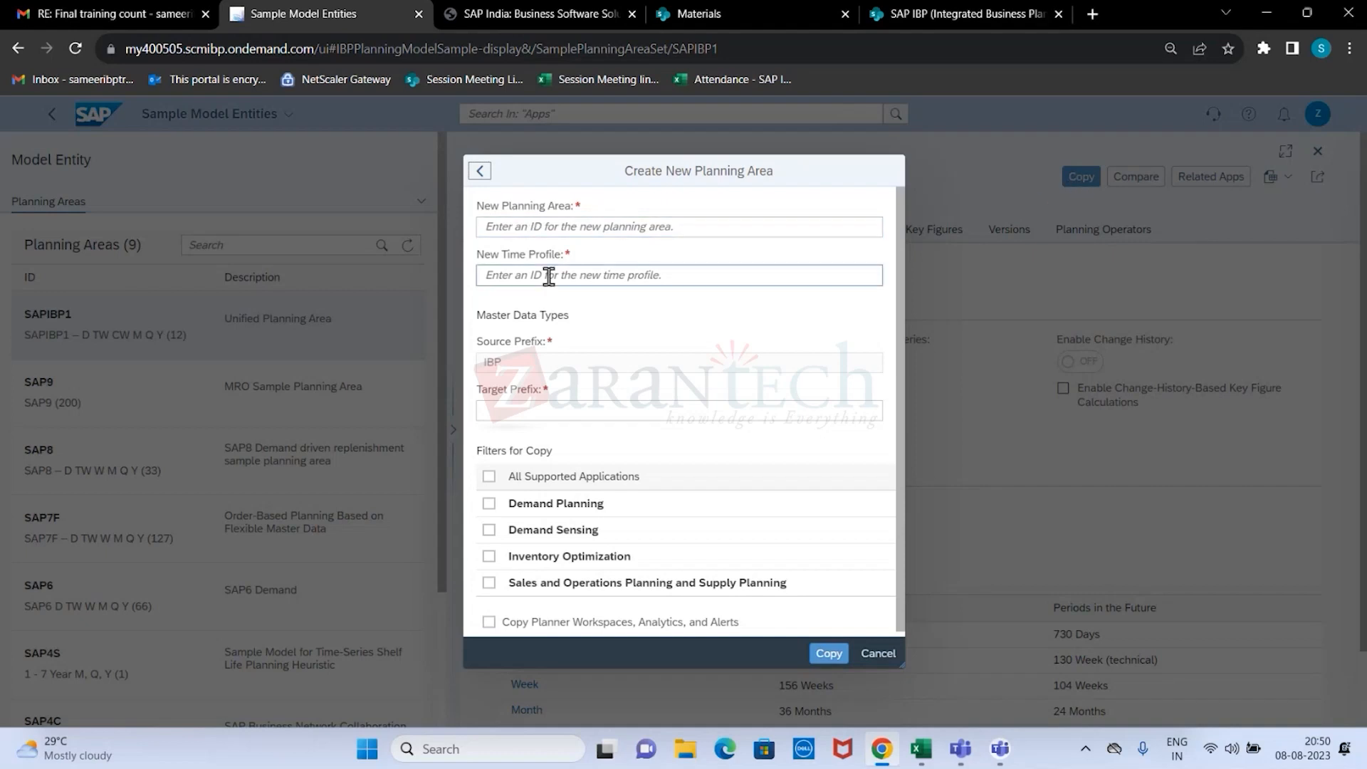
{"action": "left_click", "coordinate": [587, 229]}
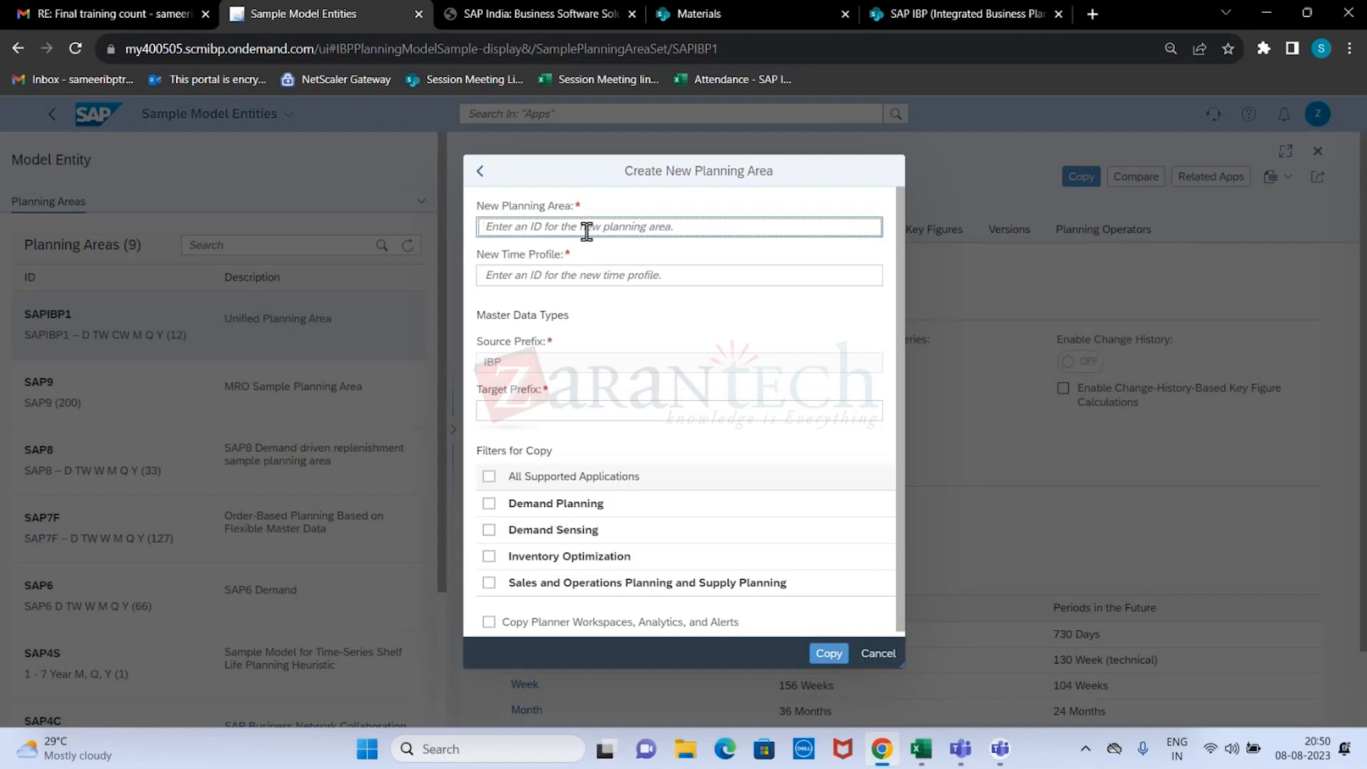
{"action": "type", "text": "ZSAPIBP2"}
{"action": "key", "text": "BackSpace"}
{"action": "type", "text": "3"}
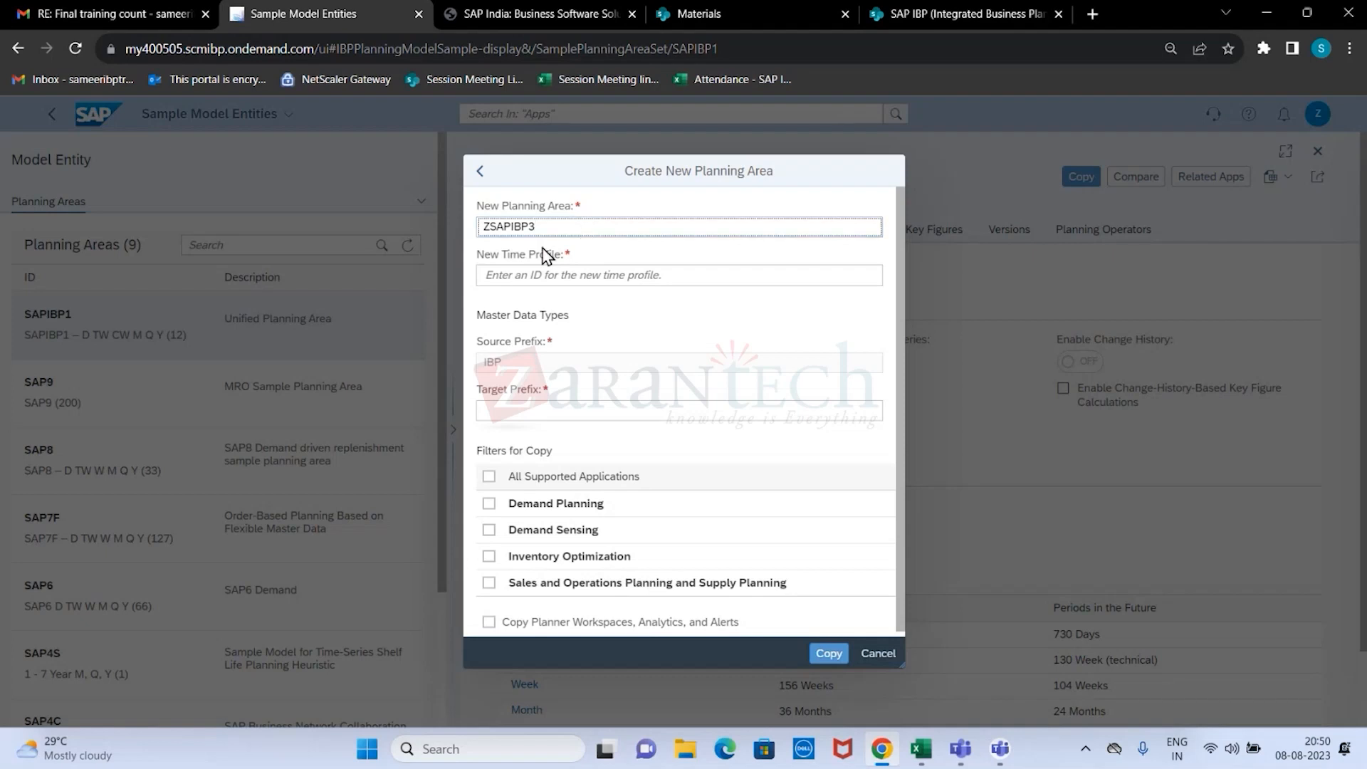
Set the new time profile to 202308 and the target prefix to TRA, with all supported applications included in the copy.
{"action": "left_click", "coordinate": [534, 279]}
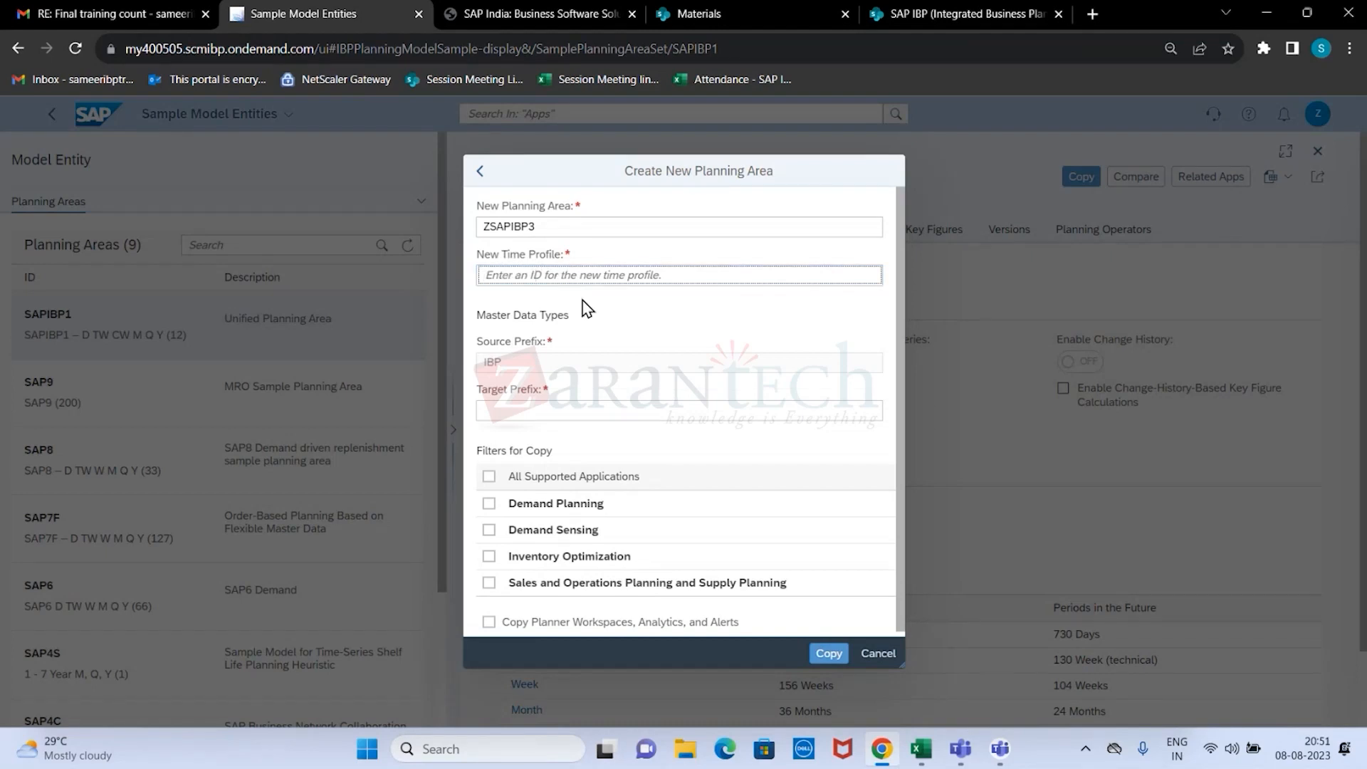
{"action": "type", "text": "2023"}
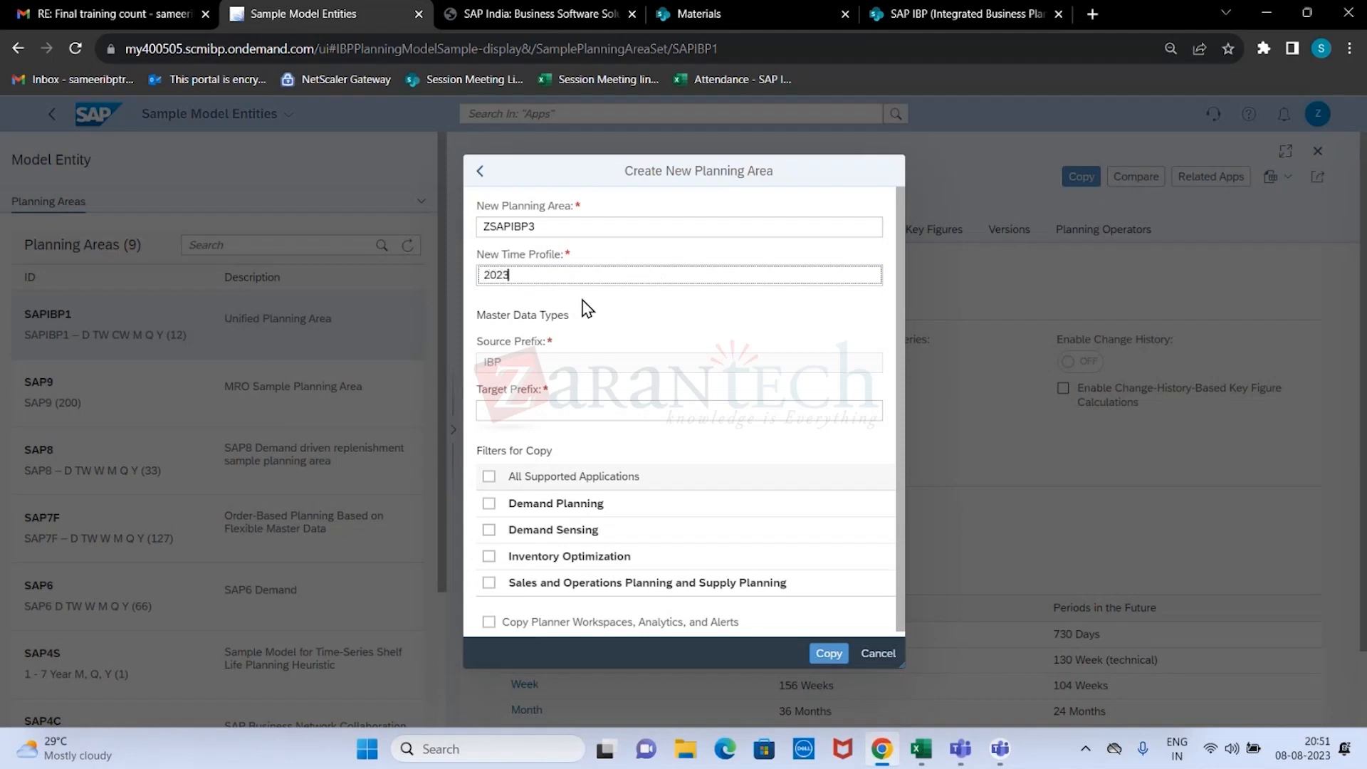
{"action": "type", "text": "08"}
{"action": "left_click", "coordinate": [546, 410]}
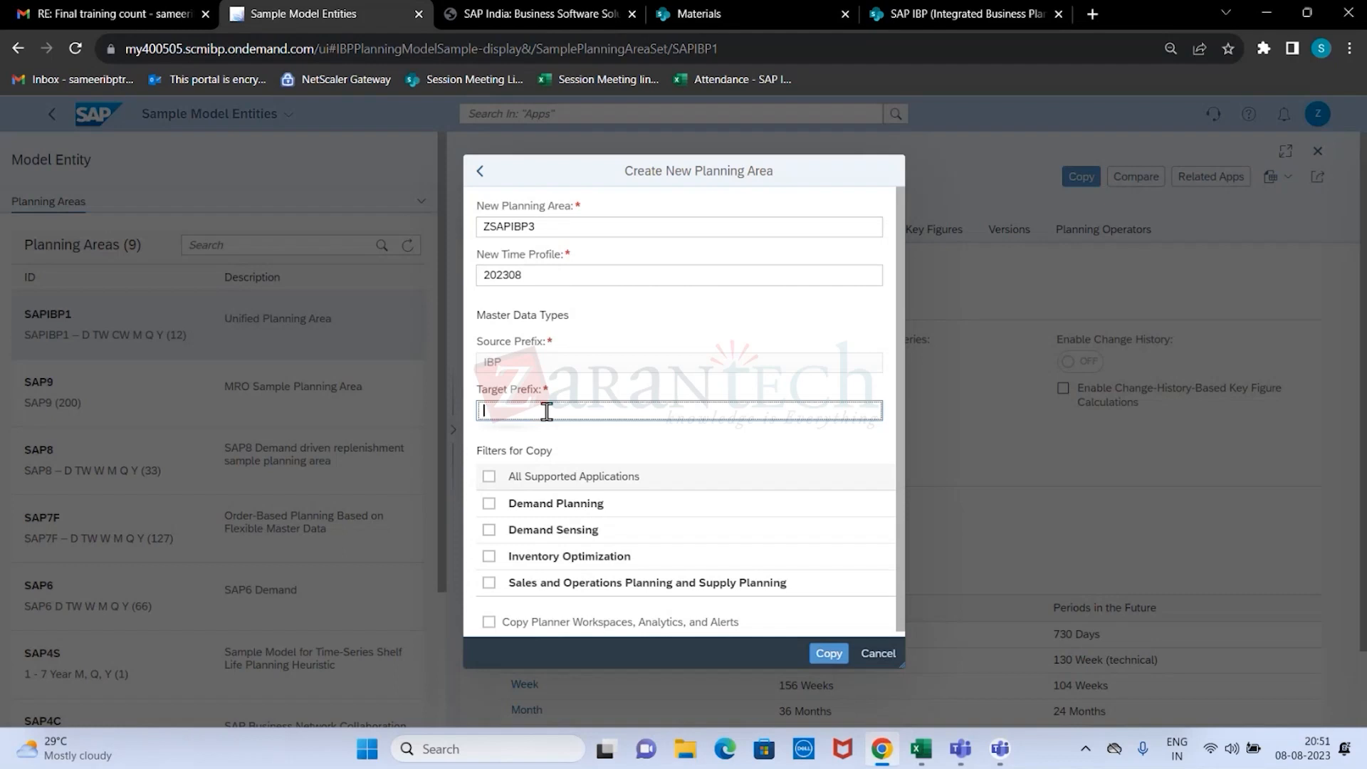
{"action": "type", "text": "TRA"}
{"action": "left_click", "coordinate": [490, 476]}
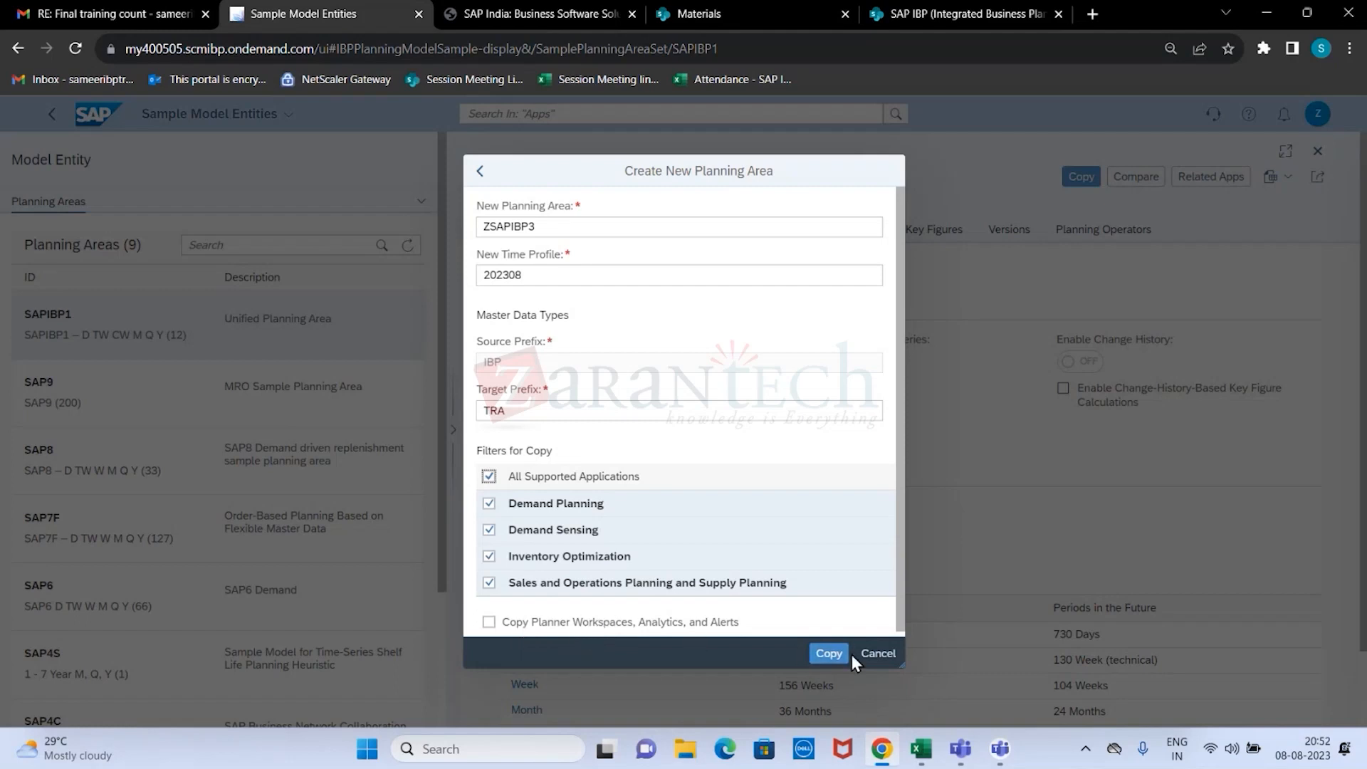
Try to copy all applications of SAPIBP1 using time profile ID 202308.
{"action": "left_click", "coordinate": [830, 655]}
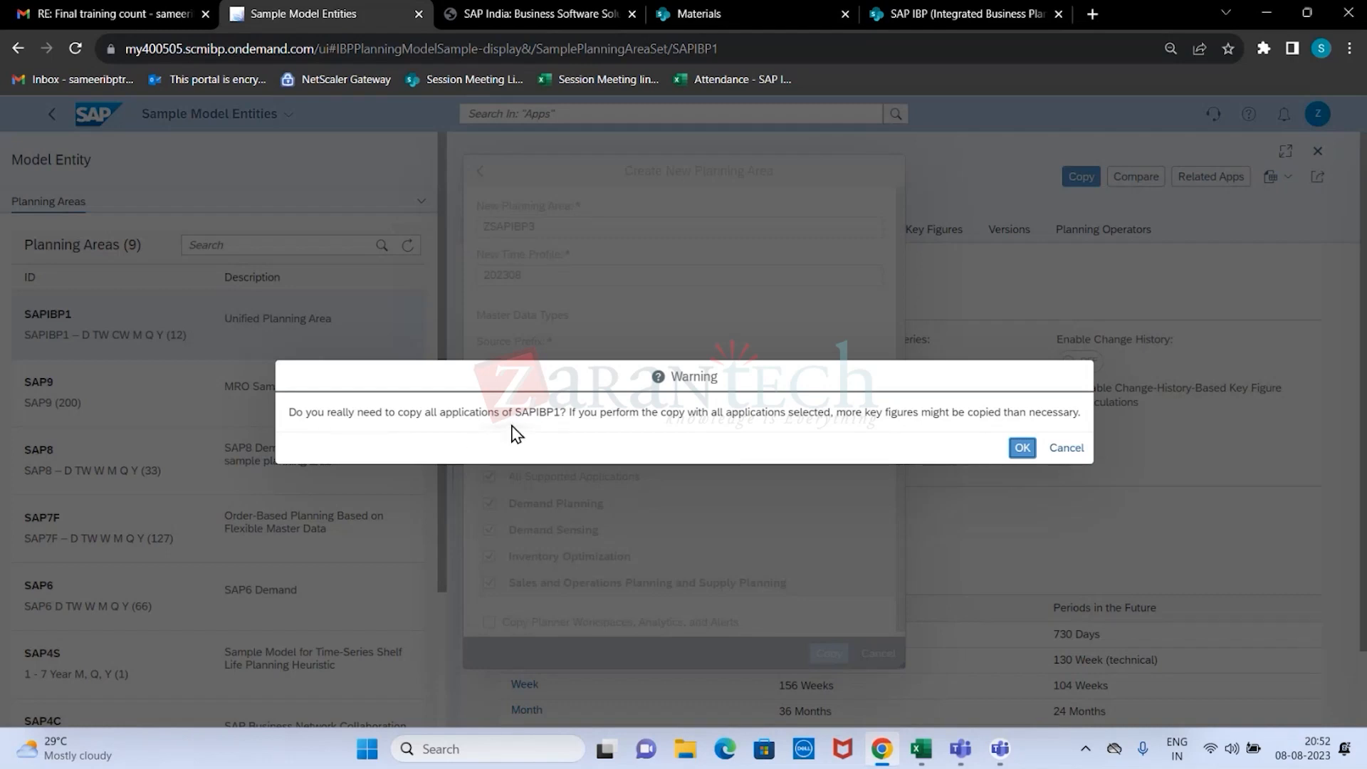
{"action": "left_click", "coordinate": [1022, 448]}
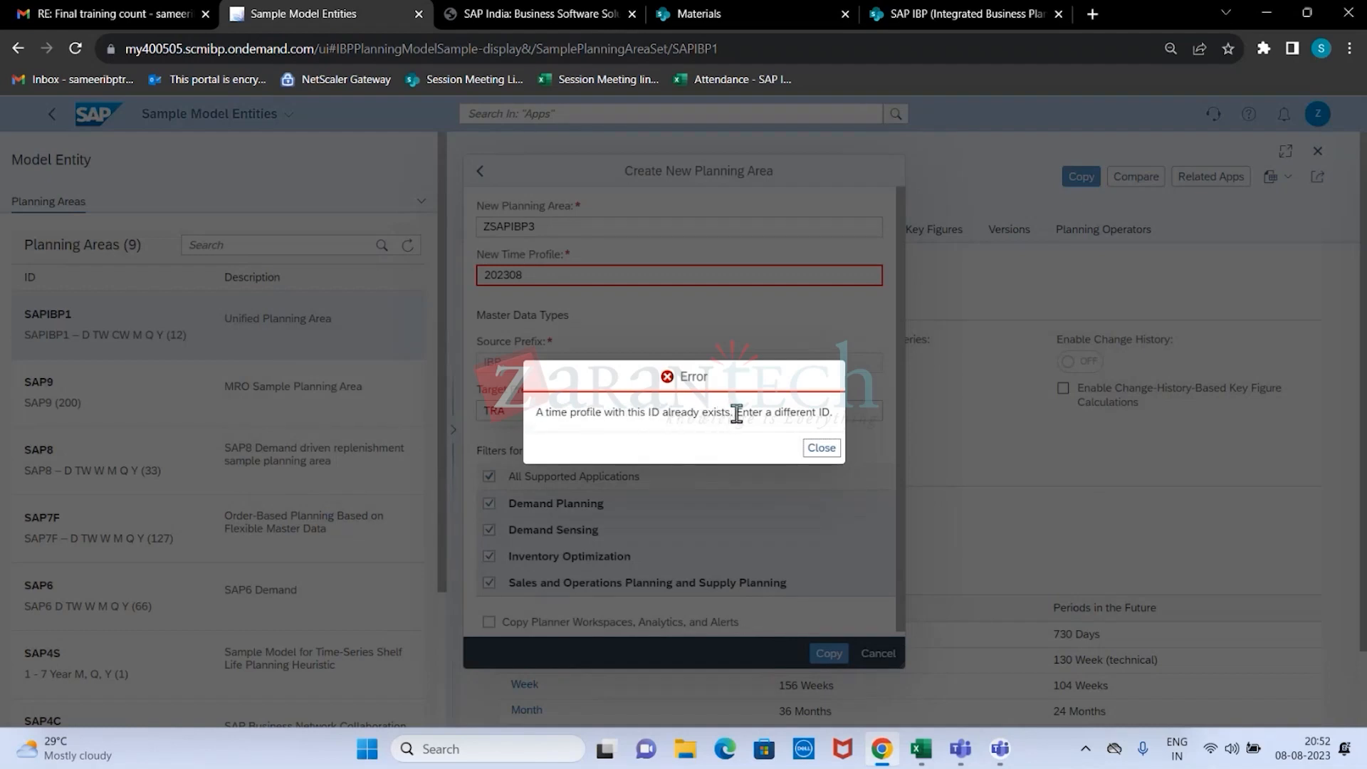
{"action": "left_click", "coordinate": [826, 450]}
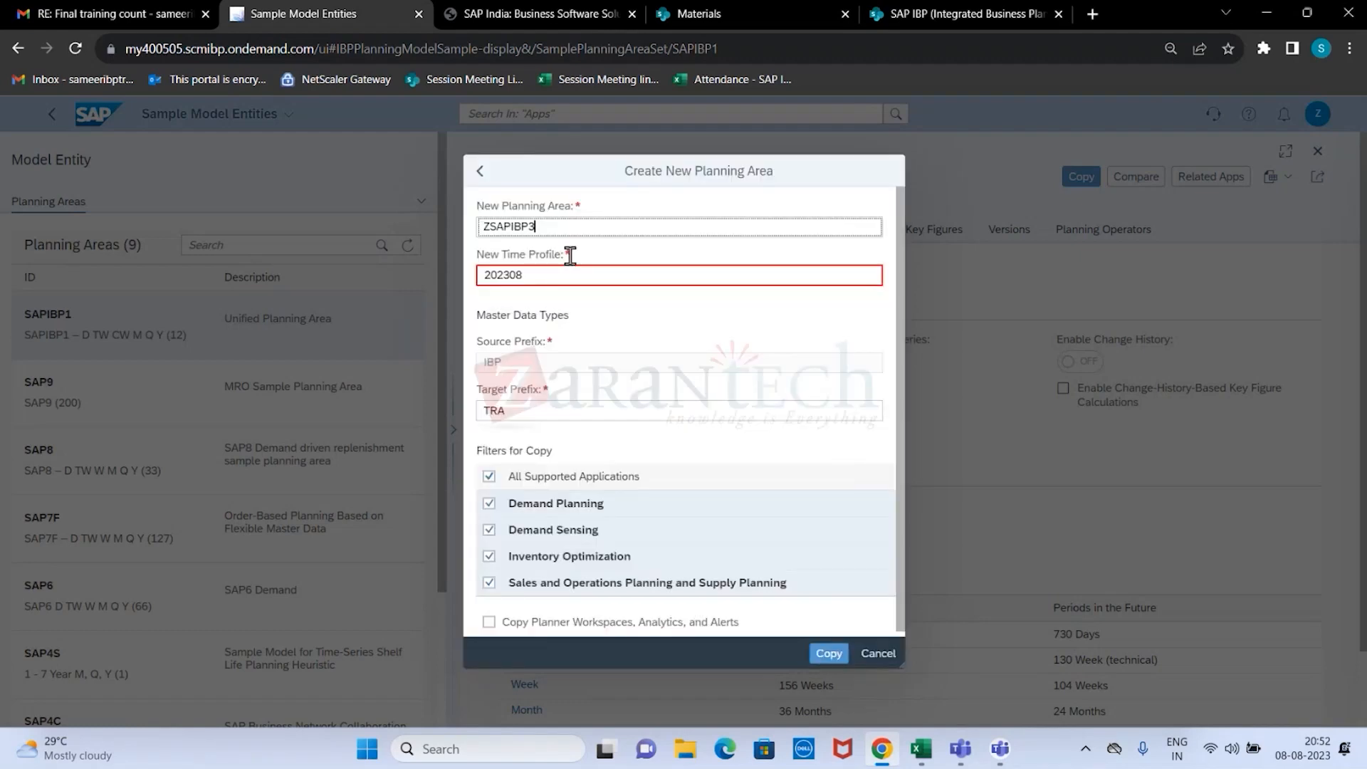
Change the new planning area ID to ZSAPIBP001 and the new time profile ID to 2023008.
{"action": "key", "text": "BackSpace"}
{"action": "type", "text": "001"}
{"action": "key", "text": "Tab"}
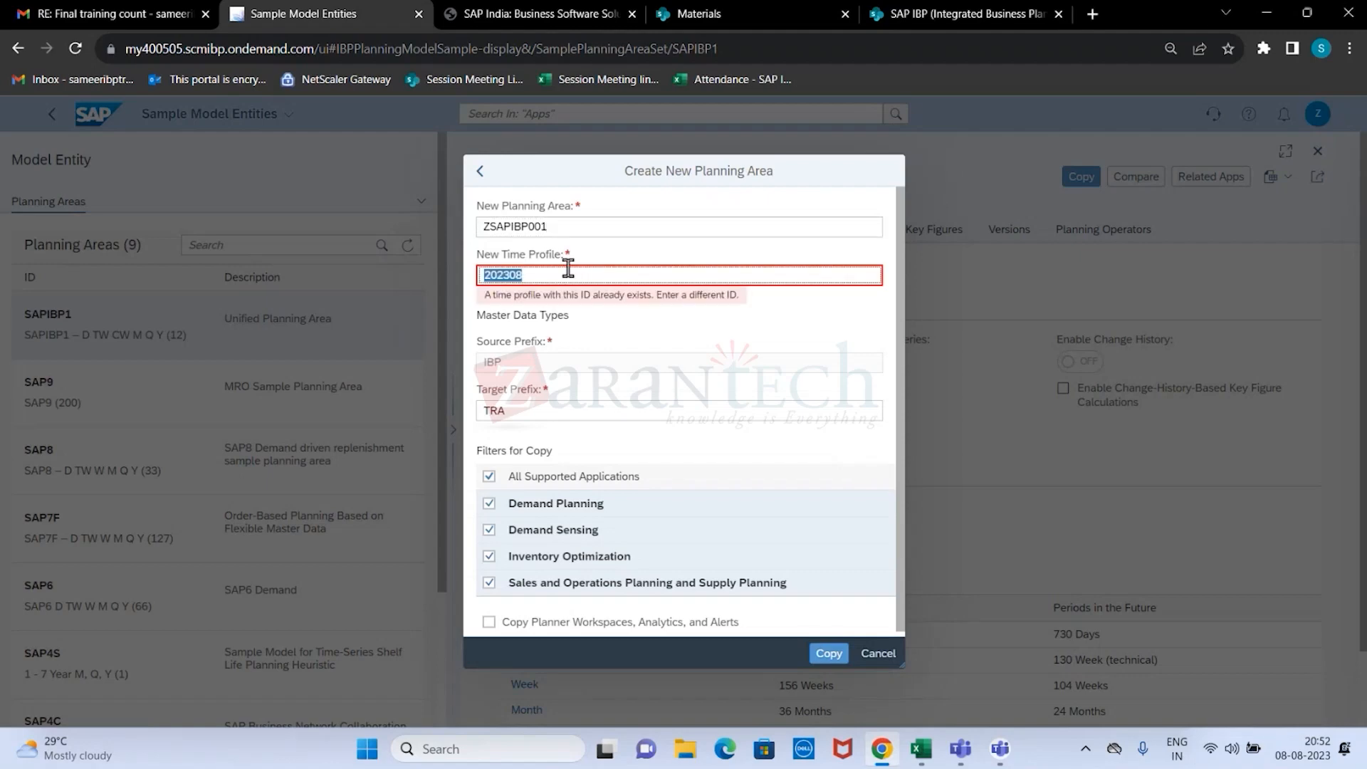
{"action": "key", "text": "End"}
{"action": "key", "text": "Left"}
{"action": "type", "text": "0"}
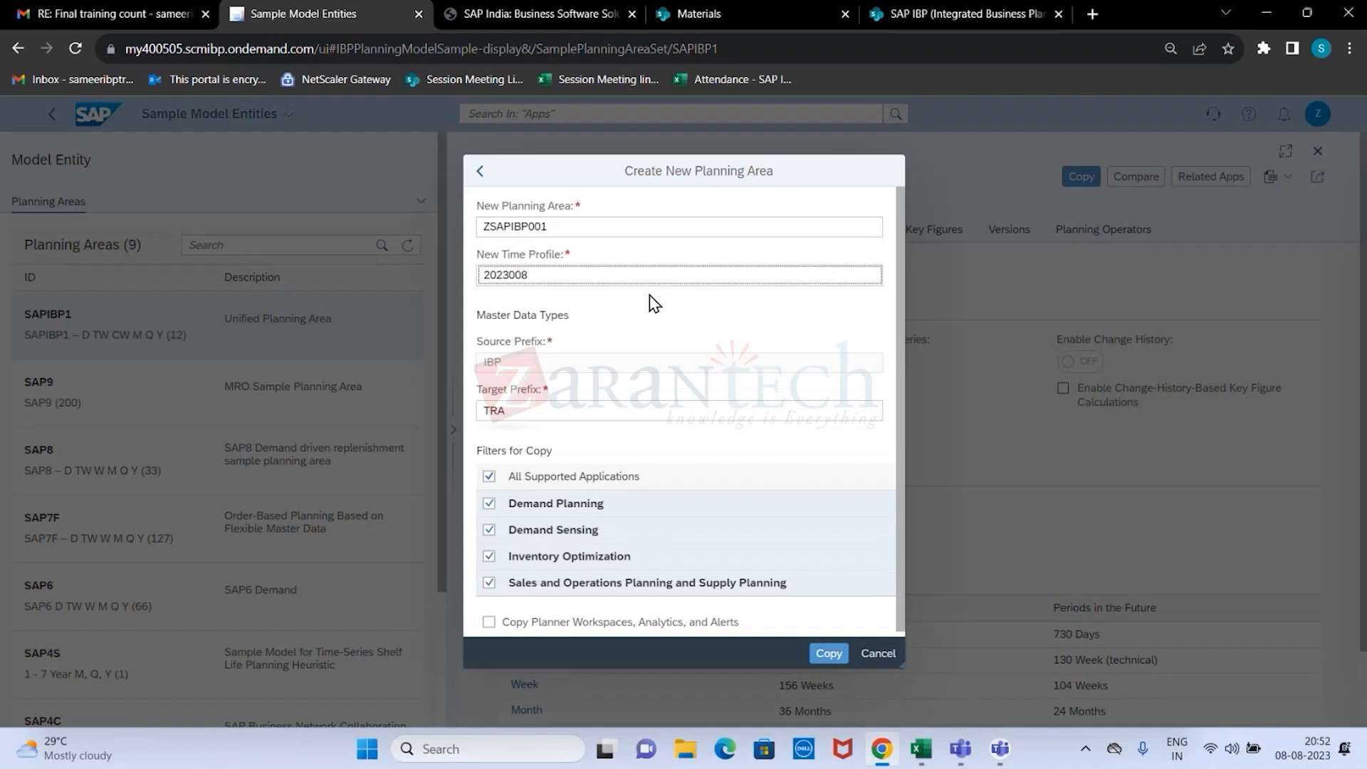
Try to copy SAPIBP1 into ZSAPIBP001 with the target prefix TRA.
{"action": "left_click", "coordinate": [823, 651]}
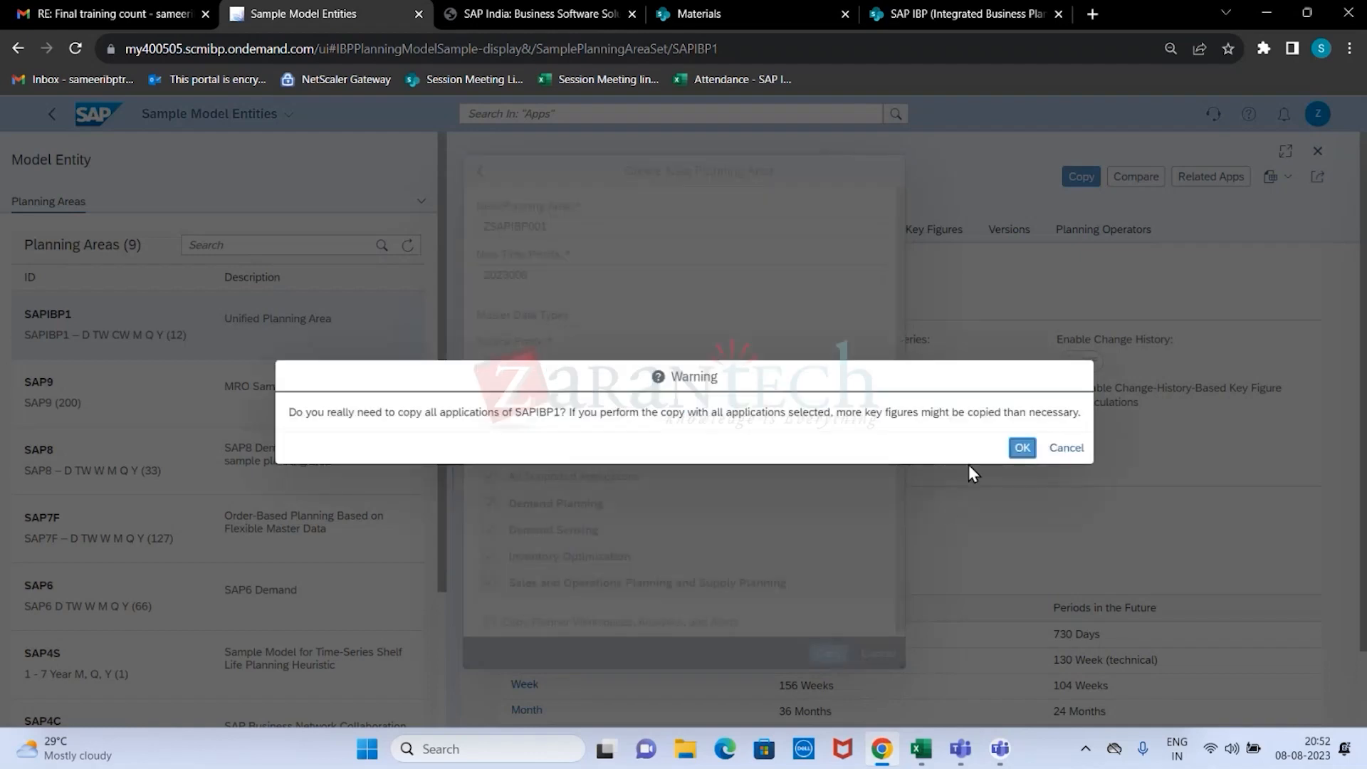
{"action": "left_click", "coordinate": [1022, 453]}
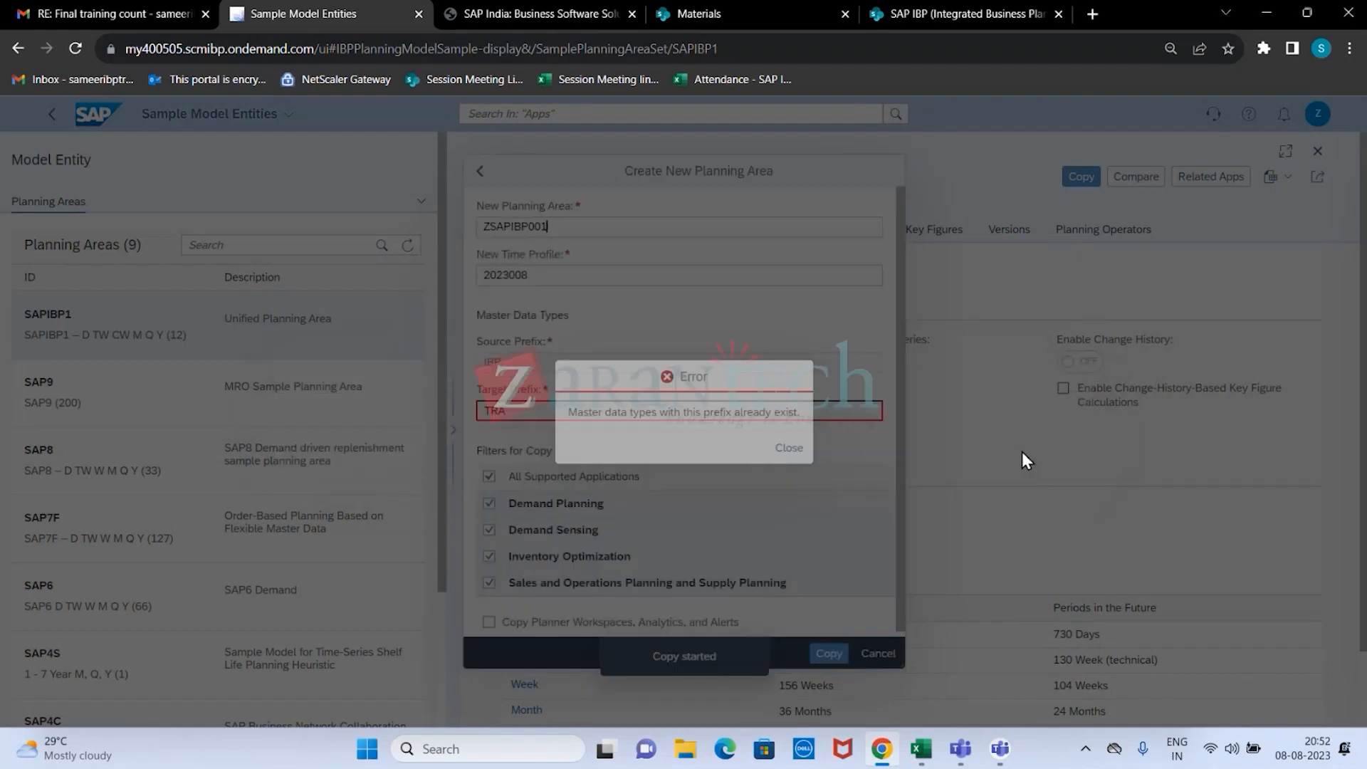
{"action": "left_click", "coordinate": [790, 450]}
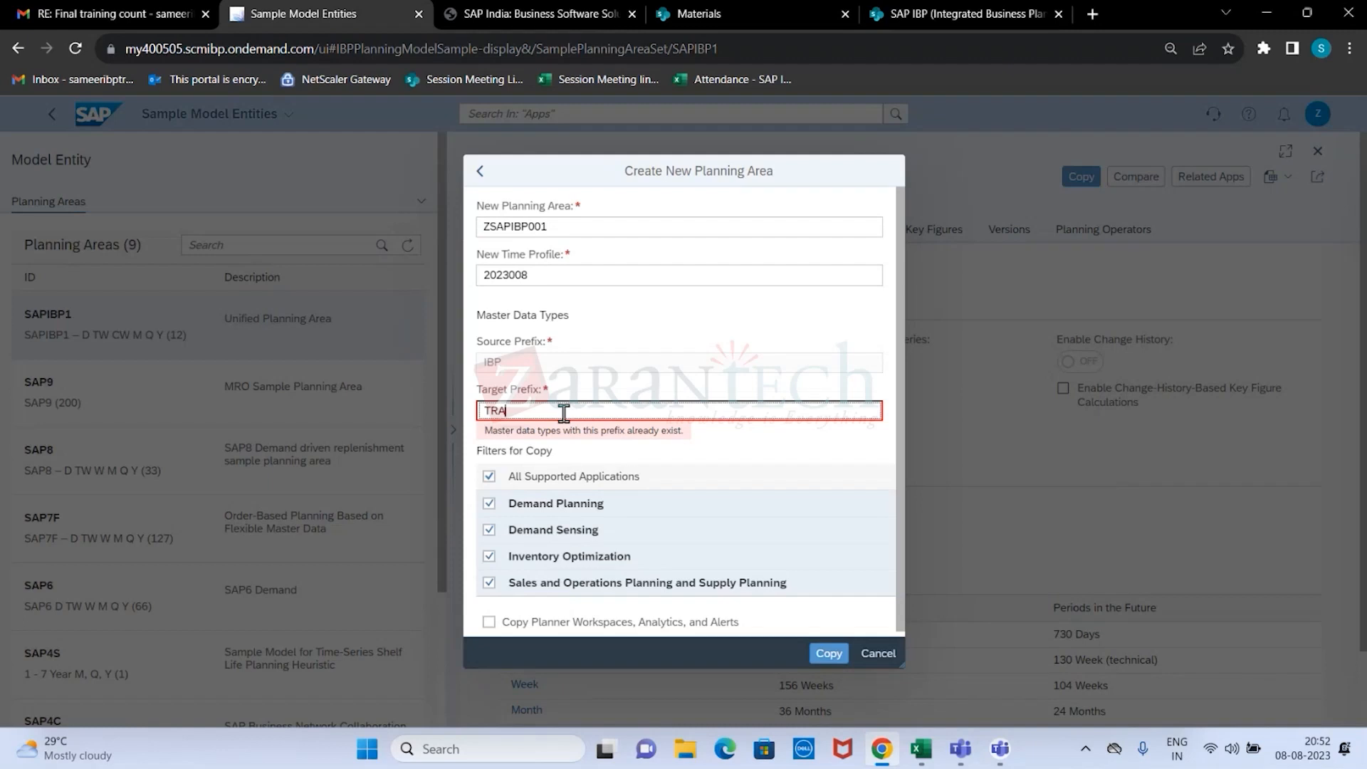
Change the master data target prefix to SAM and copy all applications of SAPIBP1 into ZSAPIBP001.
{"action": "key", "text": "BackSpace"}
{"action": "key", "text": "BackSpace"}
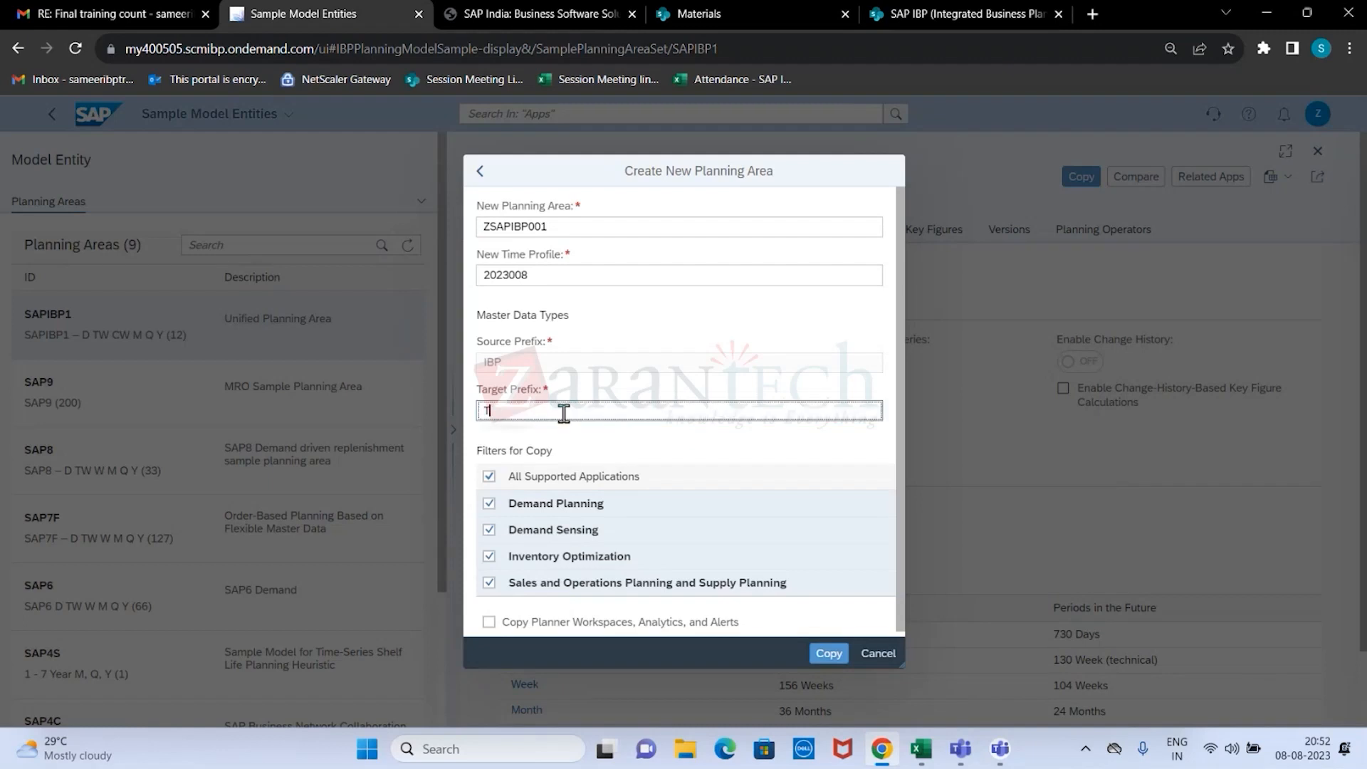
{"action": "type", "text": "SAM"}
{"action": "left_click", "coordinate": [844, 656]}
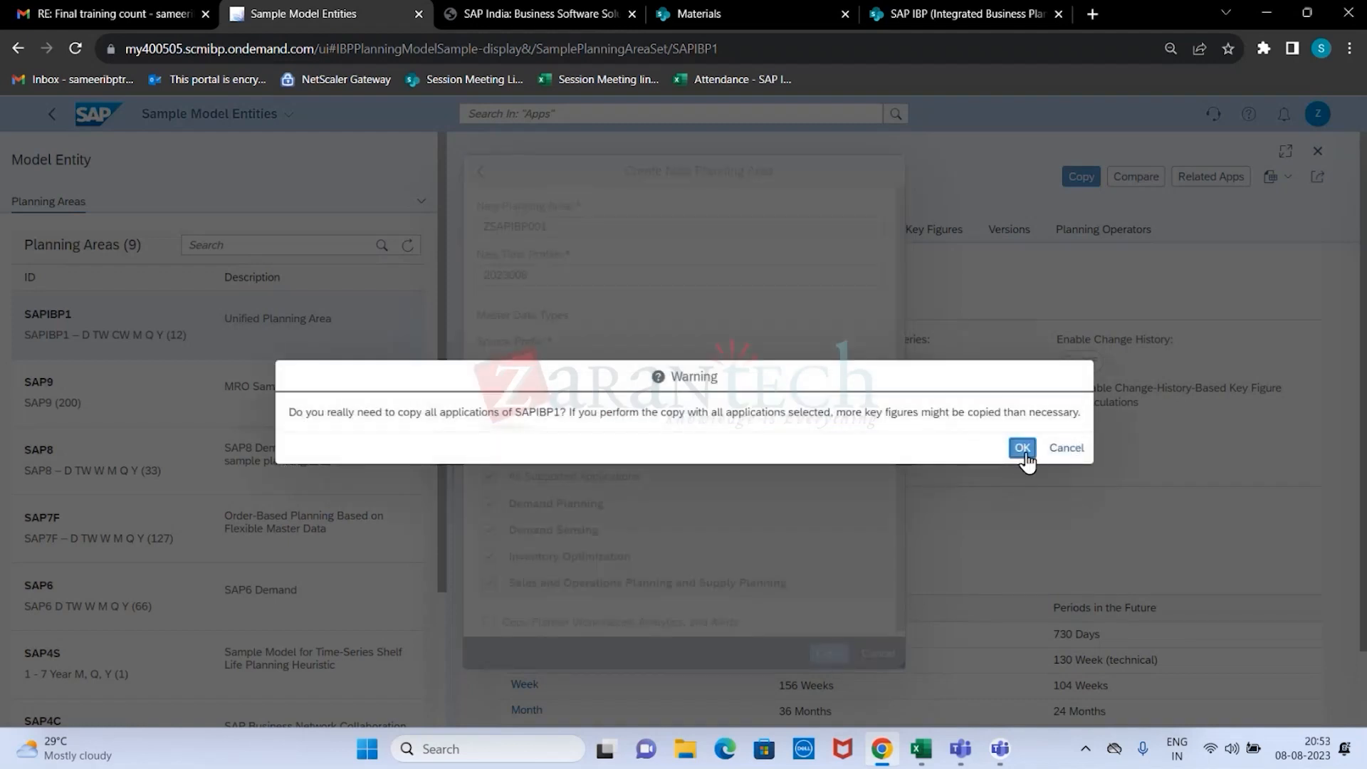
{"action": "left_click", "coordinate": [1023, 449]}
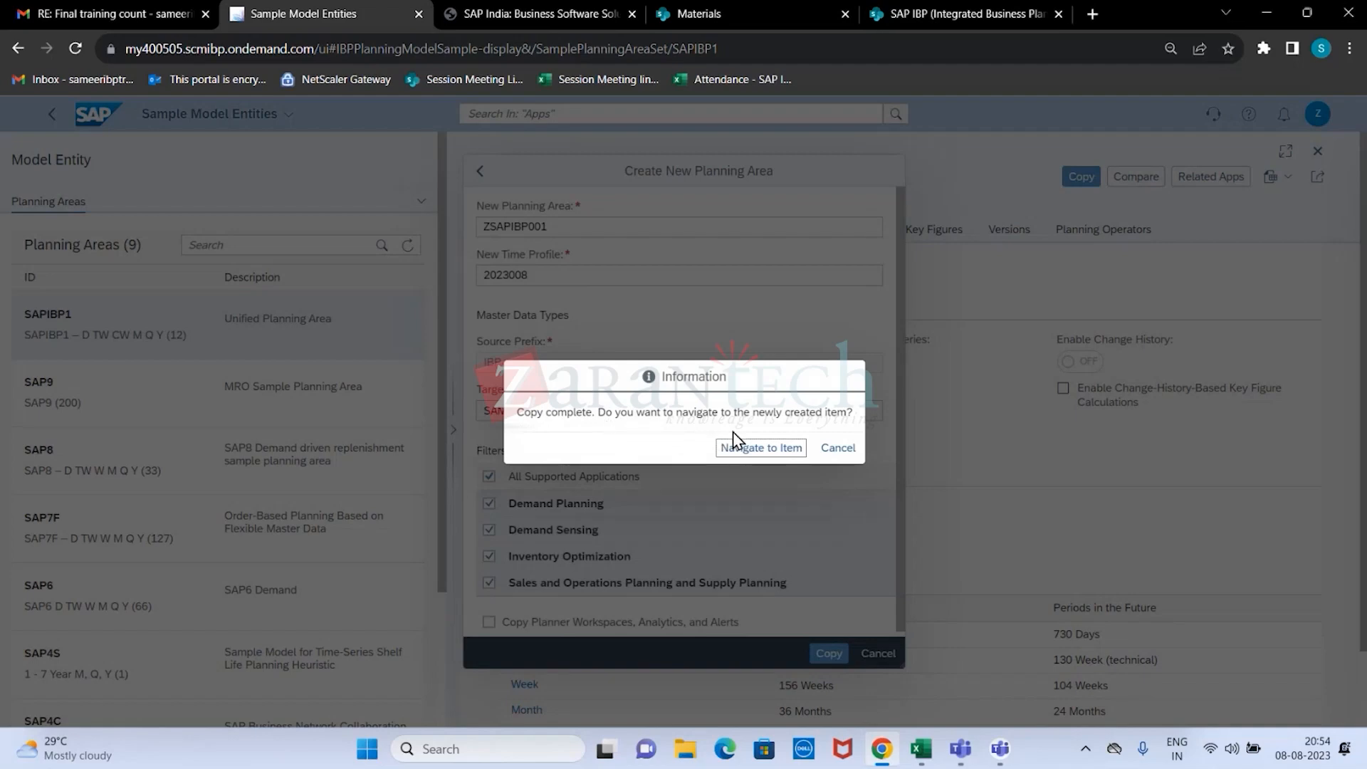
Go to the newly created planning area ZSAPIBP001 and start its activation.
{"action": "left_click", "coordinate": [768, 456]}
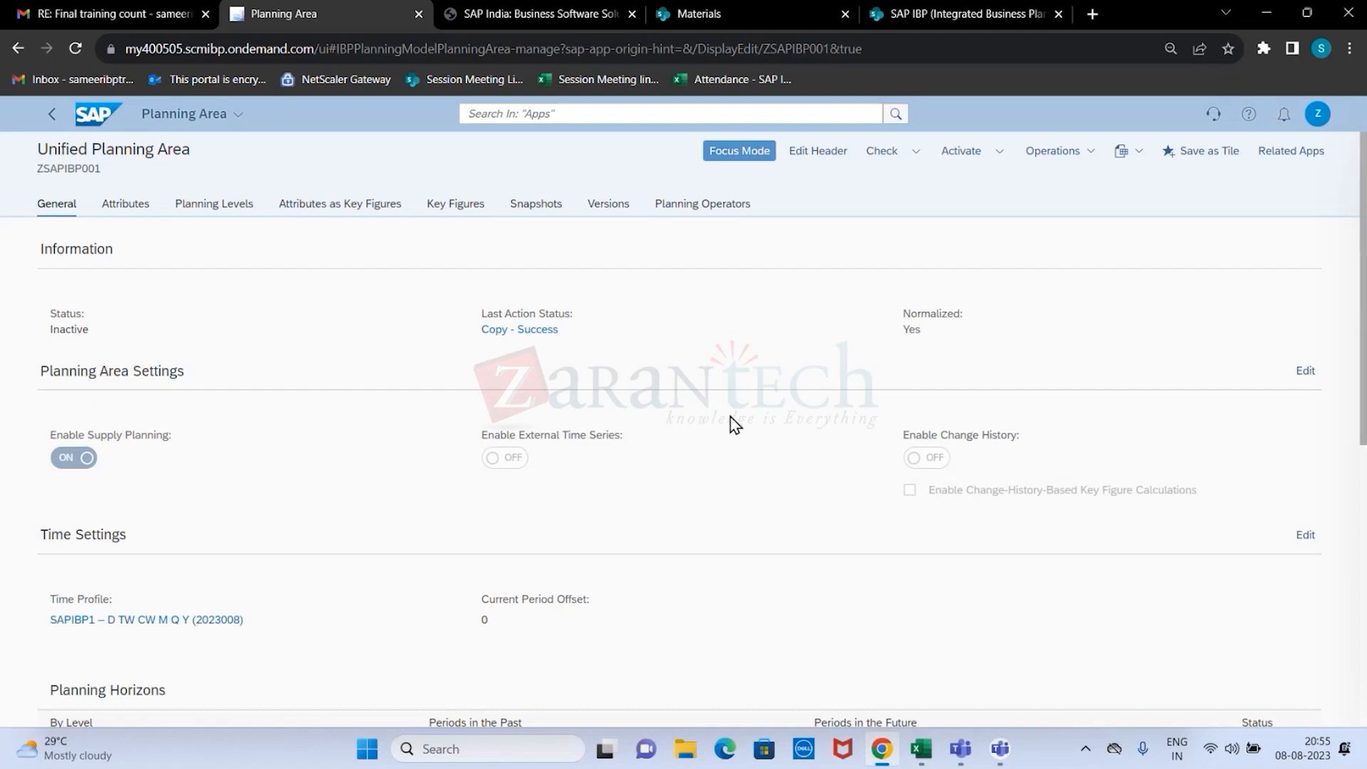
{"action": "scroll", "coordinate": [772, 420], "scroll_direction": "down", "scroll_amount": 4}
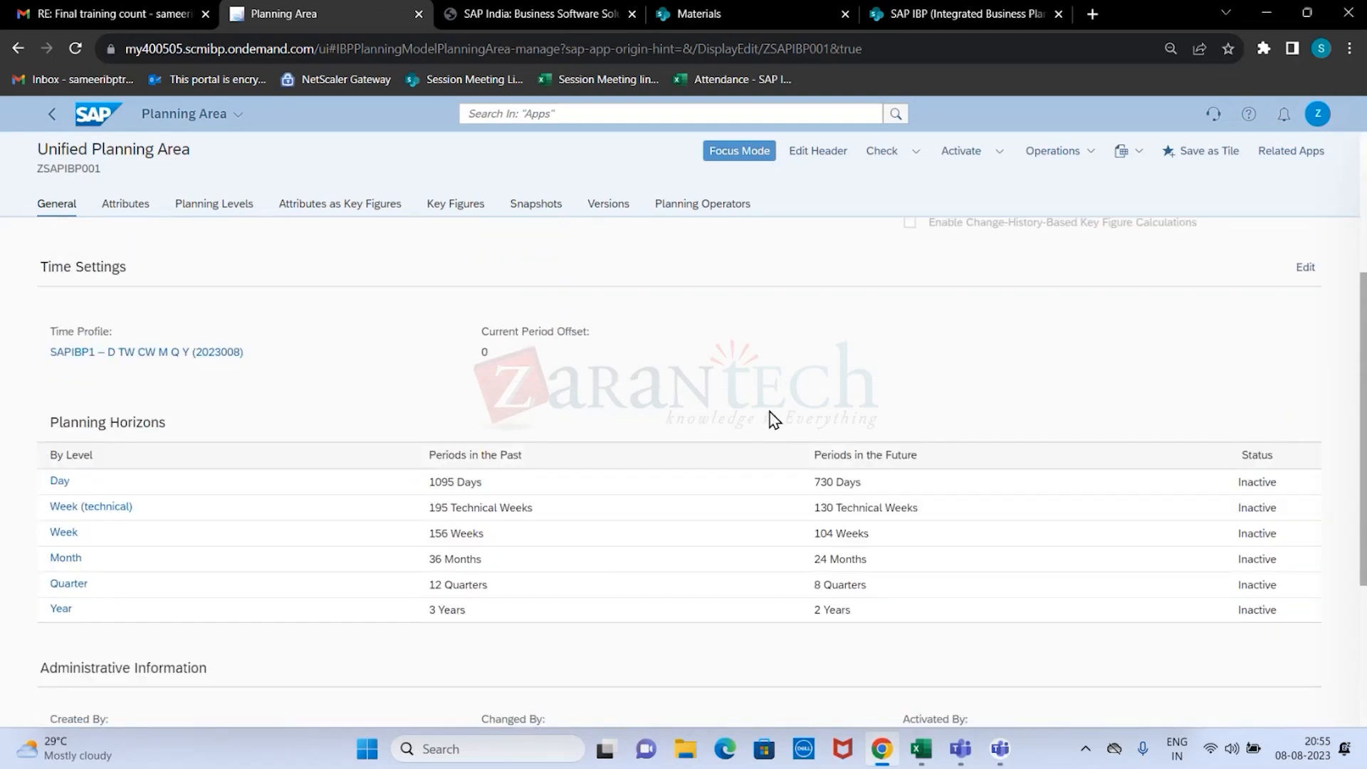
{"action": "scroll", "coordinate": [772, 420], "scroll_direction": "up", "scroll_amount": 3}
{"action": "scroll", "coordinate": [772, 421], "scroll_direction": "down", "scroll_amount": 3}
{"action": "scroll", "coordinate": [772, 418], "scroll_direction": "up", "scroll_amount": 3}
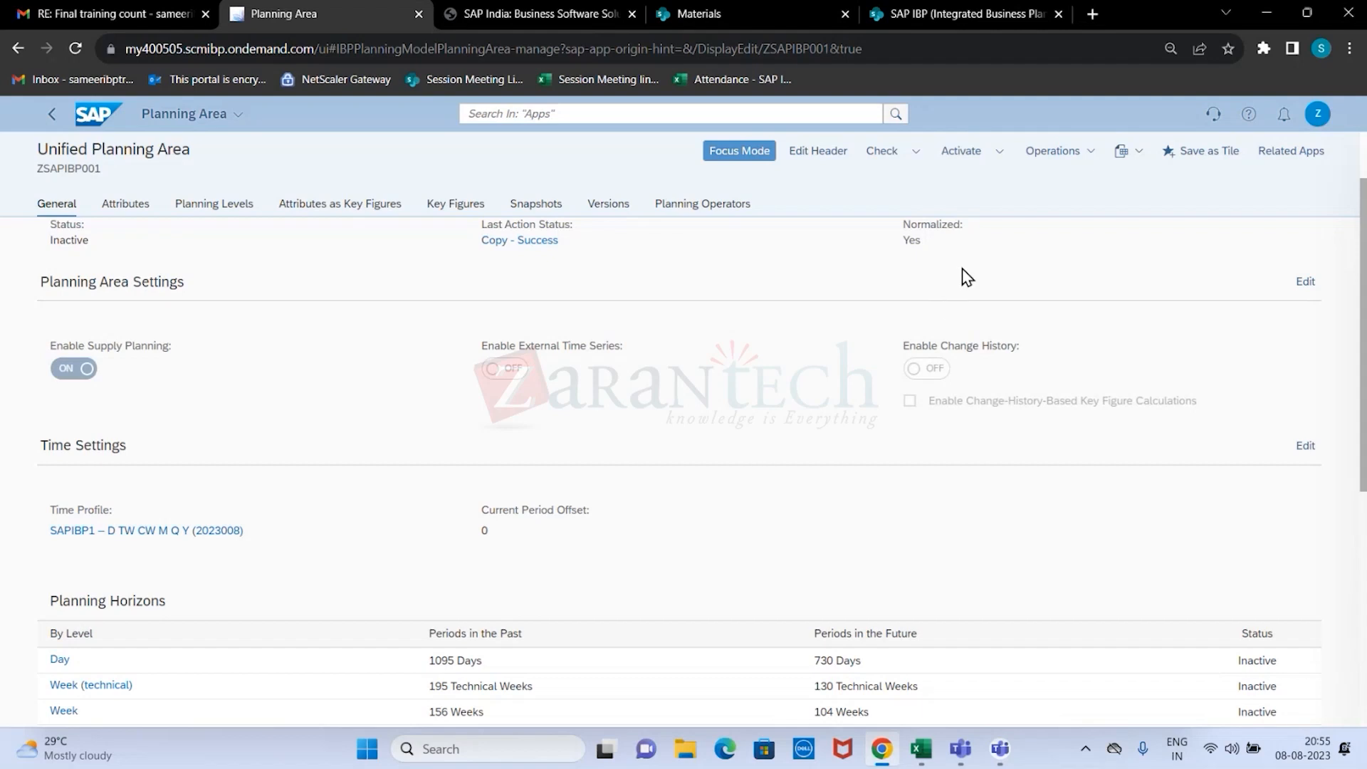
{"action": "left_click", "coordinate": [964, 153]}
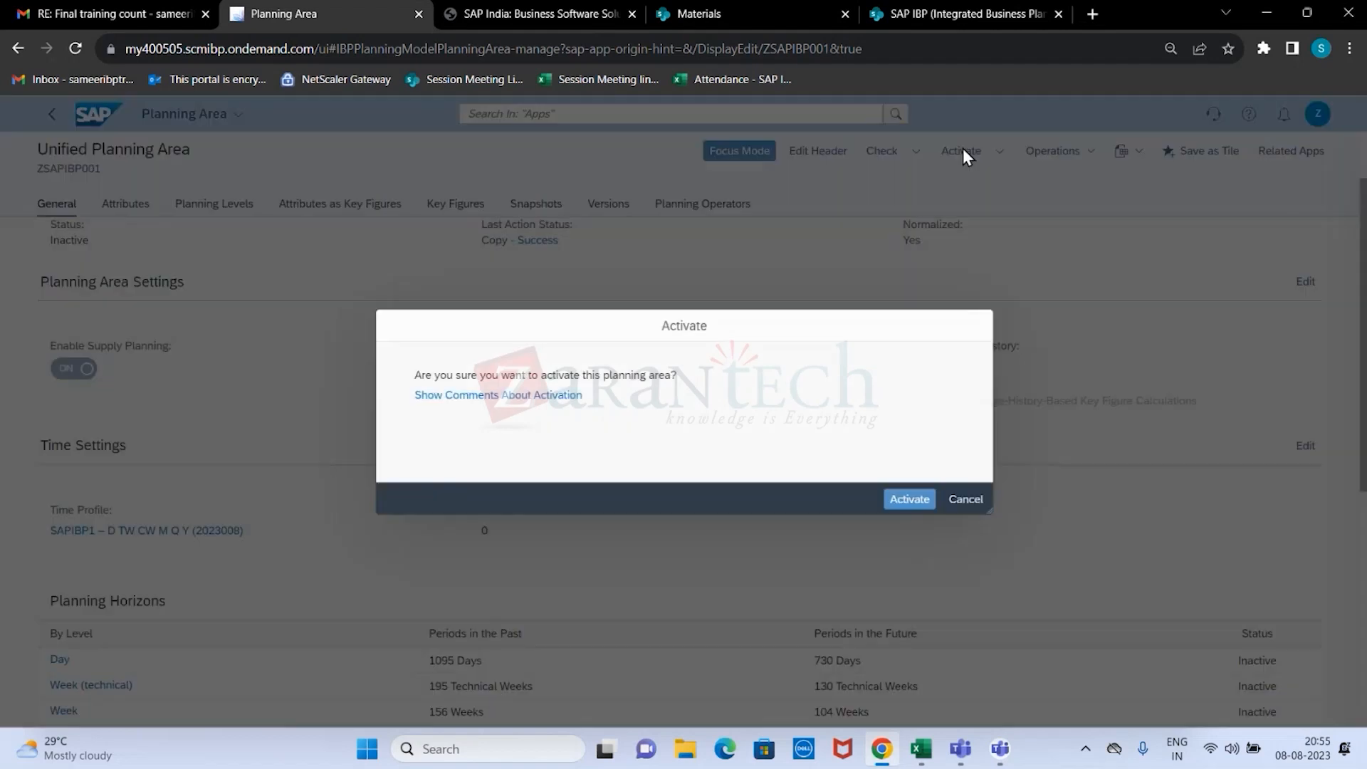
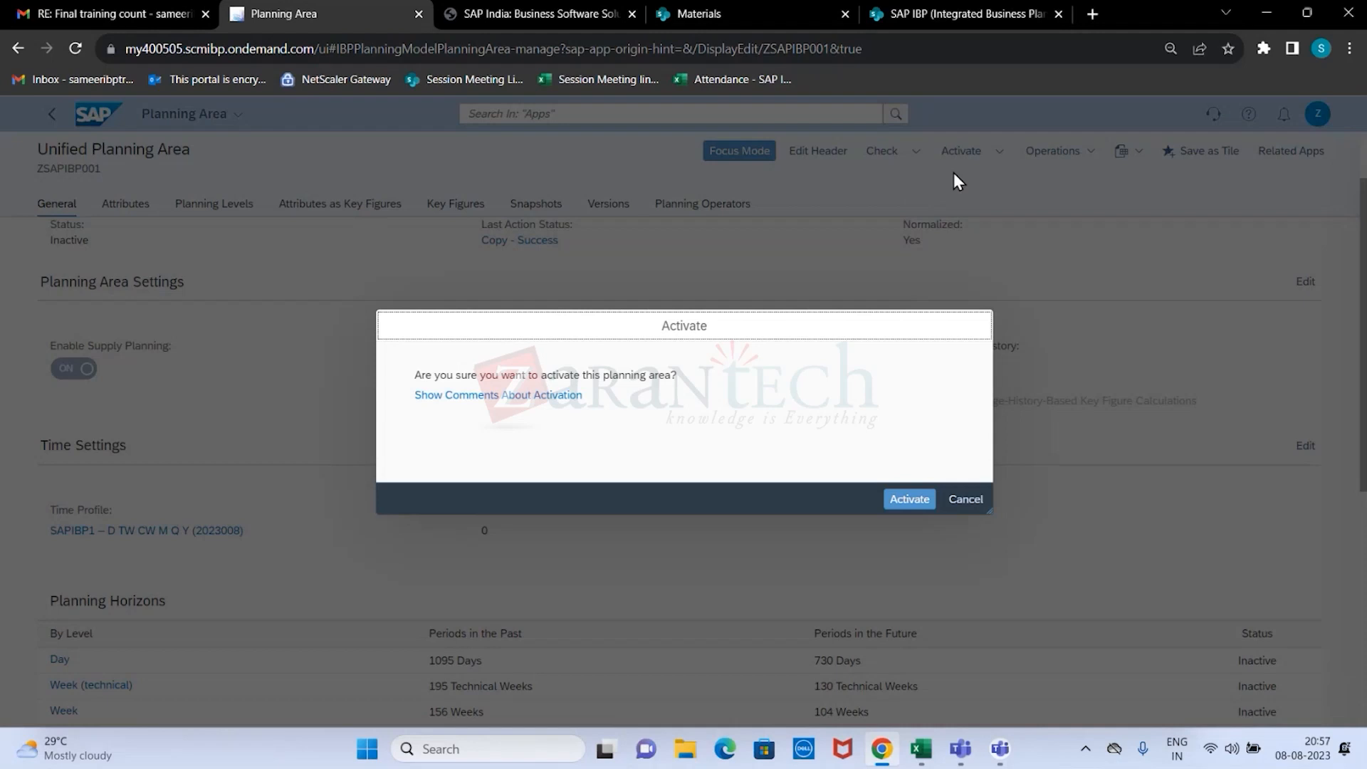
Confirm the activation of planning area ZSAPIBP001.
{"action": "left_click", "coordinate": [911, 503]}
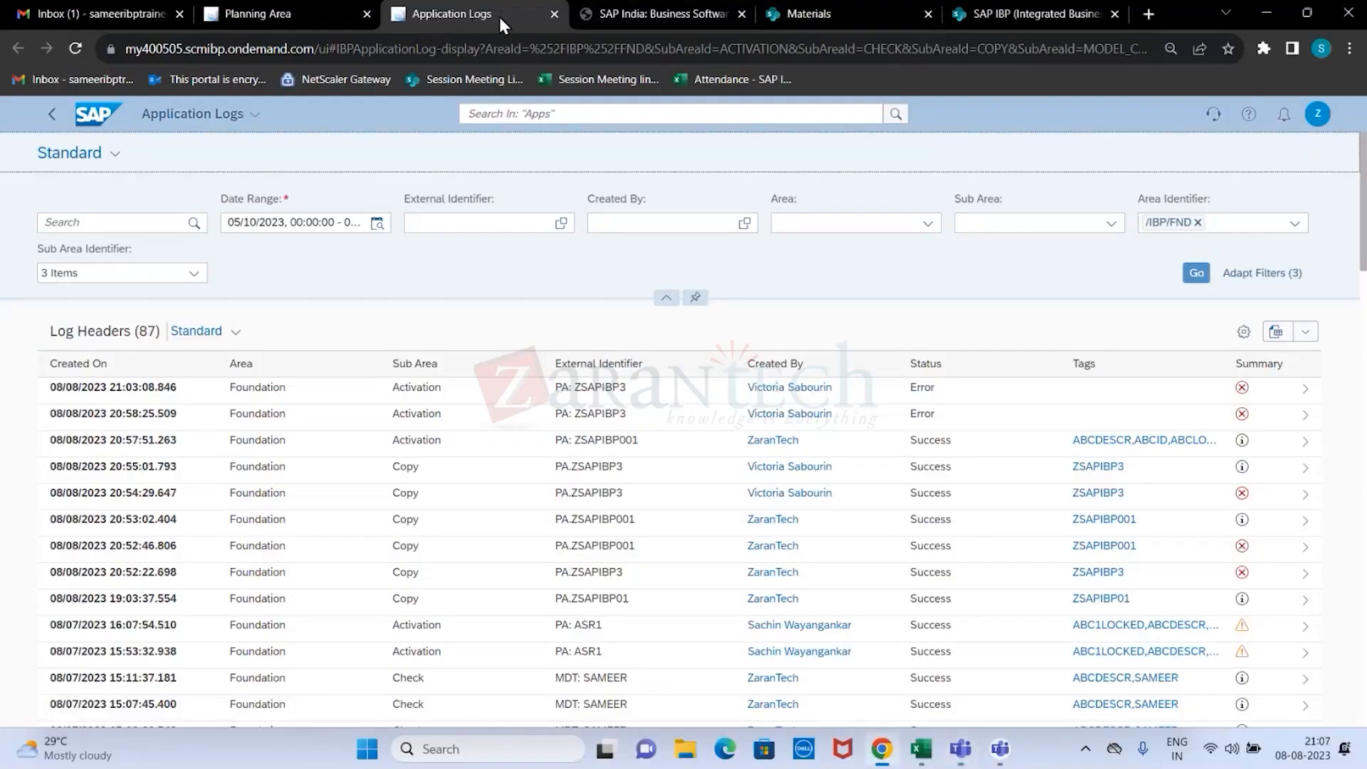
Switch to the SharePoint training site and examine its session PDF list and the Course Curriculum's day-by-day topics and labs.
{"action": "left_click", "coordinate": [827, 14]}
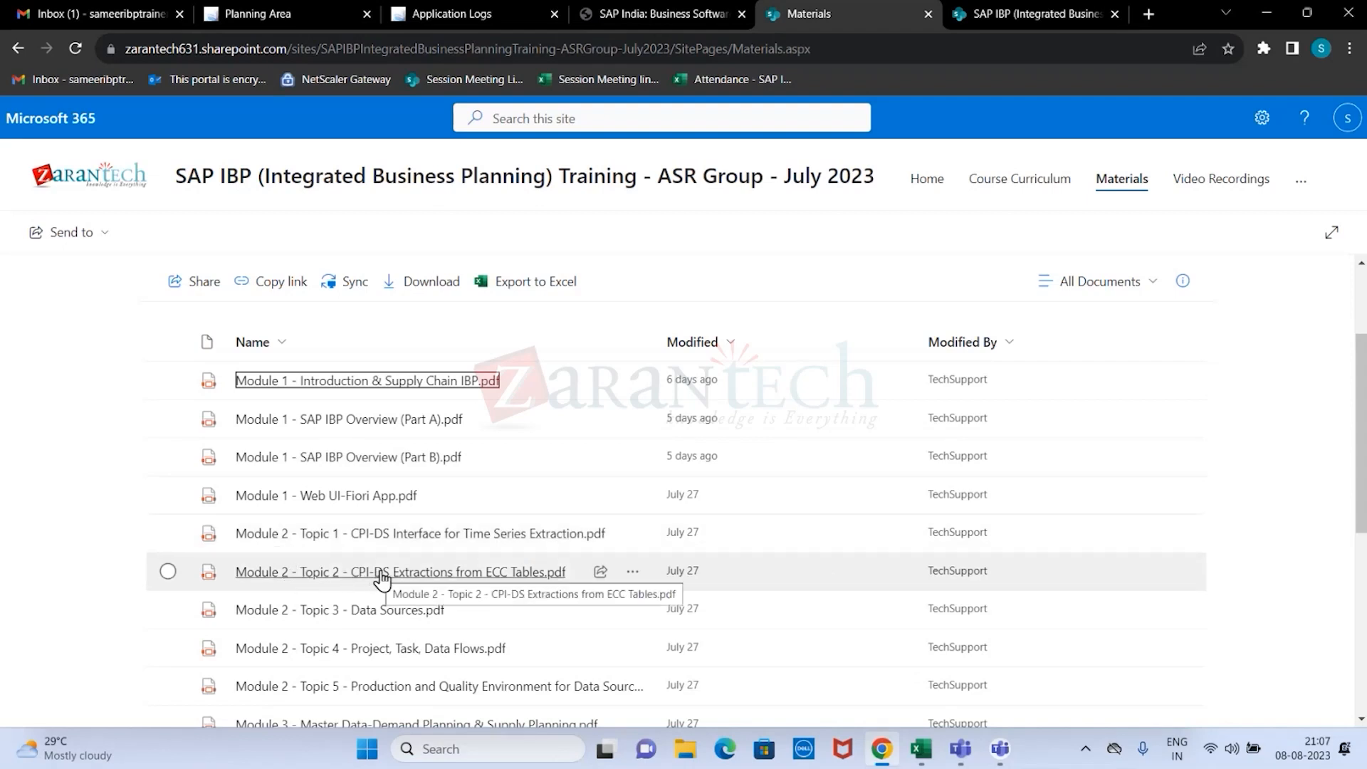
{"action": "scroll", "coordinate": [454, 615], "scroll_direction": "down", "scroll_amount": 2}
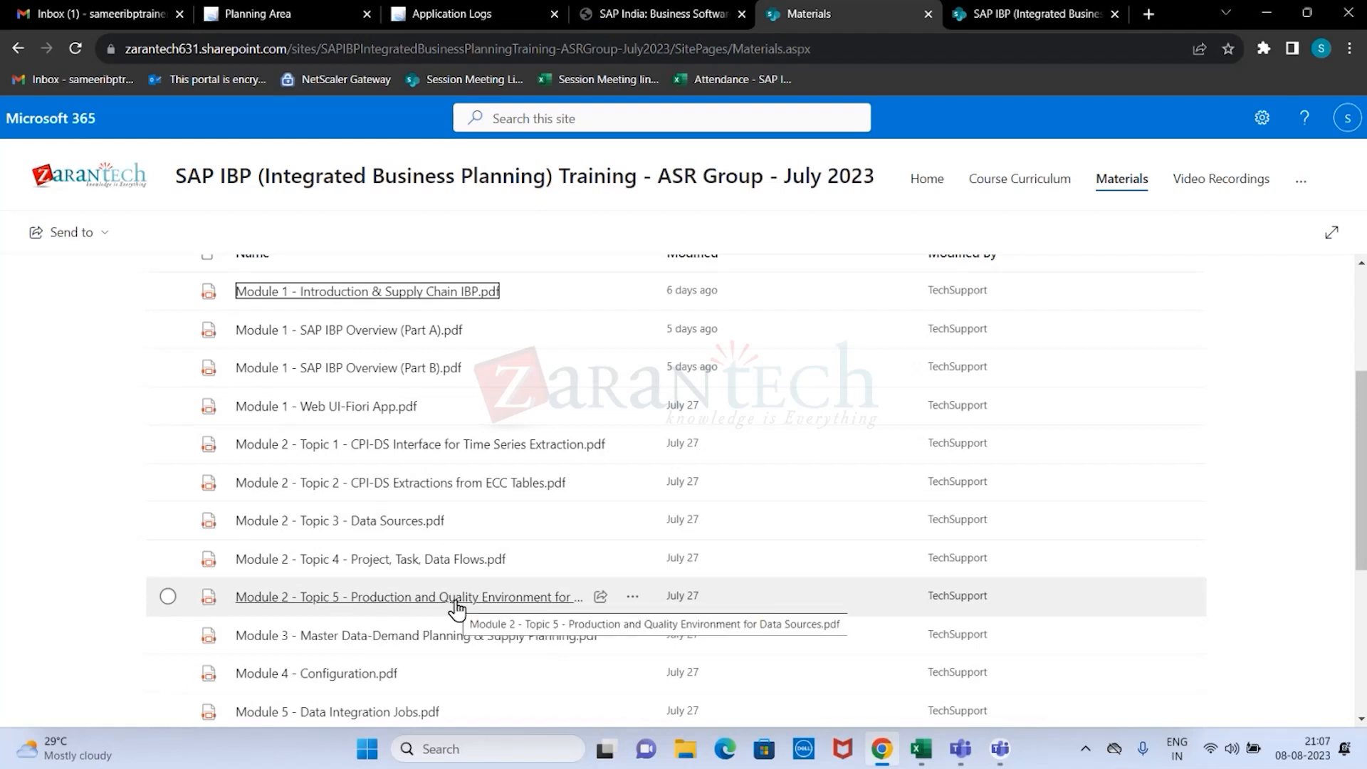
{"action": "left_click", "coordinate": [1016, 179]}
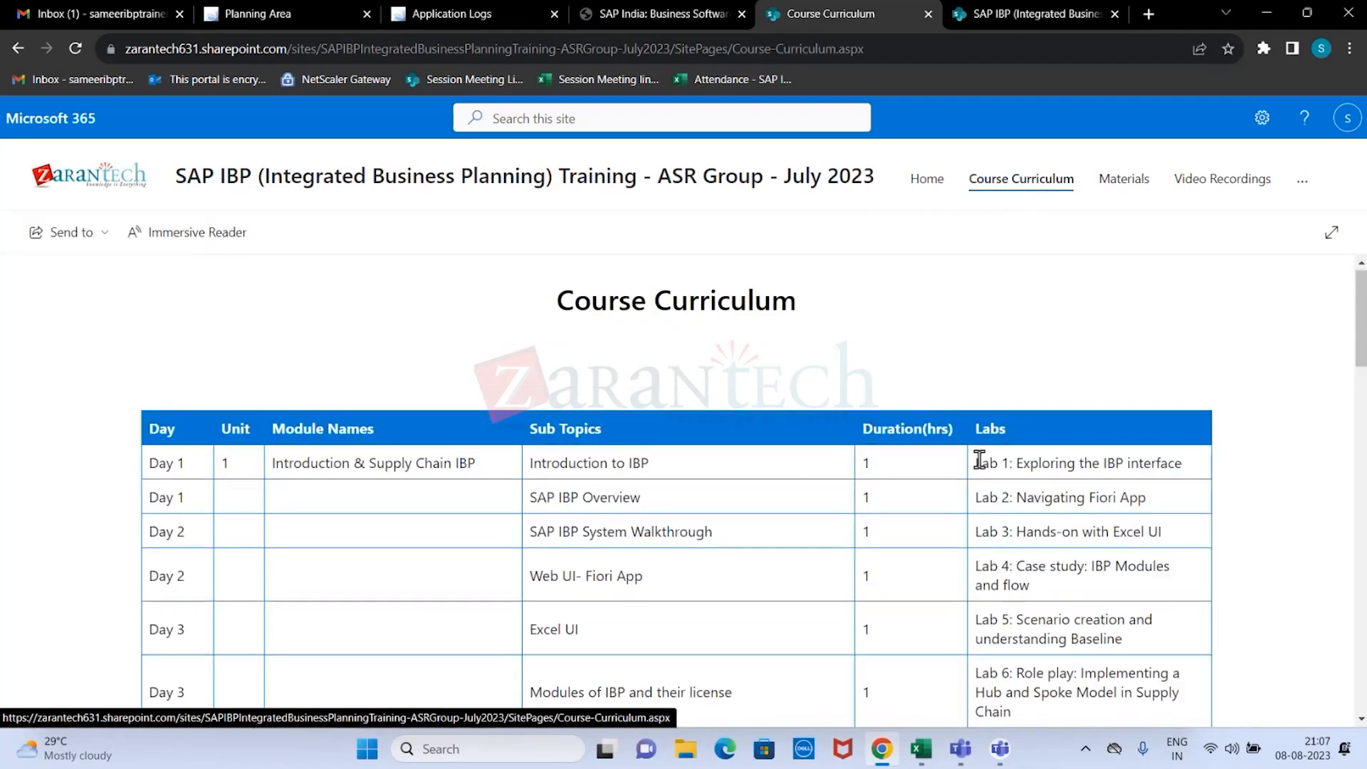
{"action": "scroll", "coordinate": [983, 452], "scroll_direction": "down", "scroll_amount": 3}
{"action": "scroll", "coordinate": [993, 463], "scroll_direction": "down", "scroll_amount": 3}
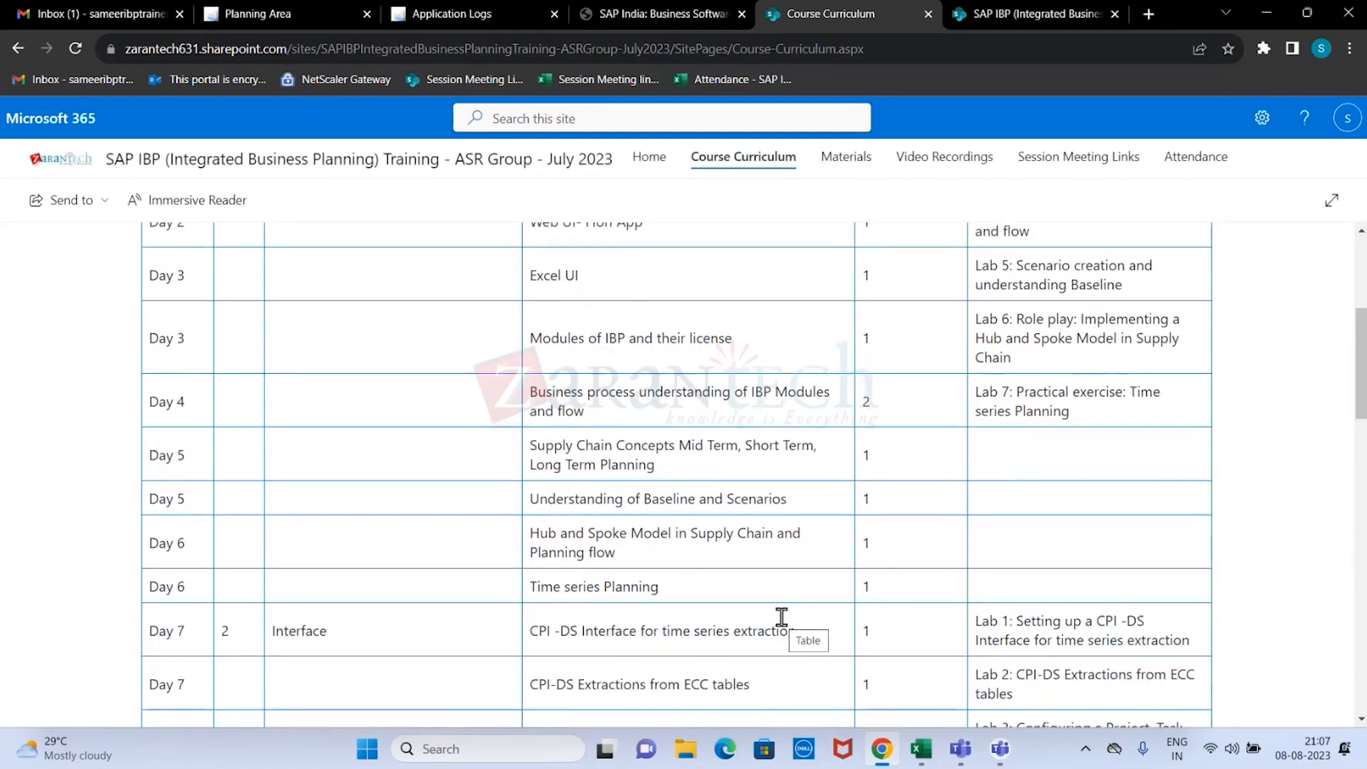
{"action": "scroll", "coordinate": [773, 612], "scroll_direction": "up", "scroll_amount": 2}
{"action": "scroll", "coordinate": [767, 611], "scroll_direction": "up", "scroll_amount": 2}
{"action": "scroll", "coordinate": [767, 611], "scroll_direction": "down", "scroll_amount": 3}
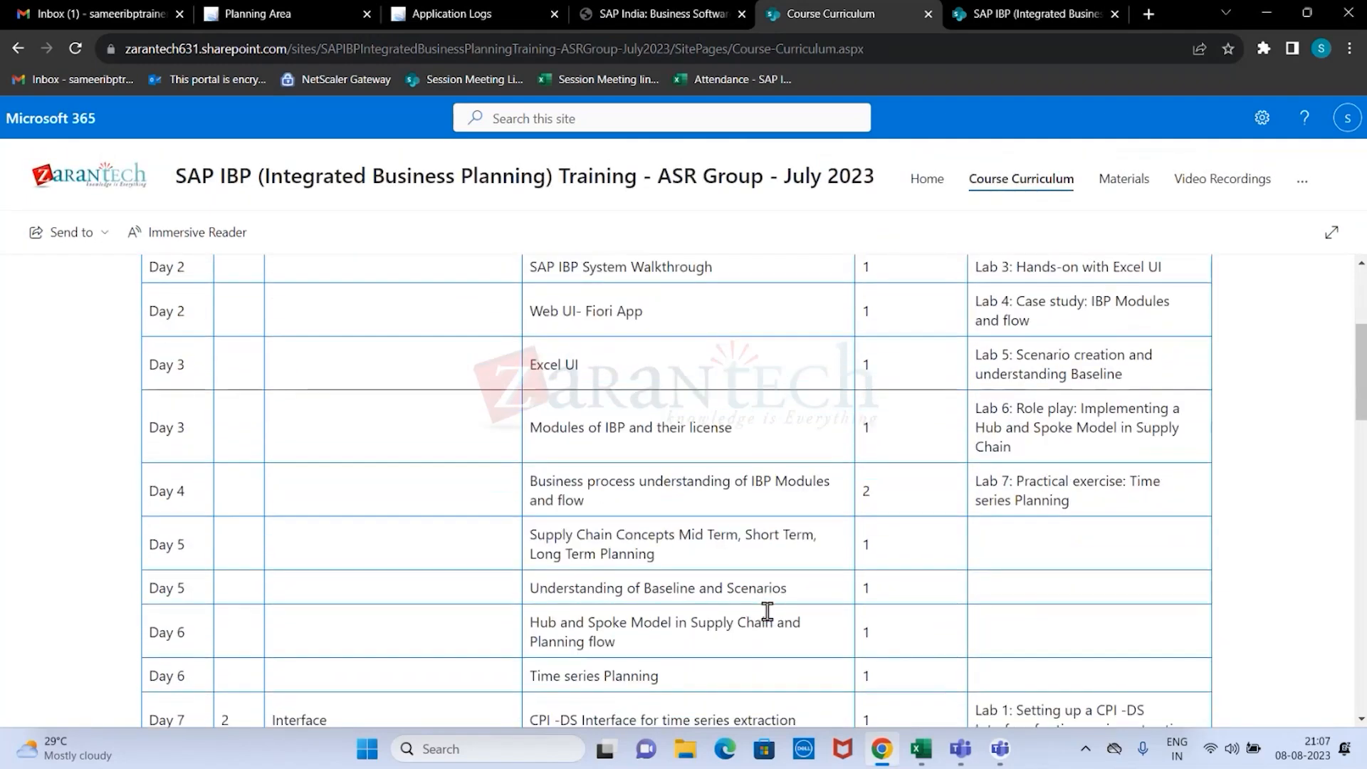
{"action": "scroll", "coordinate": [767, 611], "scroll_direction": "down", "scroll_amount": 1}
{"action": "scroll", "coordinate": [767, 611], "scroll_direction": "down", "scroll_amount": 2}
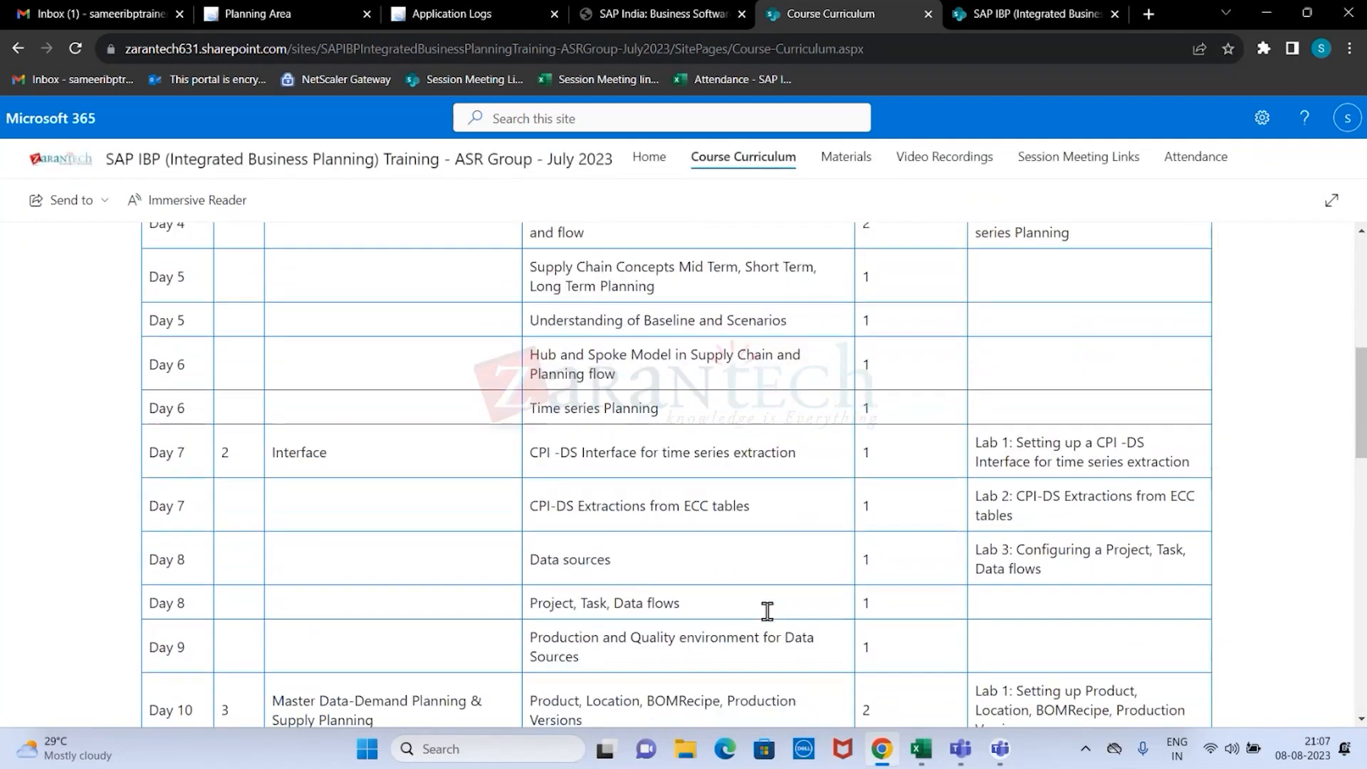
{"action": "scroll", "coordinate": [769, 607], "scroll_direction": "down", "scroll_amount": 1}
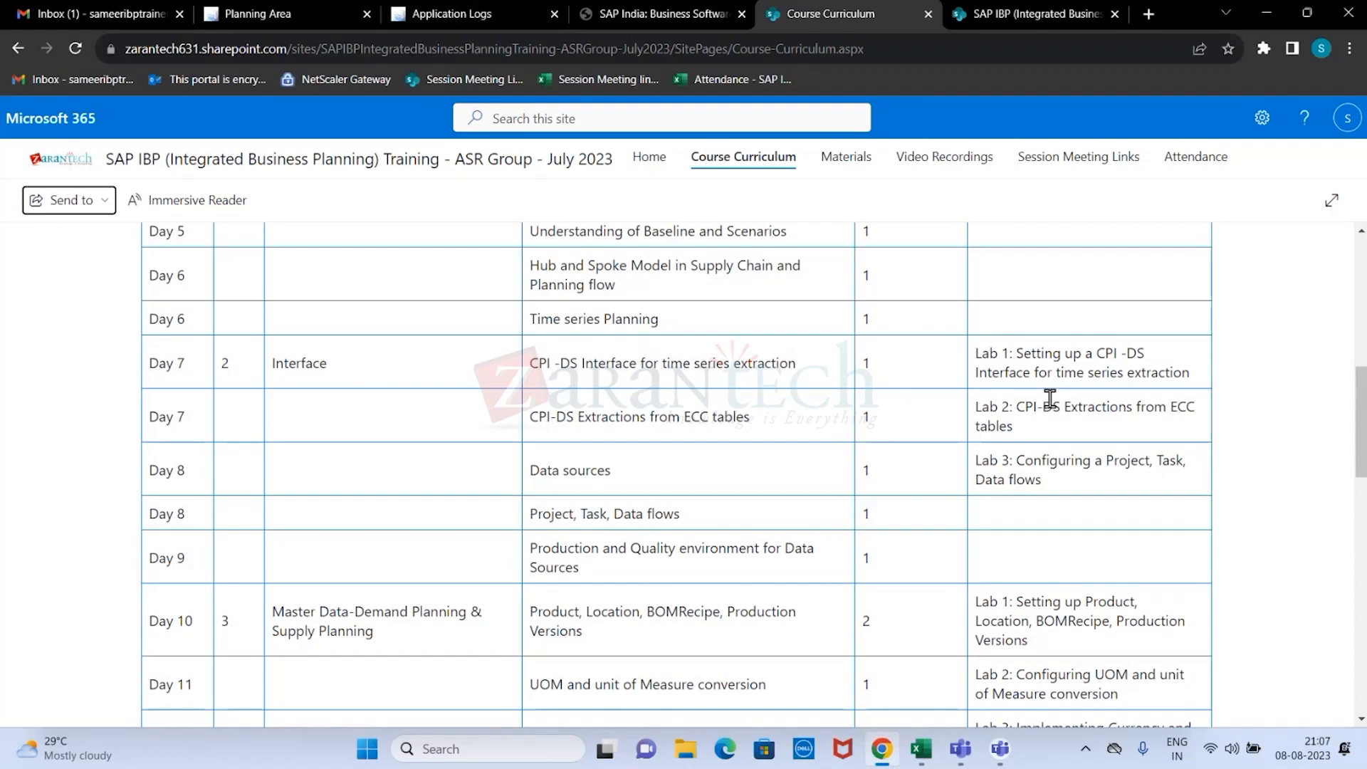
{"action": "scroll", "coordinate": [1045, 468], "scroll_direction": "up", "scroll_amount": 3}
{"action": "scroll", "coordinate": [1046, 467], "scroll_direction": "up", "scroll_amount": 4}
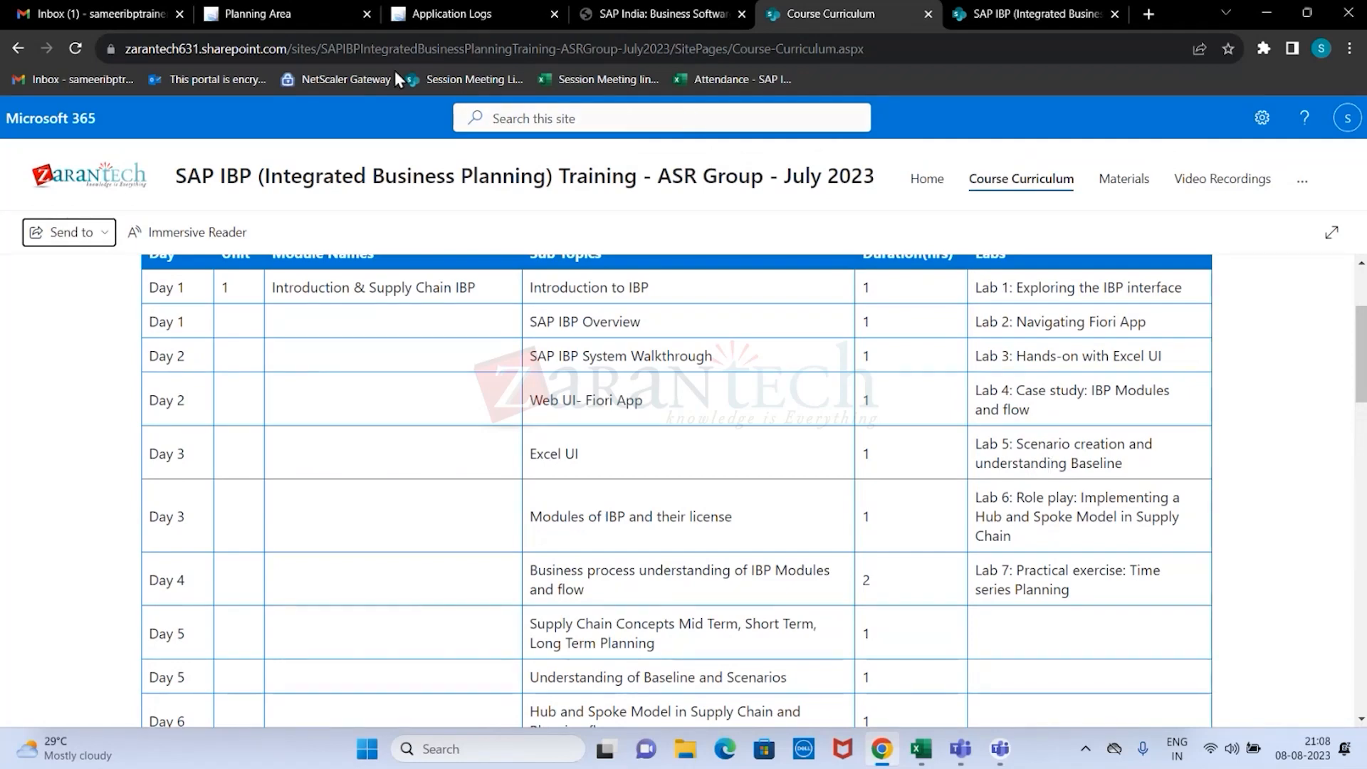
Return from the course curriculum to the site's Materials page and view the Session PPTs folder.
{"action": "left_click", "coordinate": [631, 14]}
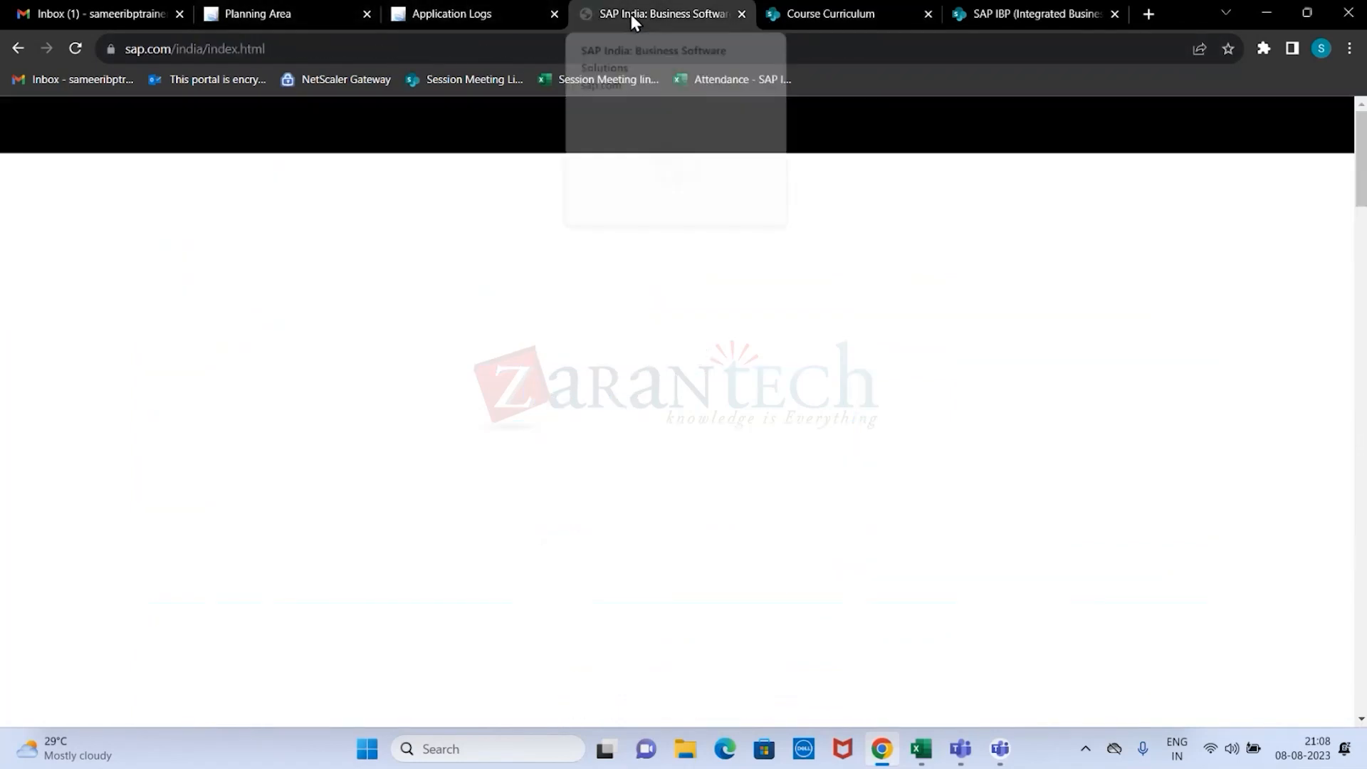
{"action": "left_click", "coordinate": [809, 13]}
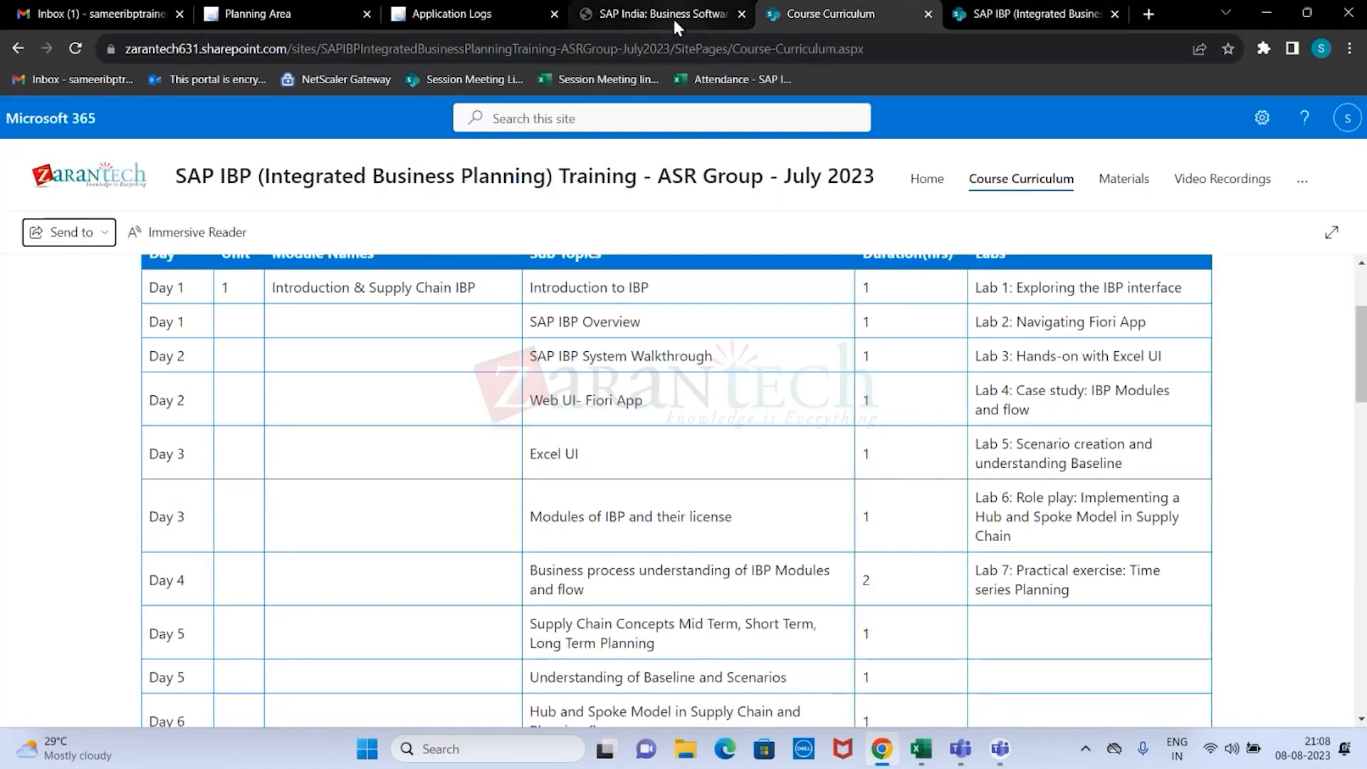
{"action": "left_click", "coordinate": [1121, 181]}
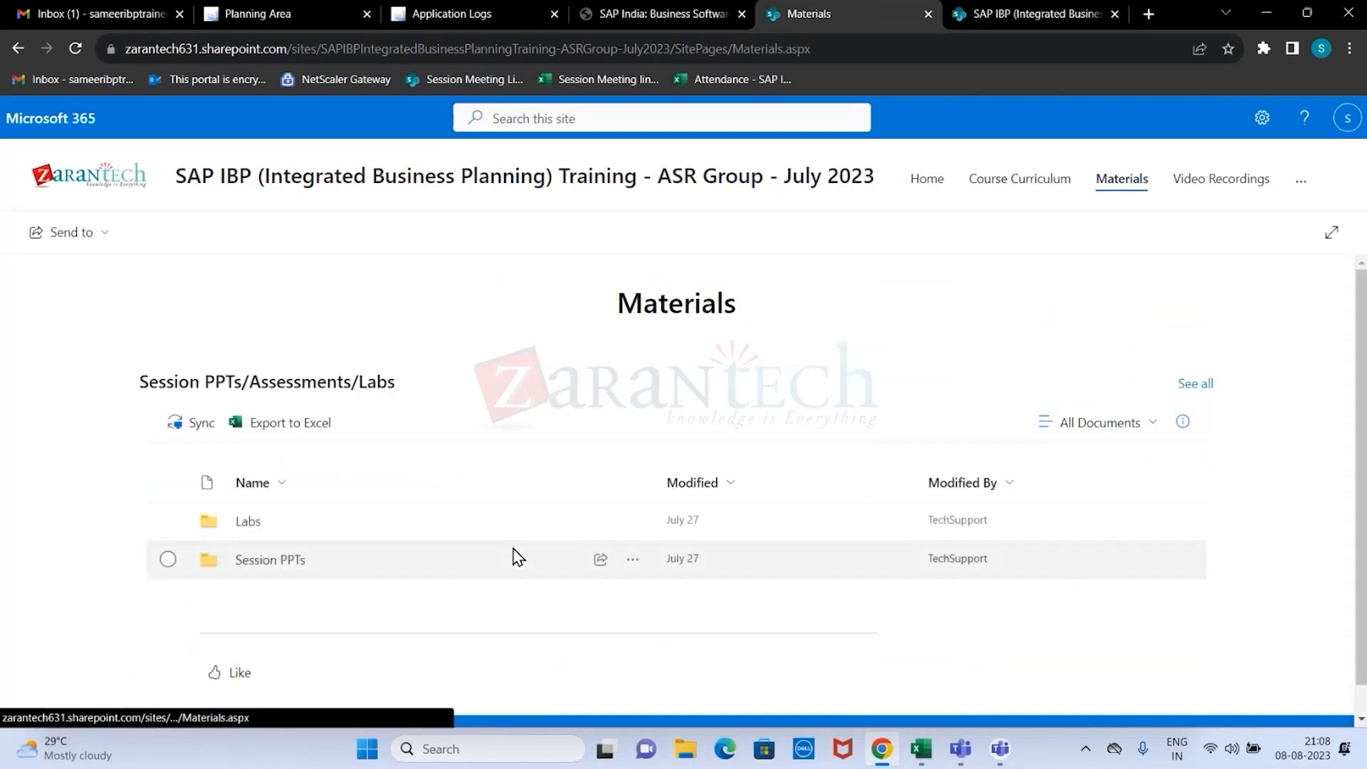
{"action": "left_click", "coordinate": [255, 561]}
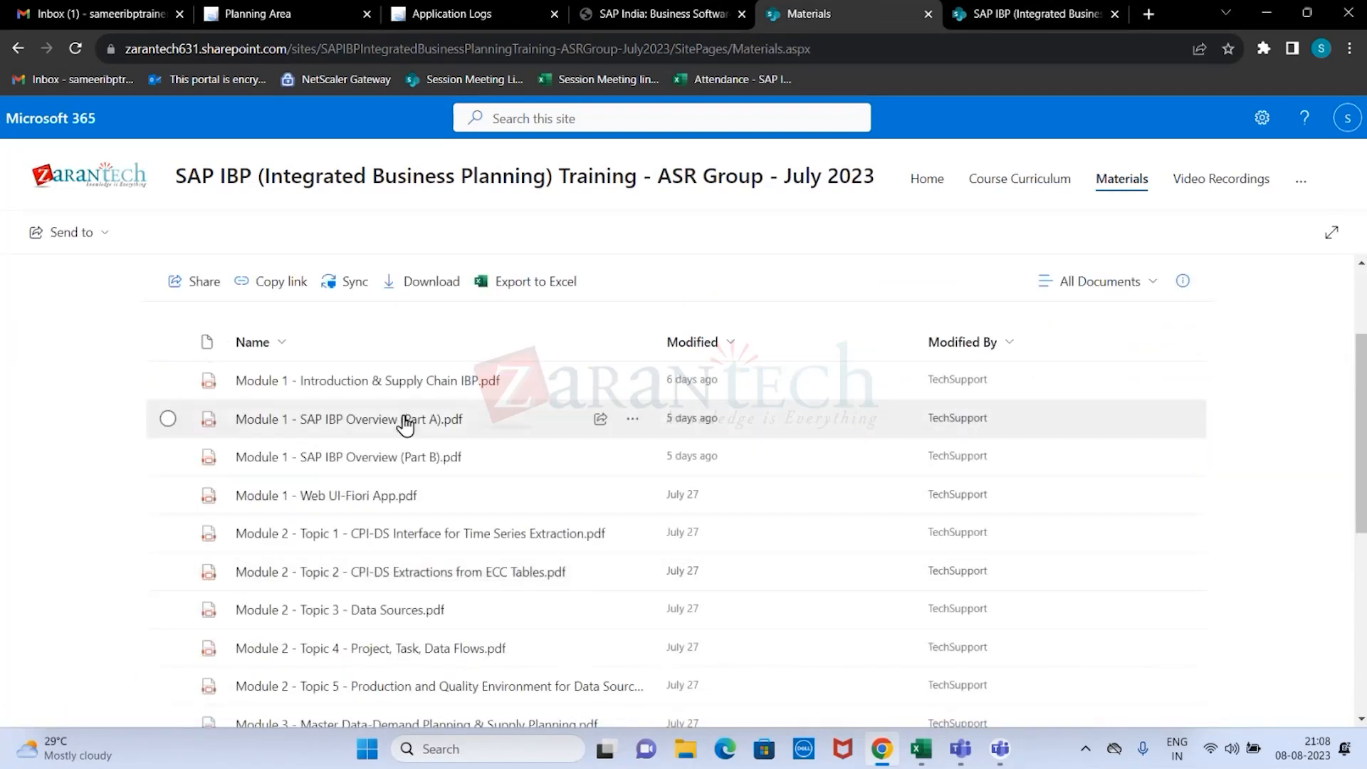
View the Labs folder in Materials and widen the Name column to fit the full lab activity file names.
{"action": "left_click", "coordinate": [1117, 183]}
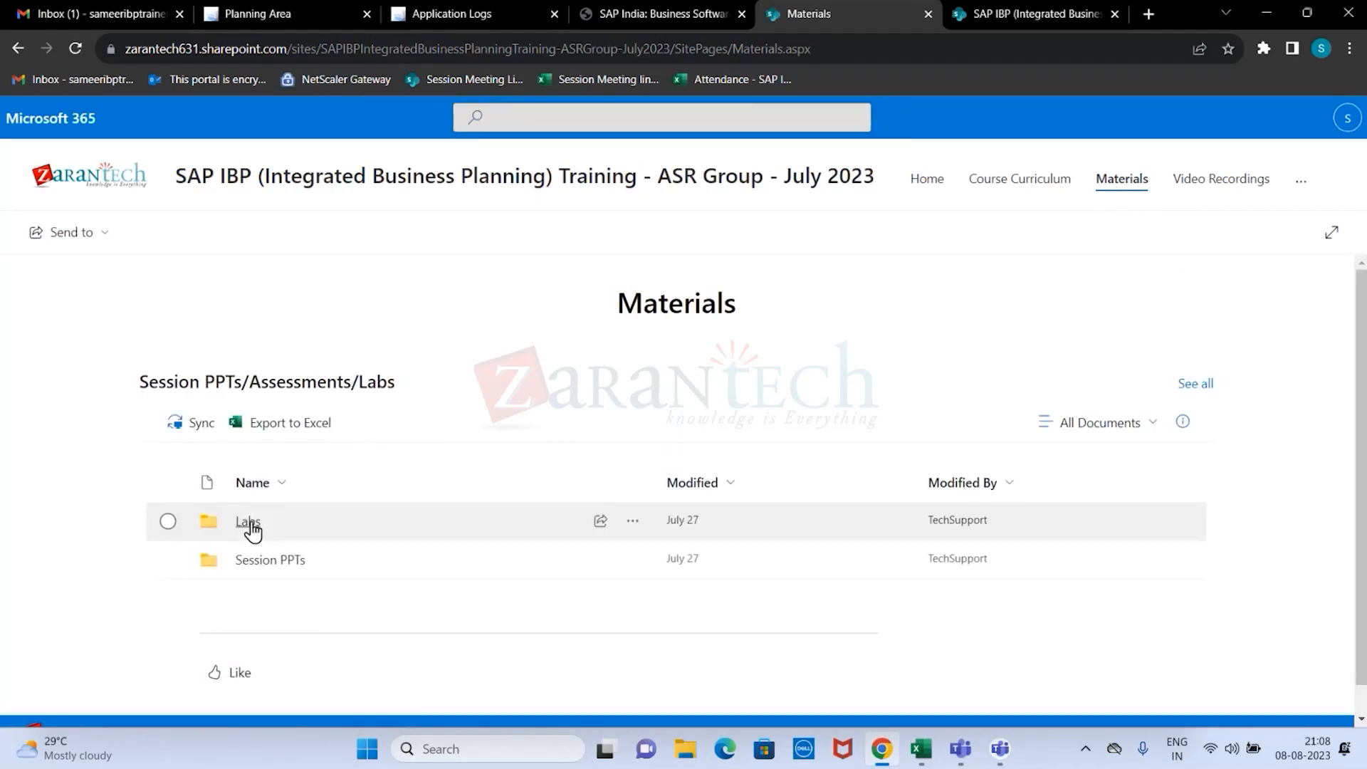
{"action": "left_click", "coordinate": [250, 524]}
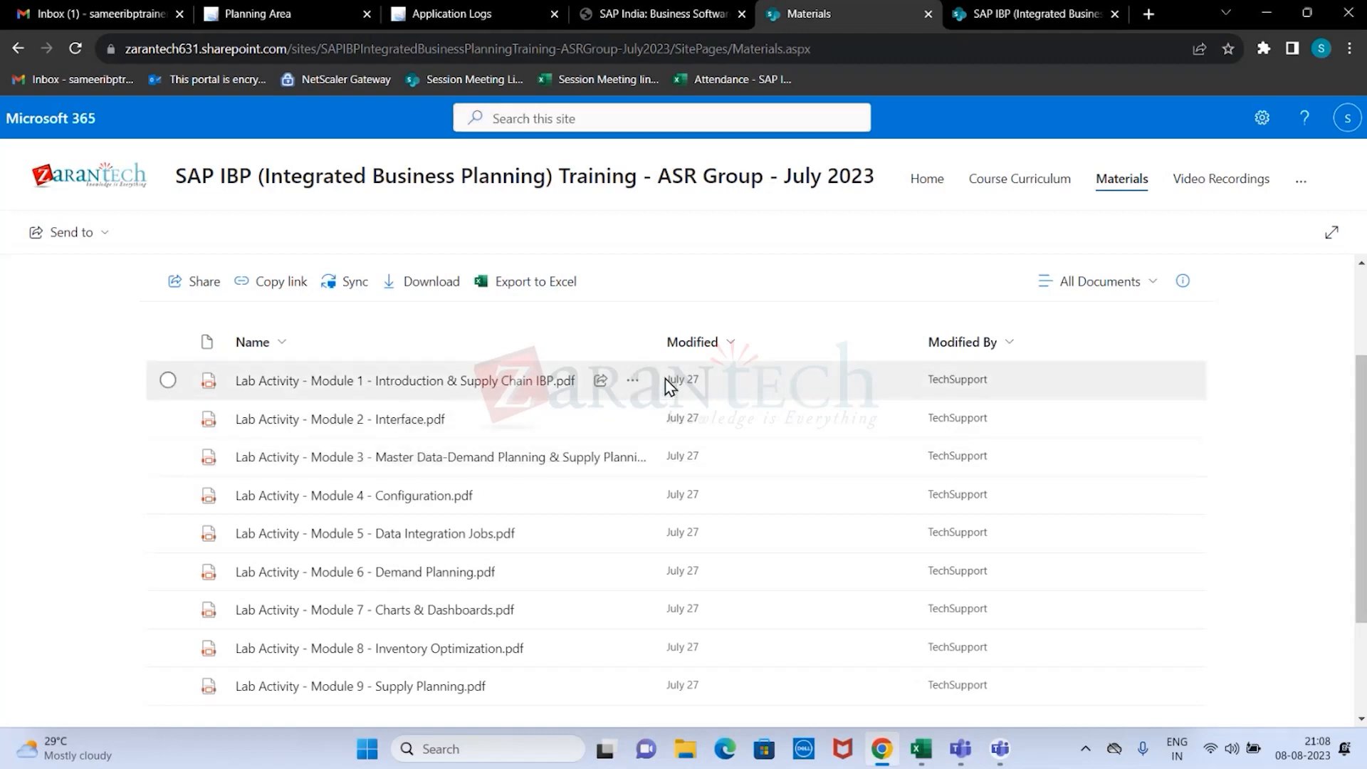
{"action": "left_click_drag", "start_coordinate": [652, 334], "coordinate": [808, 326]}
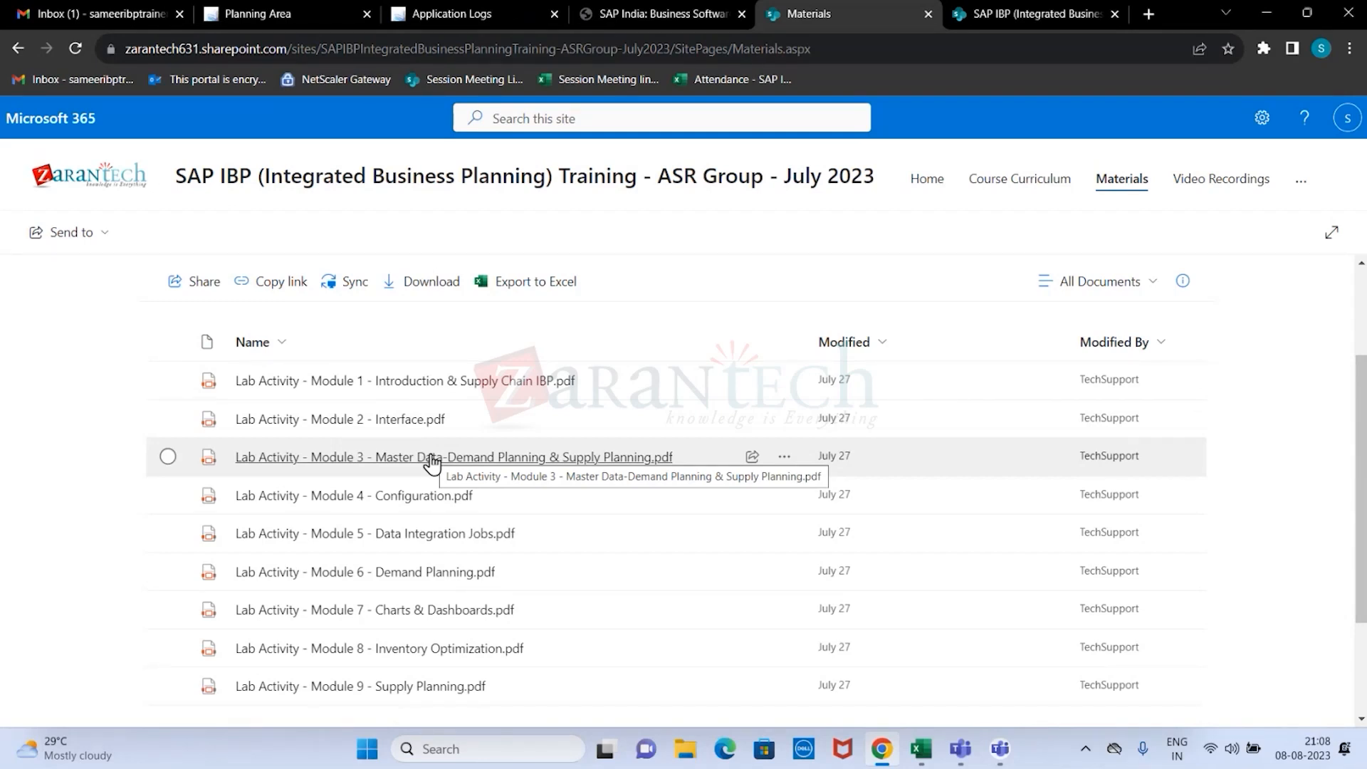
Go back to the Session PPTs folder and open Module 2 - Topic 3 - Data Sources.pdf.
{"action": "left_click", "coordinate": [1130, 183]}
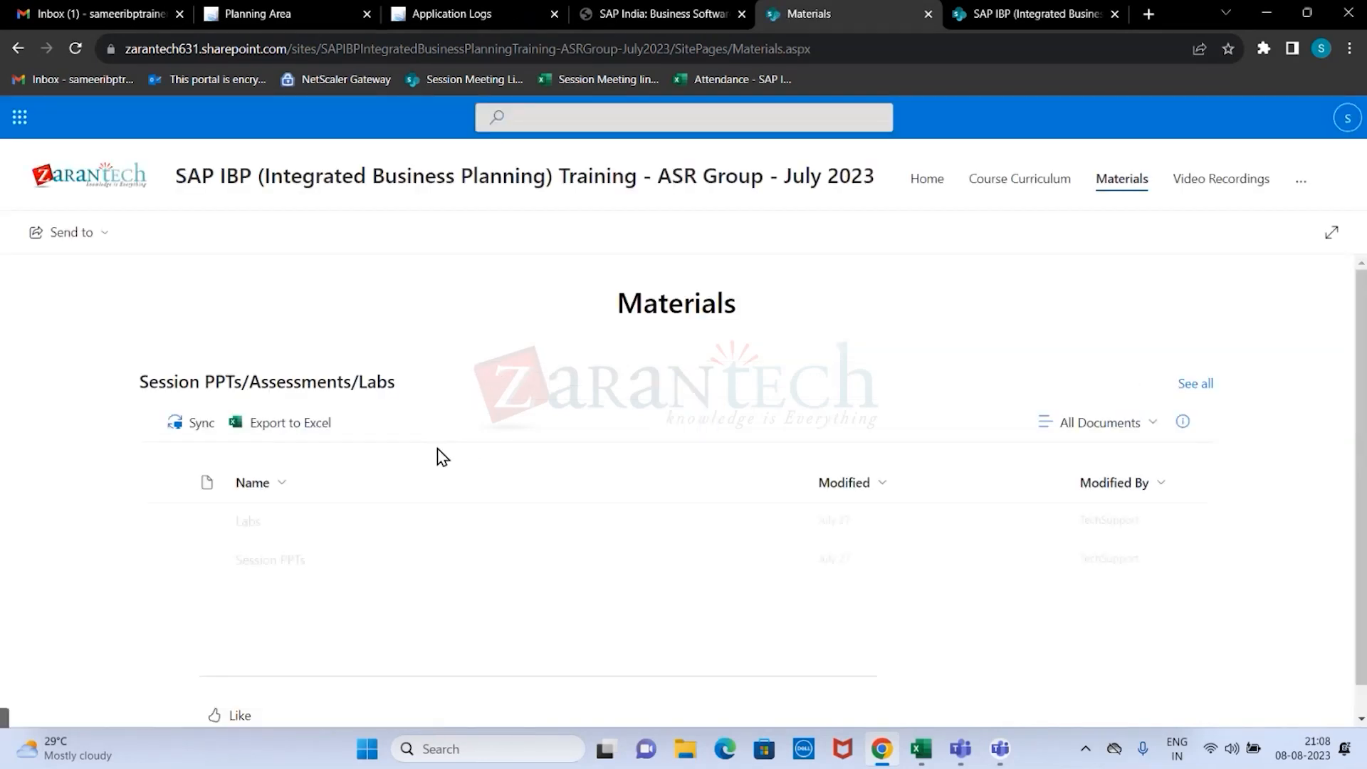
{"action": "left_click", "coordinate": [276, 563]}
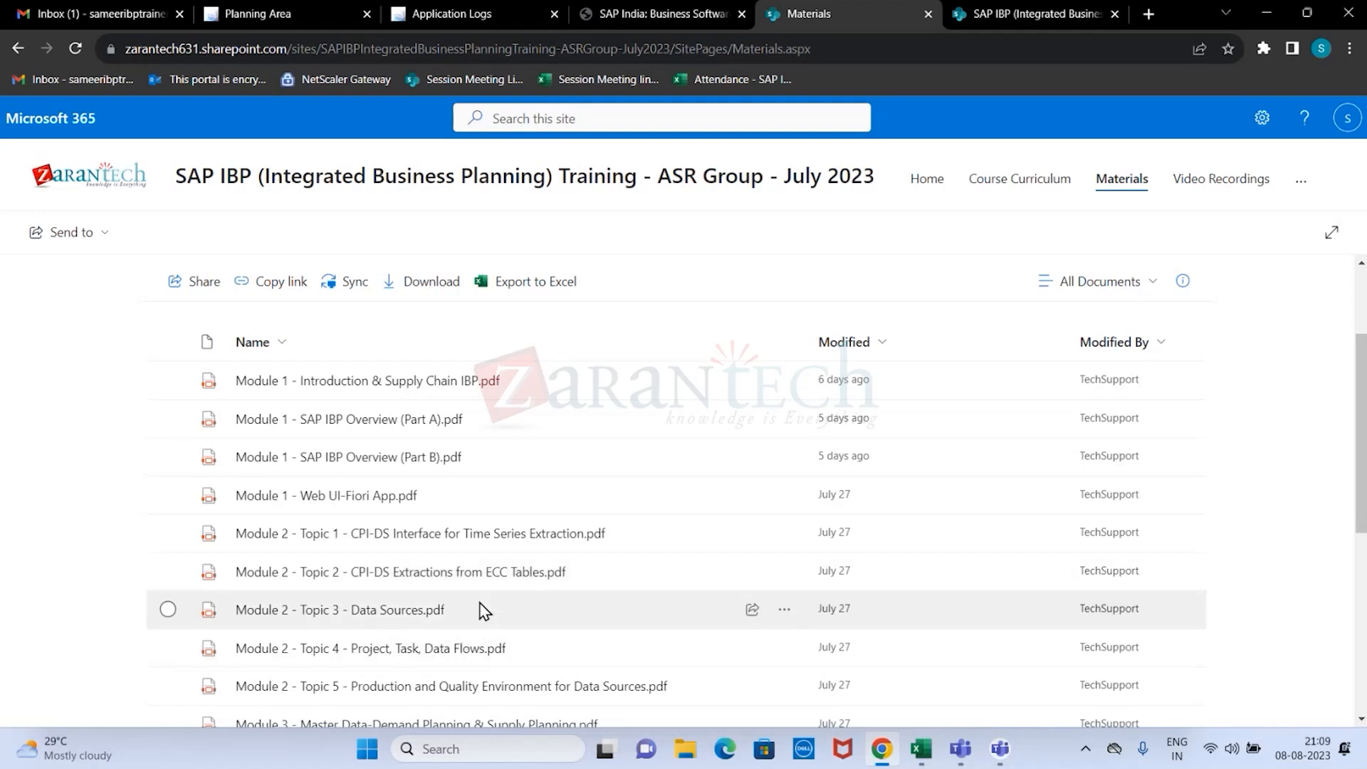
{"action": "scroll", "coordinate": [427, 591], "scroll_direction": "down", "scroll_amount": 2}
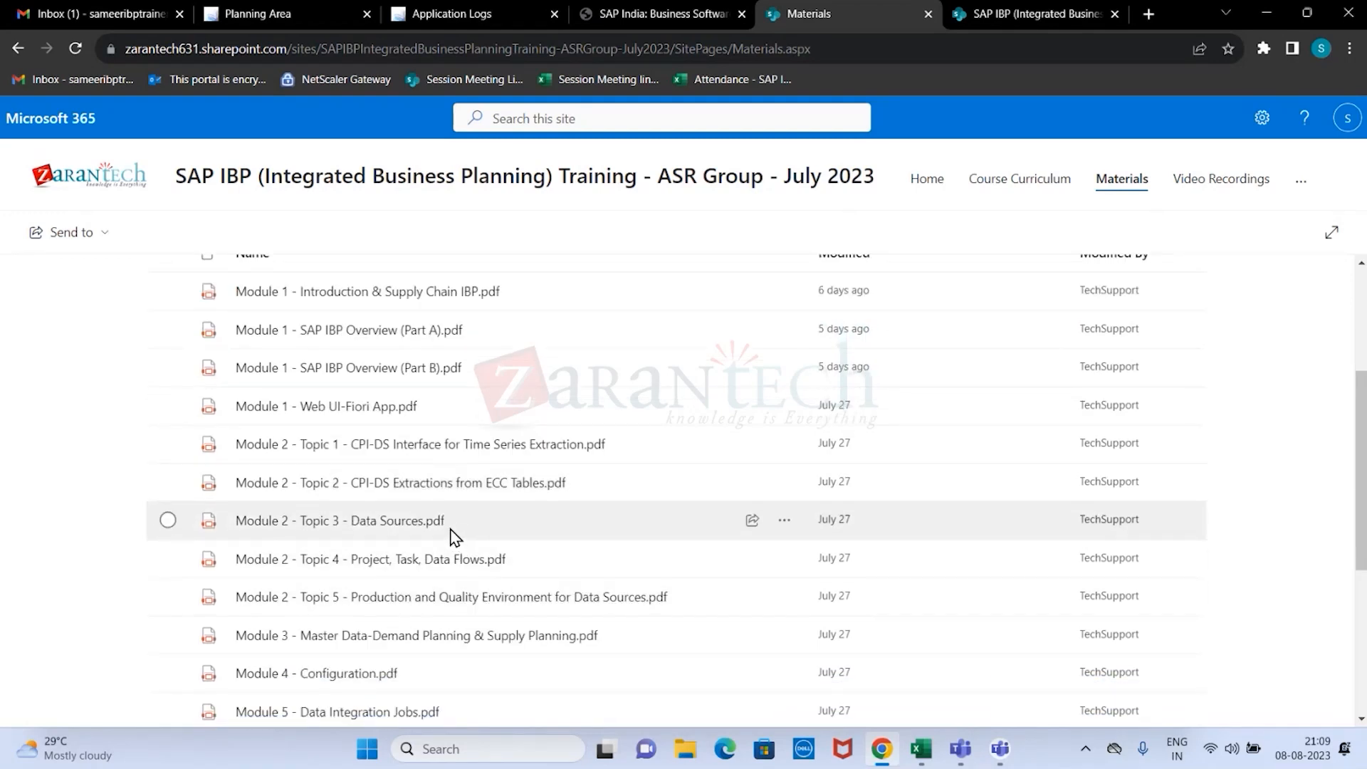
{"action": "left_click", "coordinate": [443, 523]}
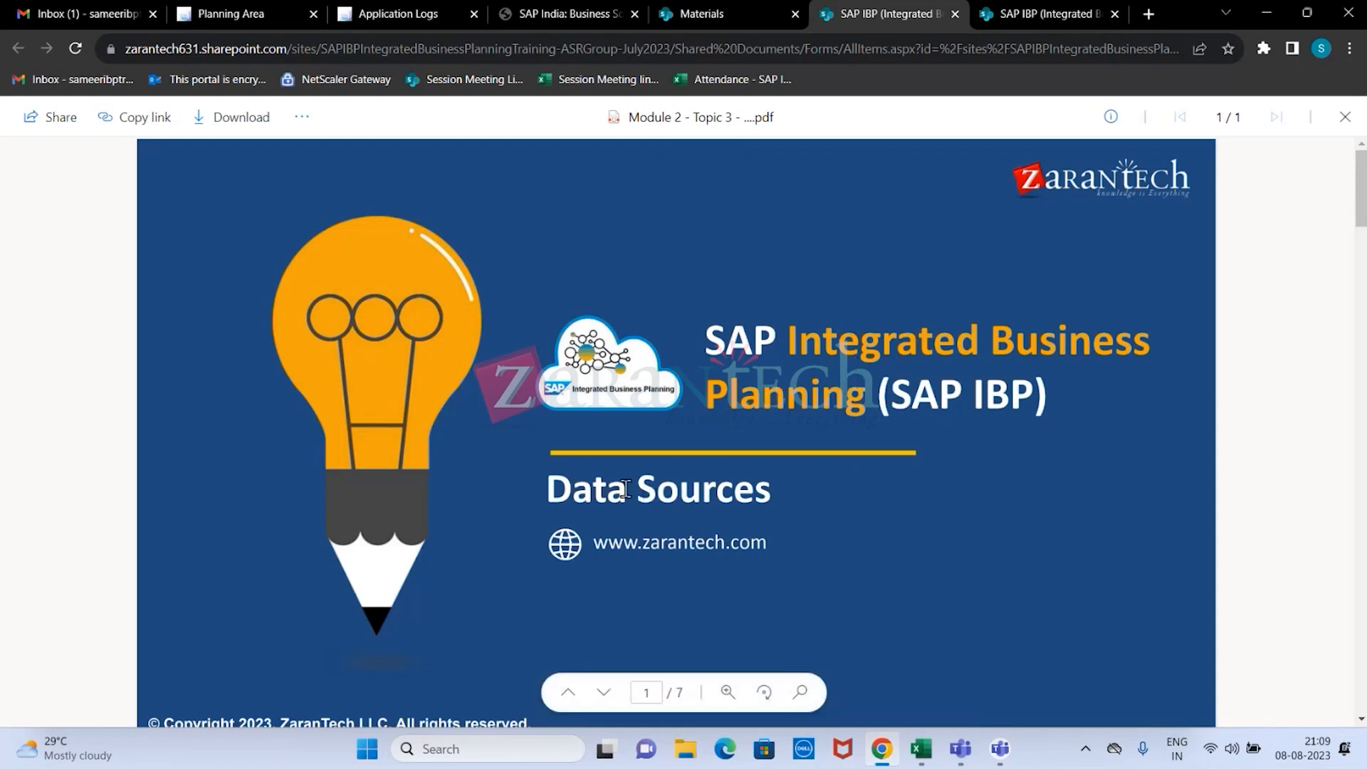
Show the browser in full screen, and close and reopen Module 2 - Topic 3 - Data Sources.pdf from the Session PPTs library.
{"action": "left_click", "coordinate": [1351, 48]}
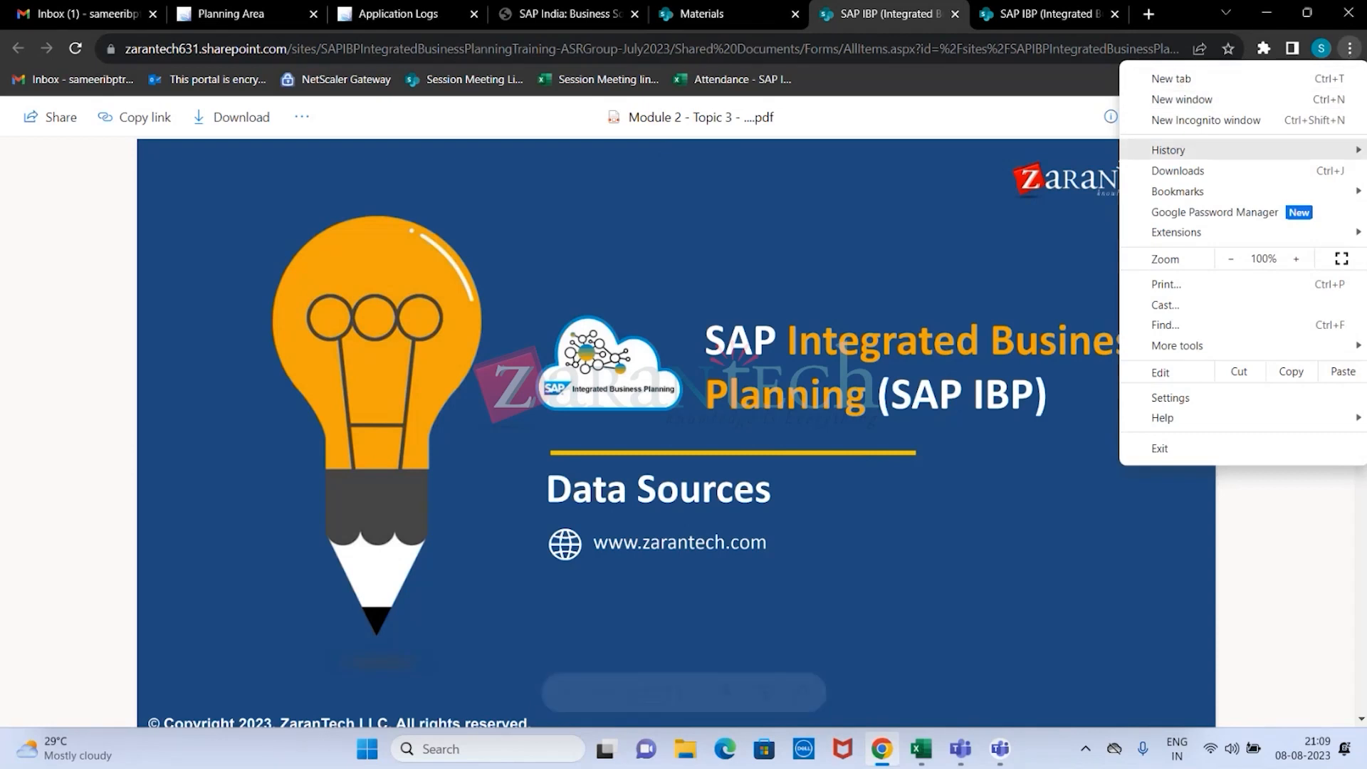
{"action": "left_click", "coordinate": [1340, 259]}
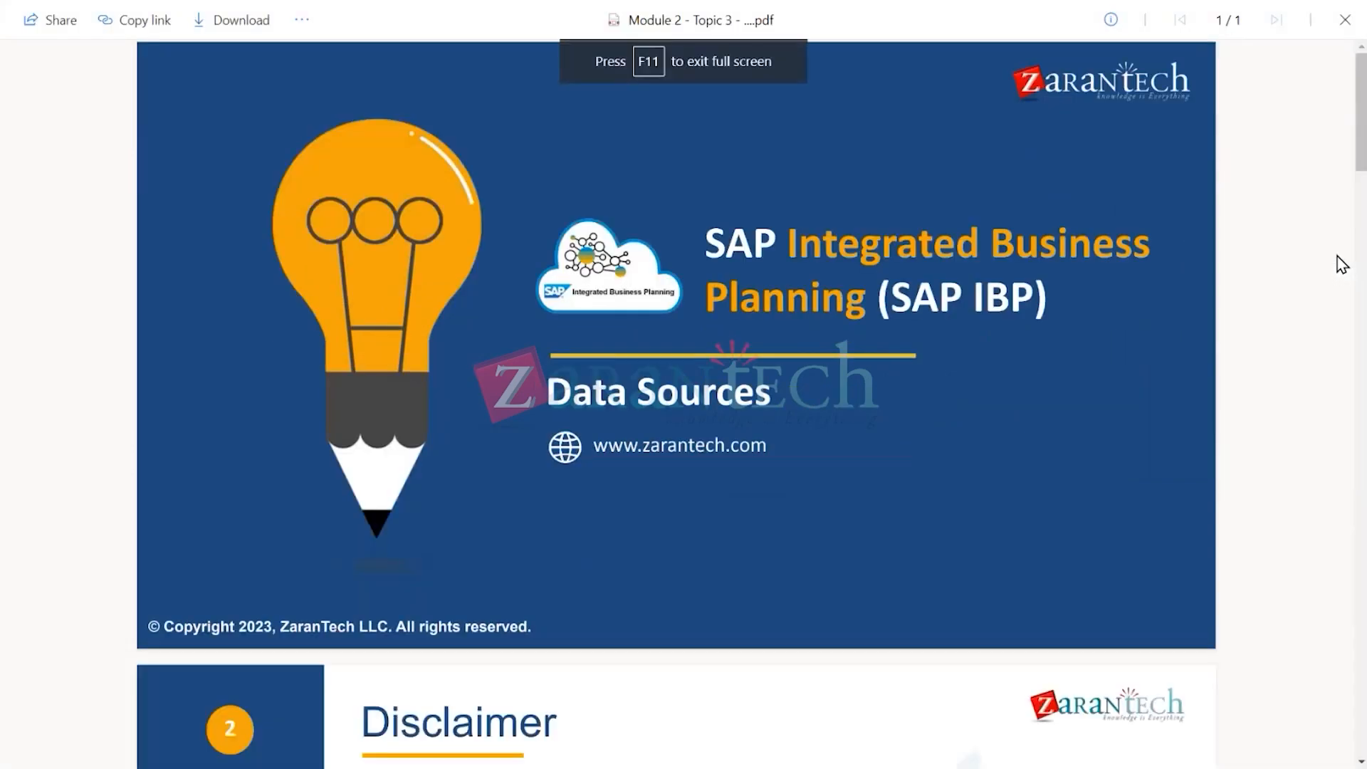
{"action": "left_click", "coordinate": [1345, 20]}
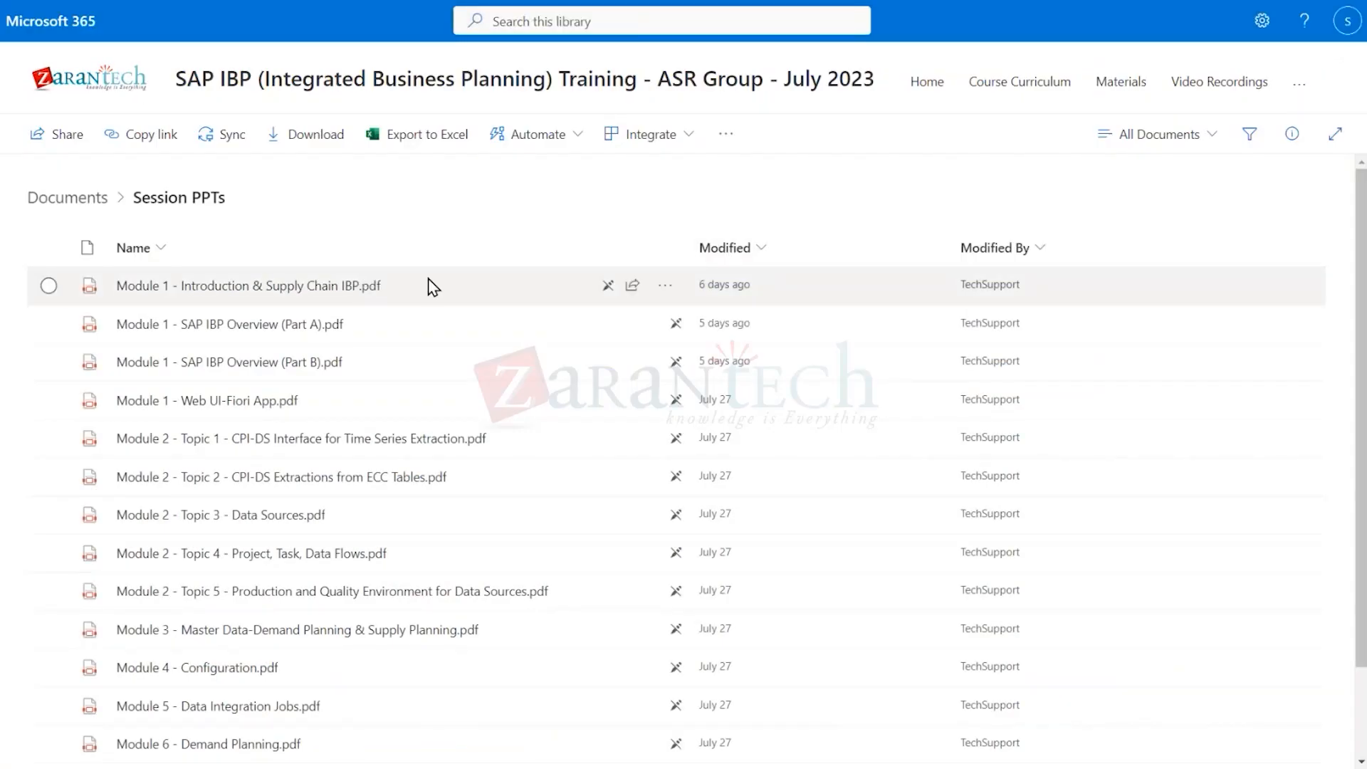
{"action": "left_click", "coordinate": [298, 516]}
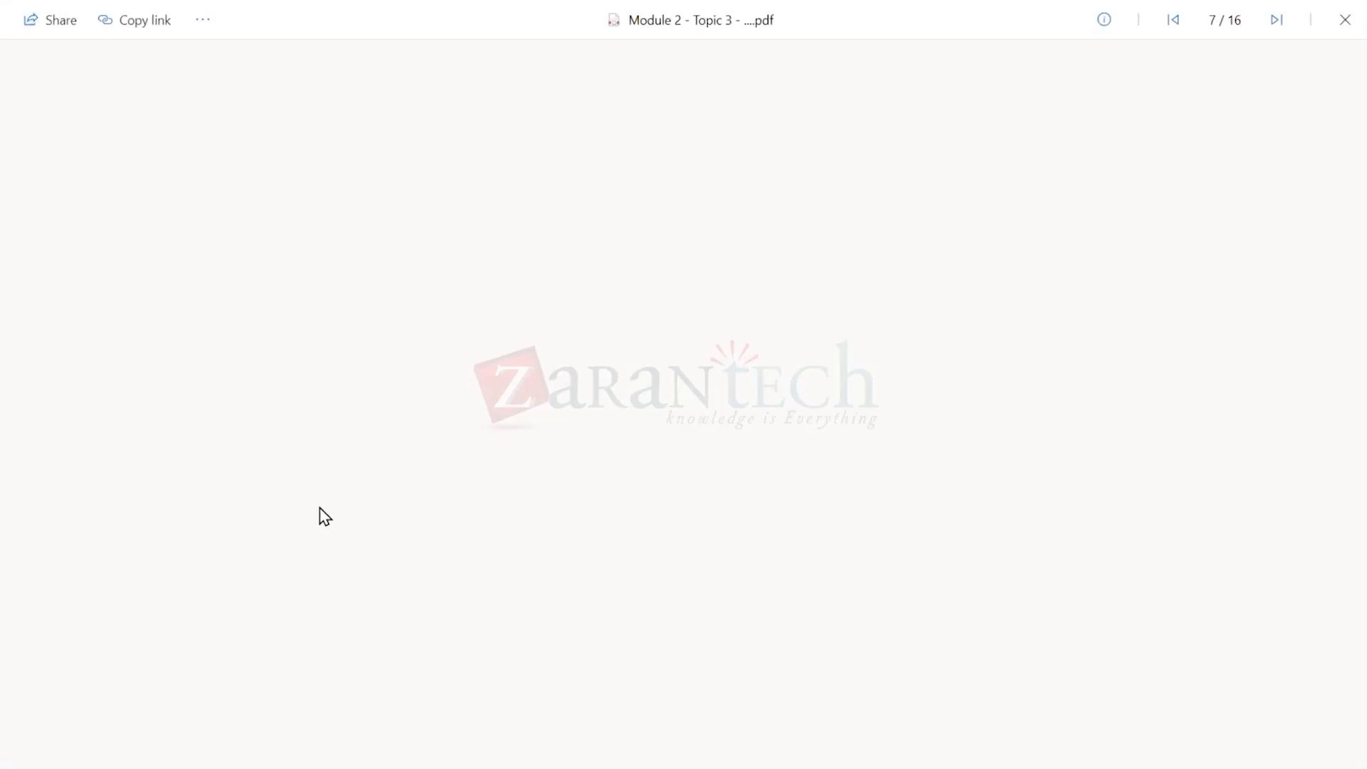